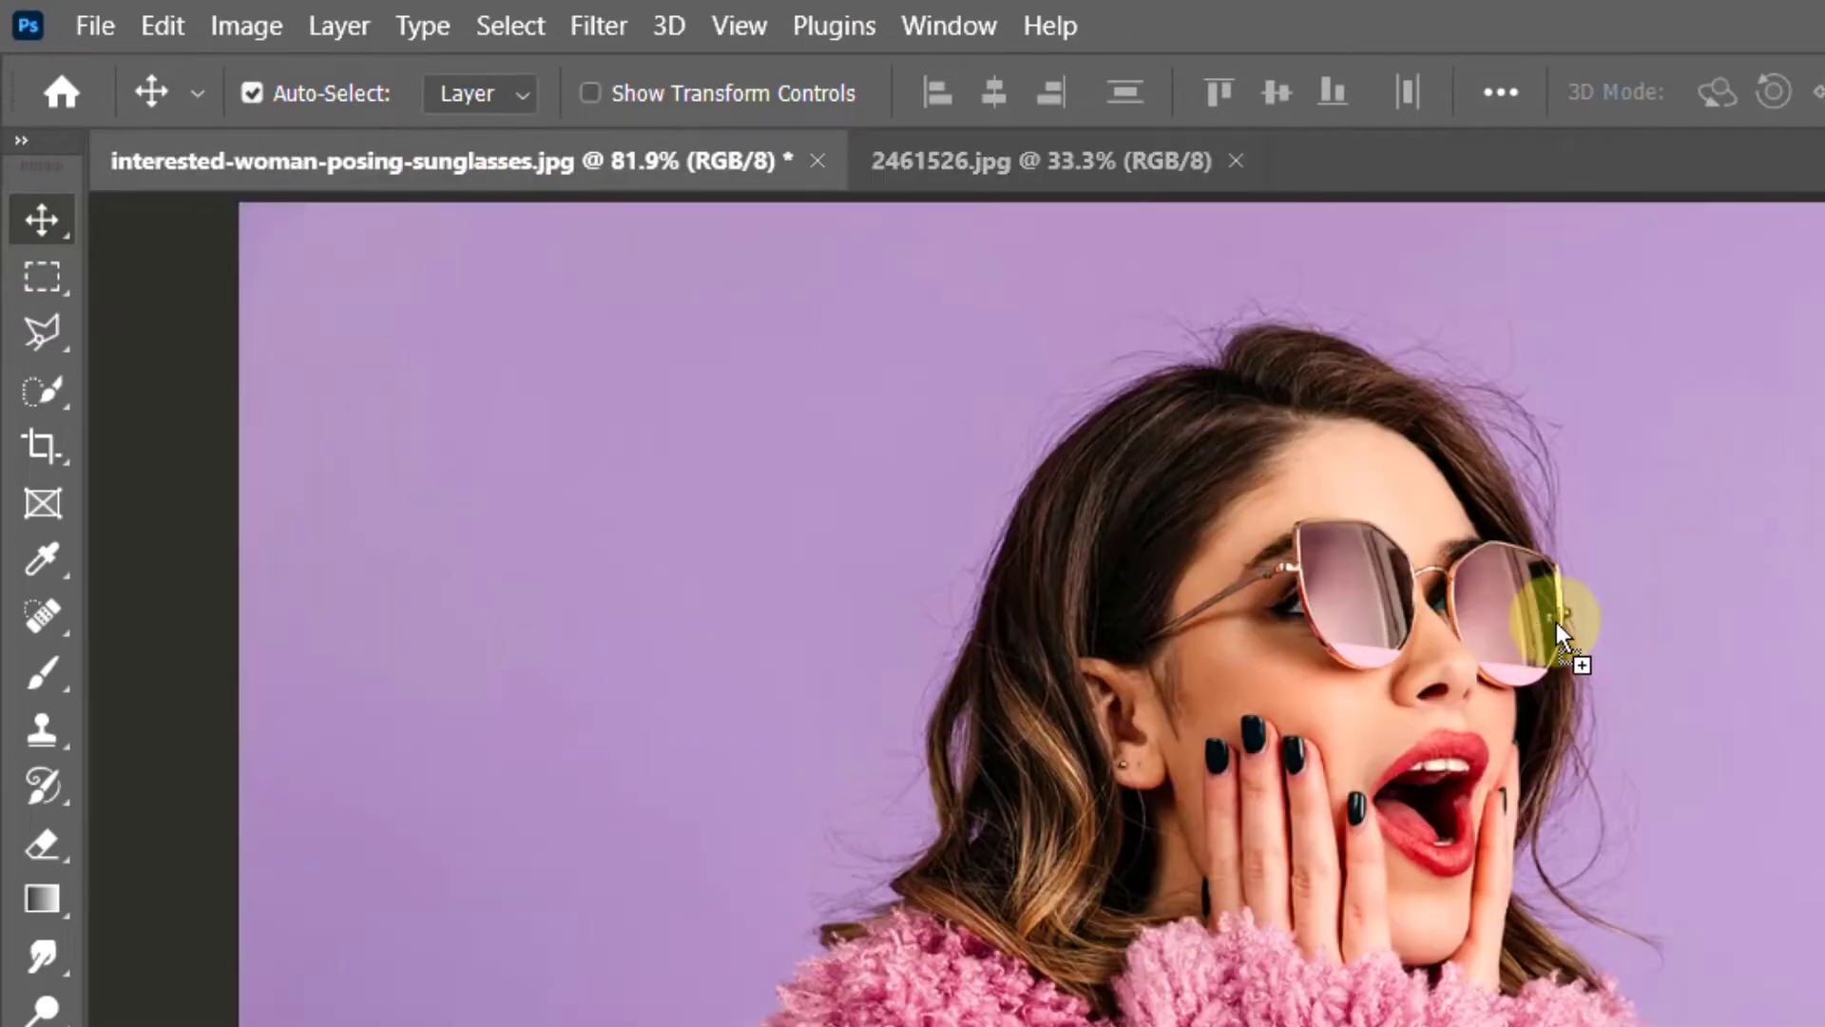
# - Copy the blue infographic from 2461526.jpg into the portrait document and close 2461526.jpg
pyautogui.moveTo(1555, 622); pyautogui.dragTo(1734, 675)
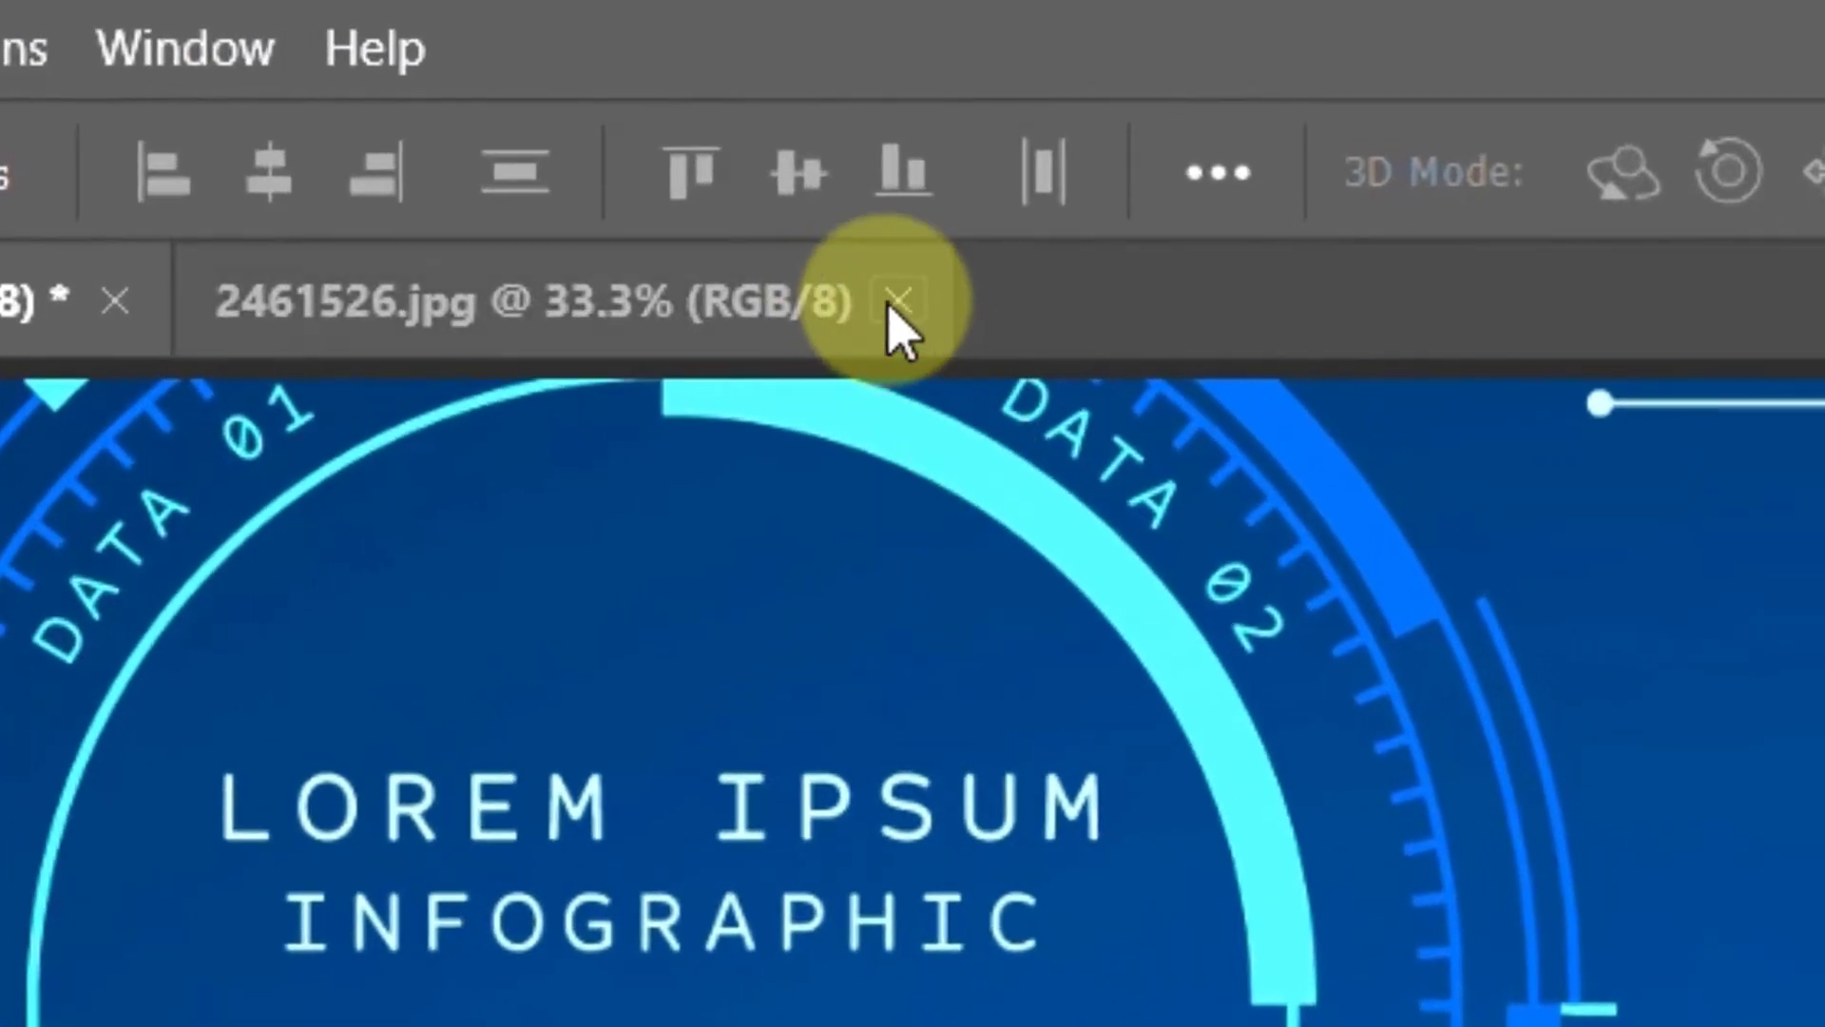
pyautogui.click(899, 302)
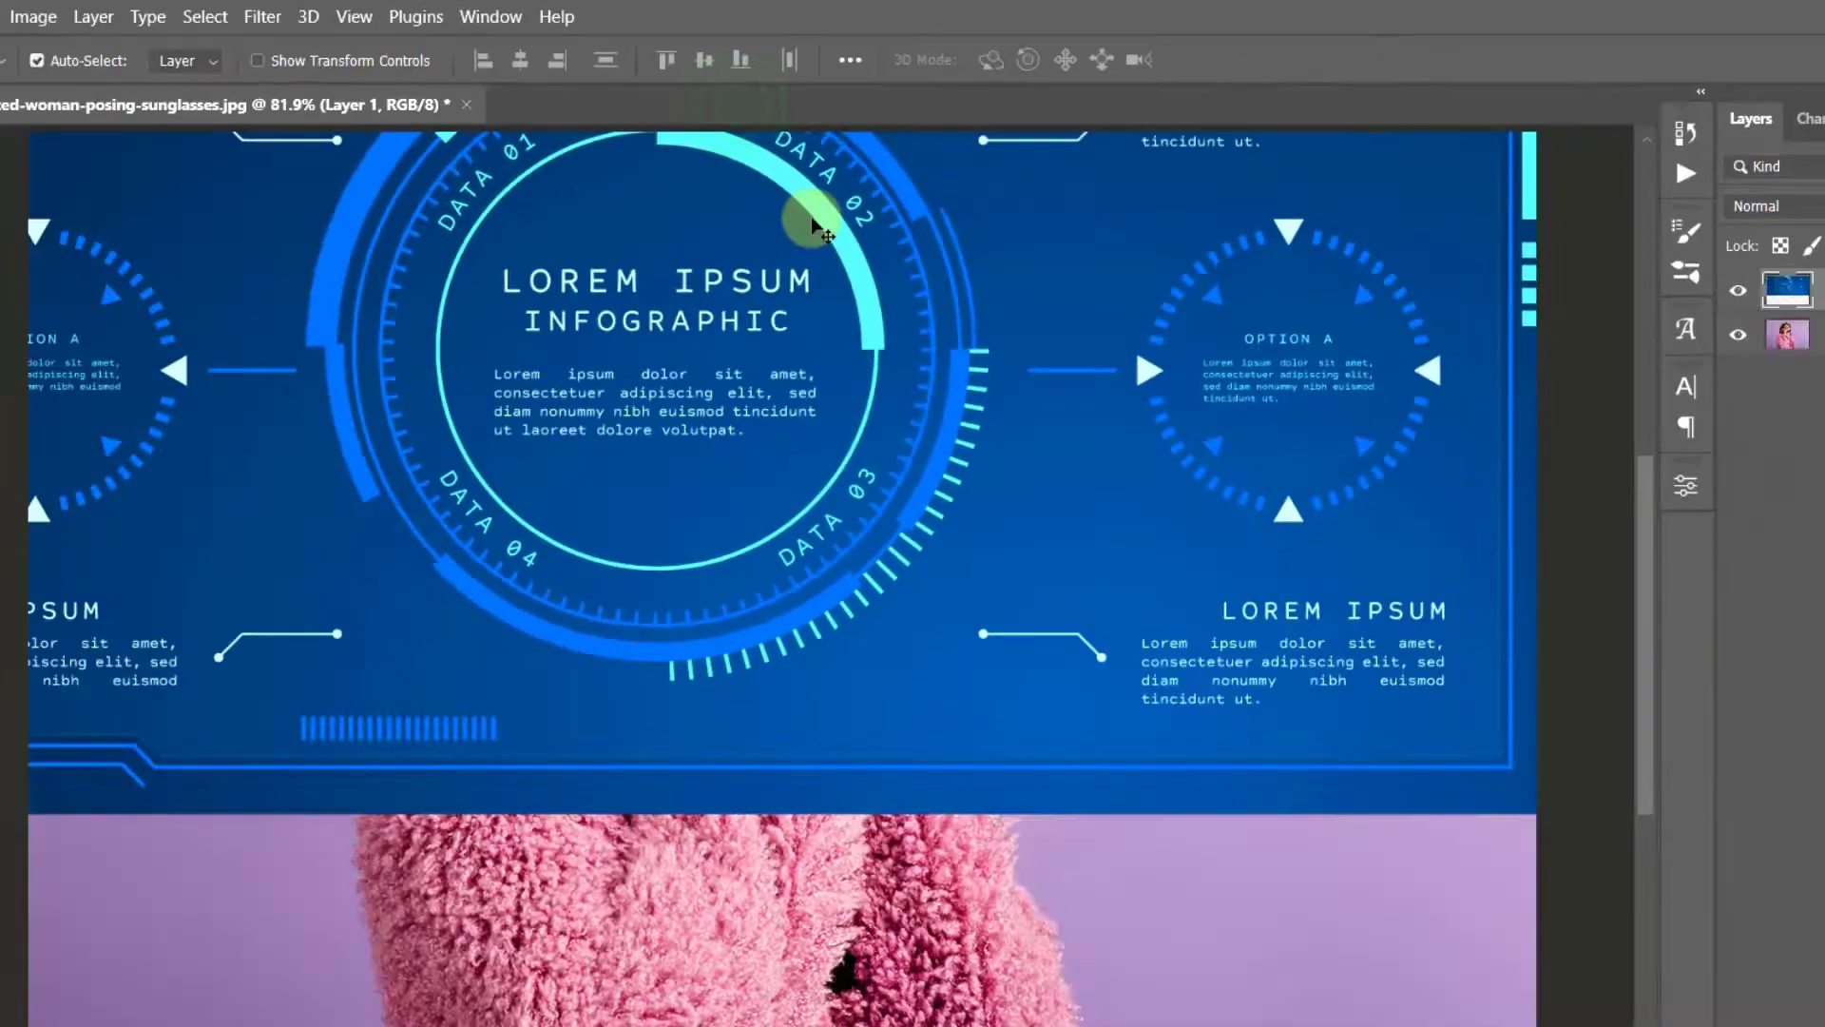
# - Scale the infographic layer down to about 33% and place it beside the woman's face in the upper background
pyautogui.hotkey('ctrl', 't')
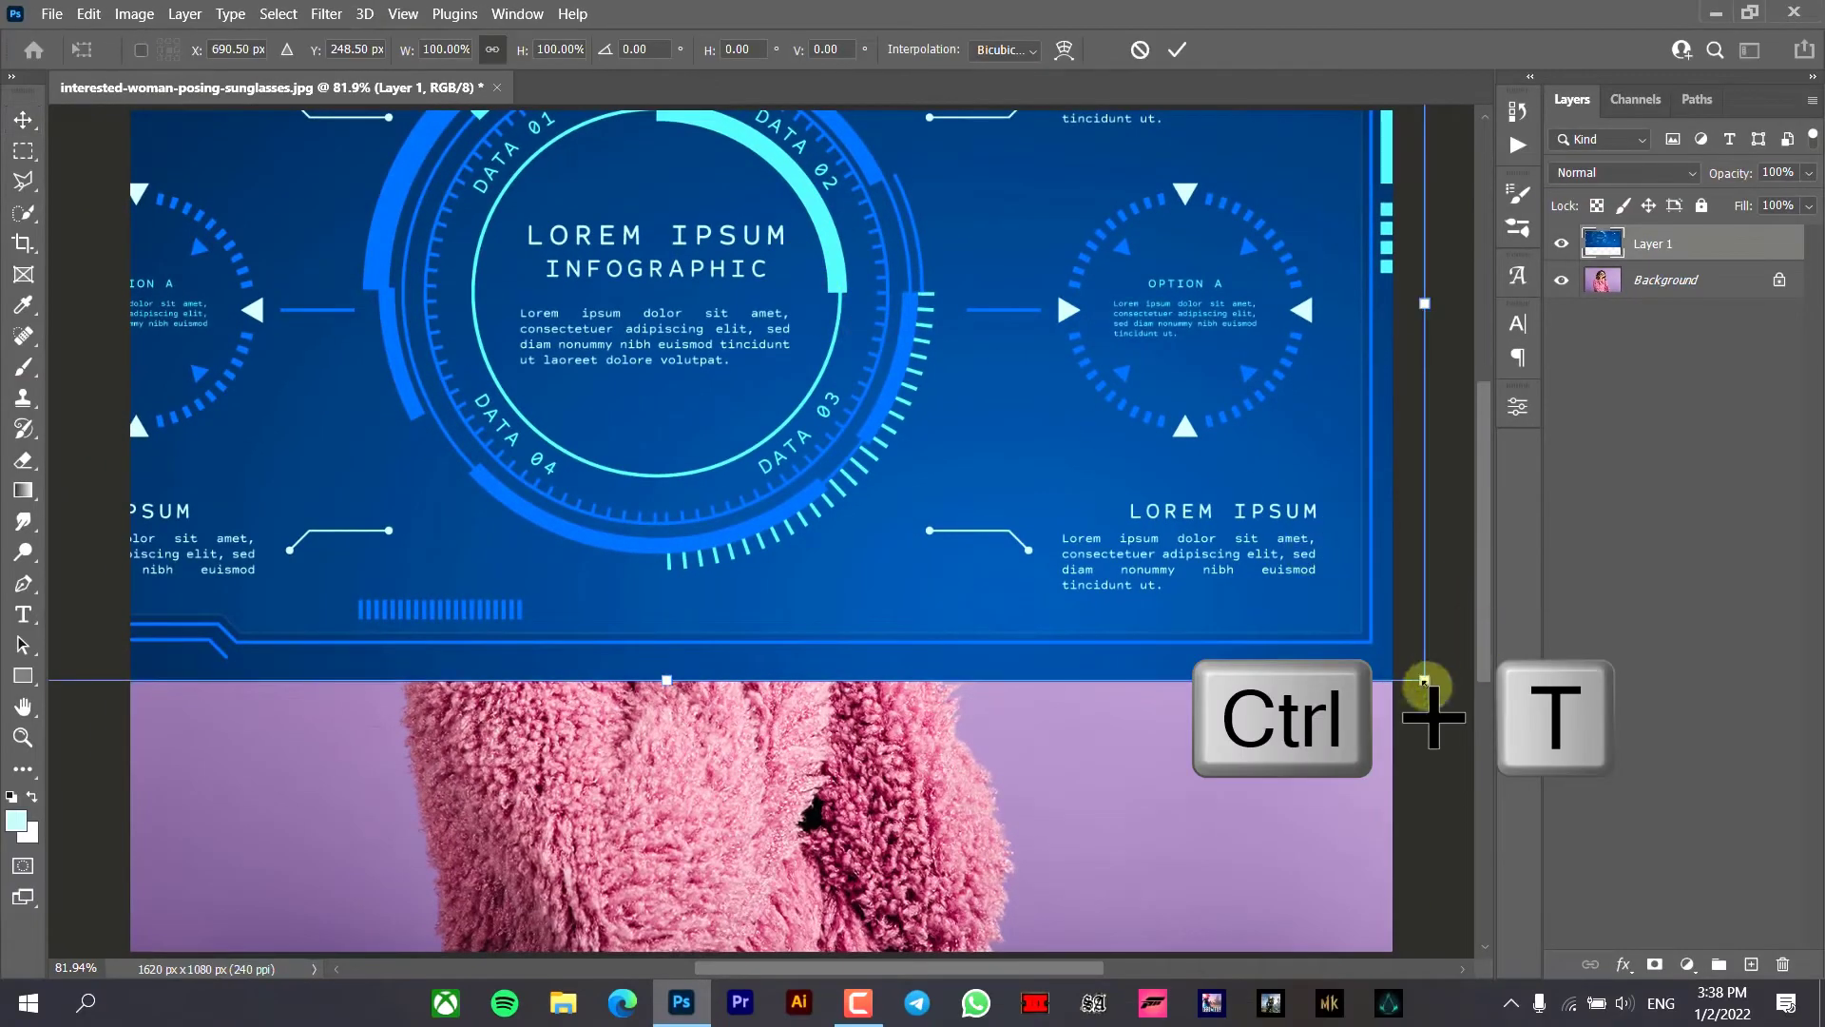
pyautogui.moveTo(1424, 680); pyautogui.dragTo(945, 391)
pyautogui.moveTo(715, 336); pyautogui.dragTo(1142, 289)
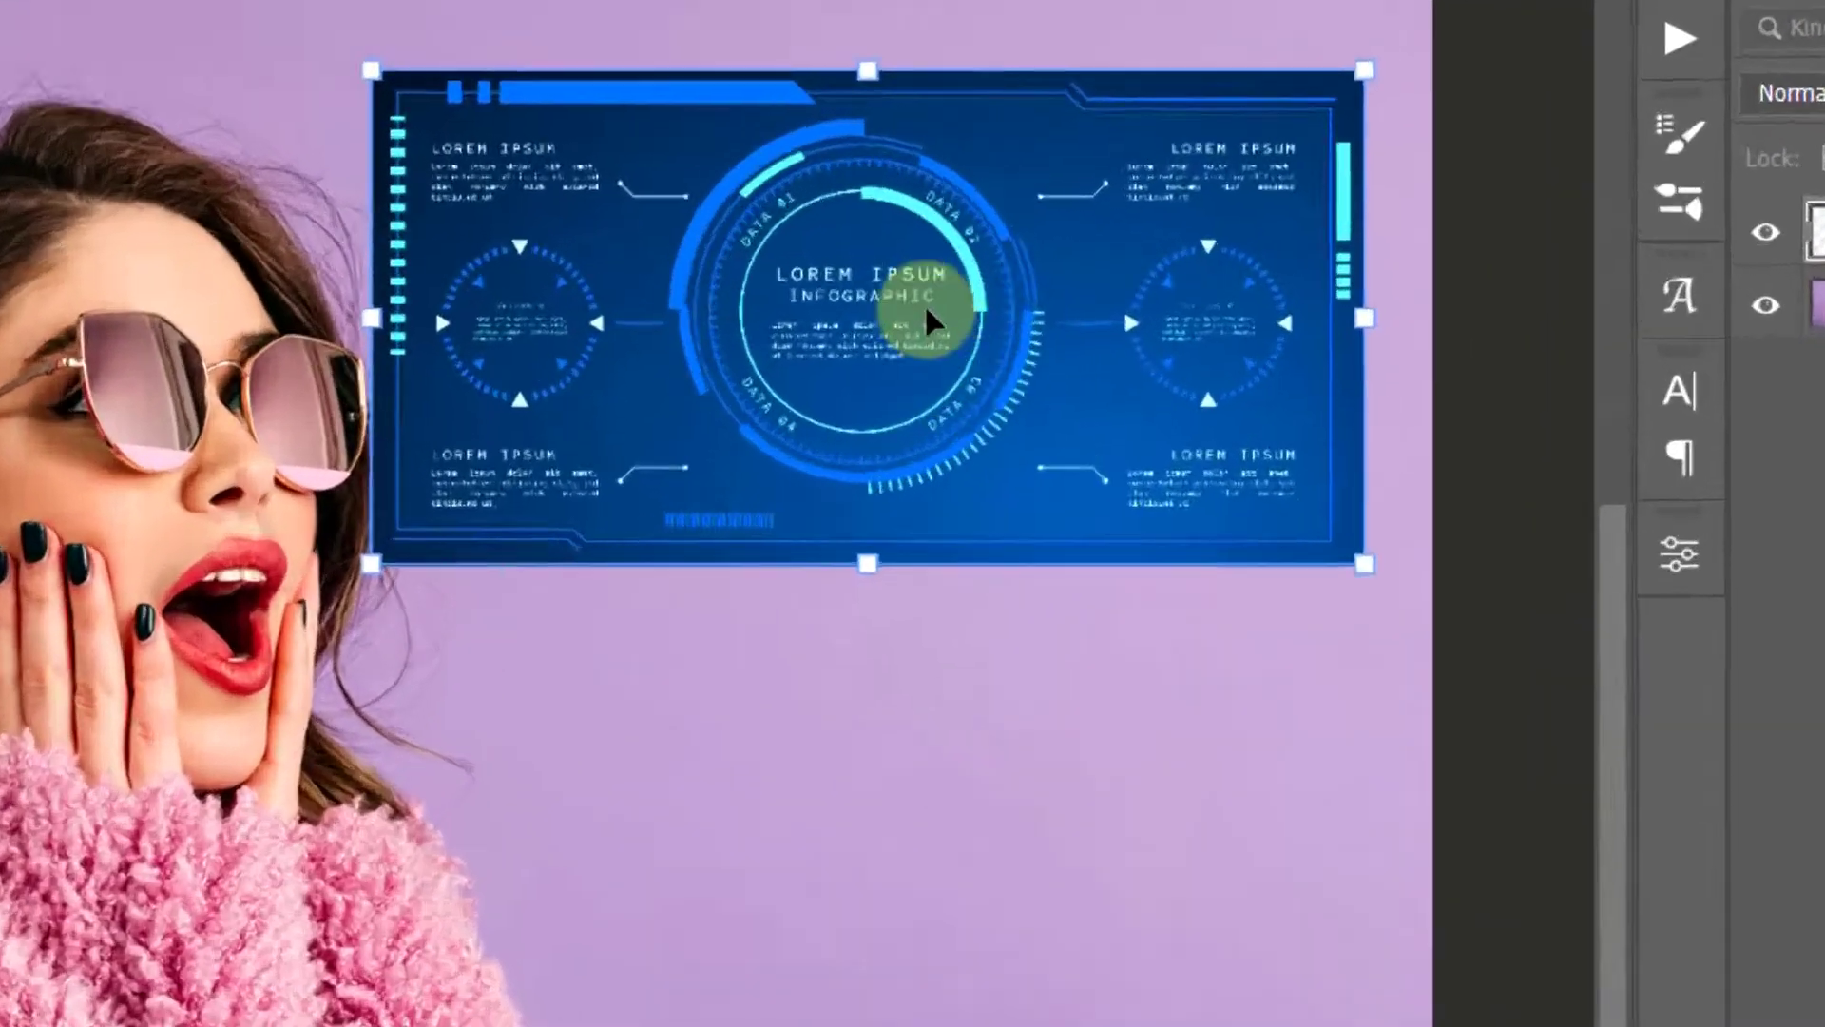
# - Distort the infographic into a perspective panel, tall on the side nearest the woman's face and narrowing toward the far side
pyautogui.rightClick(926, 319)
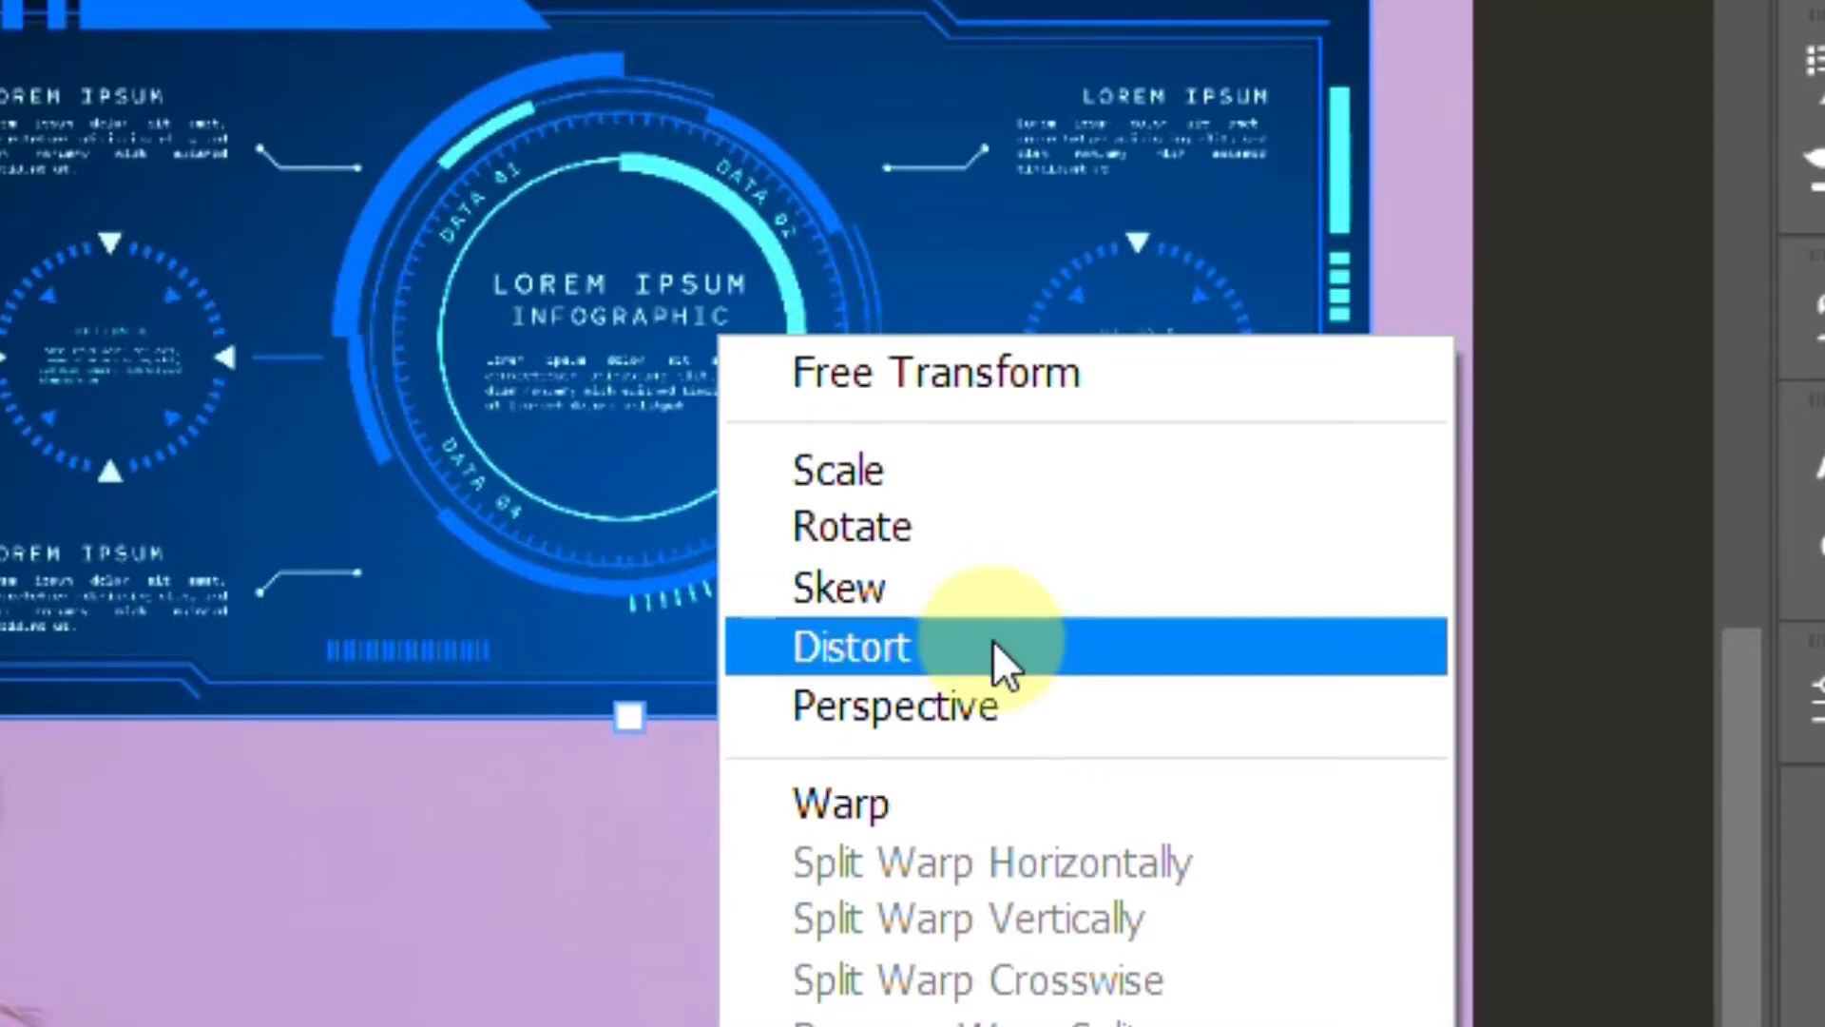
pyautogui.click(1071, 643)
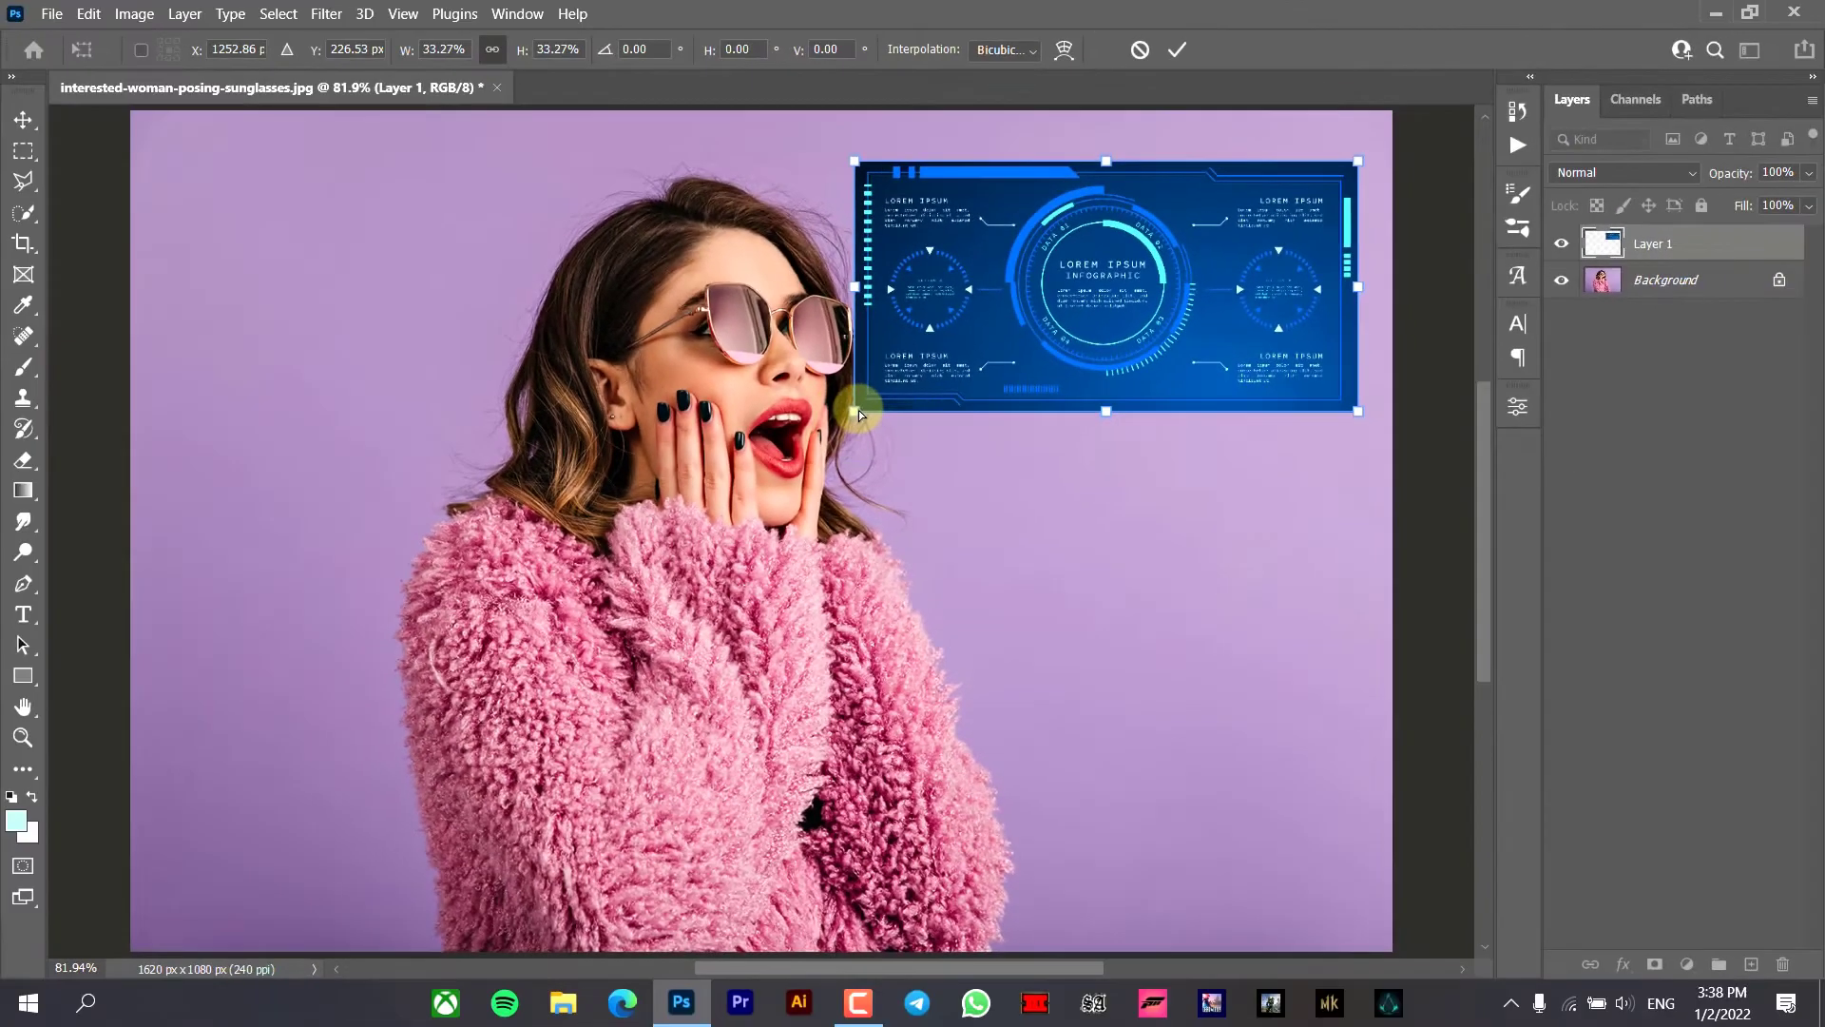
pyautogui.moveTo(371, 563); pyautogui.dragTo(413, 767)
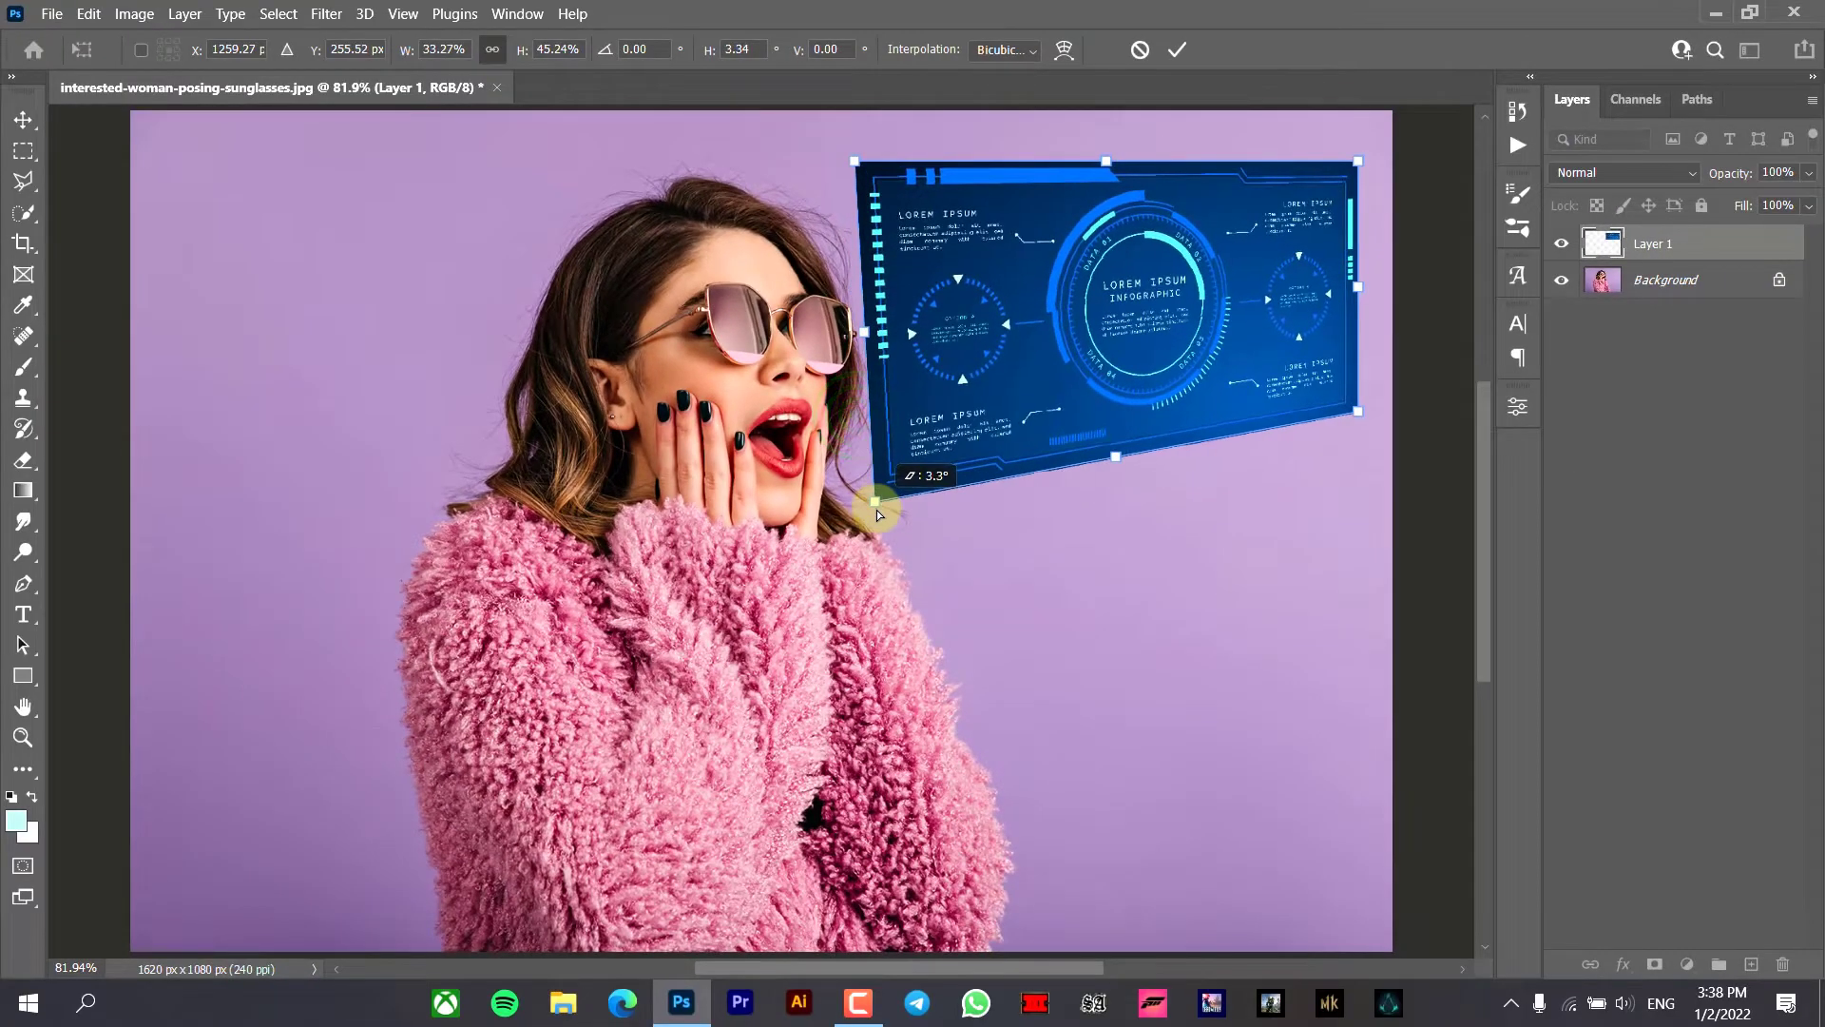
pyautogui.moveTo(876, 509); pyautogui.dragTo(875, 505)
pyautogui.moveTo(854, 160); pyautogui.dragTo(869, 129)
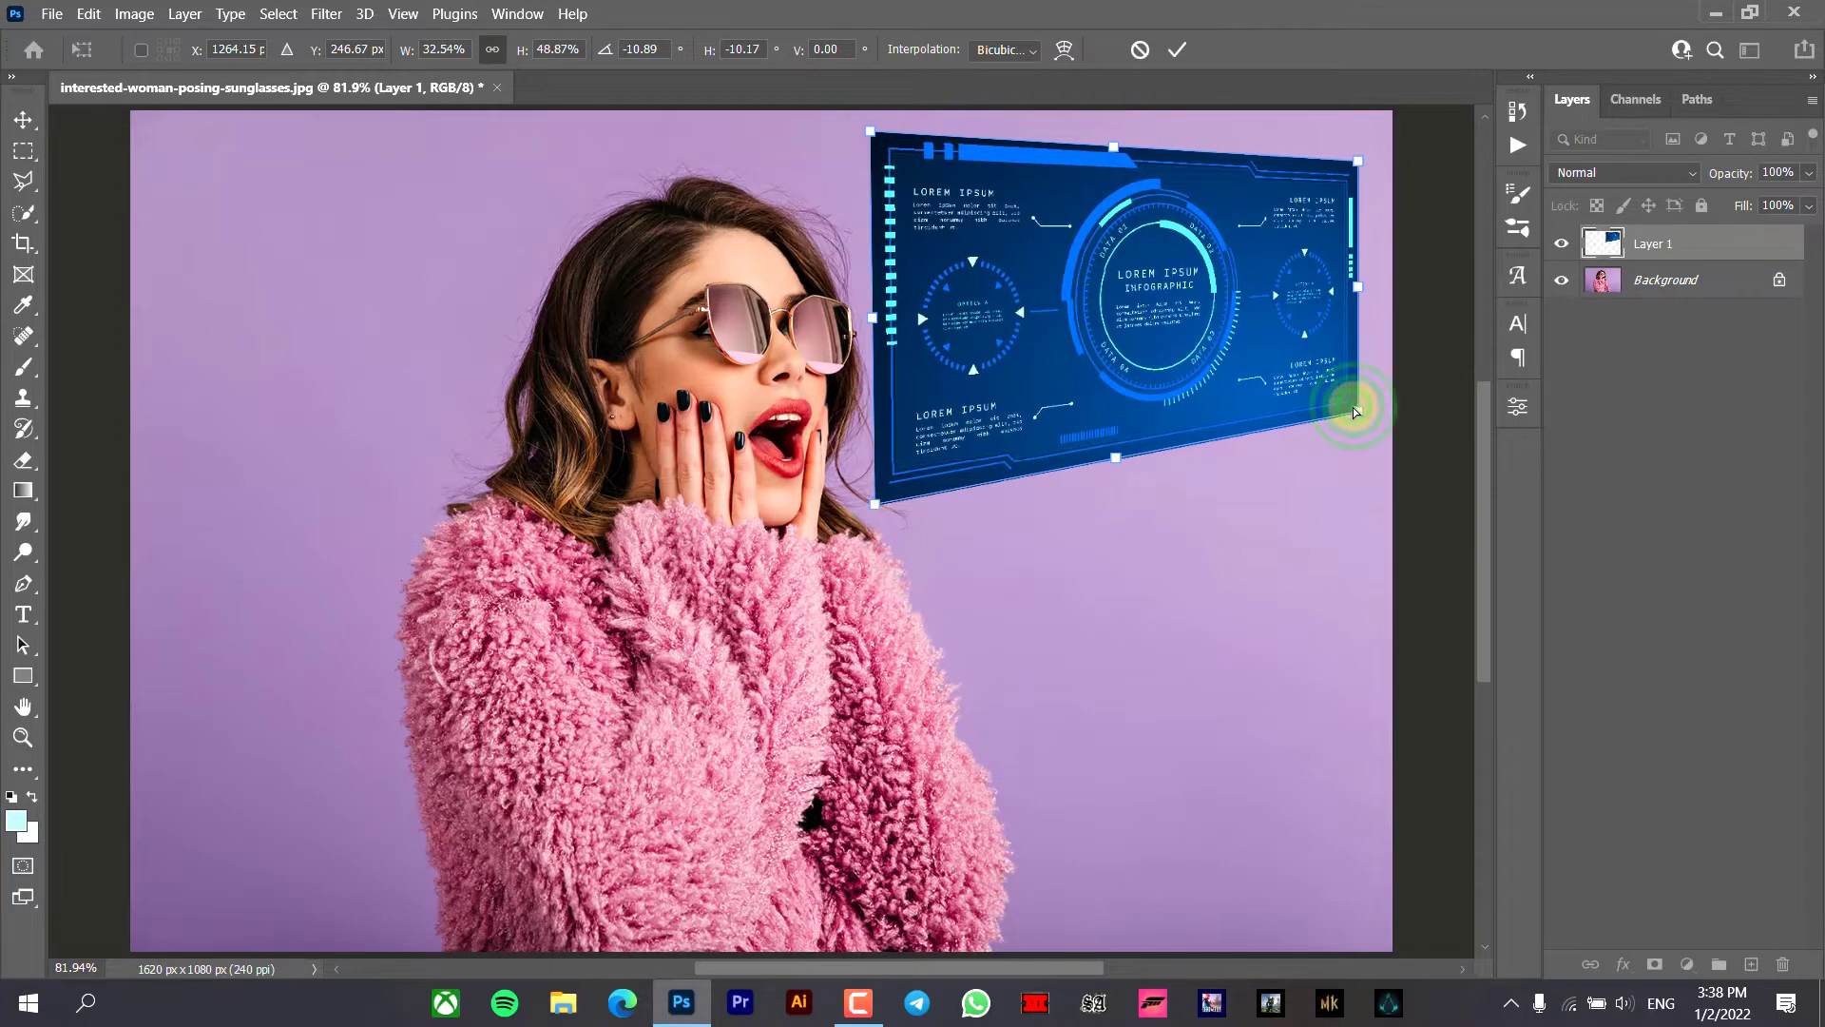
pyautogui.moveTo(1355, 411); pyautogui.dragTo(1279, 411)
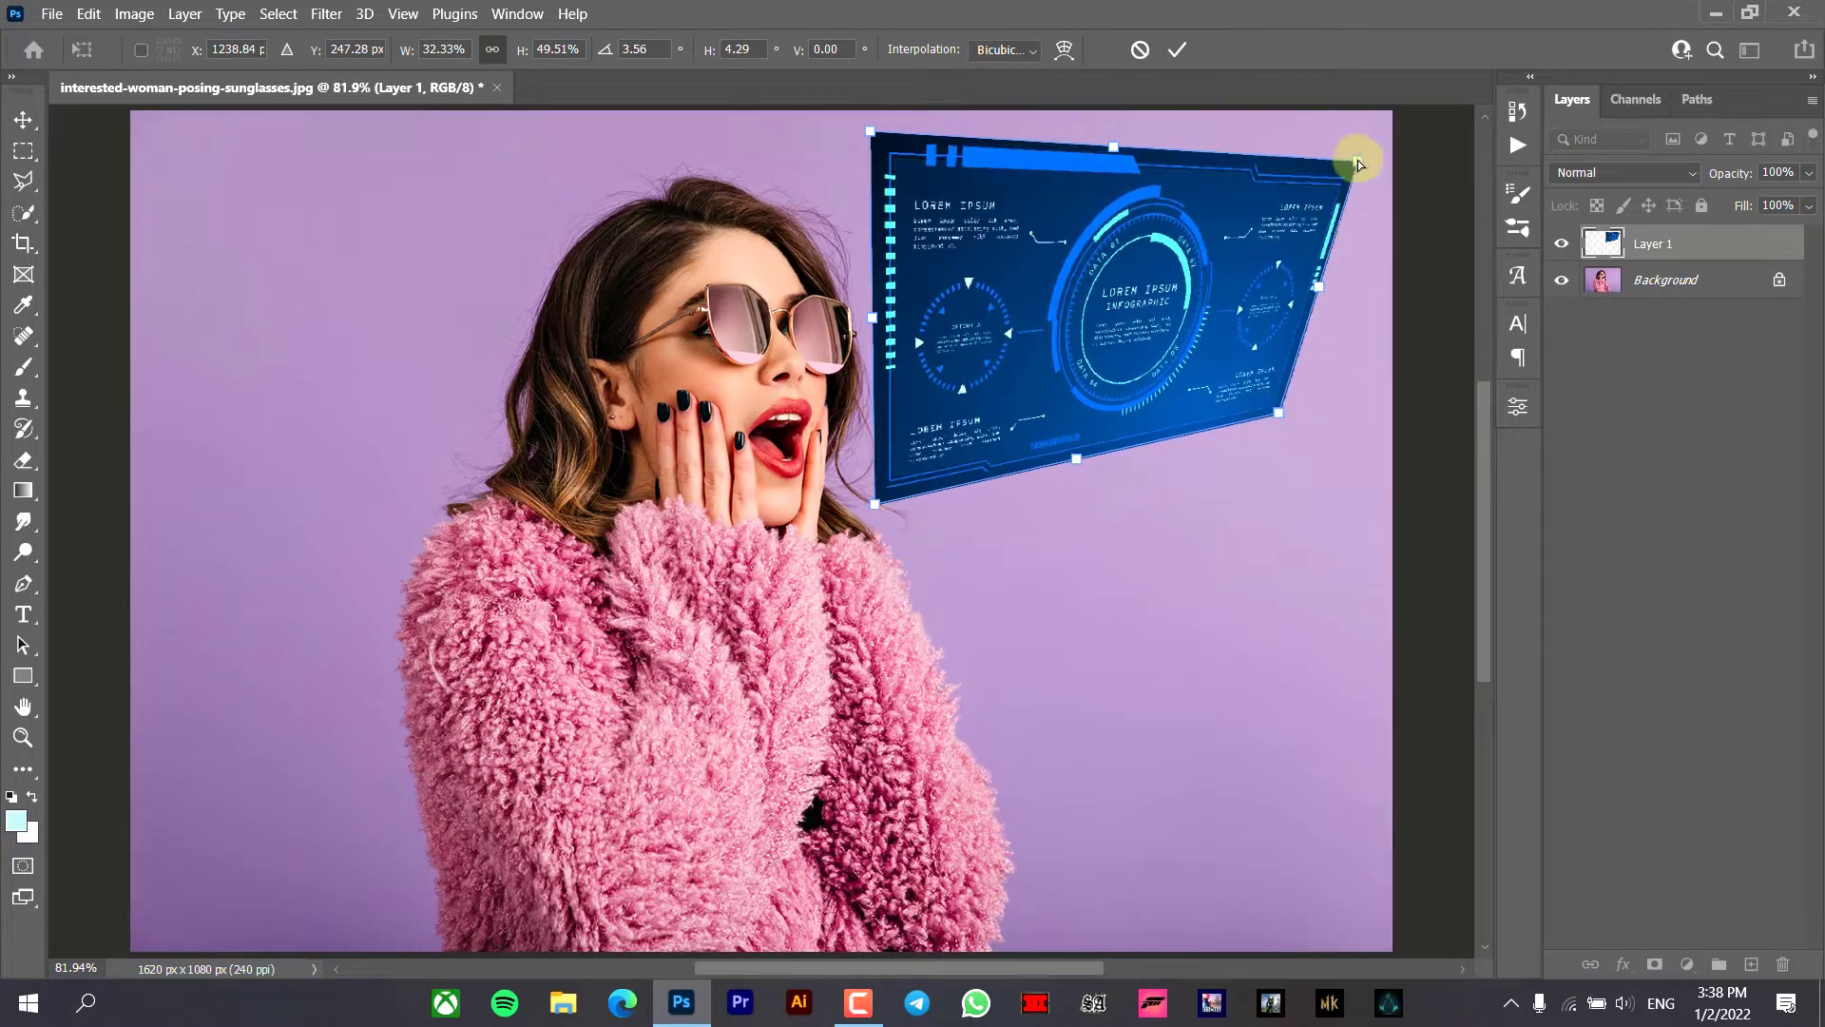
pyautogui.moveTo(1357, 162); pyautogui.dragTo(1284, 185)
pyautogui.moveTo(873, 503); pyautogui.dragTo(938, 545)
pyautogui.moveTo(869, 130); pyautogui.dragTo(927, 117)
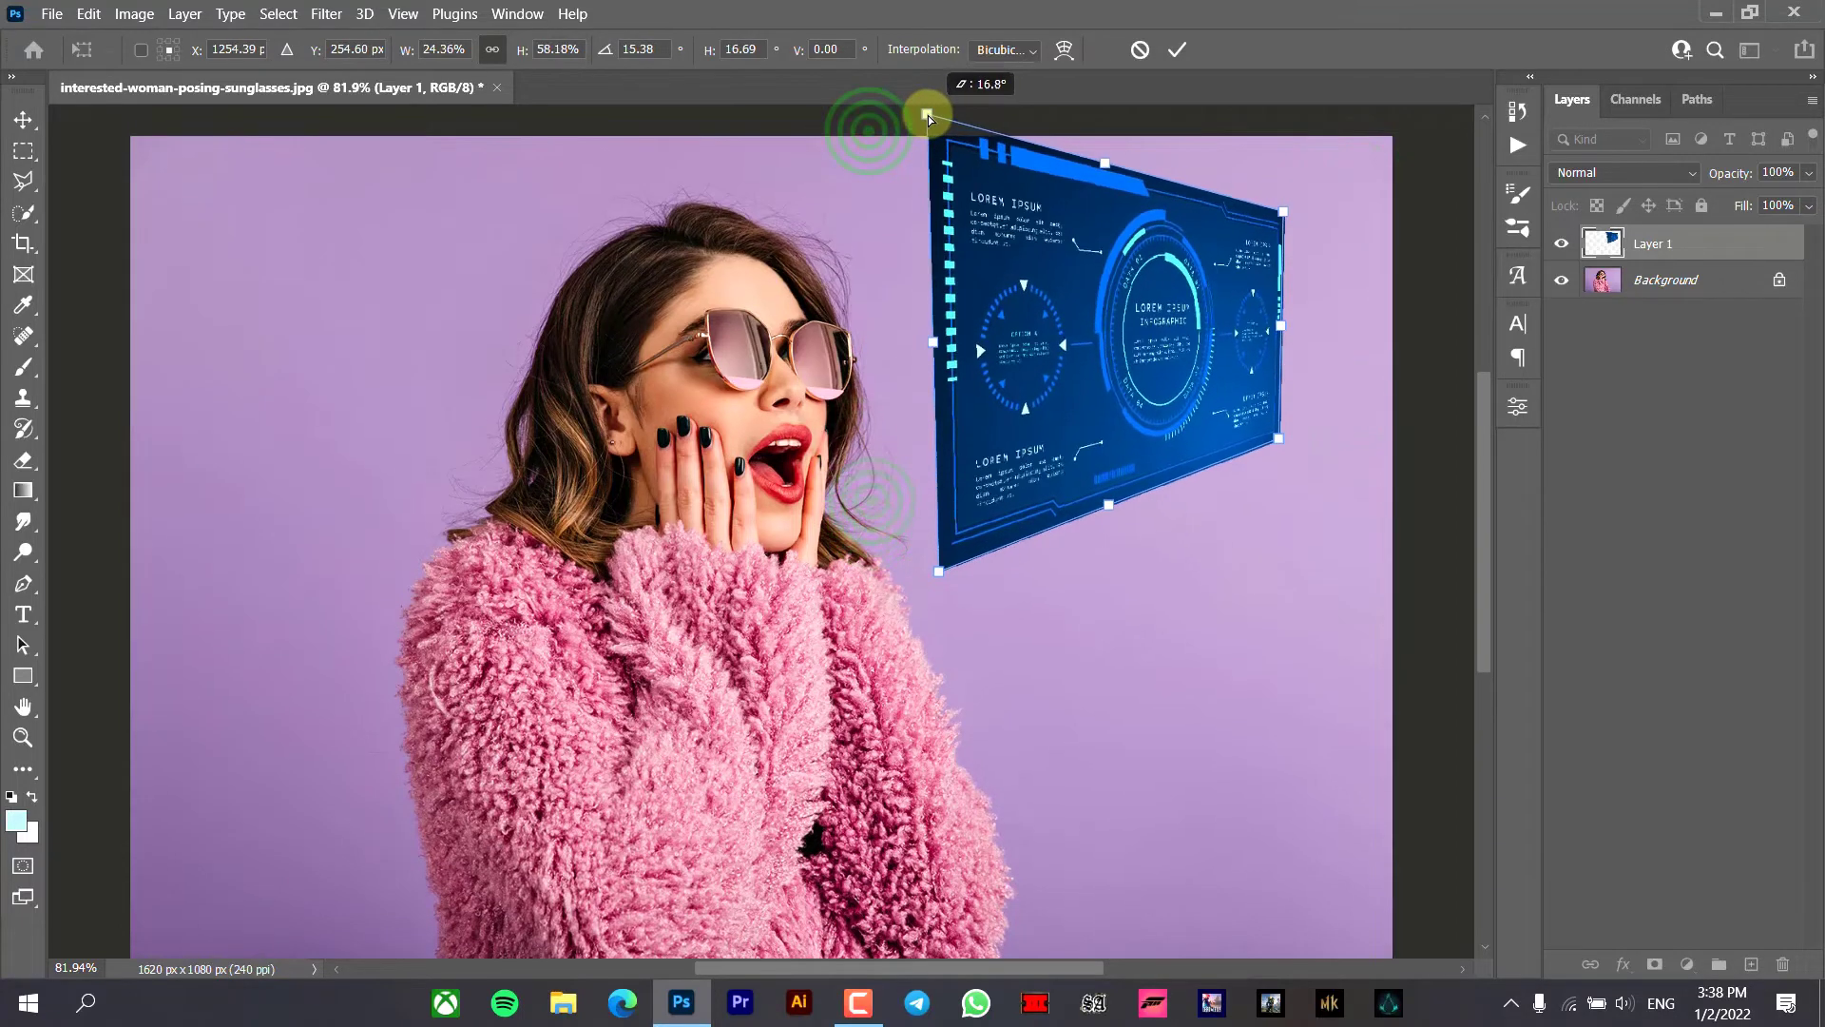
# - Move the distorted panel farther from the woman's face, fine-tune its corners for a slightly smaller perspective shape, and apply the transform
pyautogui.moveTo(1109, 349); pyautogui.dragTo(1175, 348)
pyautogui.moveTo(994, 111); pyautogui.dragTo(980, 112)
pyautogui.moveTo(1348, 207); pyautogui.dragTo(1339, 208)
pyautogui.moveTo(1005, 570); pyautogui.dragTo(1008, 557)
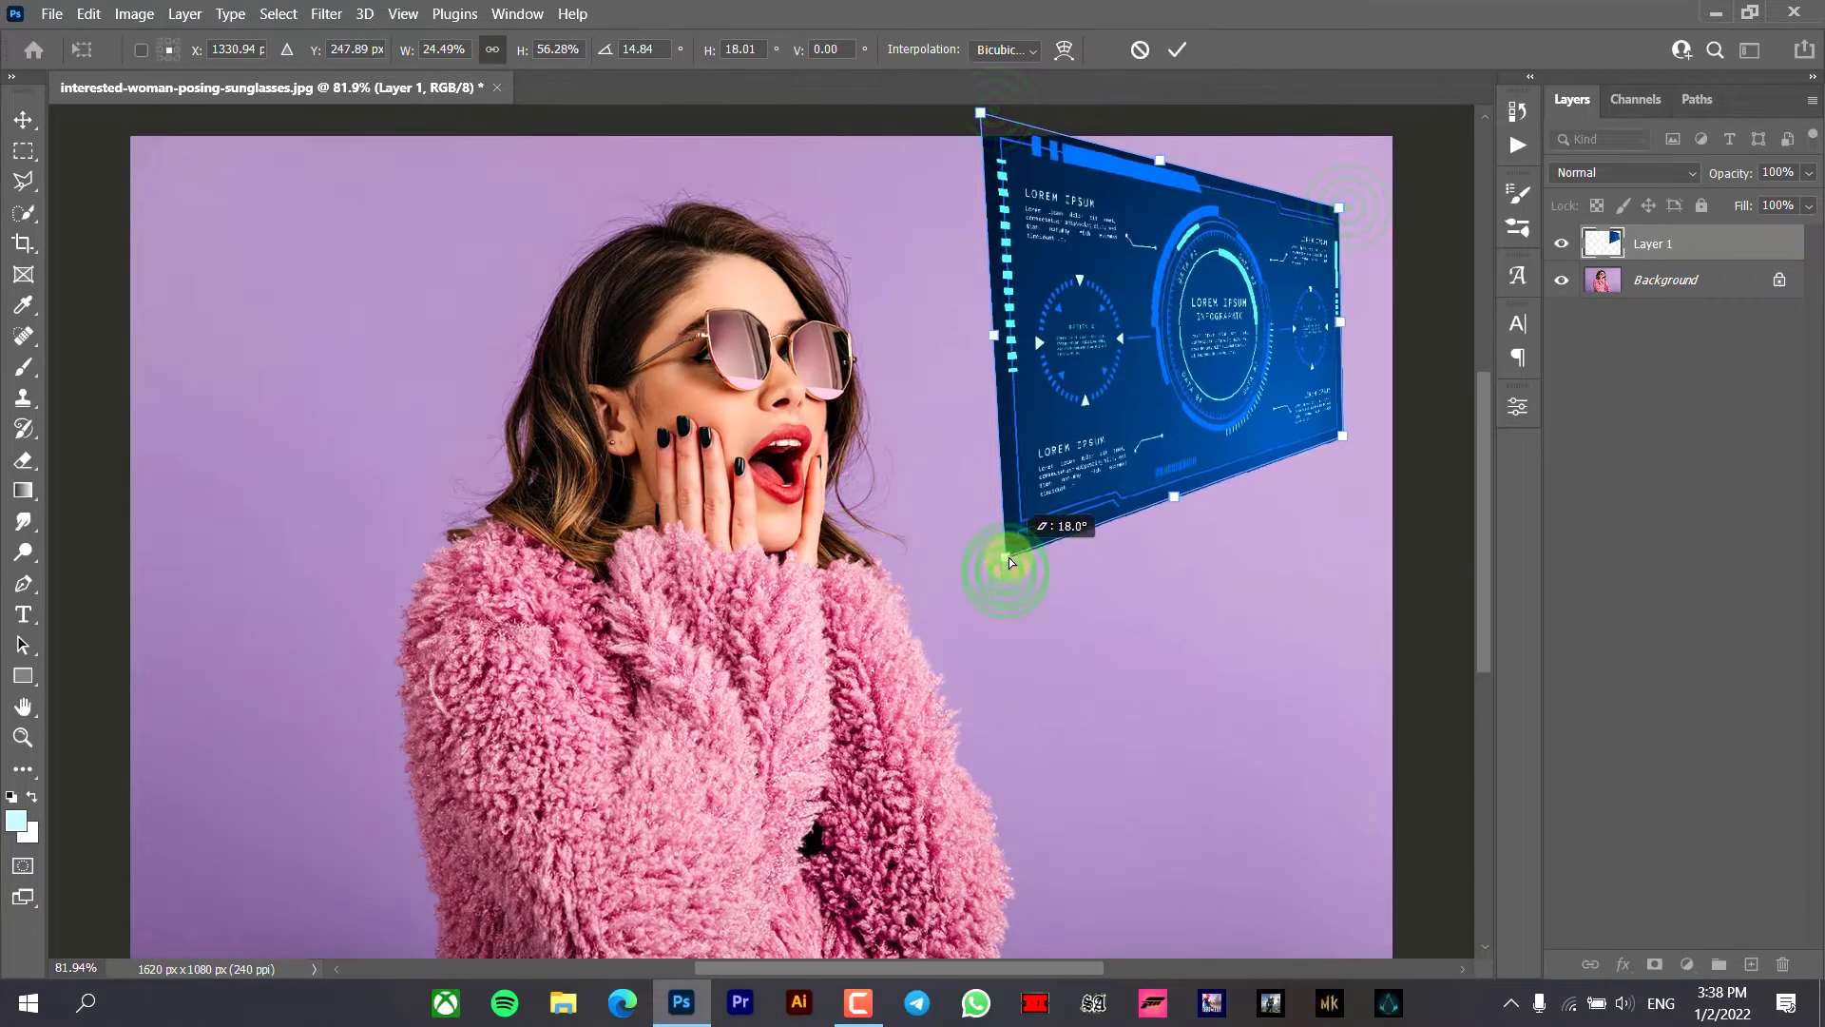
pyautogui.moveTo(981, 113); pyautogui.dragTo(980, 133)
pyautogui.moveTo(1340, 206); pyautogui.dragTo(1317, 217)
pyautogui.moveTo(1342, 436); pyautogui.dragTo(1320, 433)
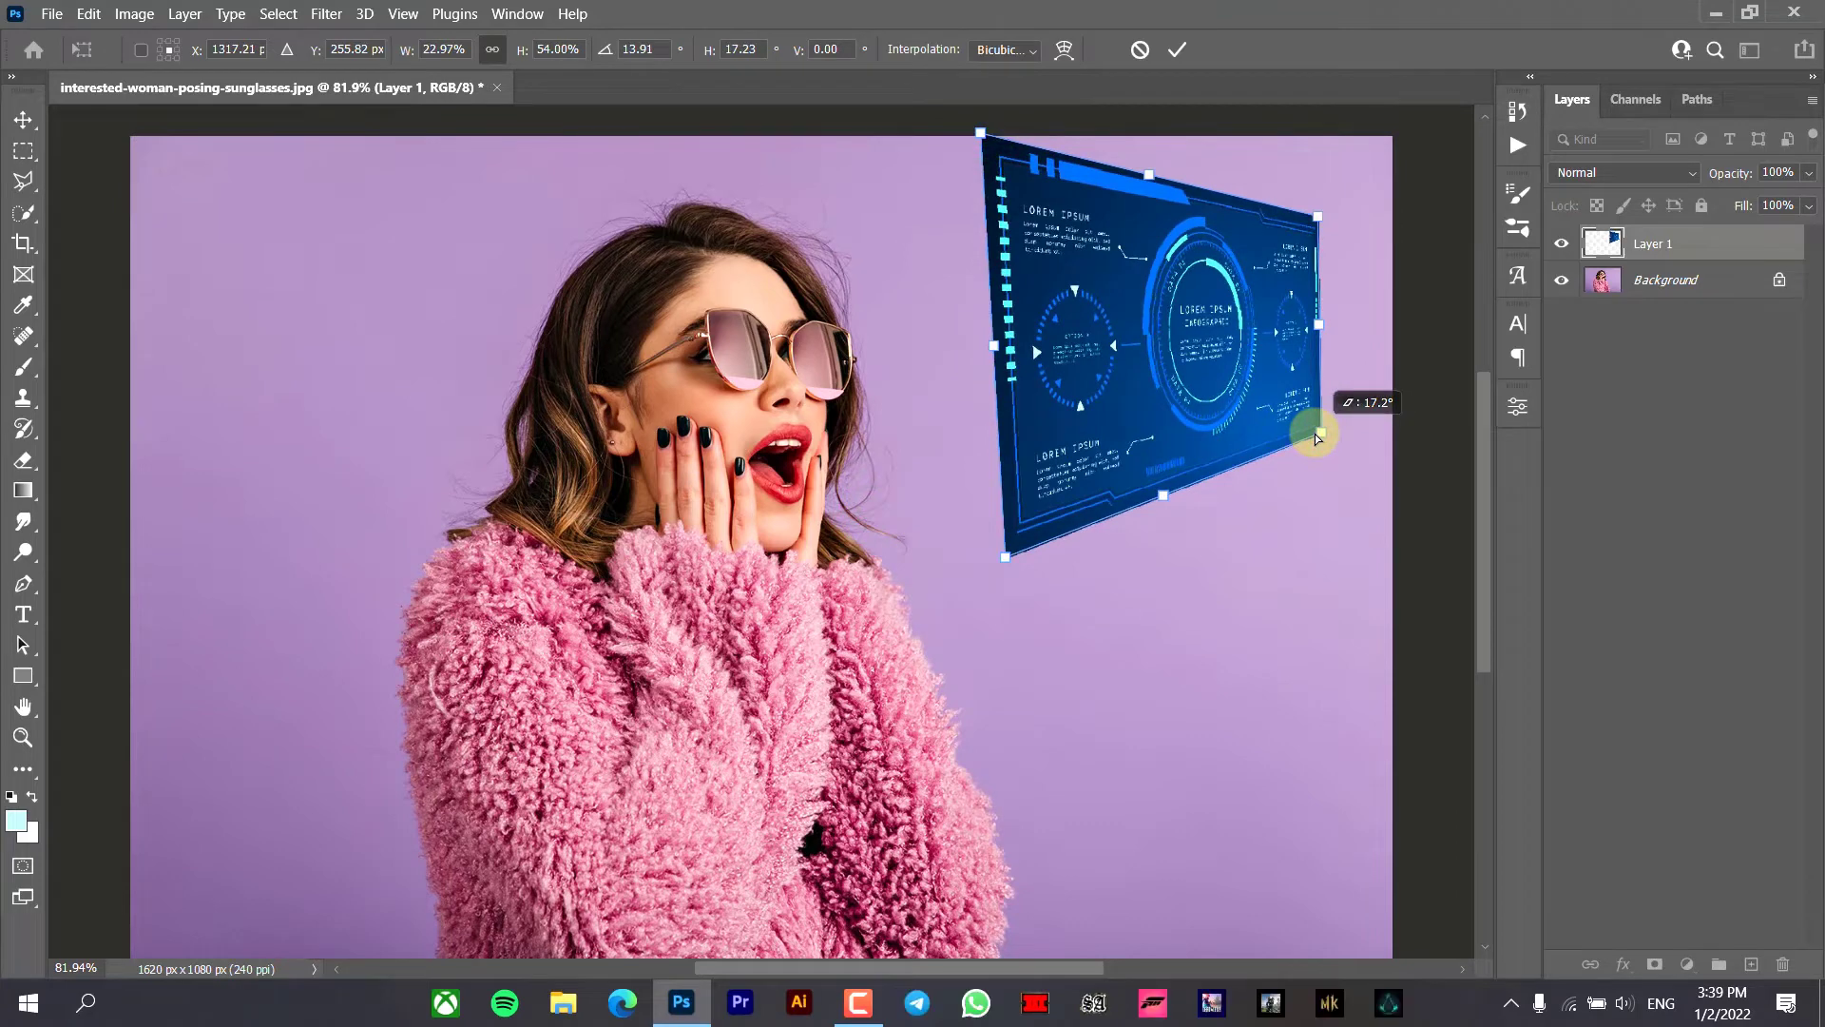
pyautogui.click(1176, 53)
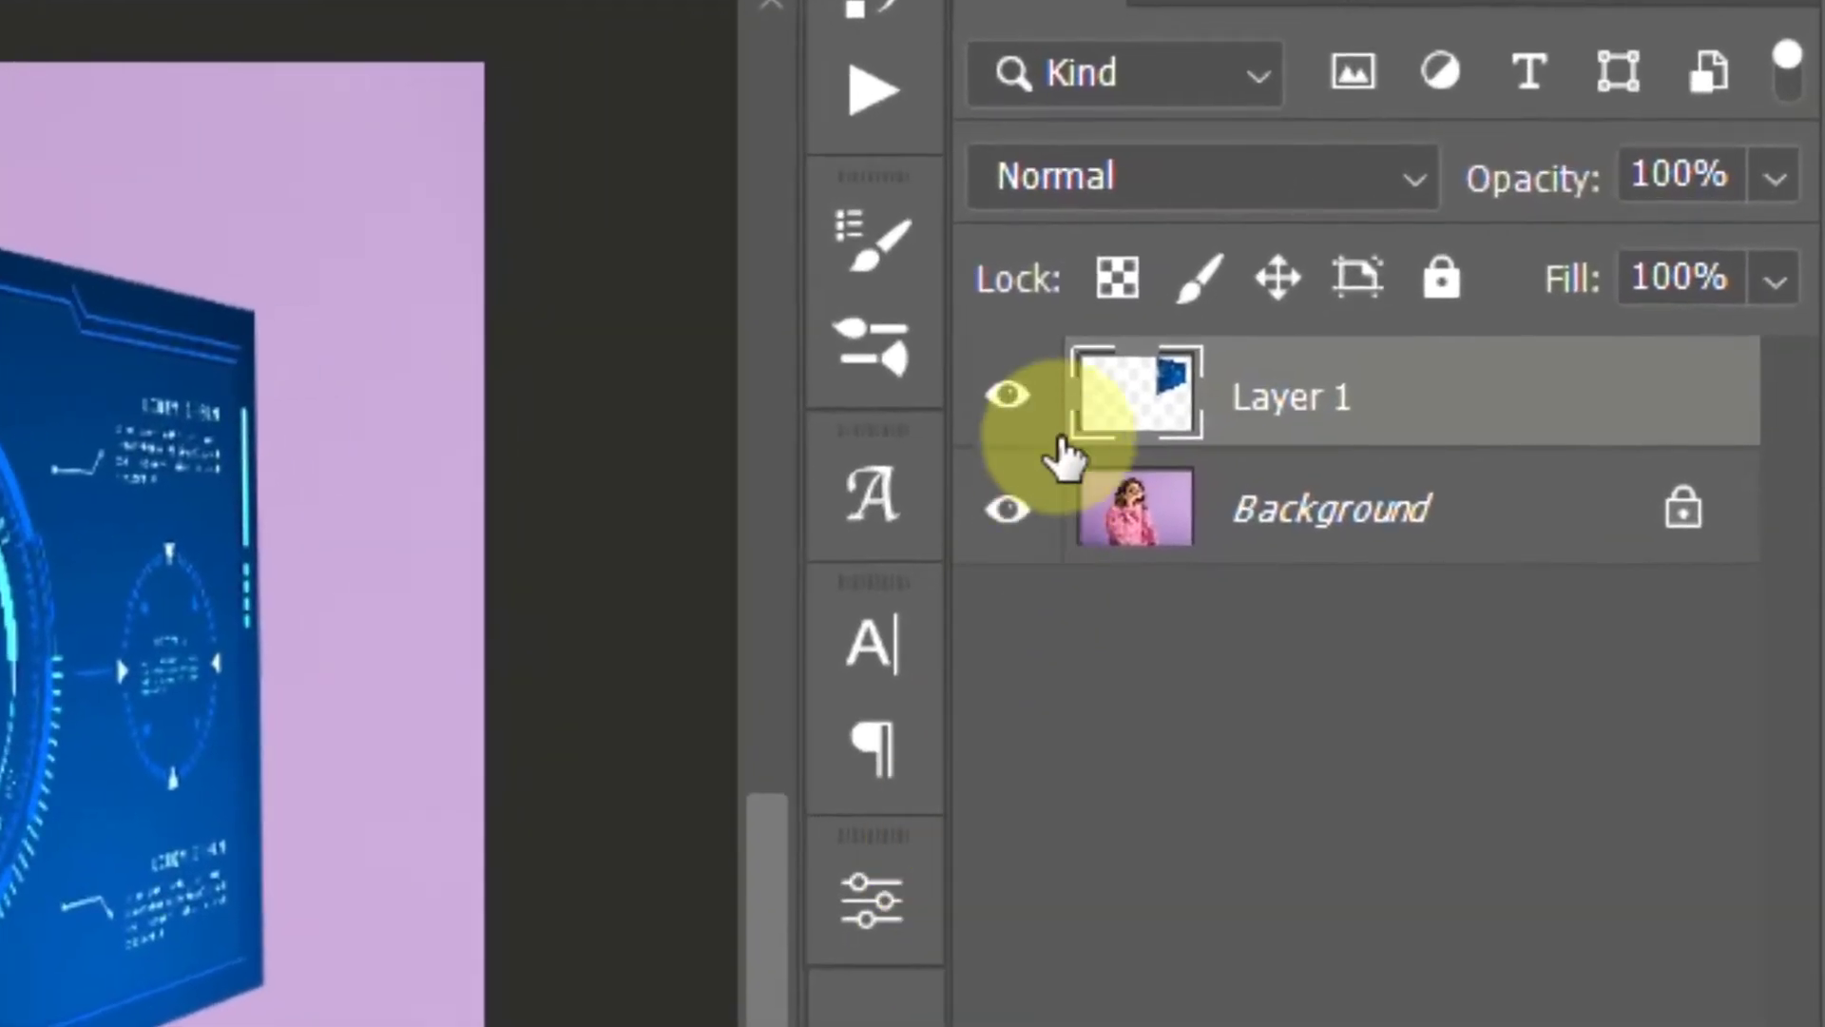
# - Set the blend mode of the infographic layer, Layer 1, to Screen
pyautogui.click(1574, 172)
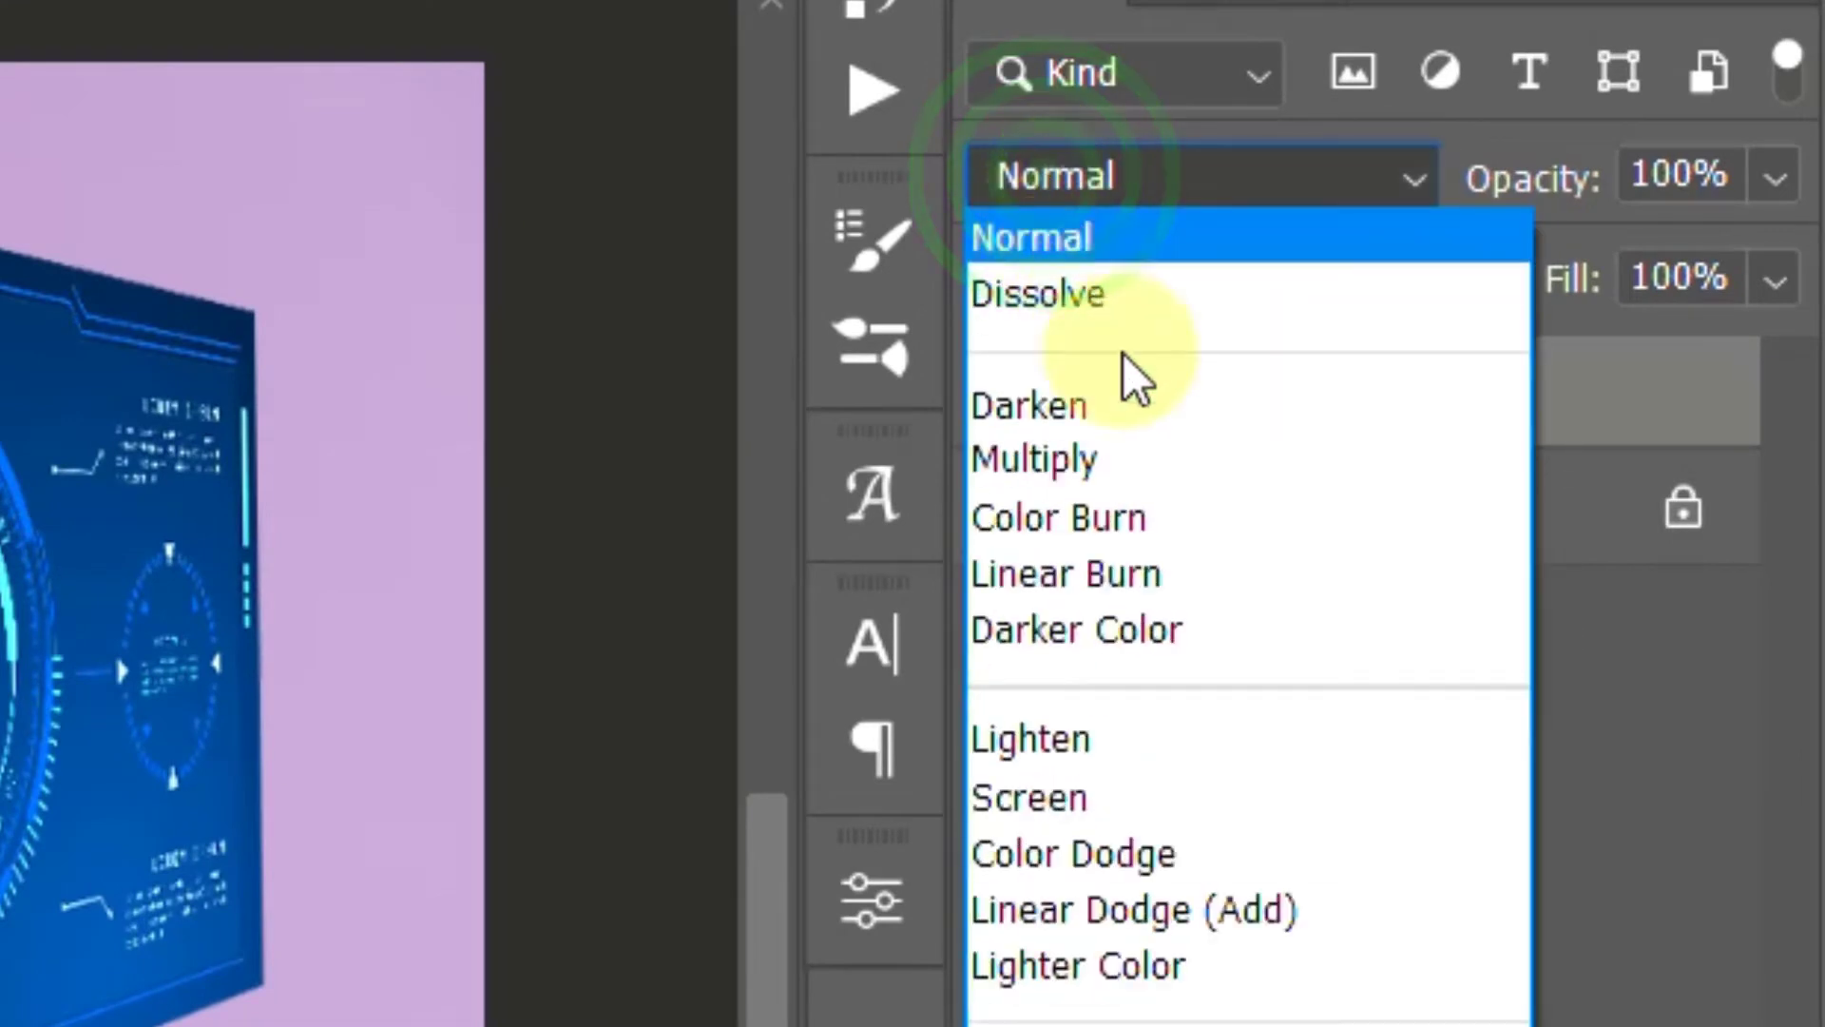
pyautogui.click(1243, 791)
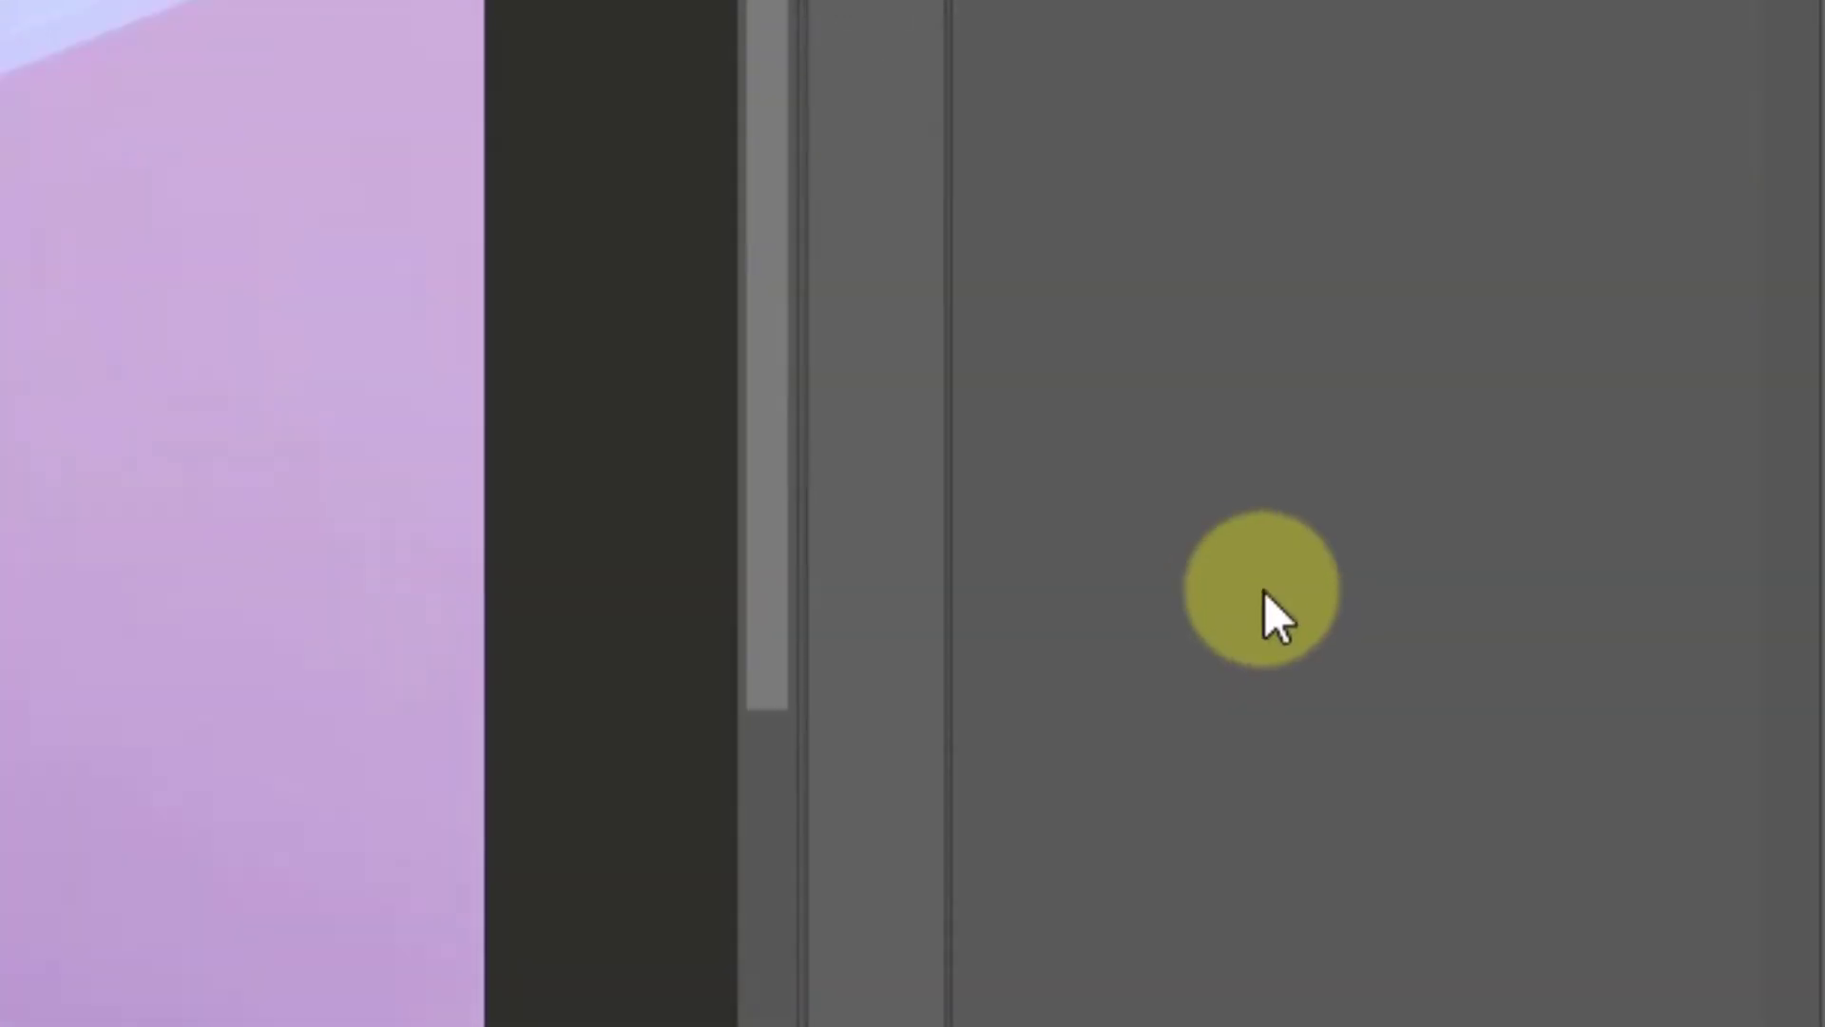
# - Add a Levels adjustment clipped to Layer 1, with input levels of 69, 0.51 and 137
pyautogui.click(1402, 832)
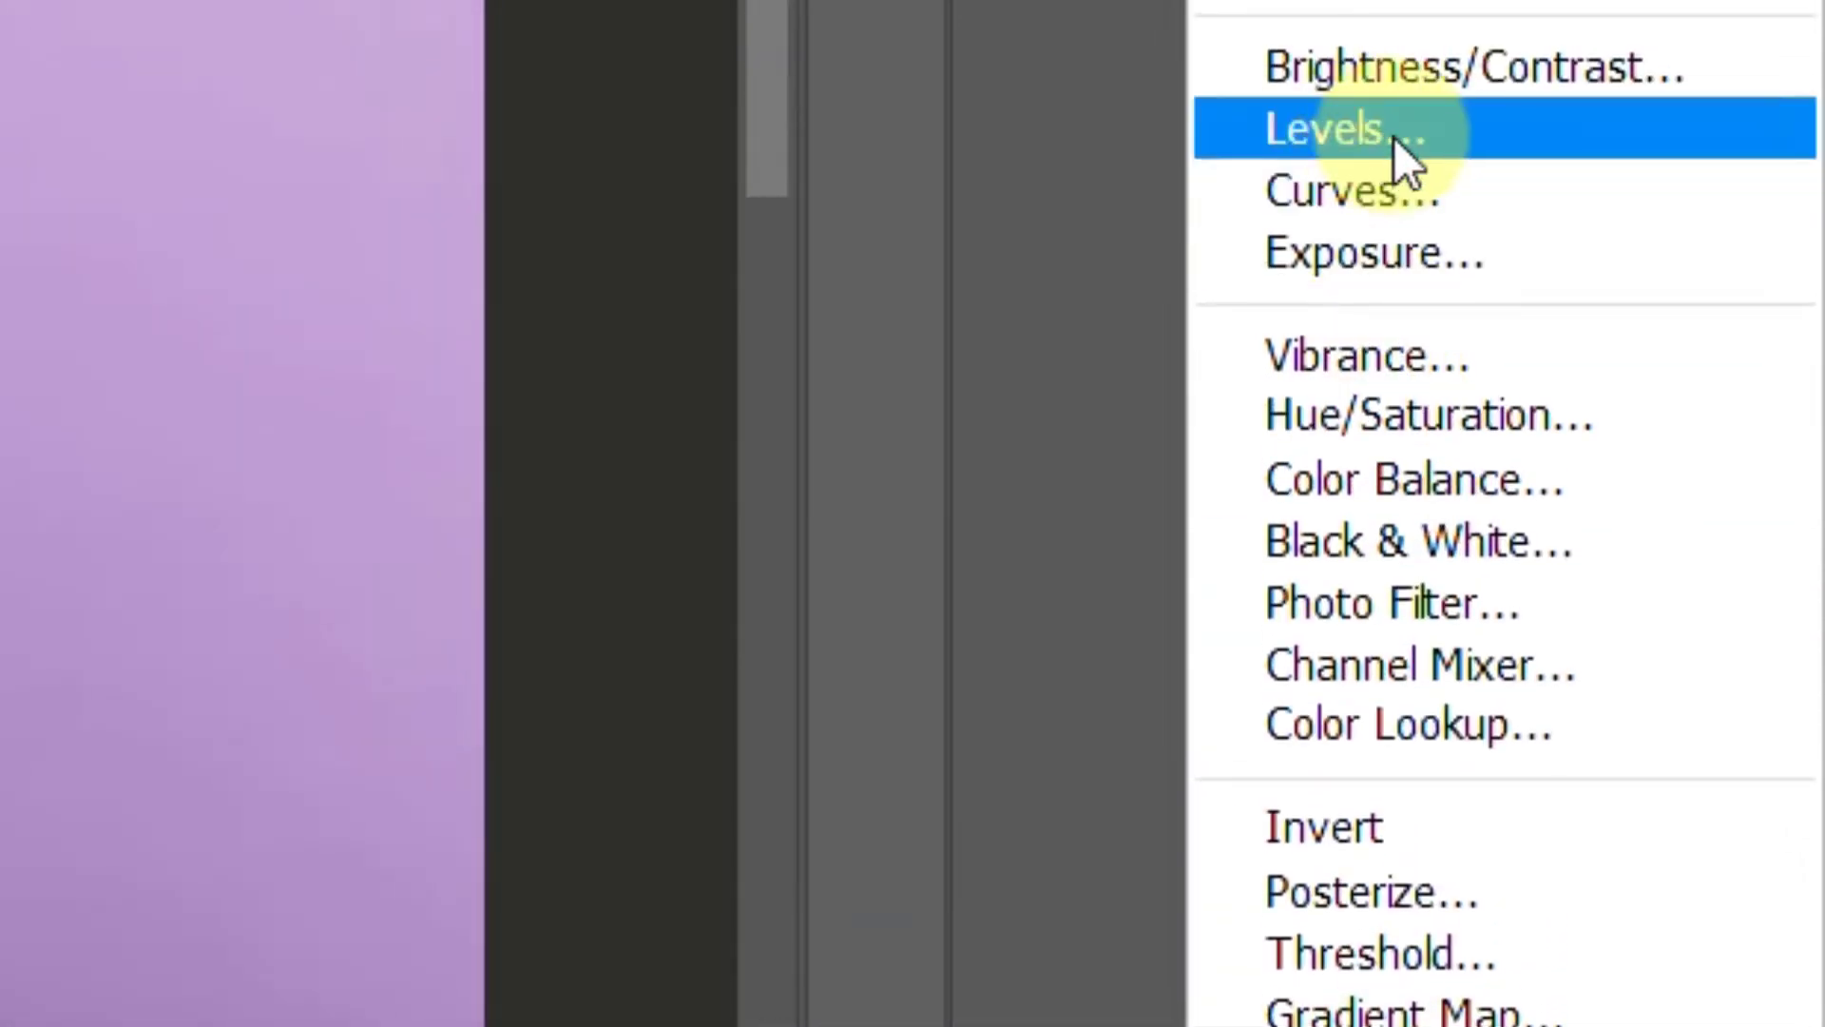
pyautogui.click(1394, 141)
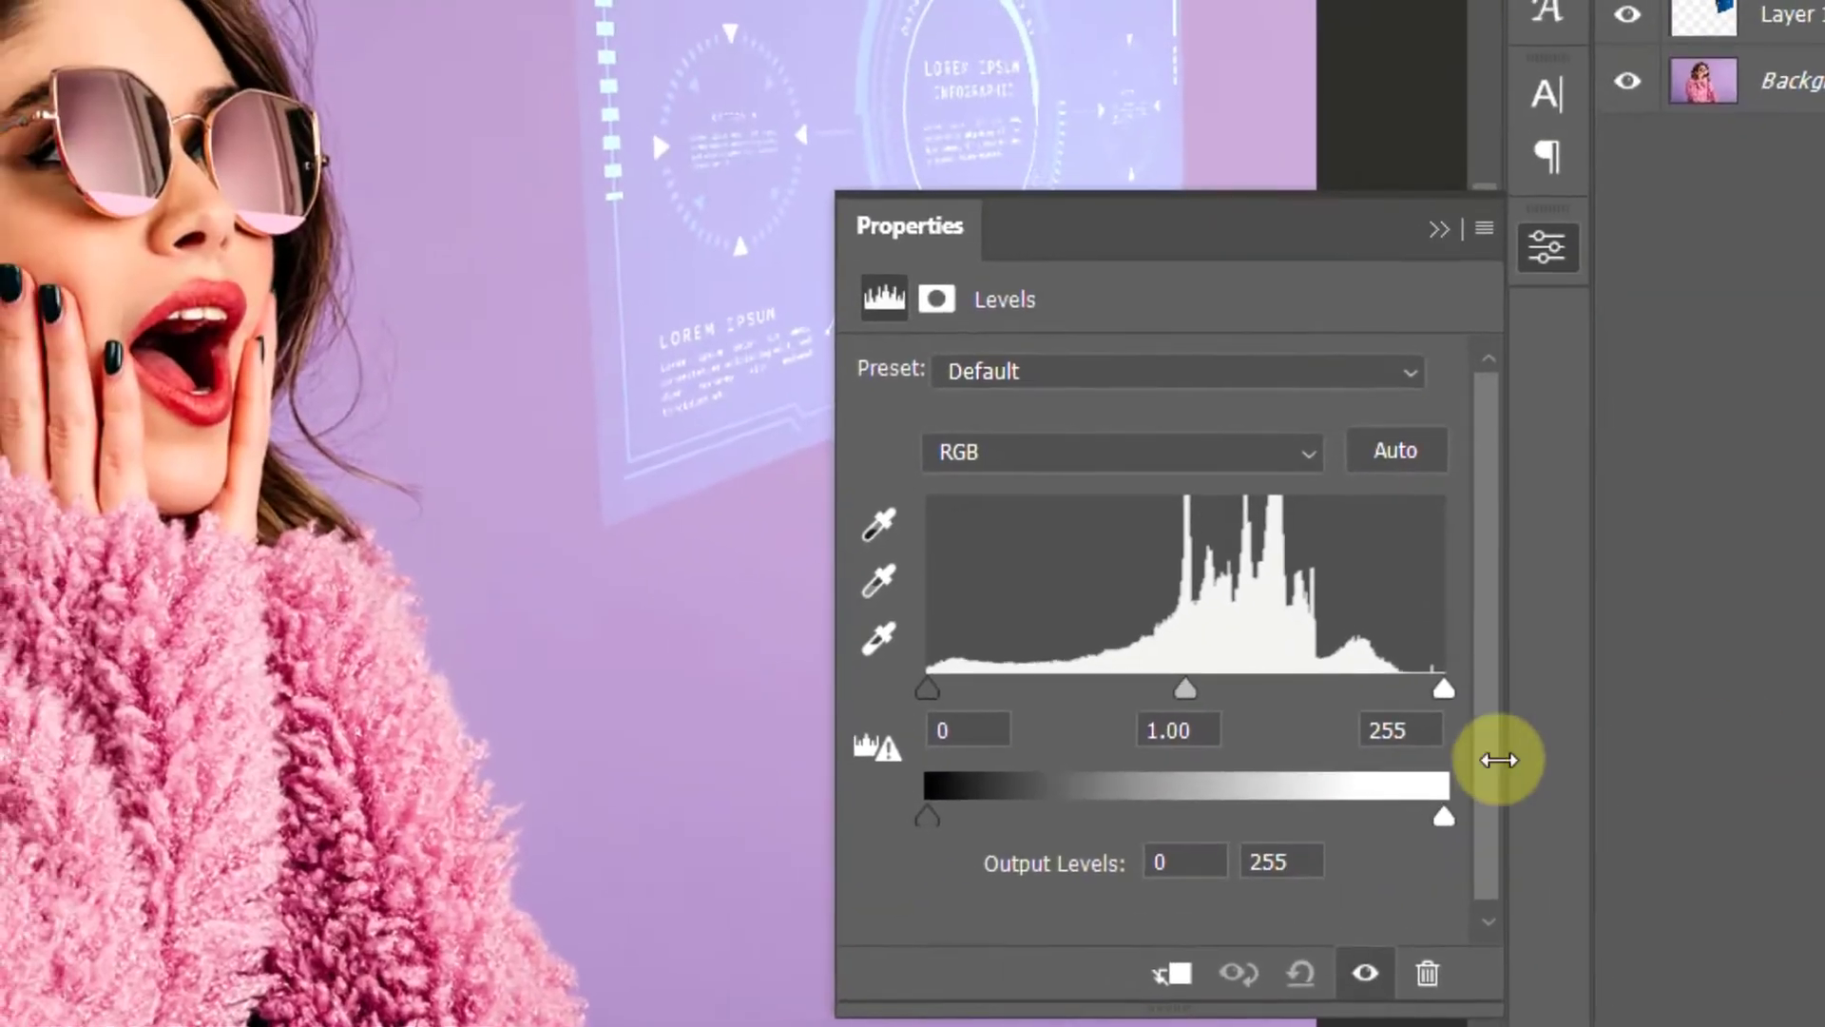
pyautogui.click(1179, 986)
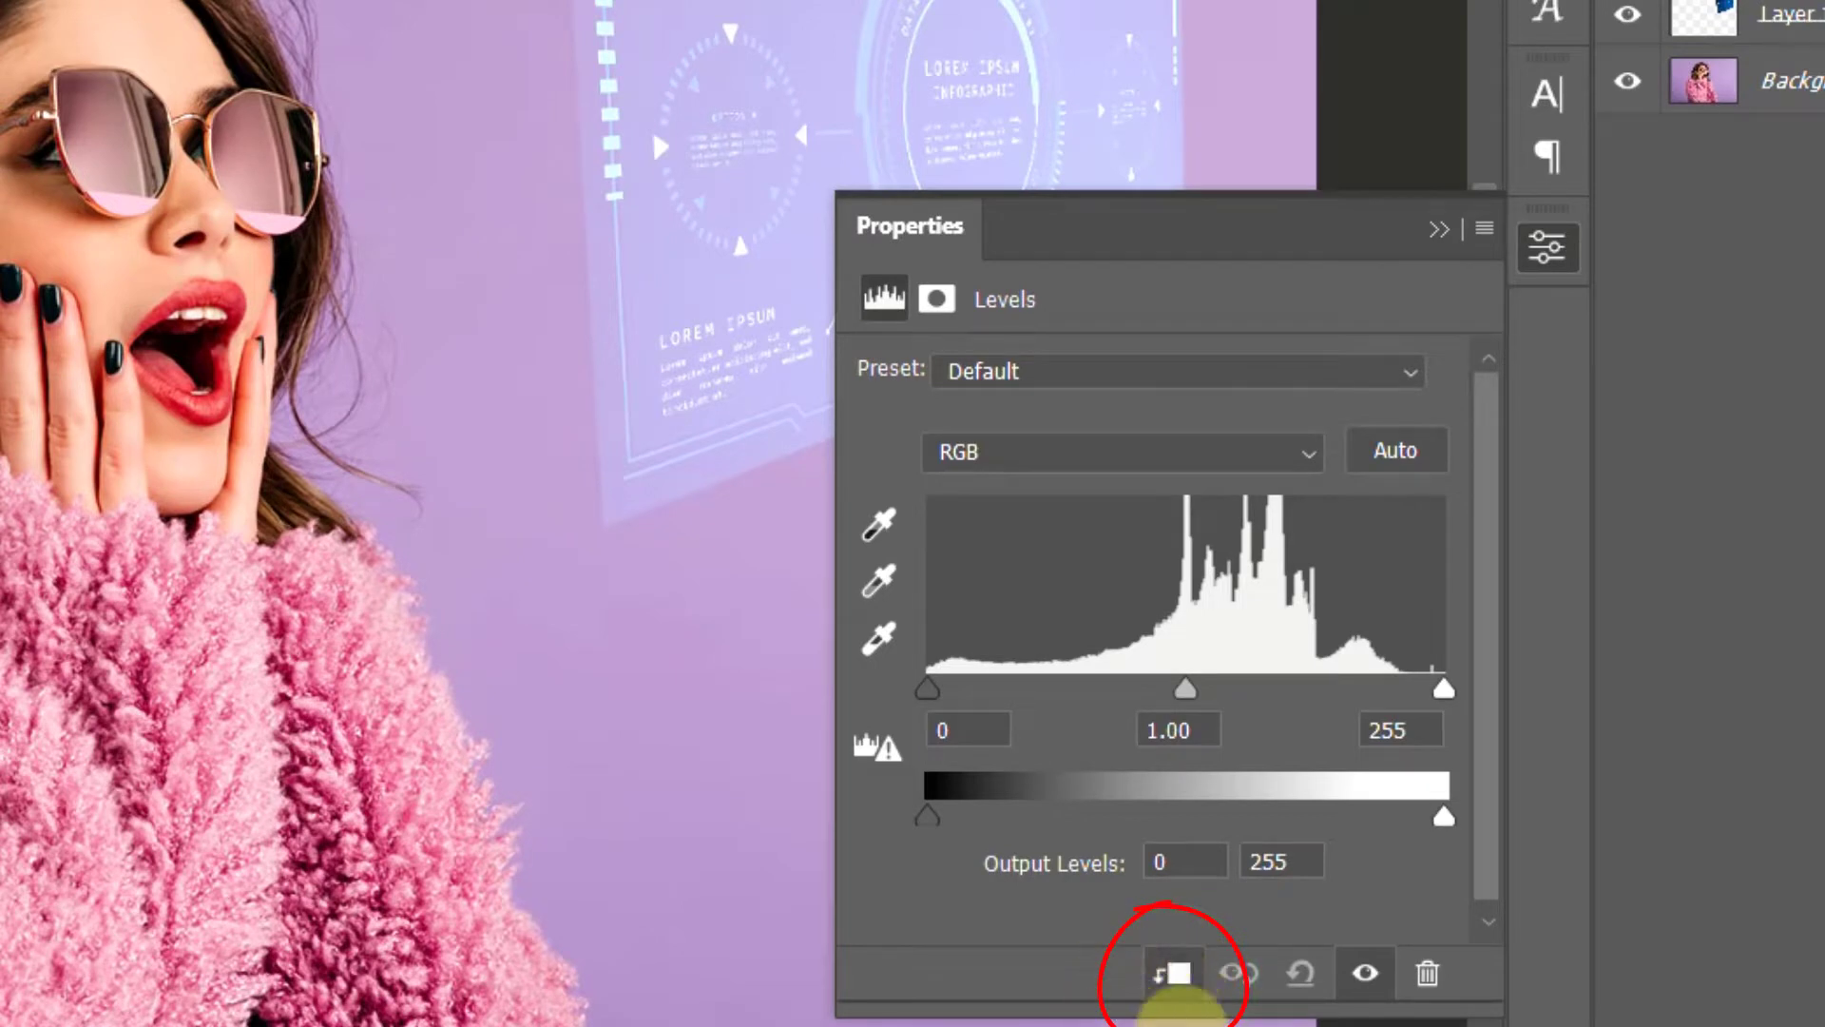
pyautogui.click(925, 693)
pyautogui.moveTo(925, 692); pyautogui.dragTo(1028, 695)
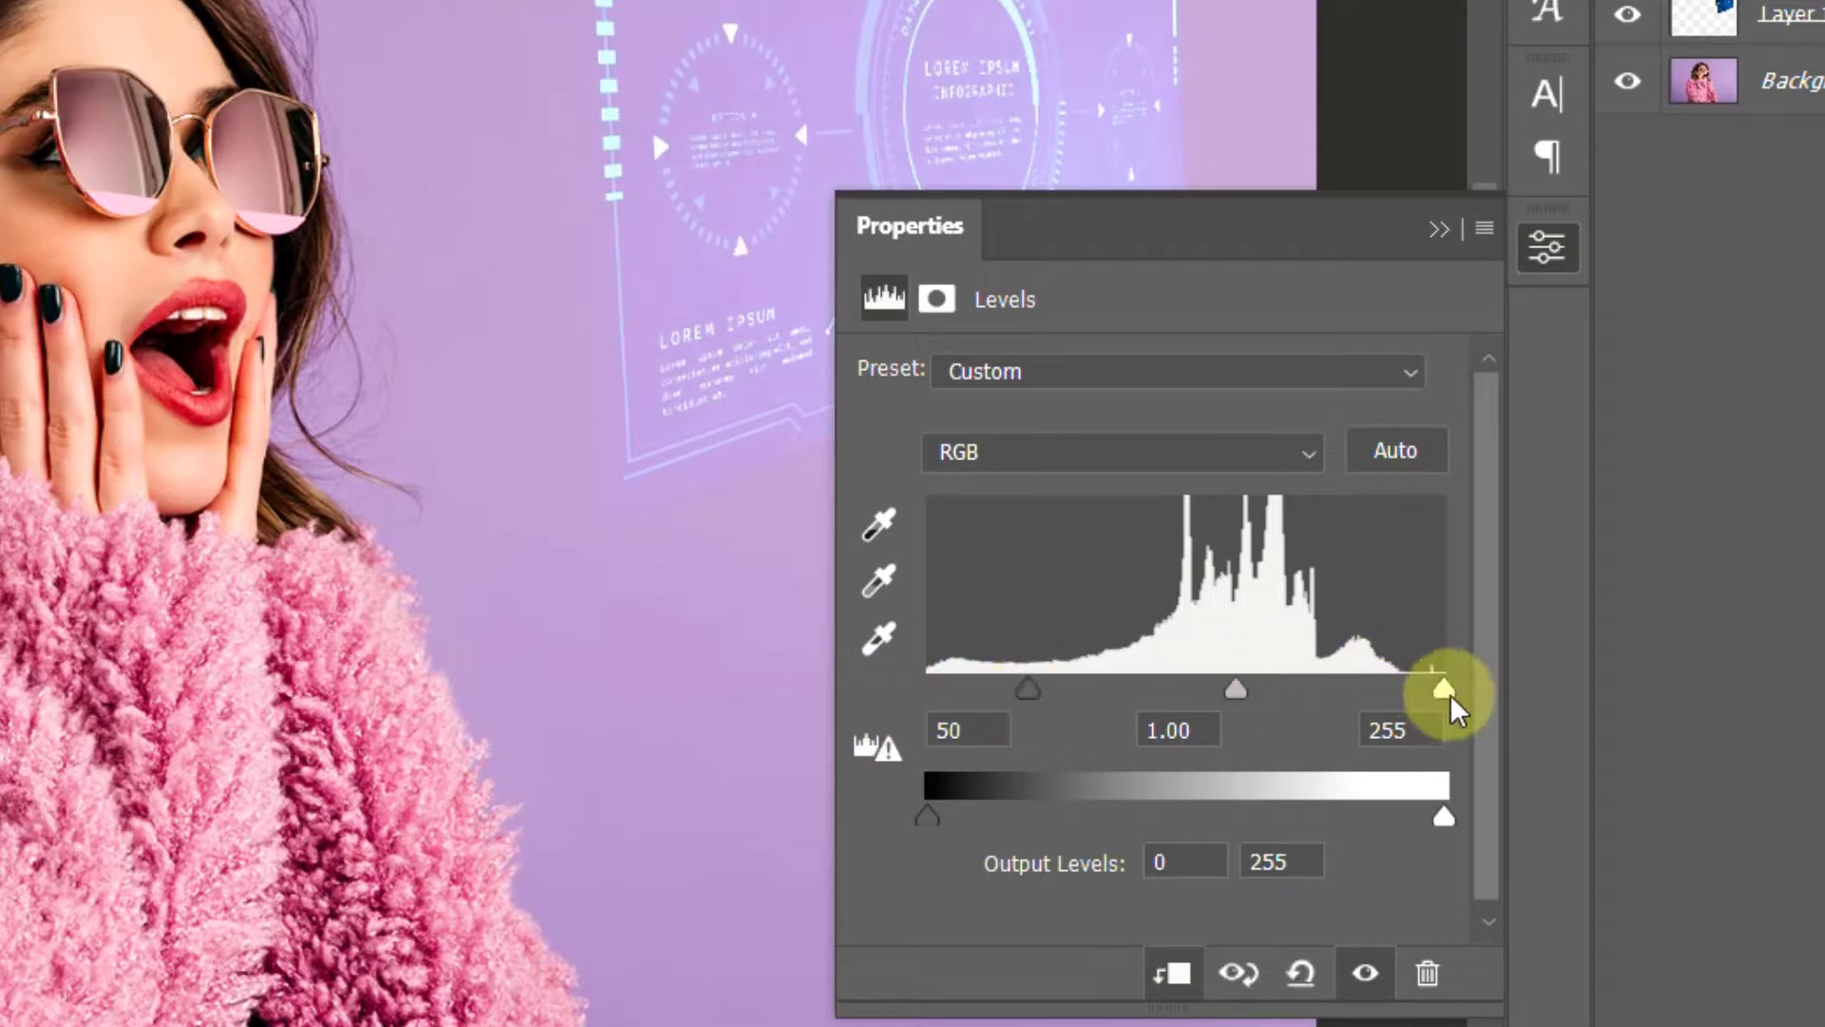
pyautogui.moveTo(1447, 690); pyautogui.dragTo(1318, 655)
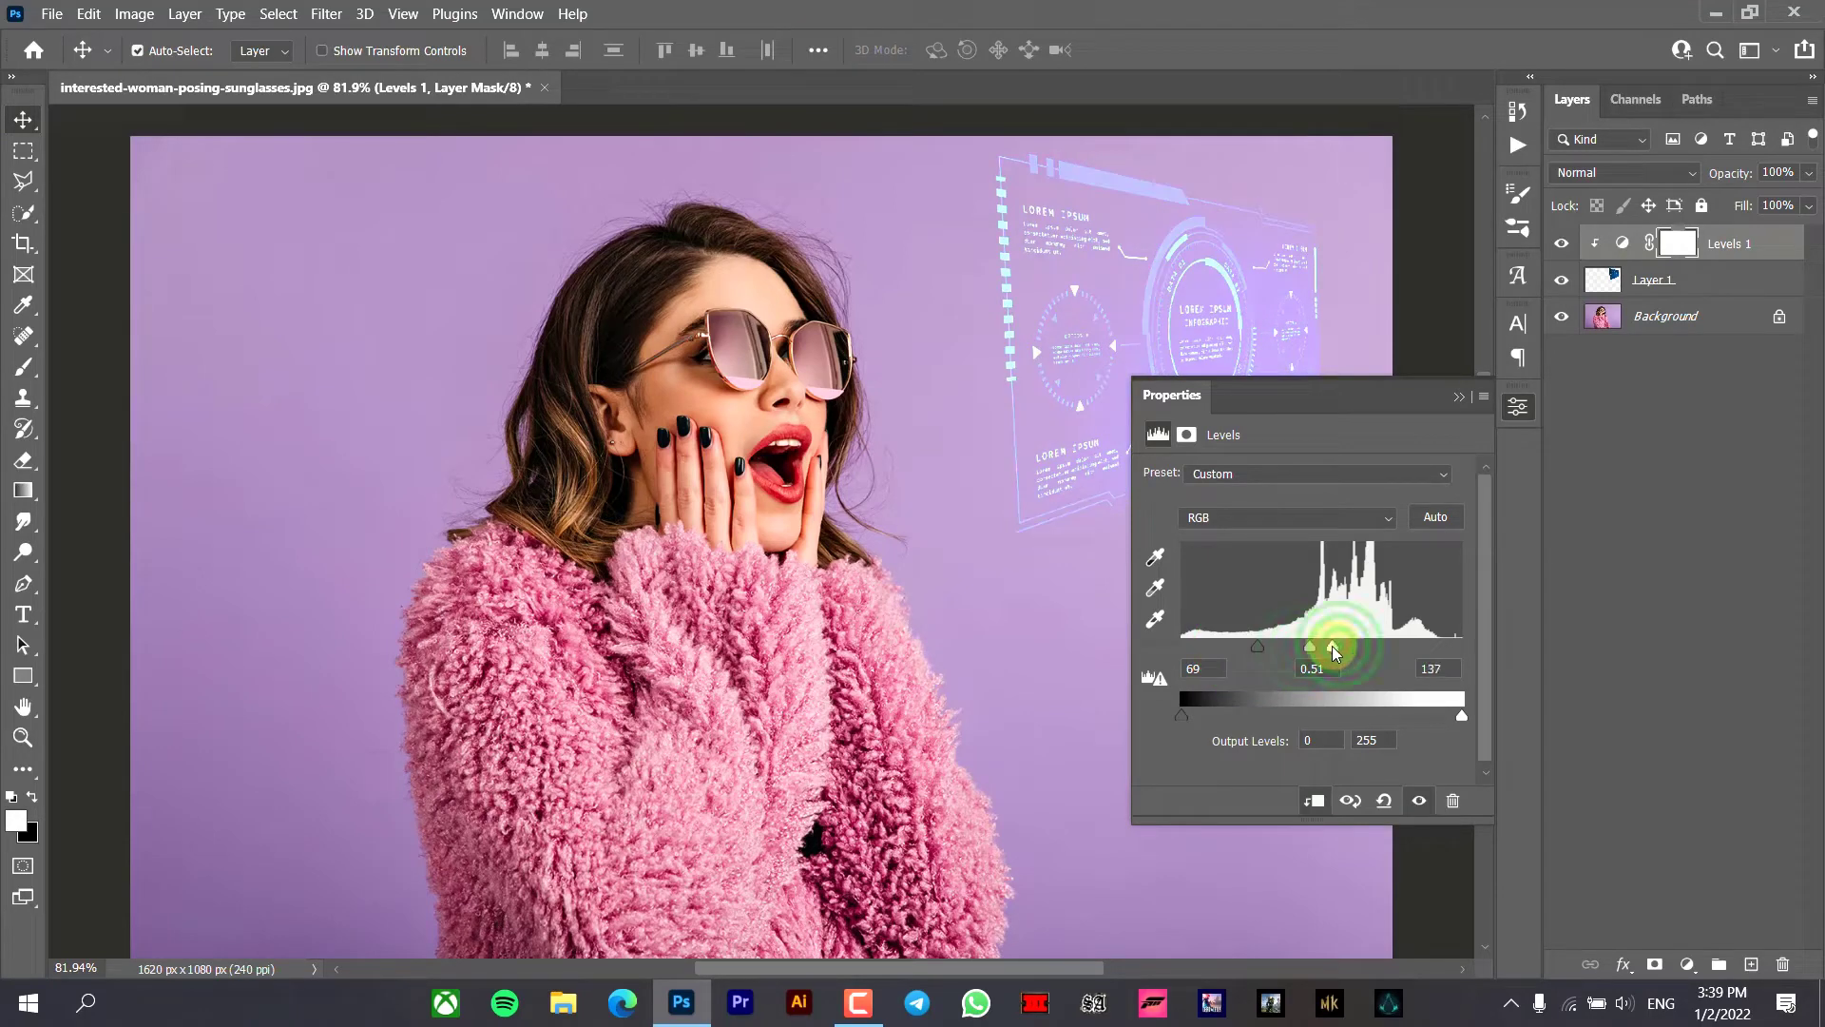
pyautogui.click(1460, 397)
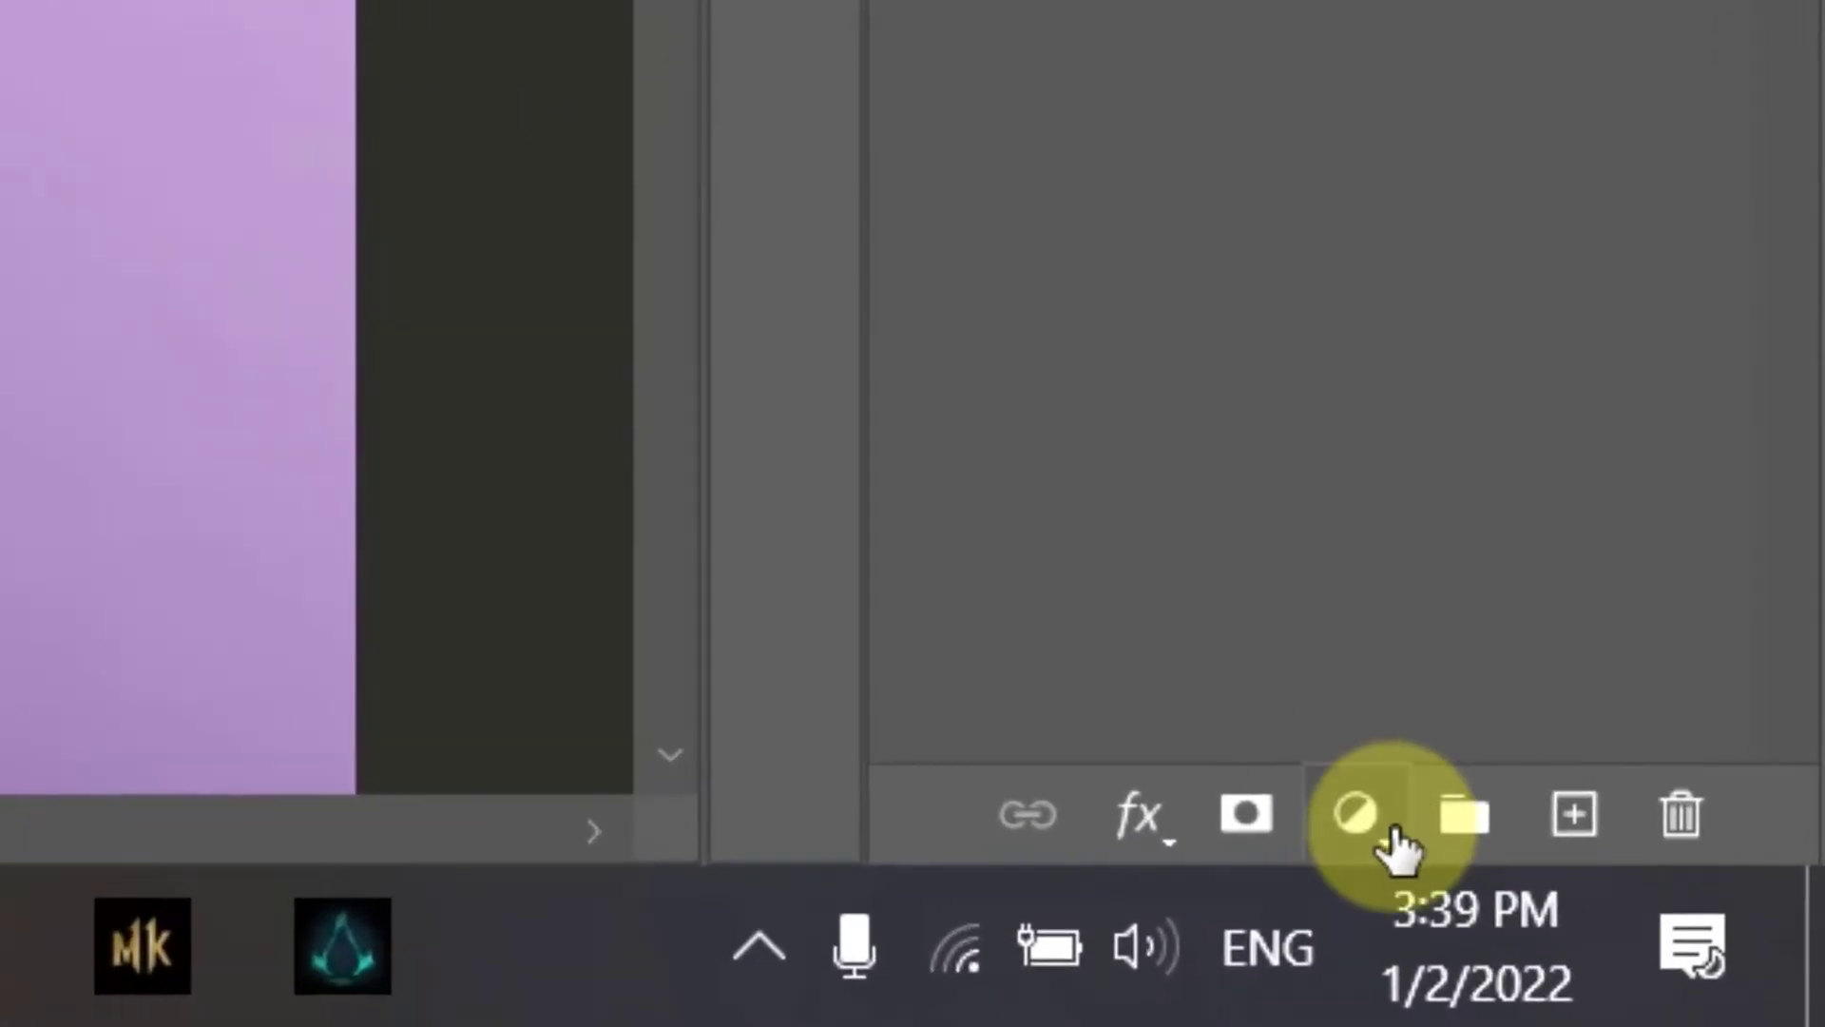
# - Add a Hue/Saturation adjustment clipped to the infographic, set Hue to -18, and compare the image with and without it
pyautogui.click(1392, 835)
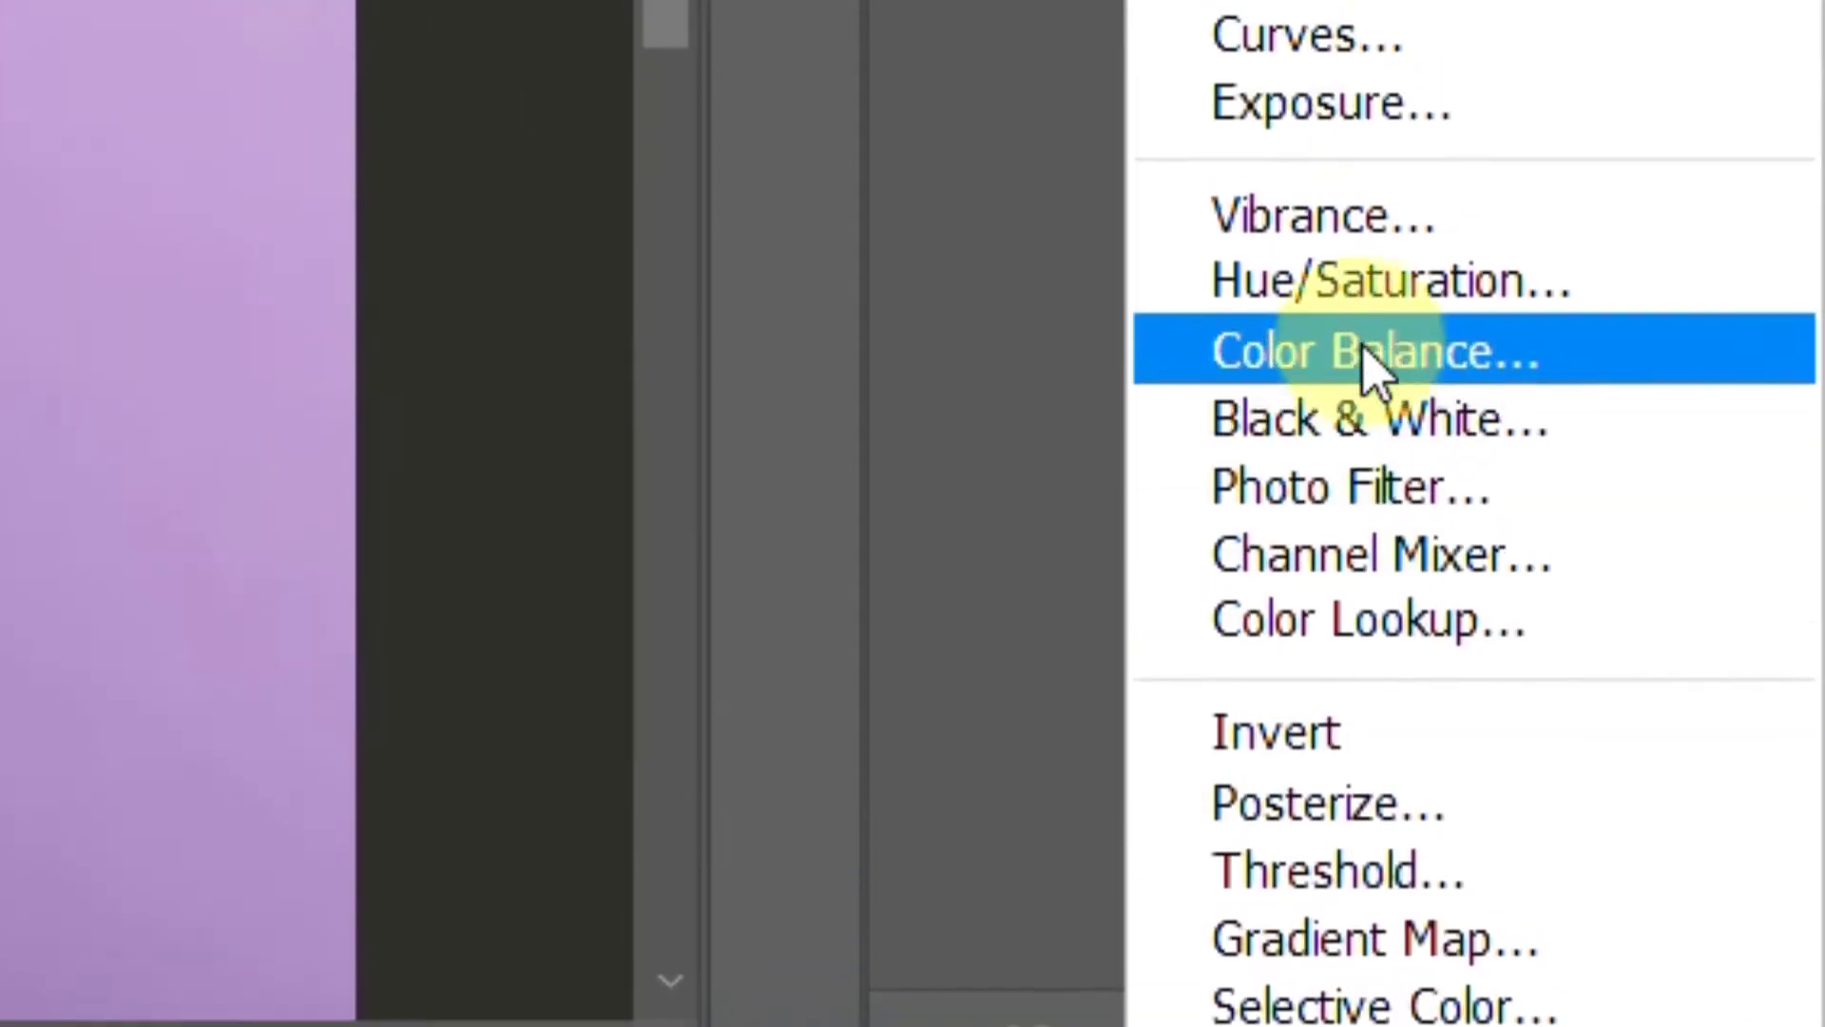
pyautogui.click(1379, 285)
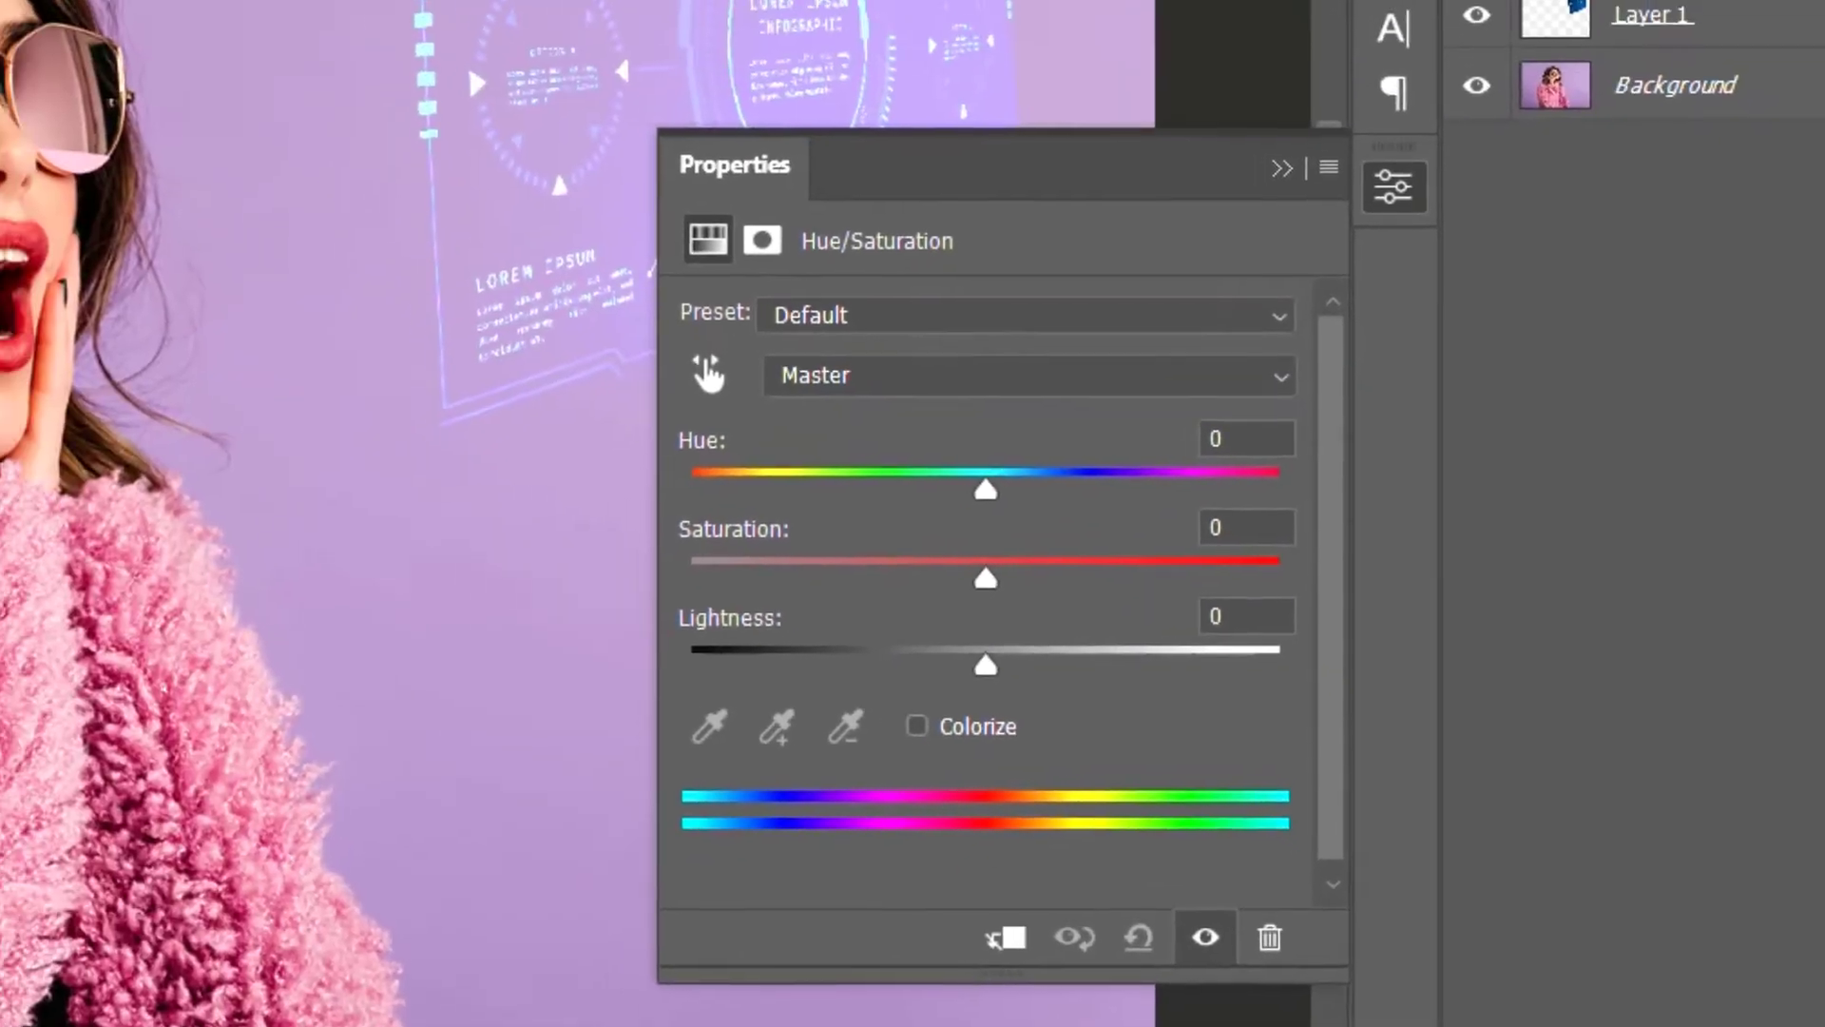
pyautogui.click(489, 711)
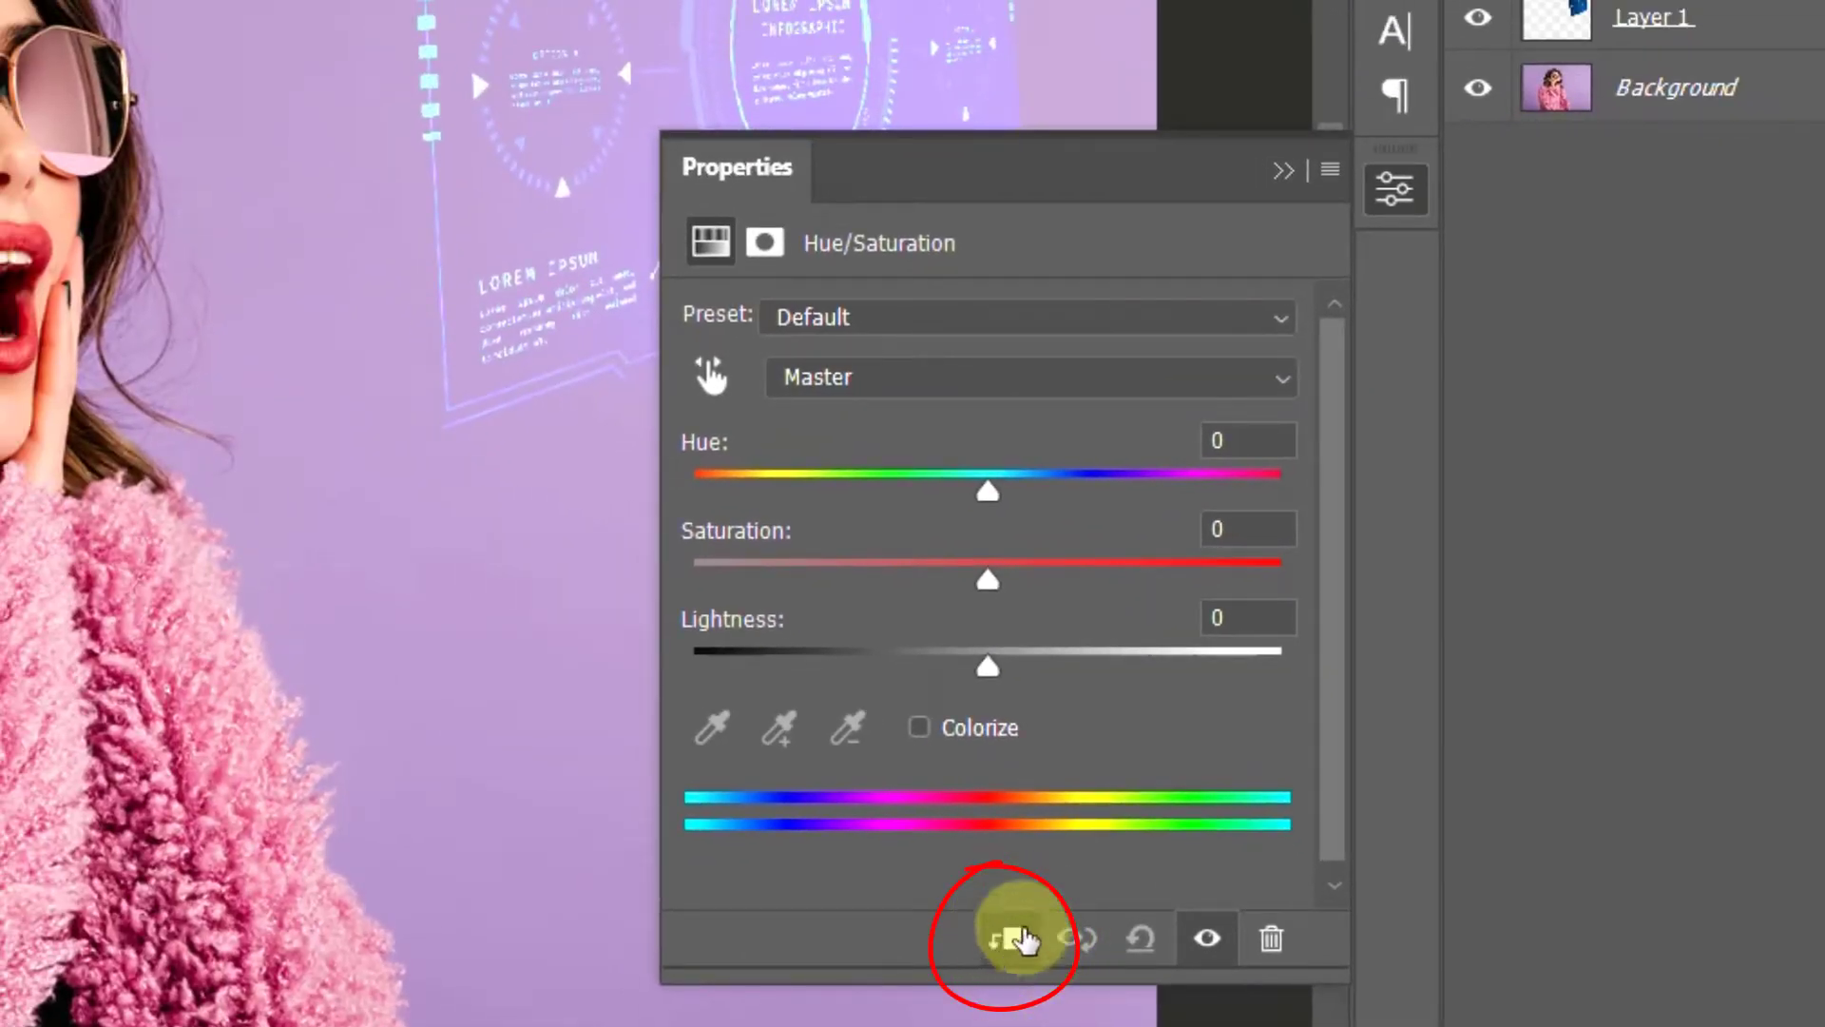
pyautogui.moveTo(987, 489); pyautogui.dragTo(899, 483)
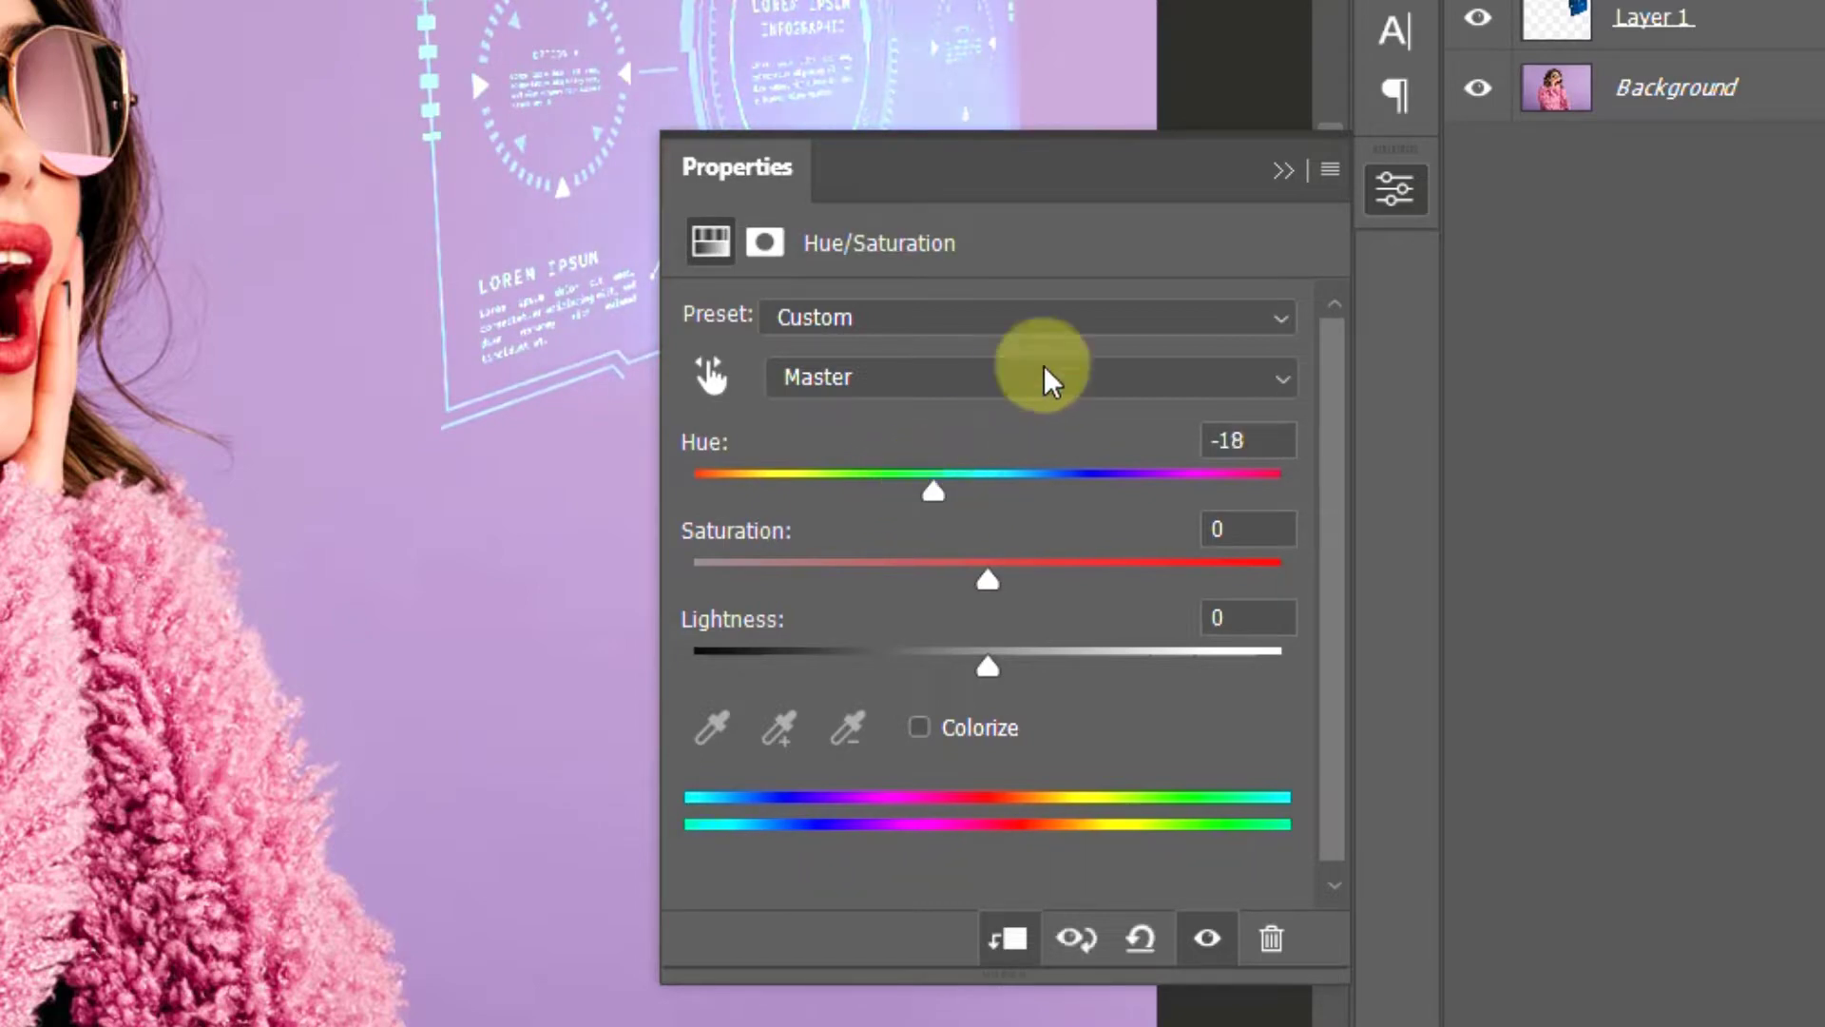
pyautogui.click(1288, 171)
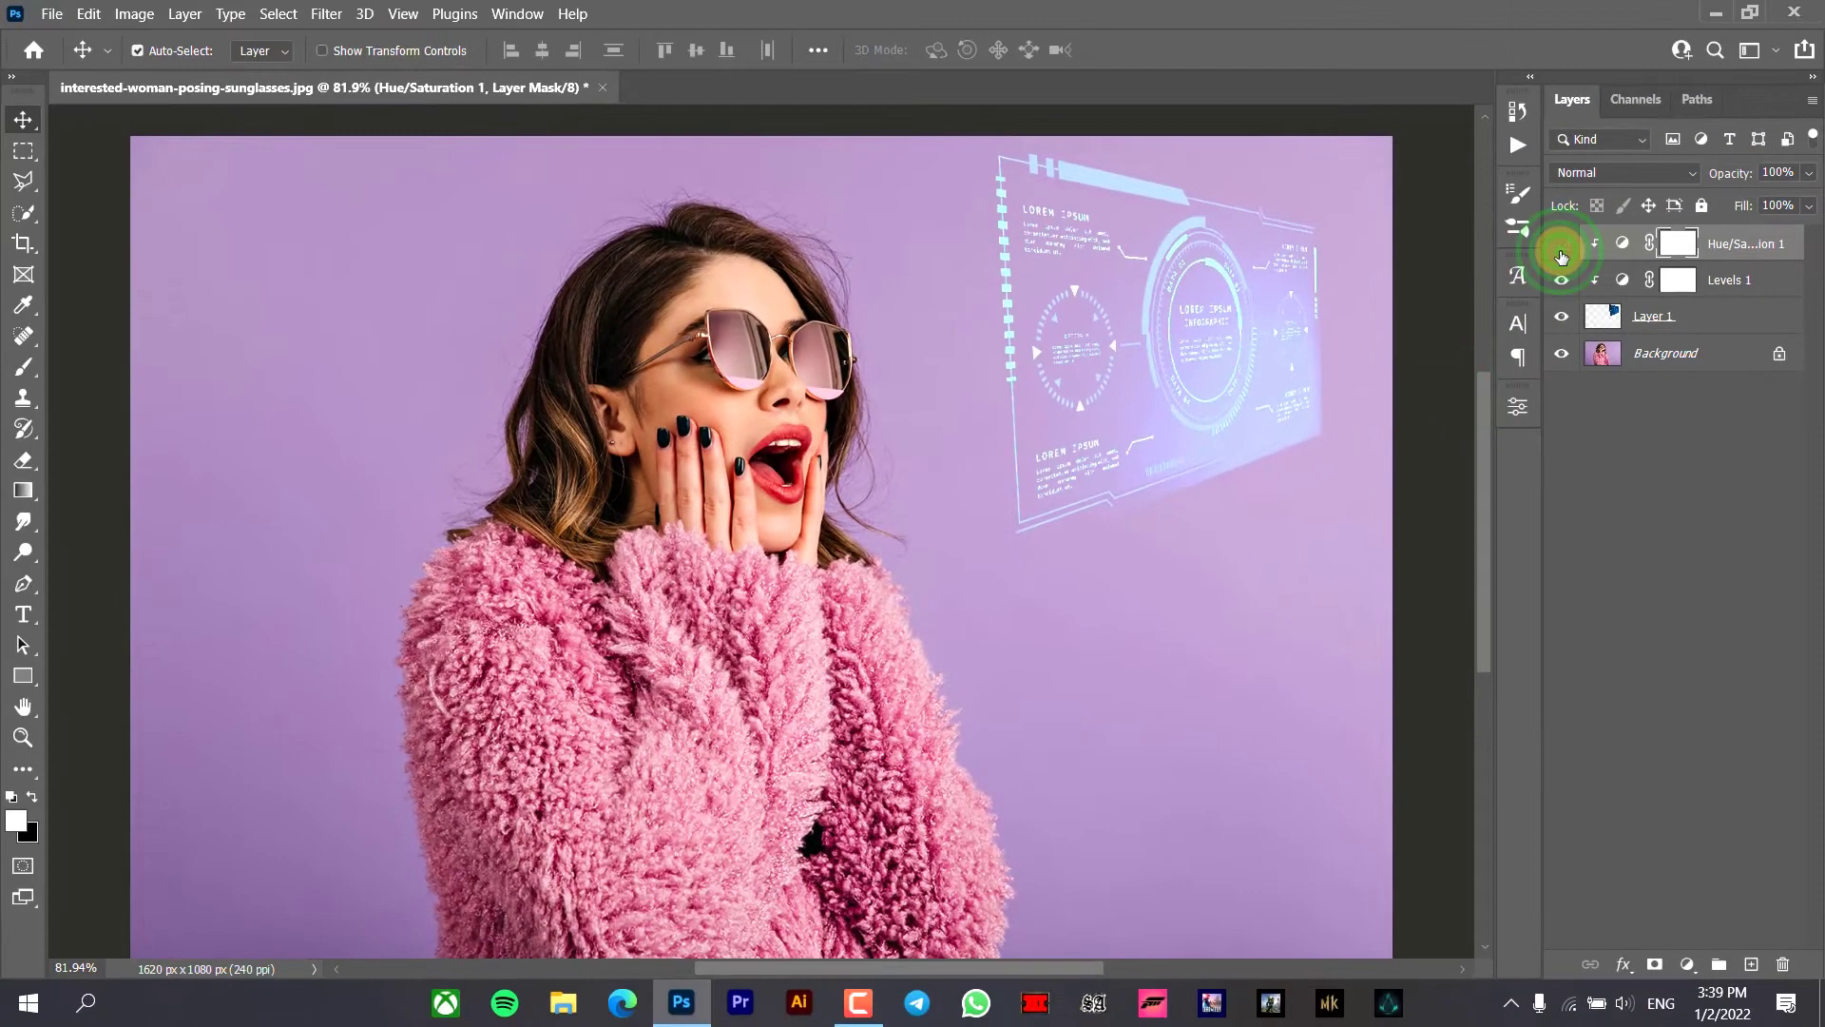
pyautogui.click(1560, 249)
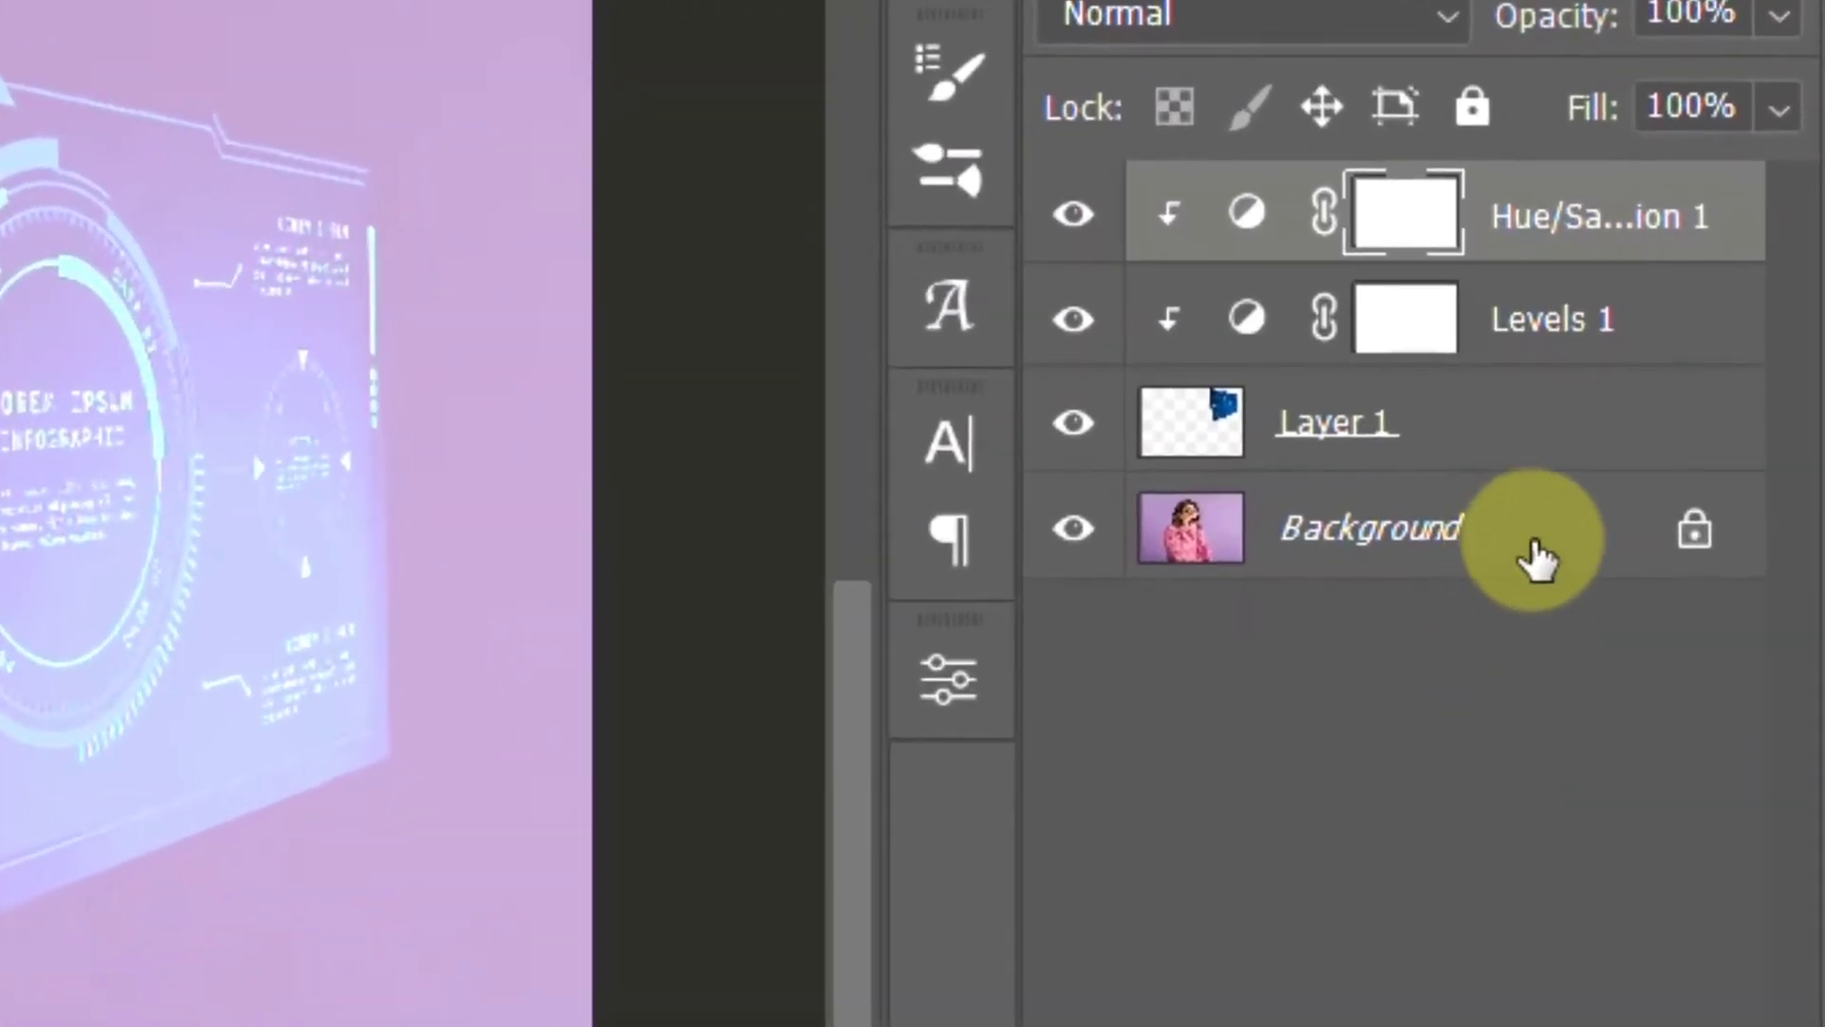
# - On the Background layer, draw a Pen tool path from the near sunglasses lens around the outer corners of the infographic panel
pyautogui.click(1537, 558)
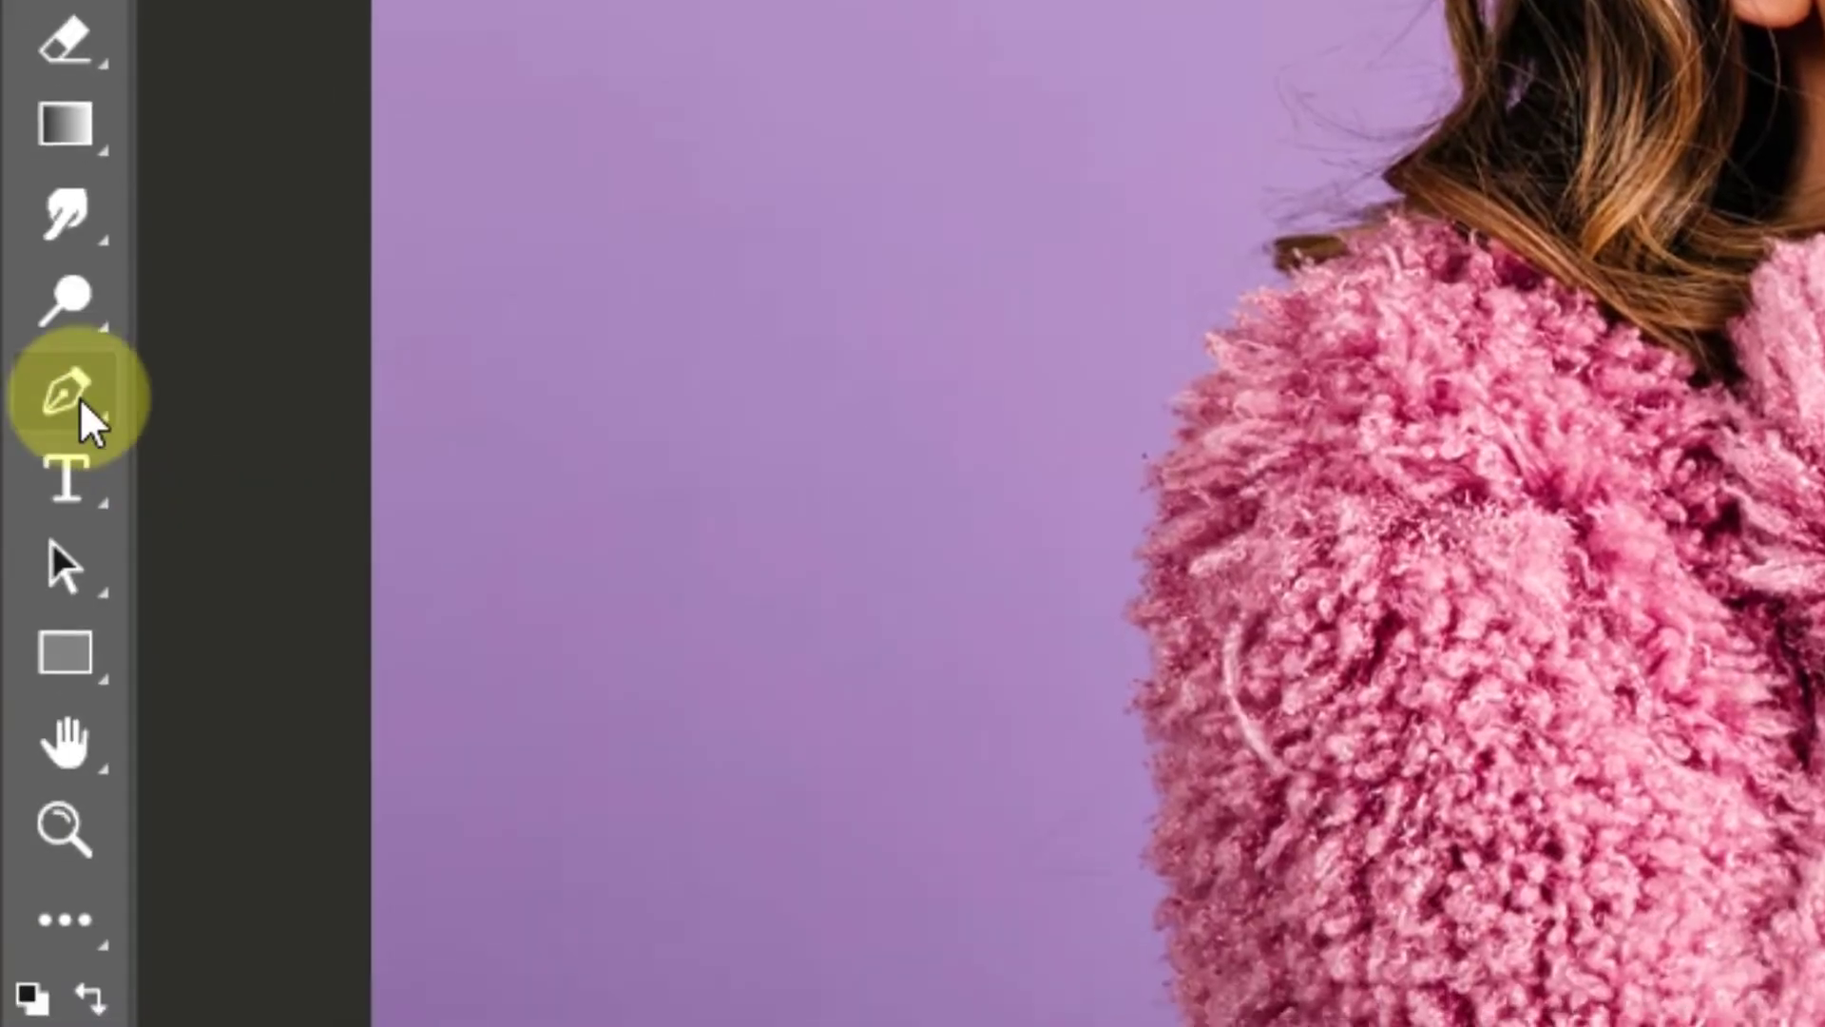
pyautogui.click(81, 416)
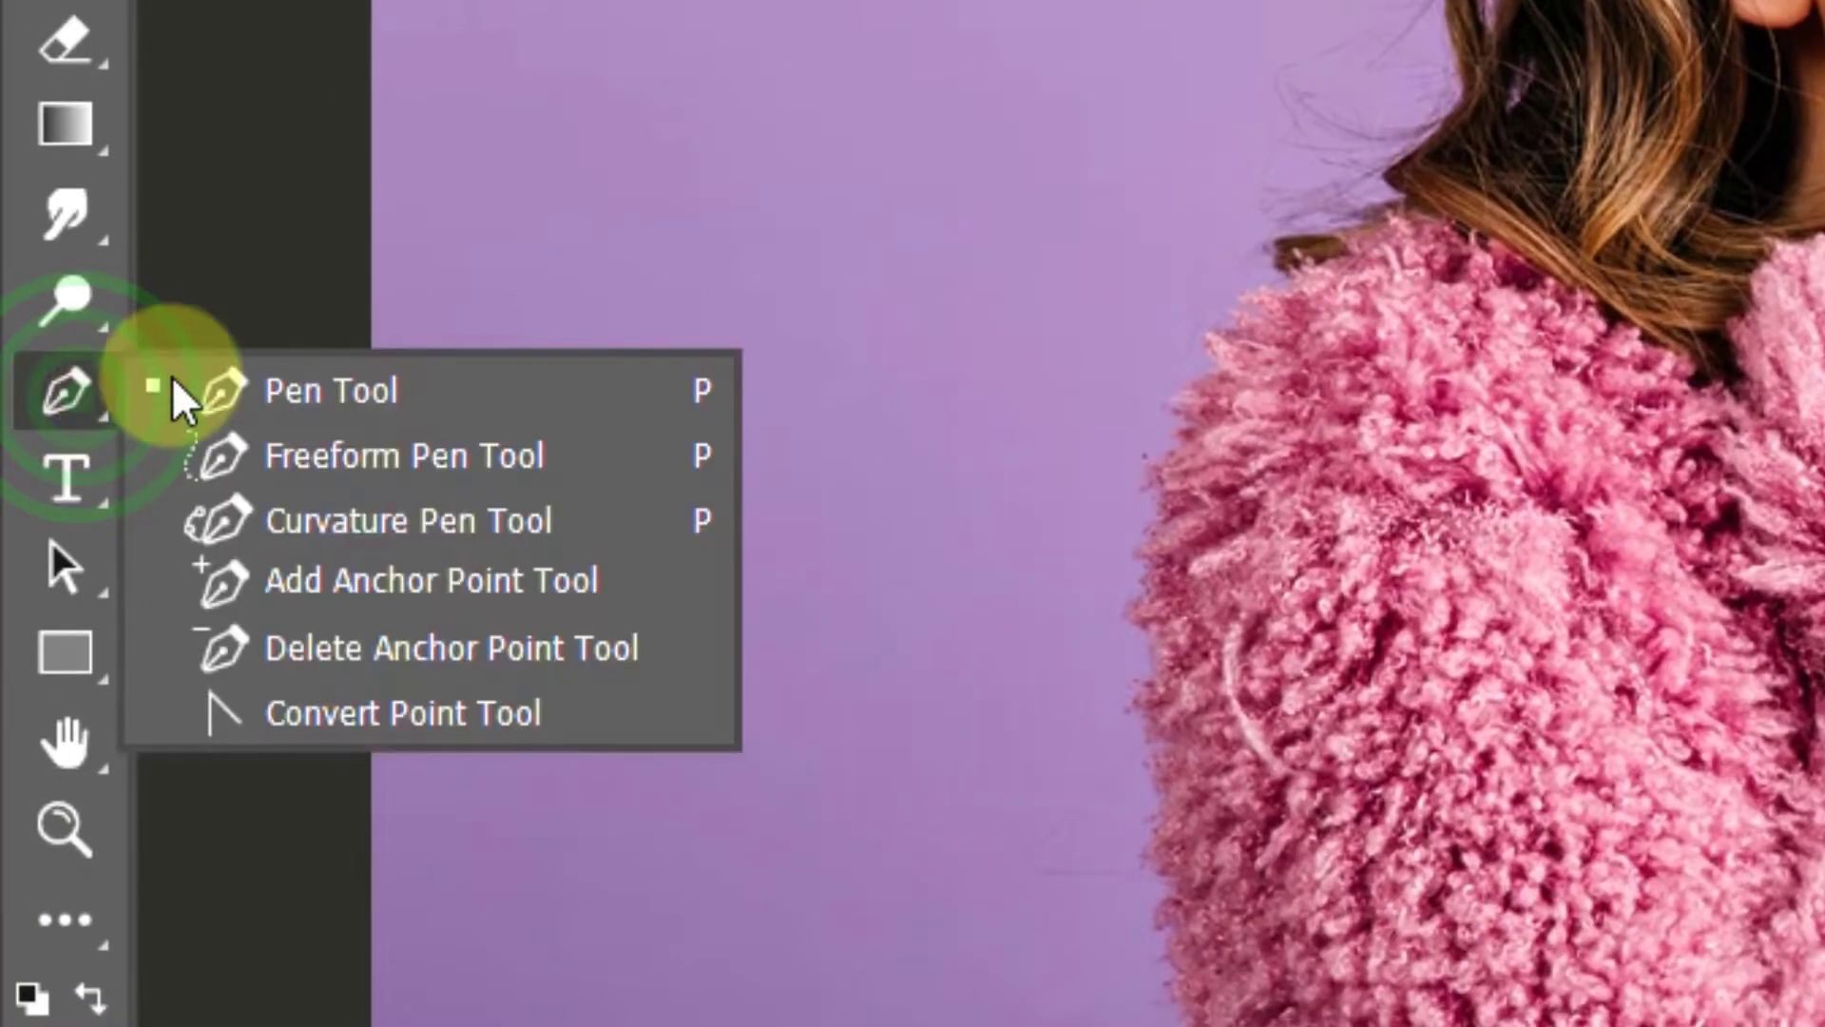
pyautogui.click(290, 394)
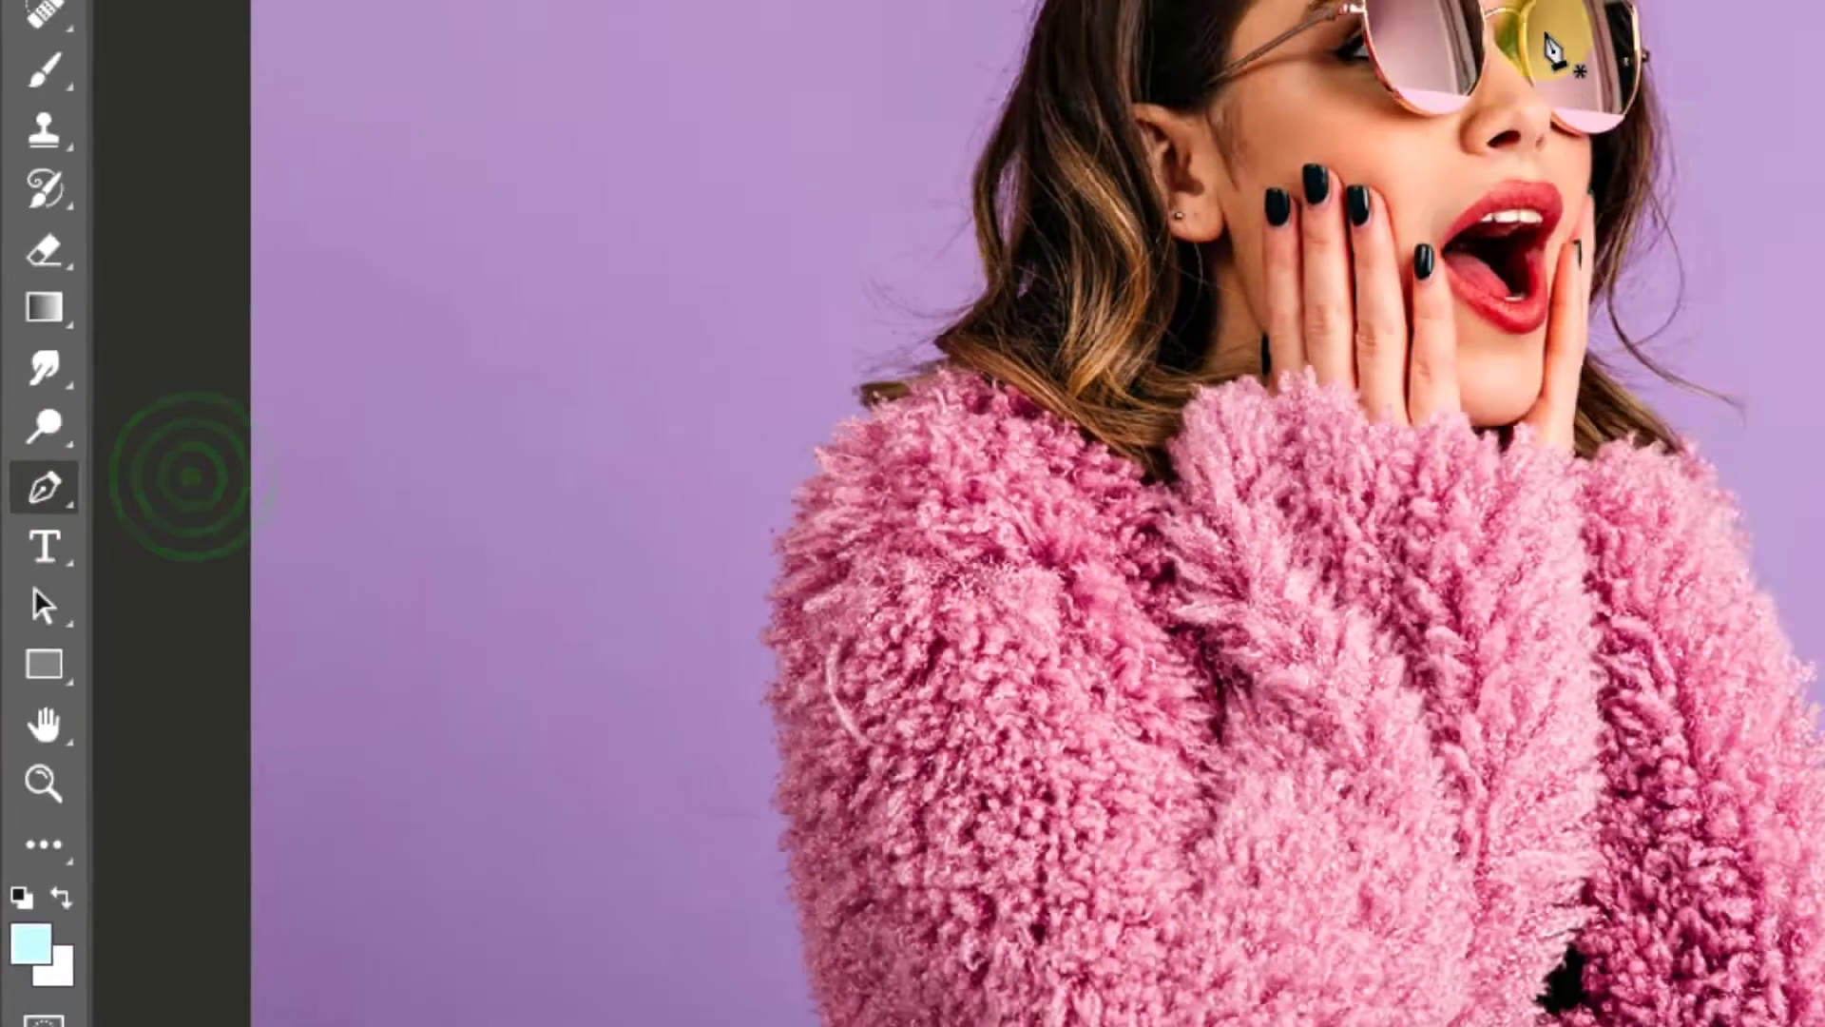
pyautogui.scroll(4, 803, 362)
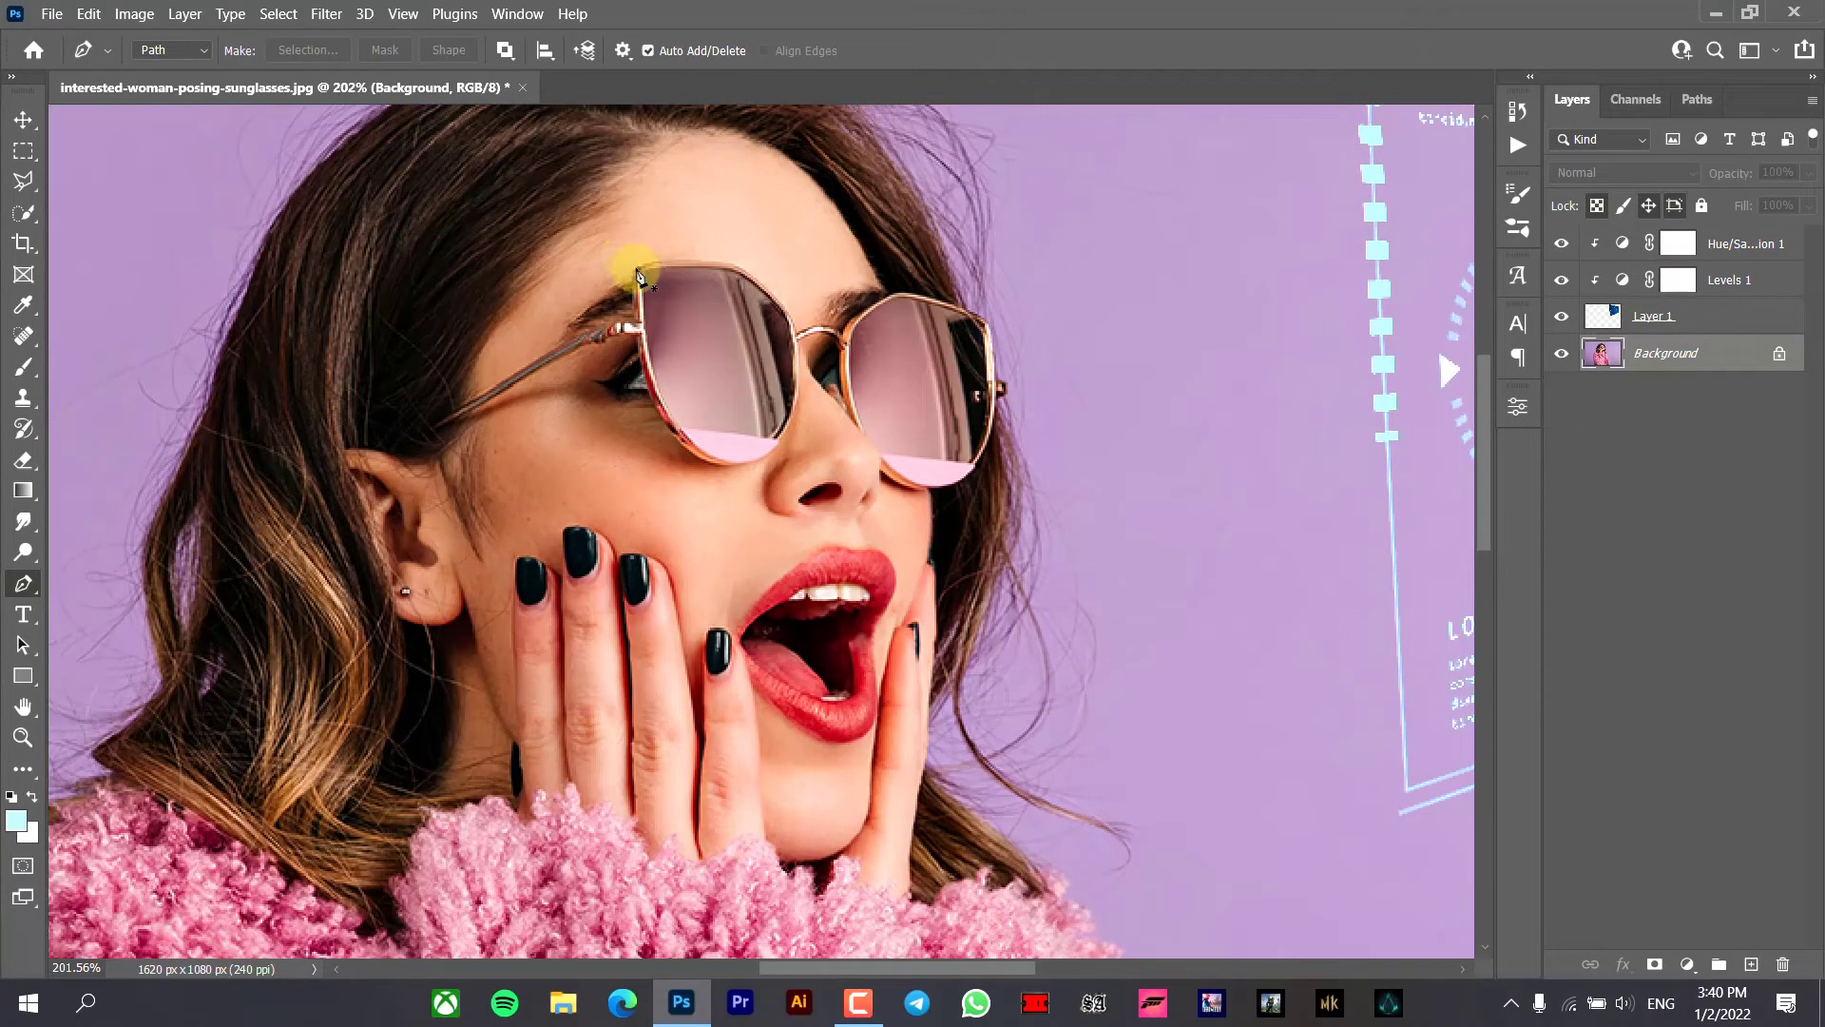
pyautogui.scroll(6, 1132, 305)
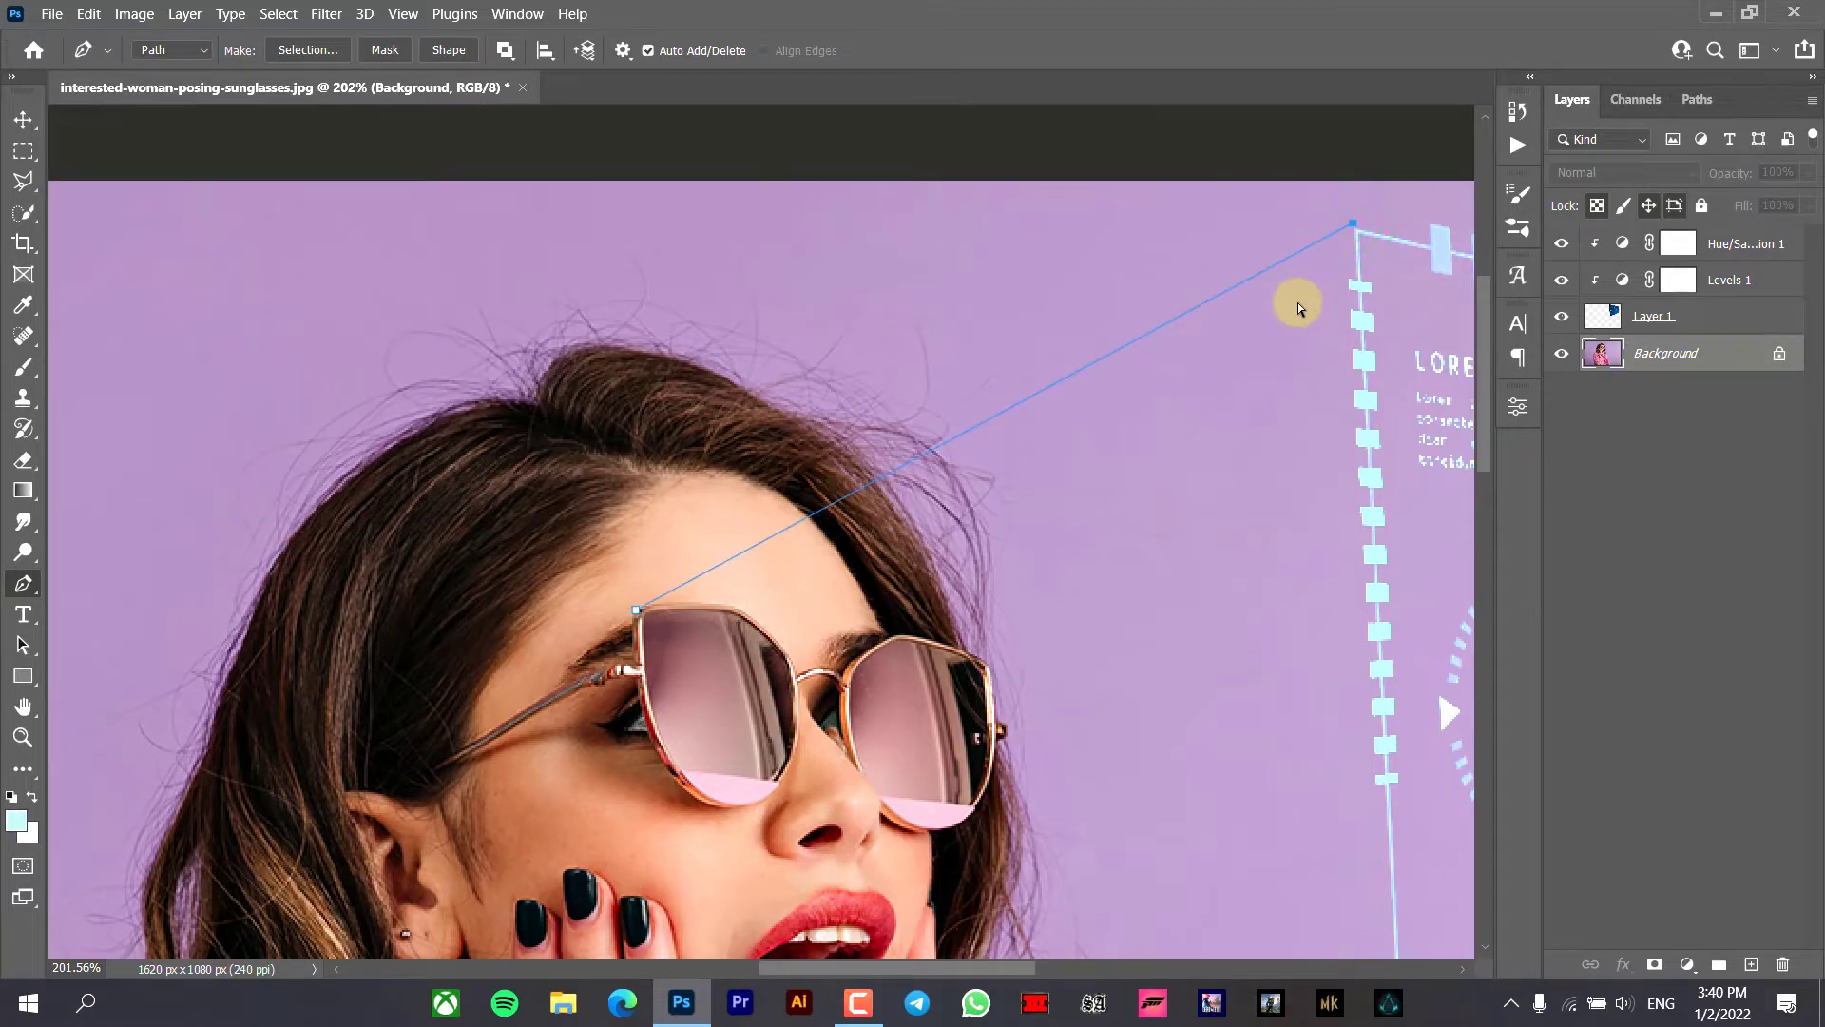
pyautogui.hotkey('ctrl', '0')
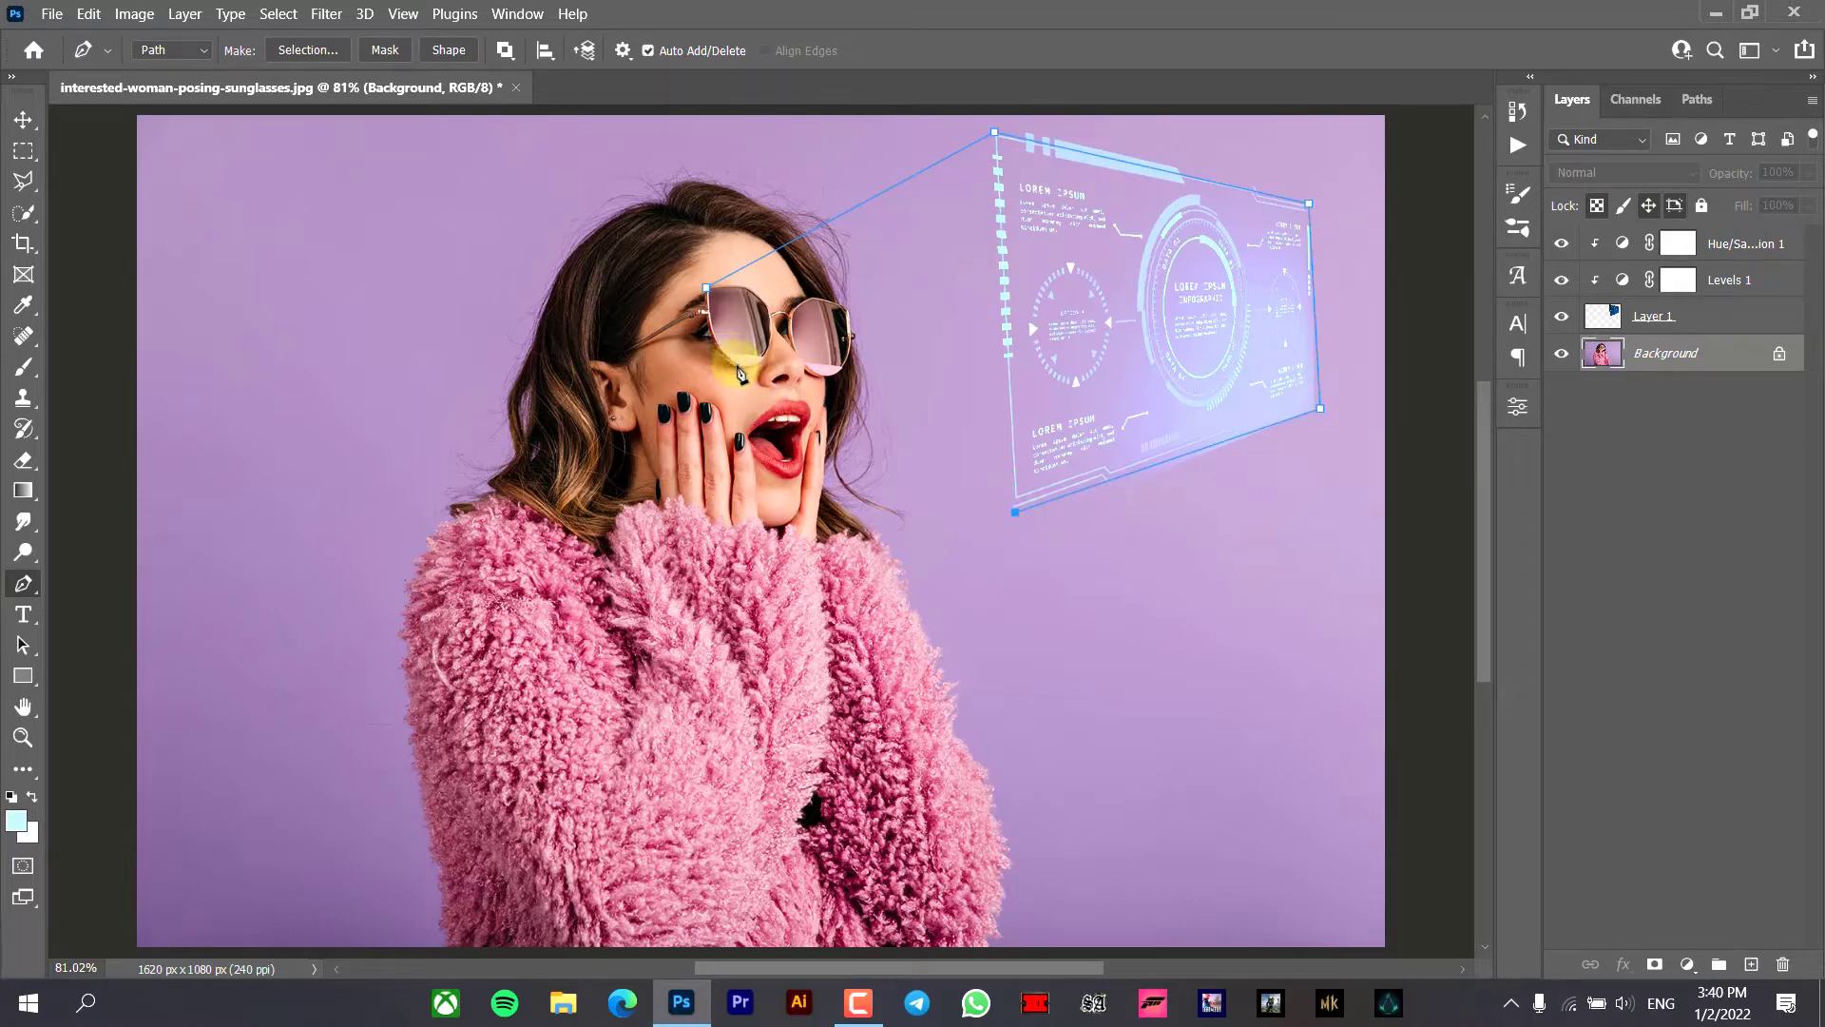
pyautogui.click(727, 361)
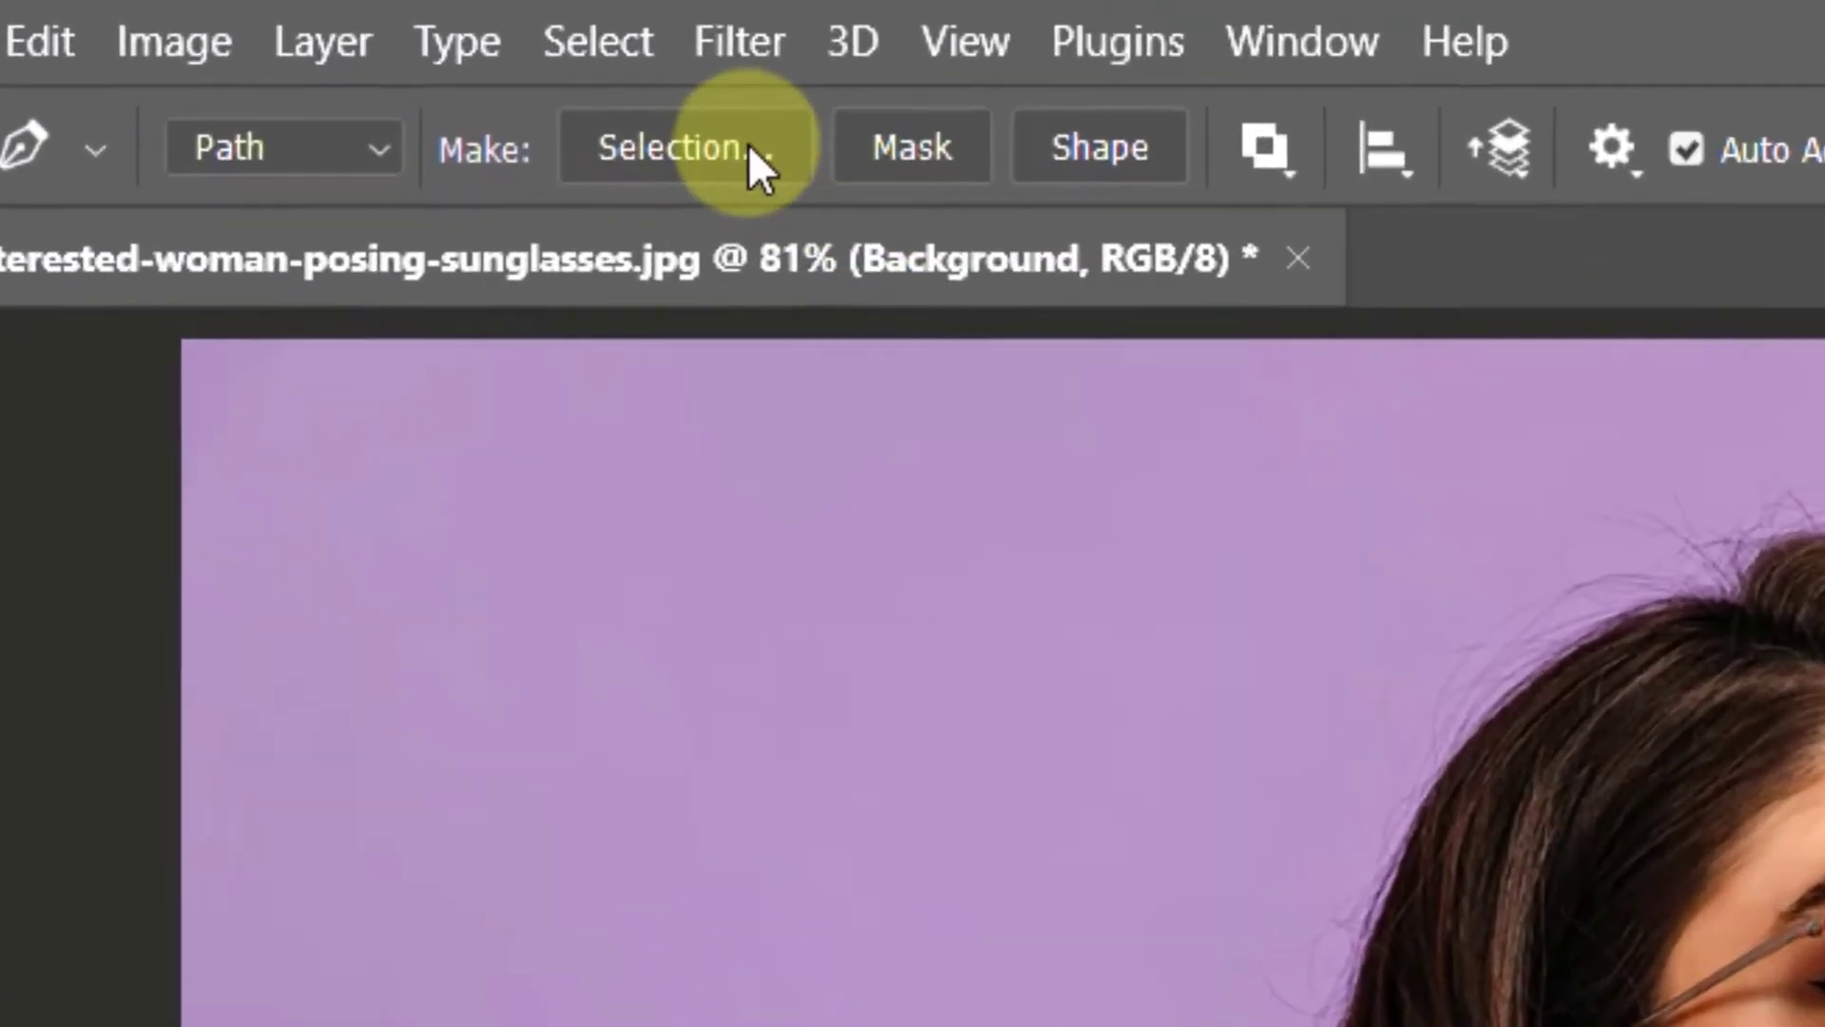
# - Convert the path into a new selection with a 0 px feather and add a Curves adjustment masked to it
pyautogui.click(329, 48)
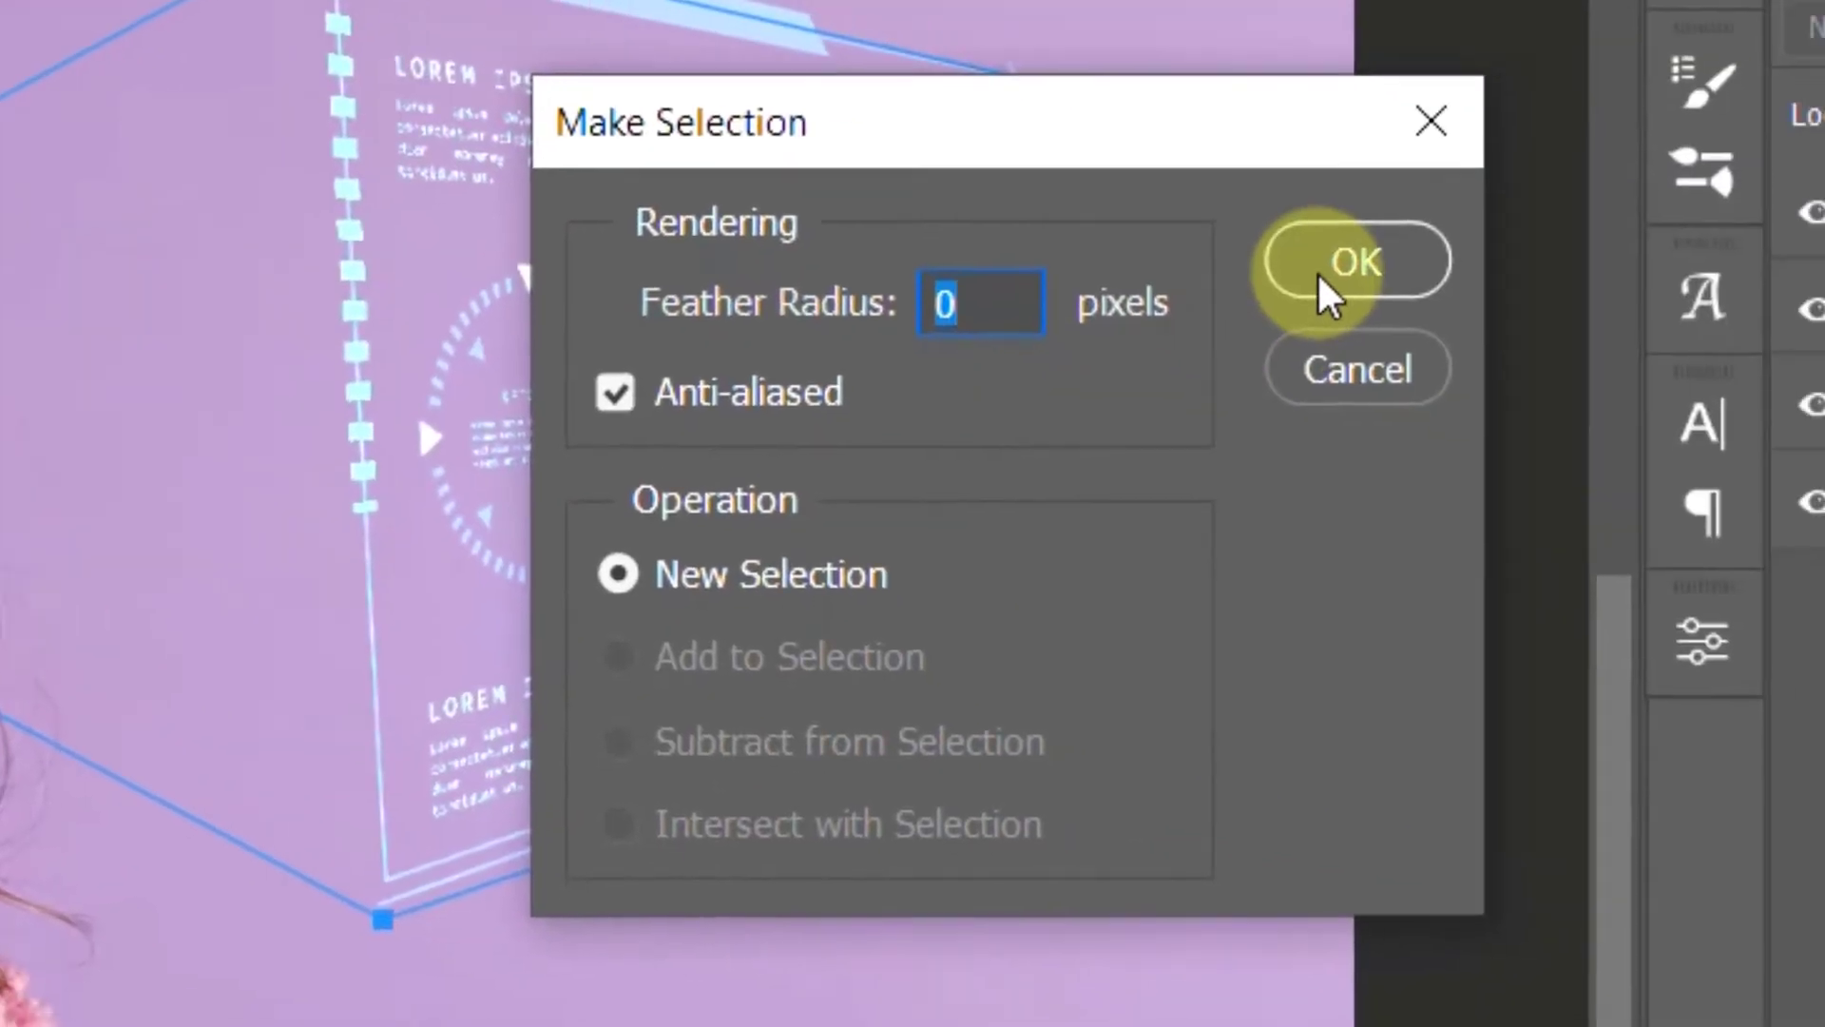
pyautogui.click(1326, 290)
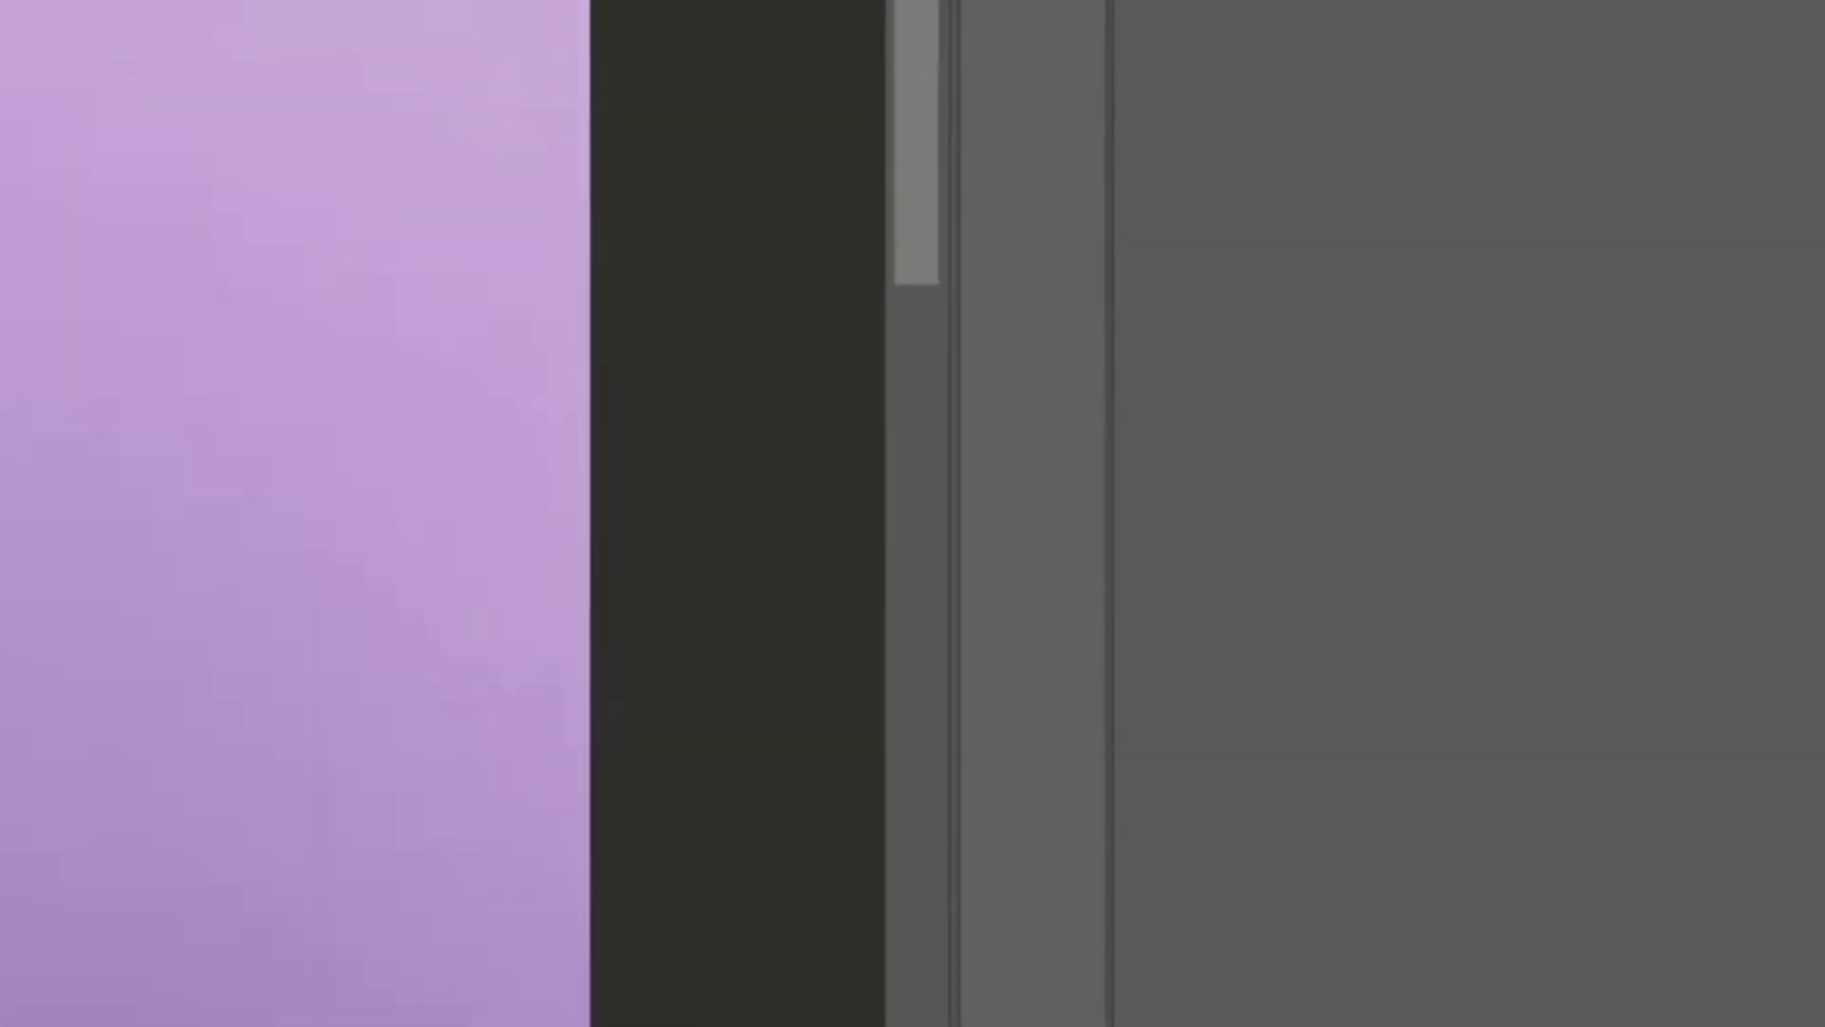
pyautogui.click(1331, 803)
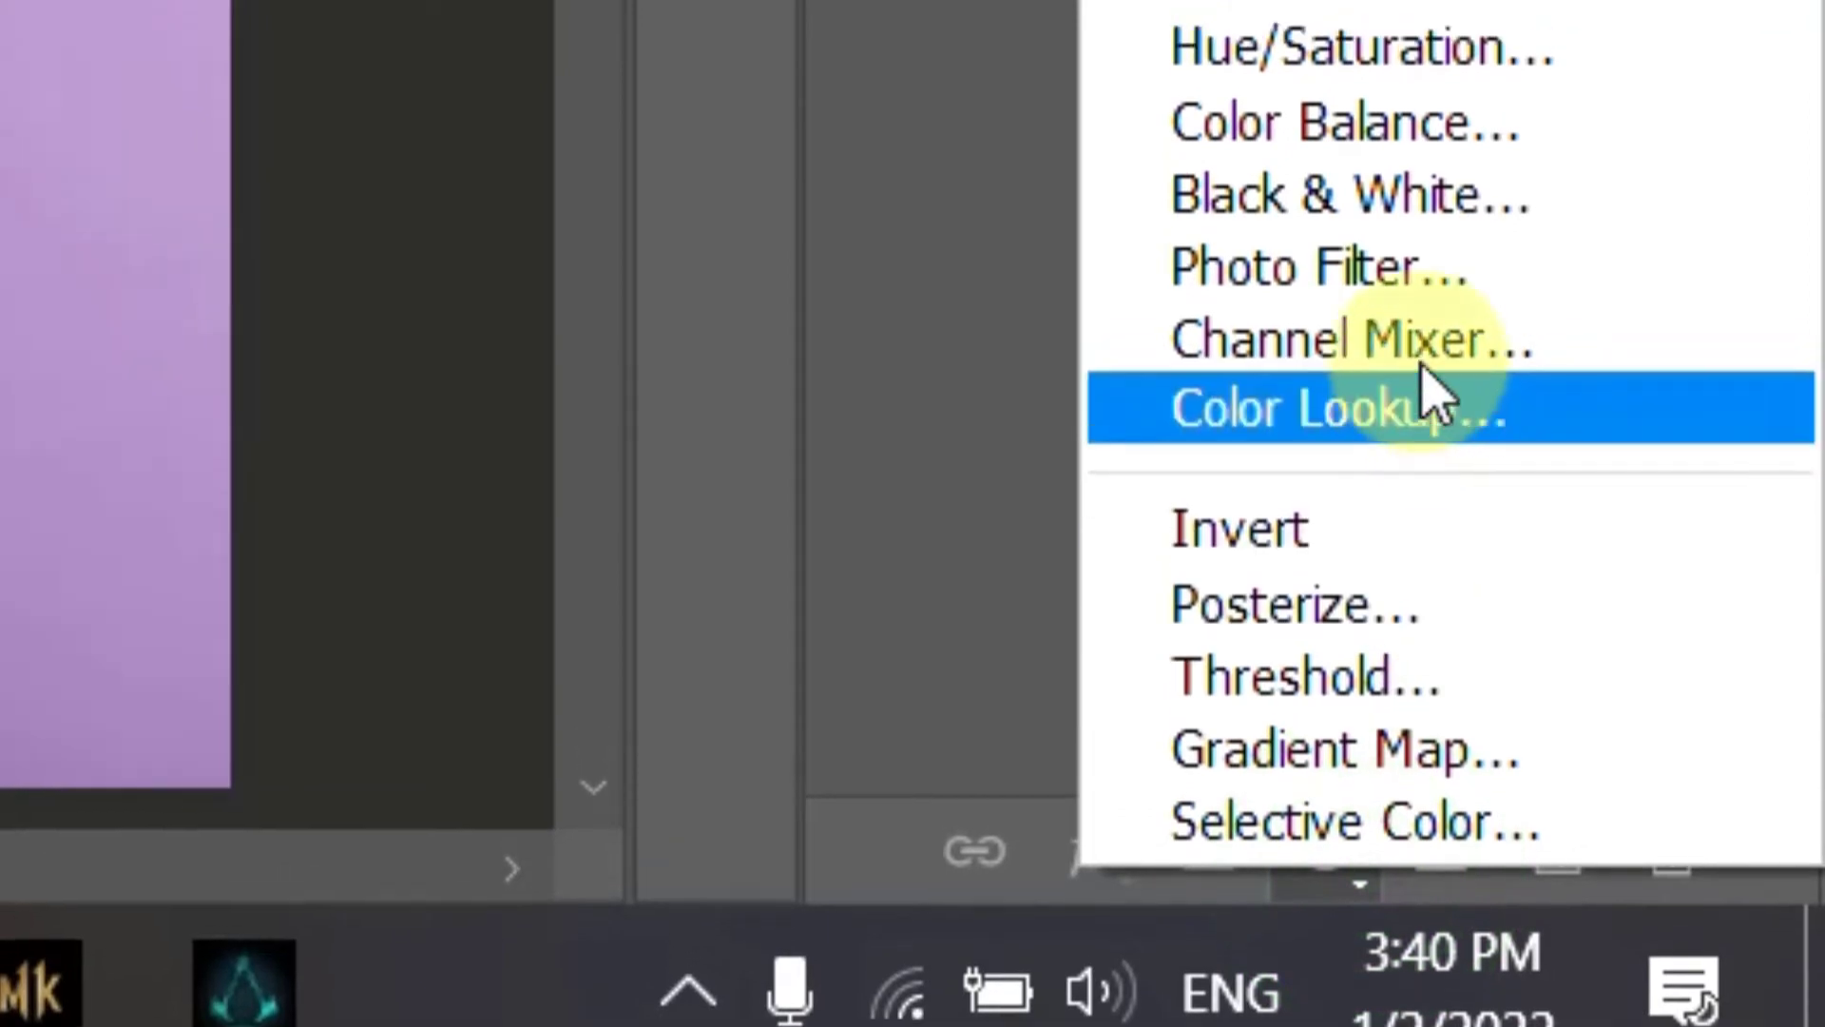
pyautogui.click(1373, 376)
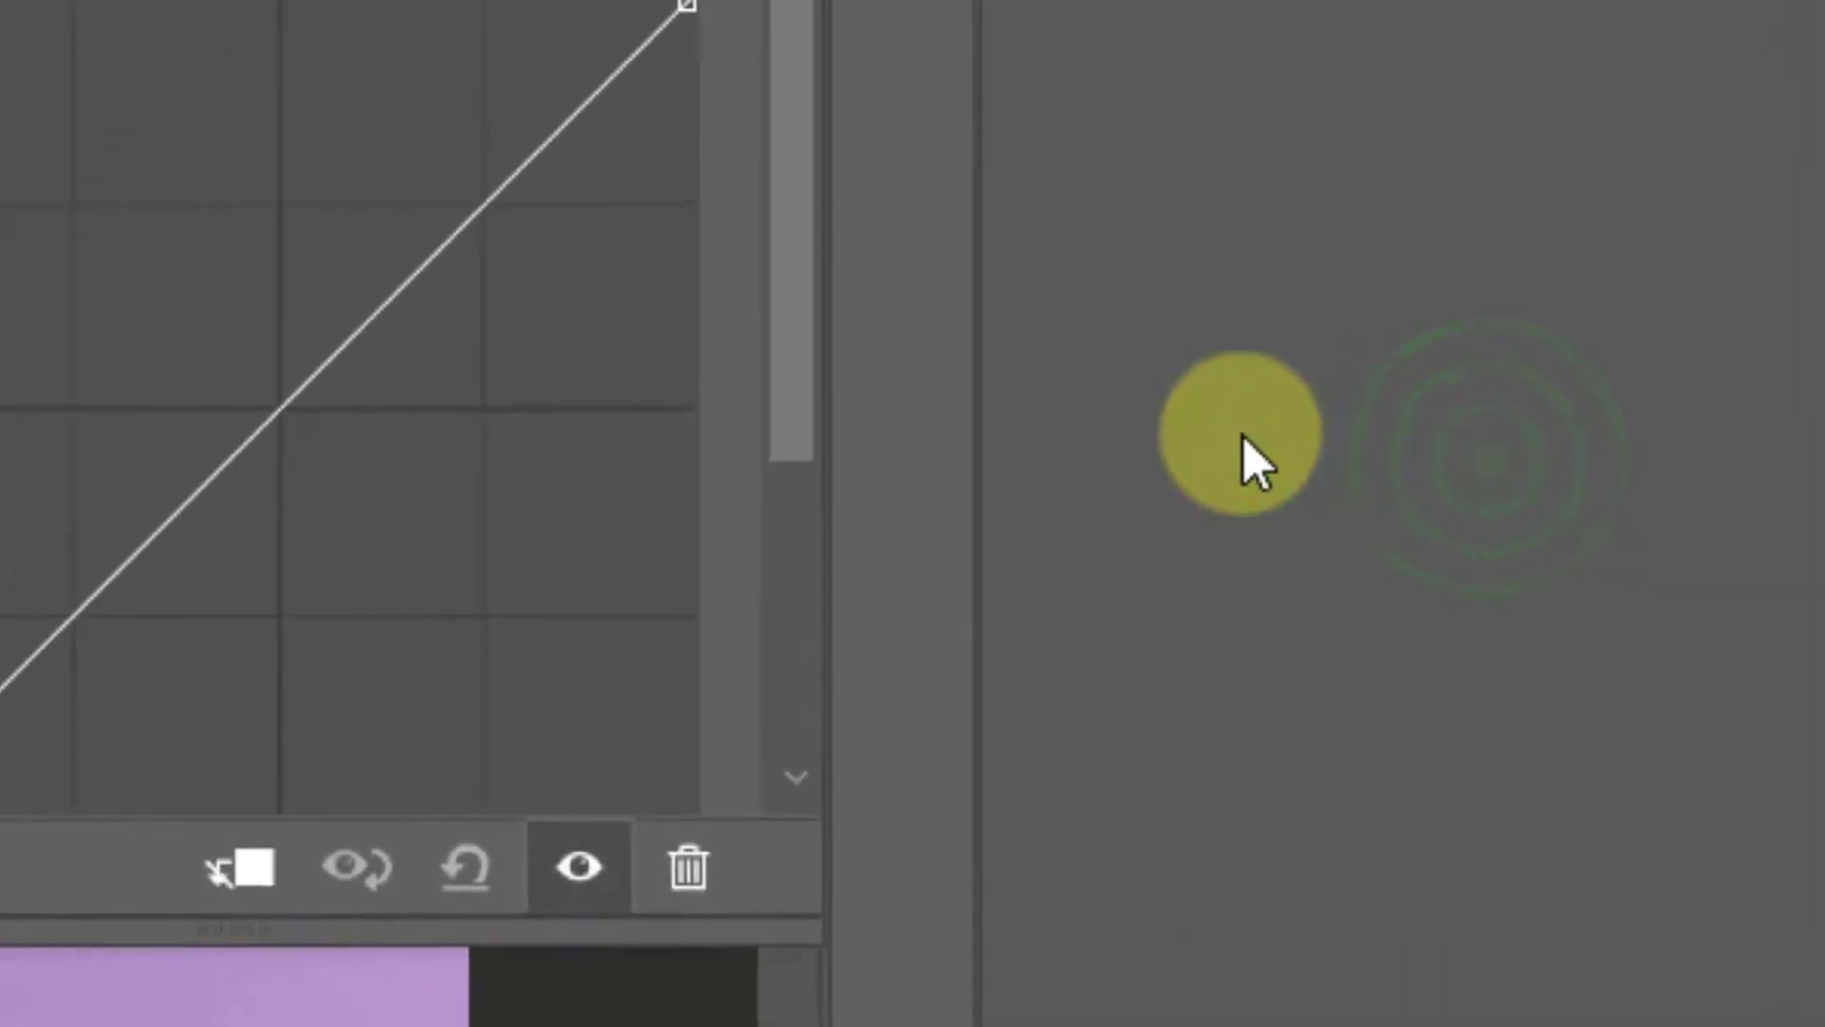
# - Raise the midtones of the RGB curve and lower the midtones of the Red curve to tint the projection beam light blue
pyautogui.click(1186, 706)
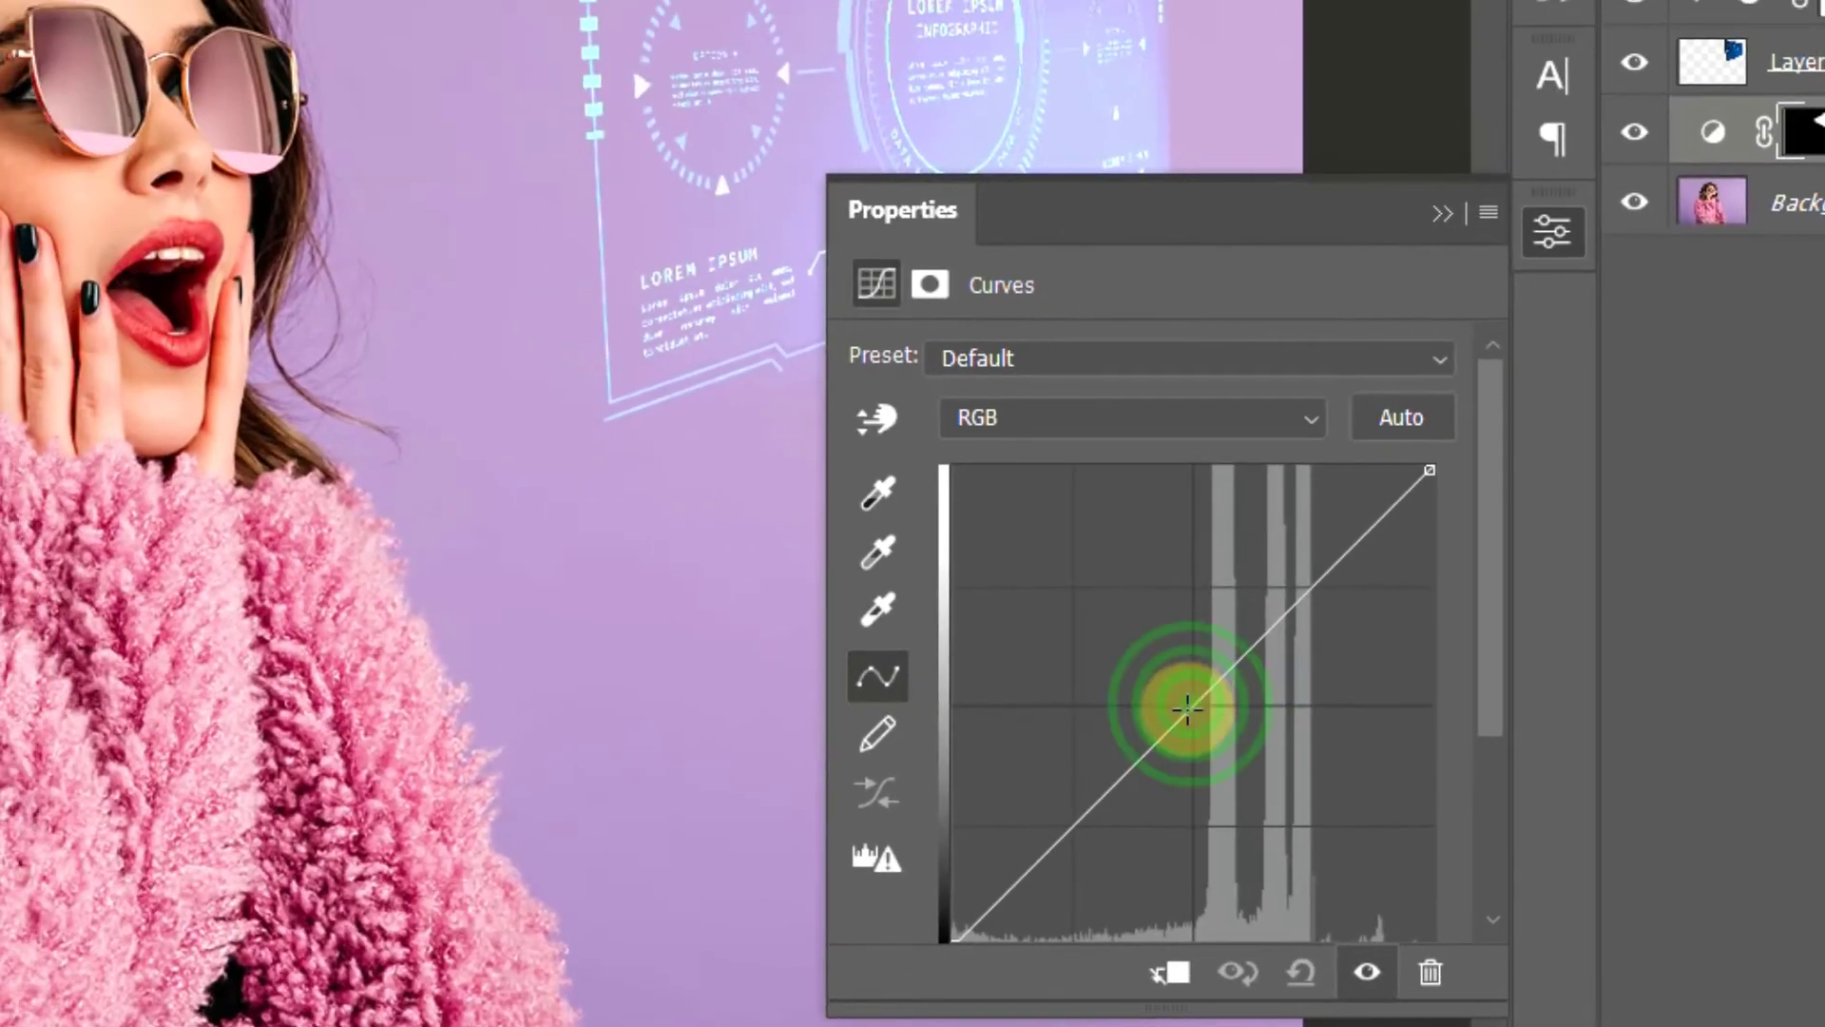
pyautogui.moveTo(1187, 706); pyautogui.dragTo(1144, 666)
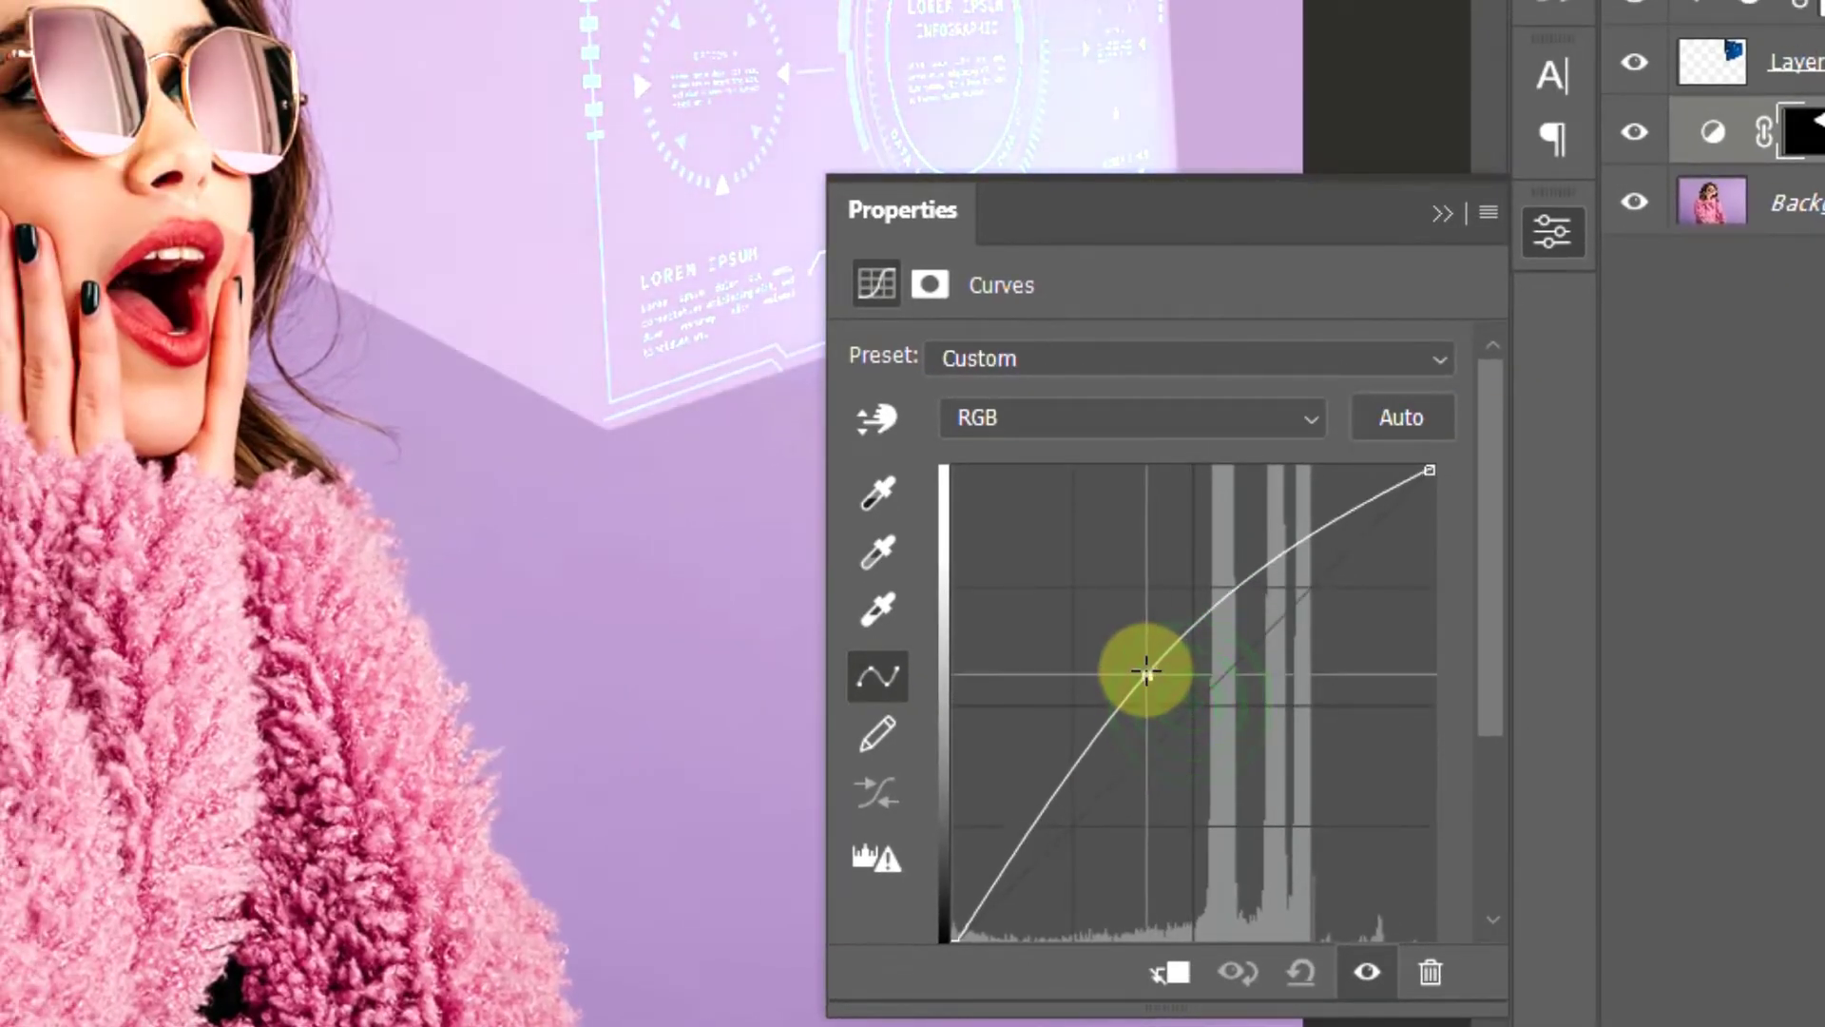
pyautogui.click(1177, 419)
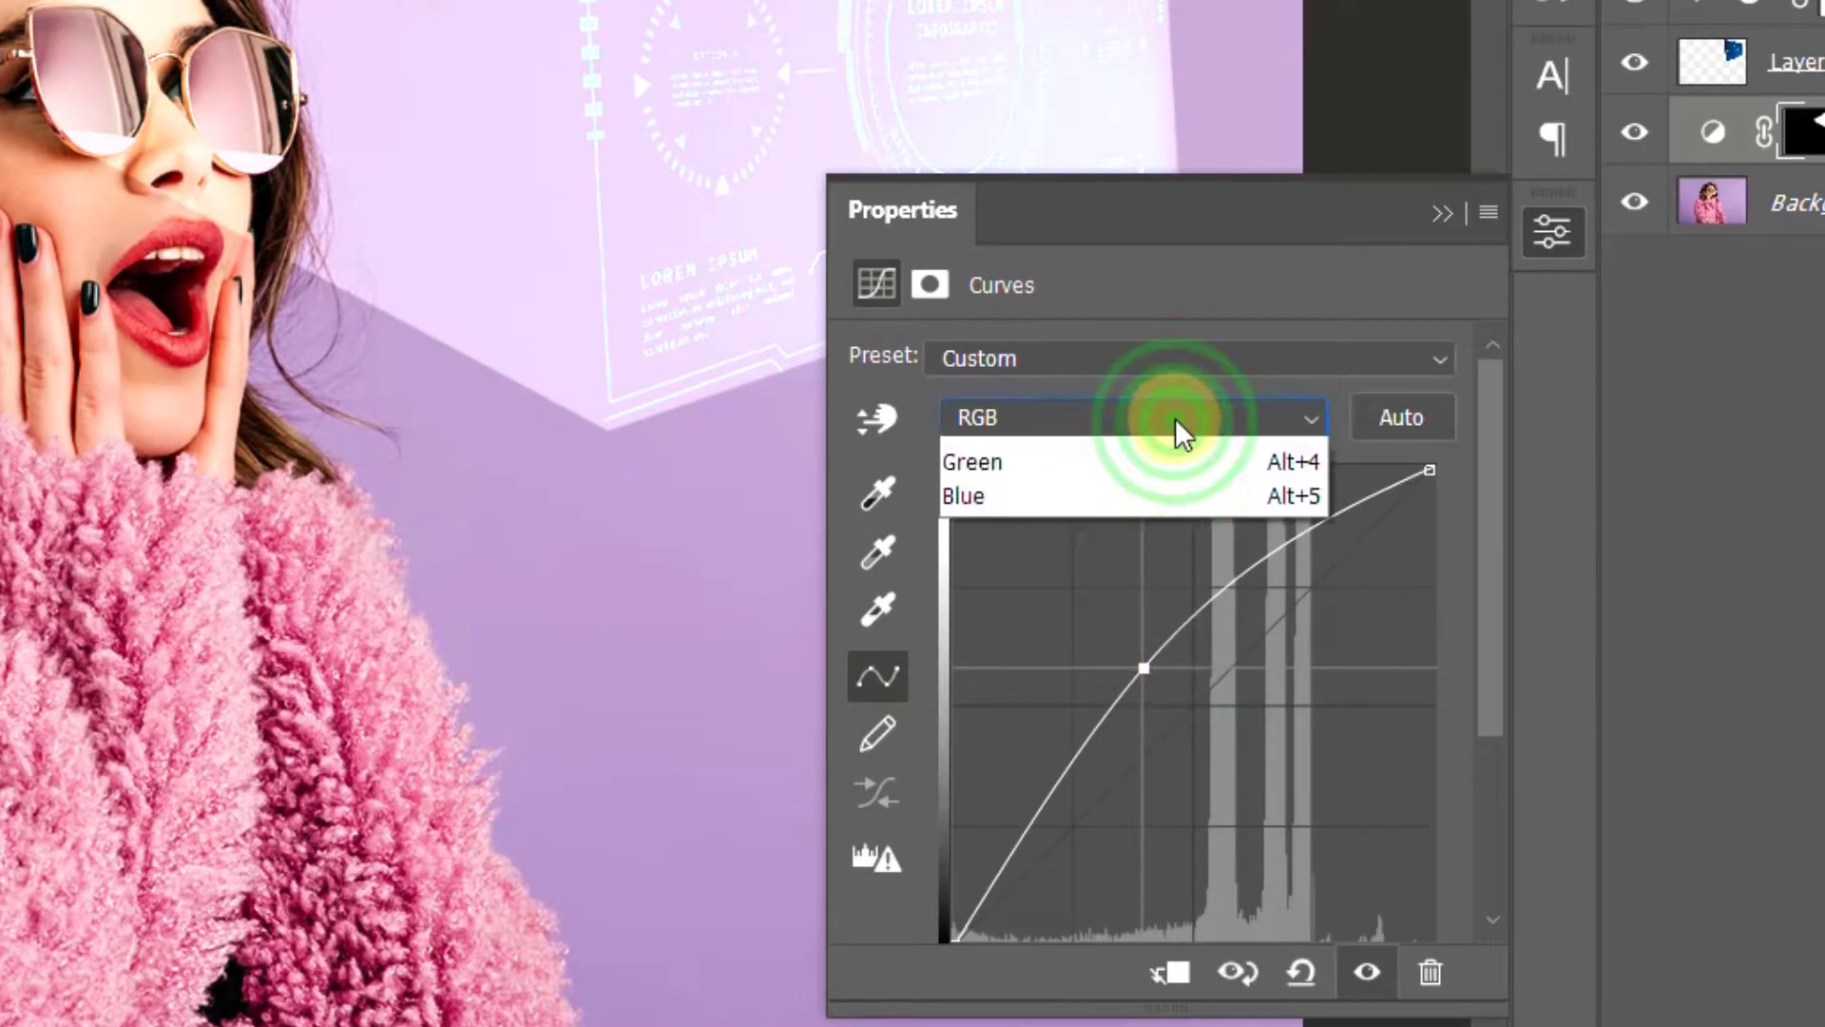
pyautogui.click(1162, 492)
pyautogui.moveTo(1192, 707); pyautogui.dragTo(1248, 744)
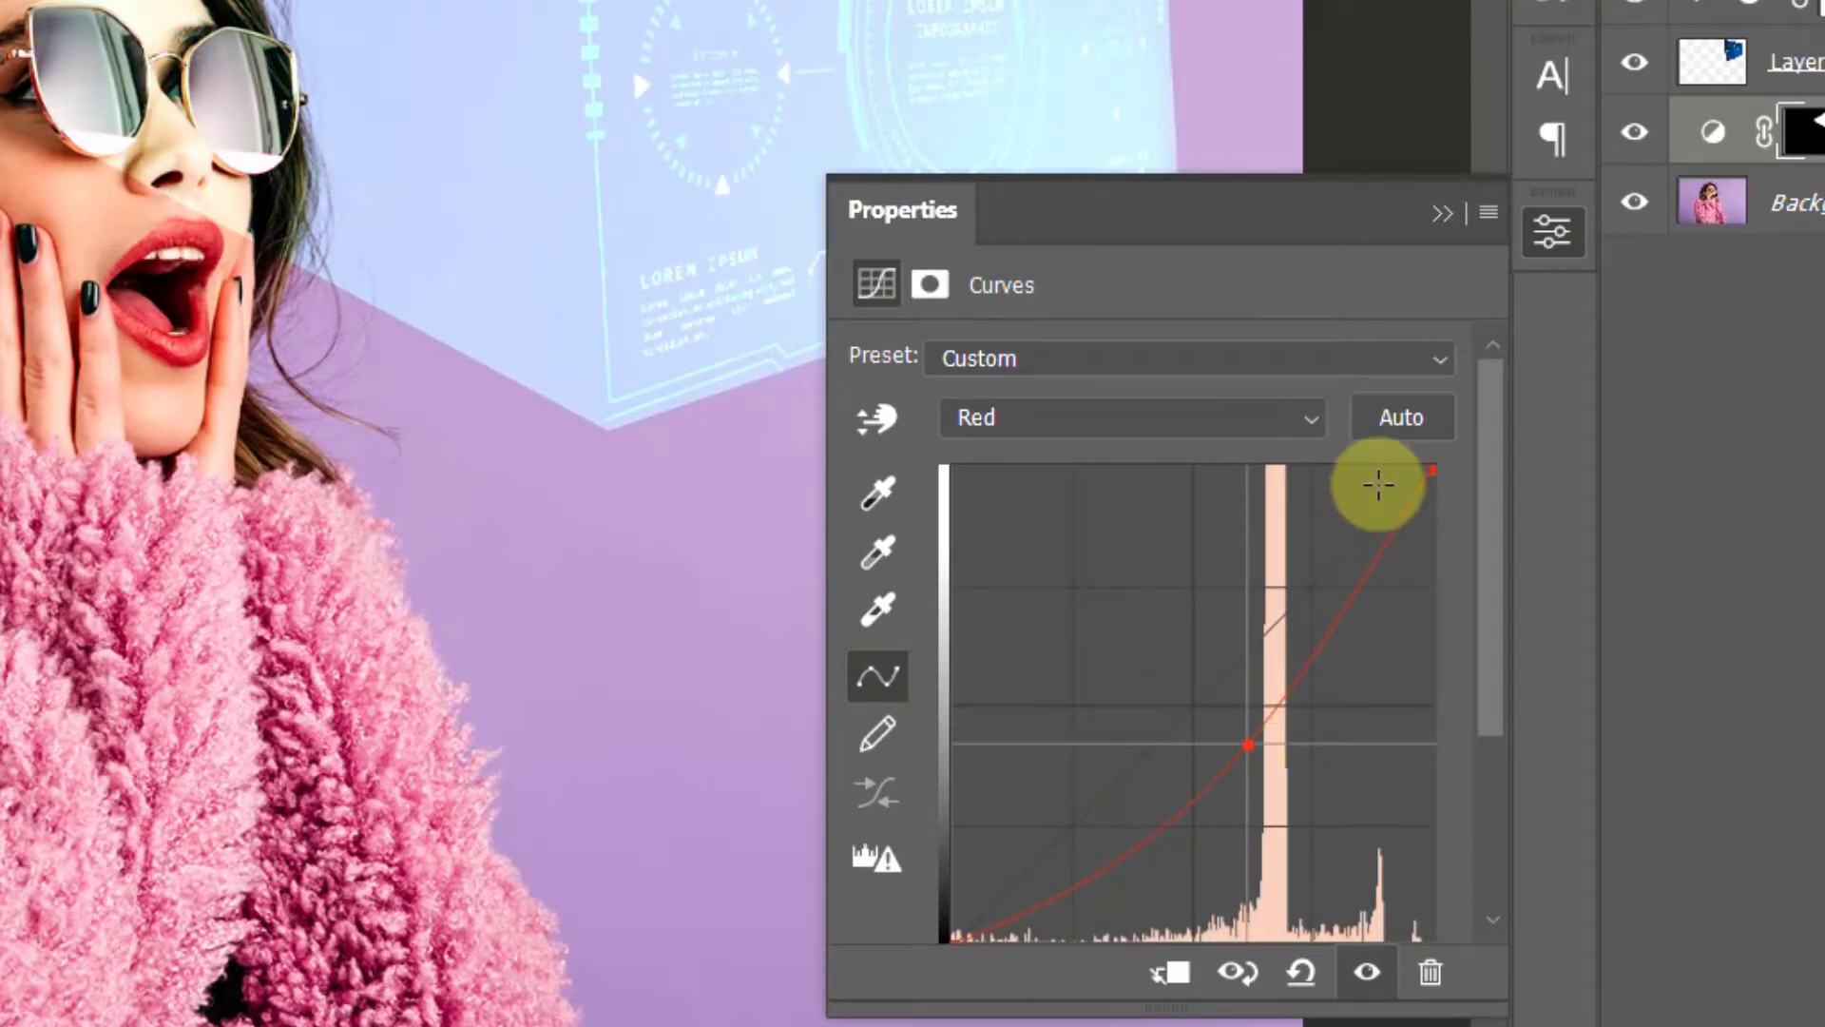
pyautogui.click(1442, 213)
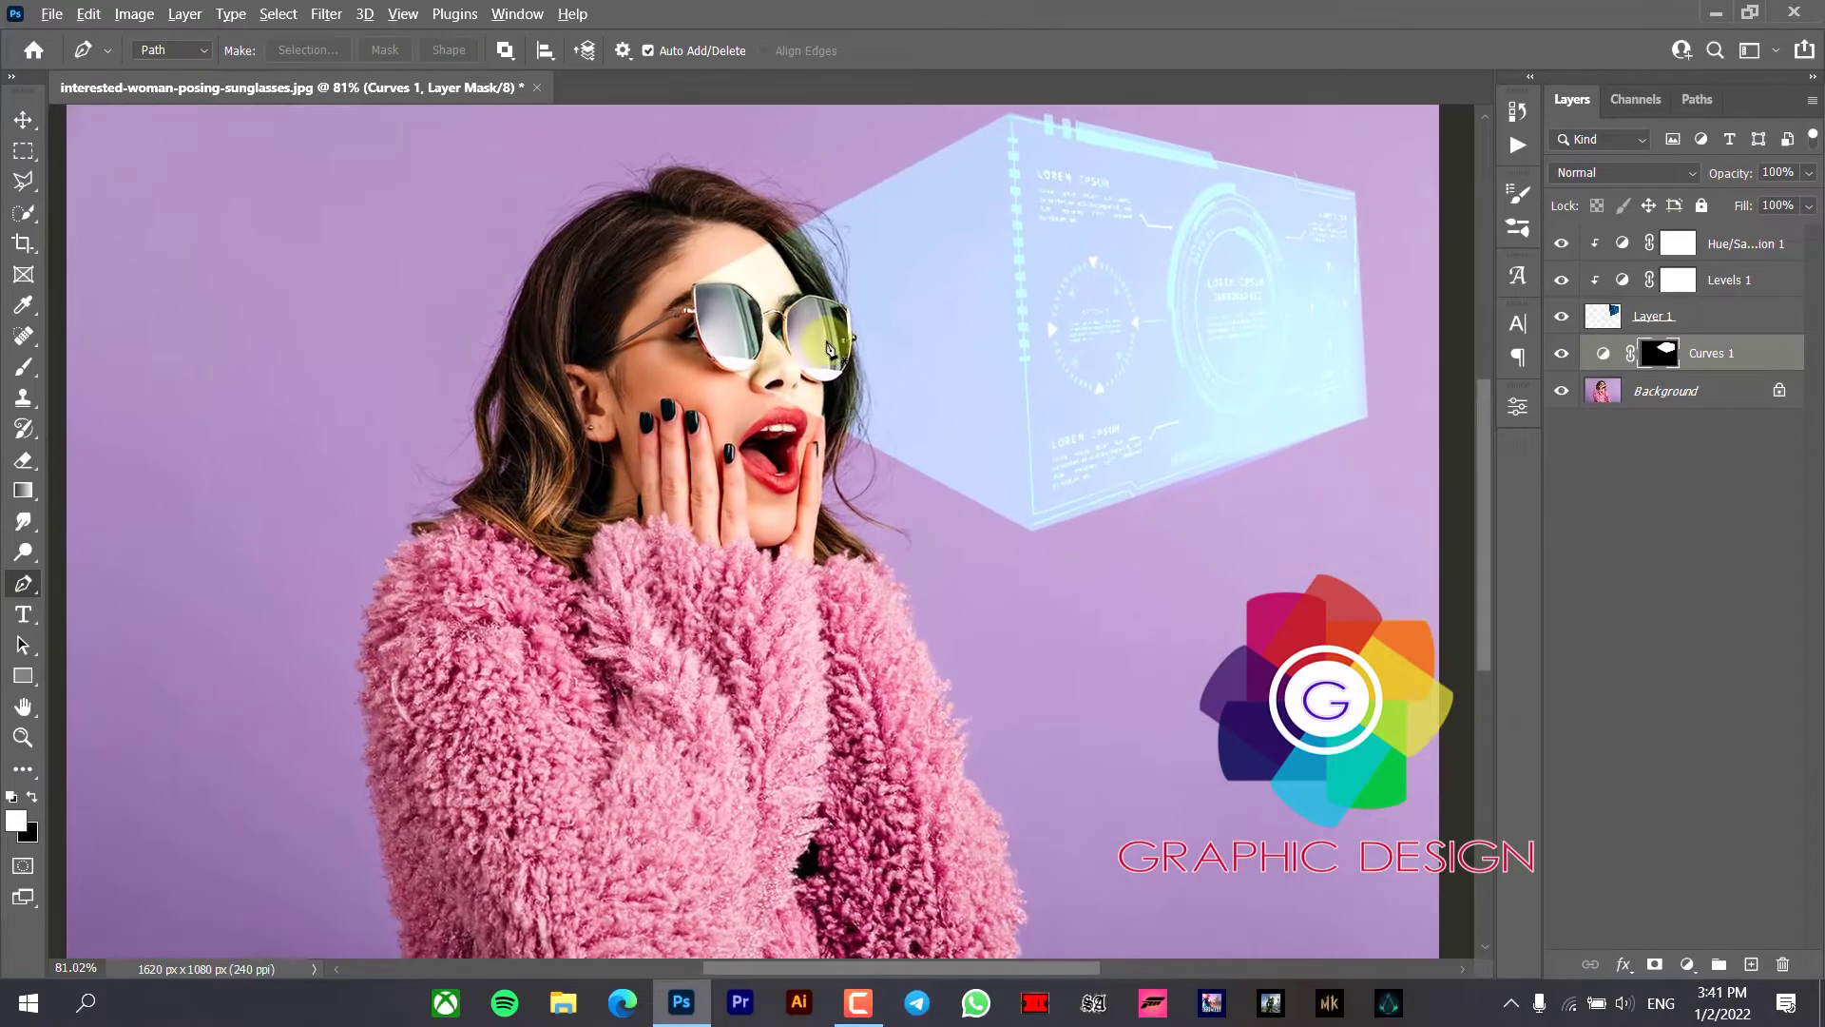
# - Draw a second, narrower Pen tool path from the sunglasses lens closest to the panel around the infographic's outer corners
pyautogui.scroll(5, 831, 350)
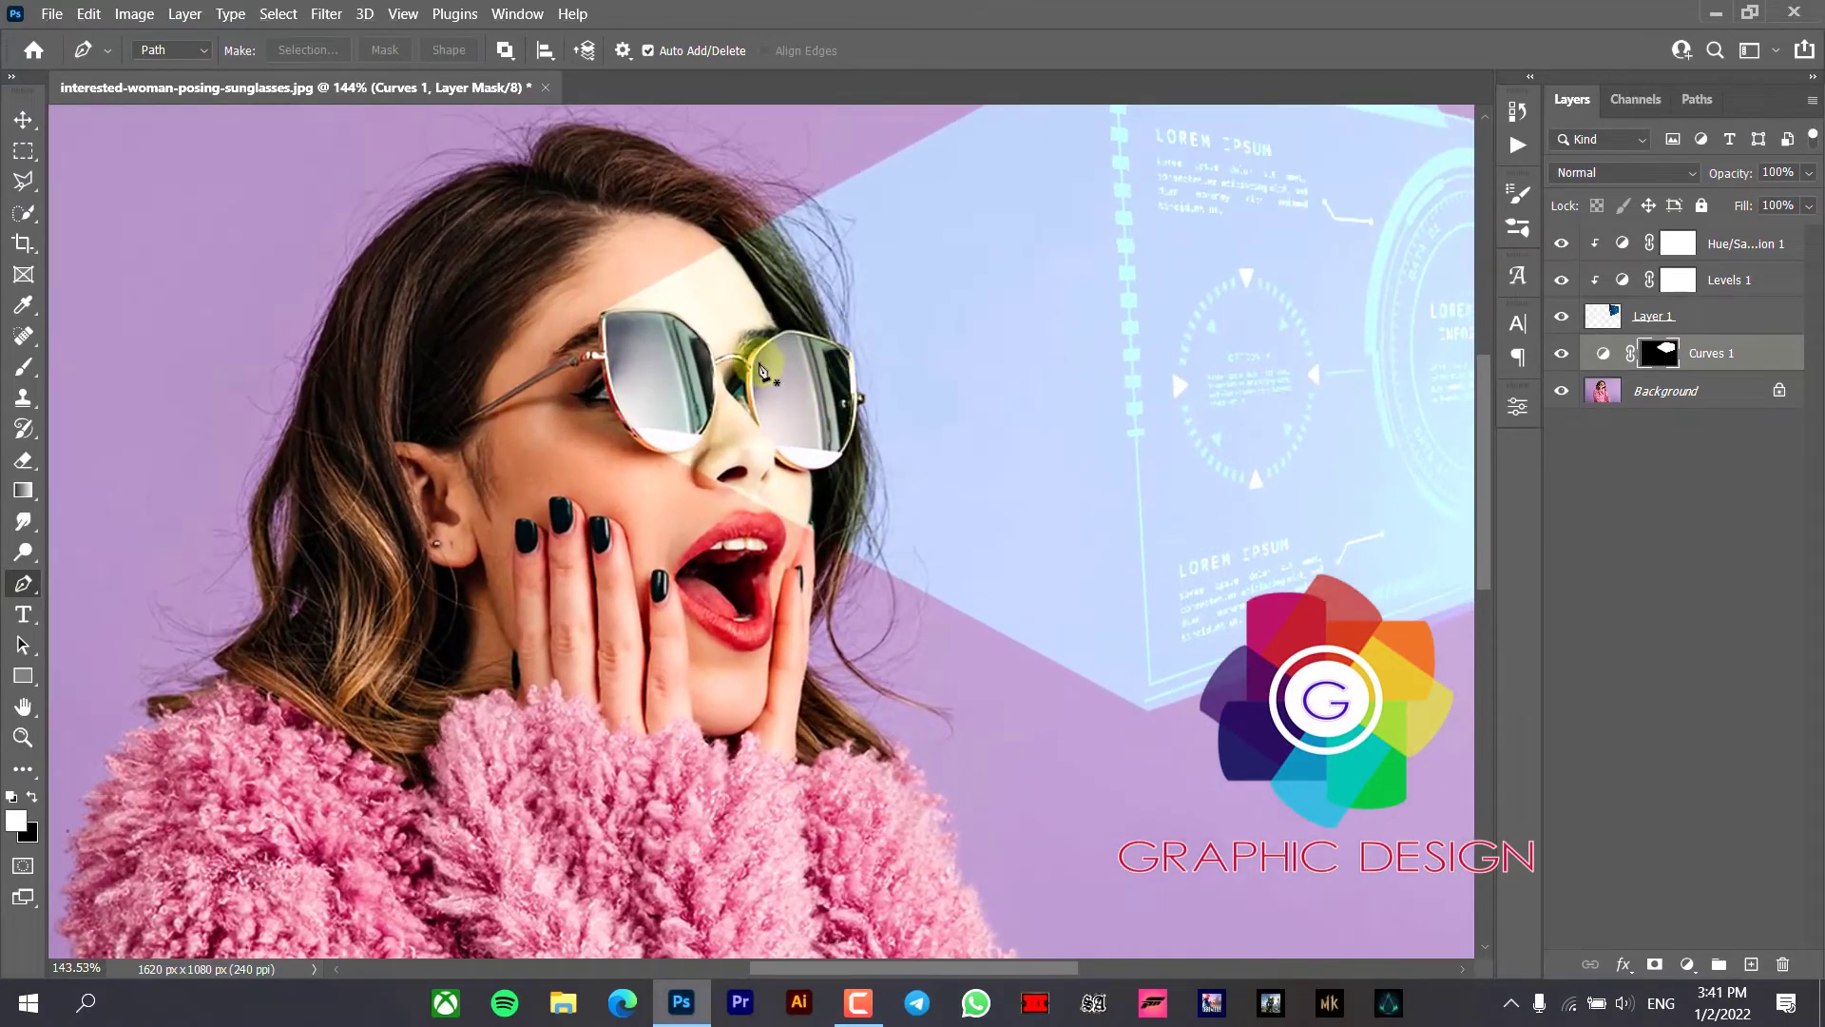
pyautogui.moveTo(753, 360); pyautogui.dragTo(784, 335)
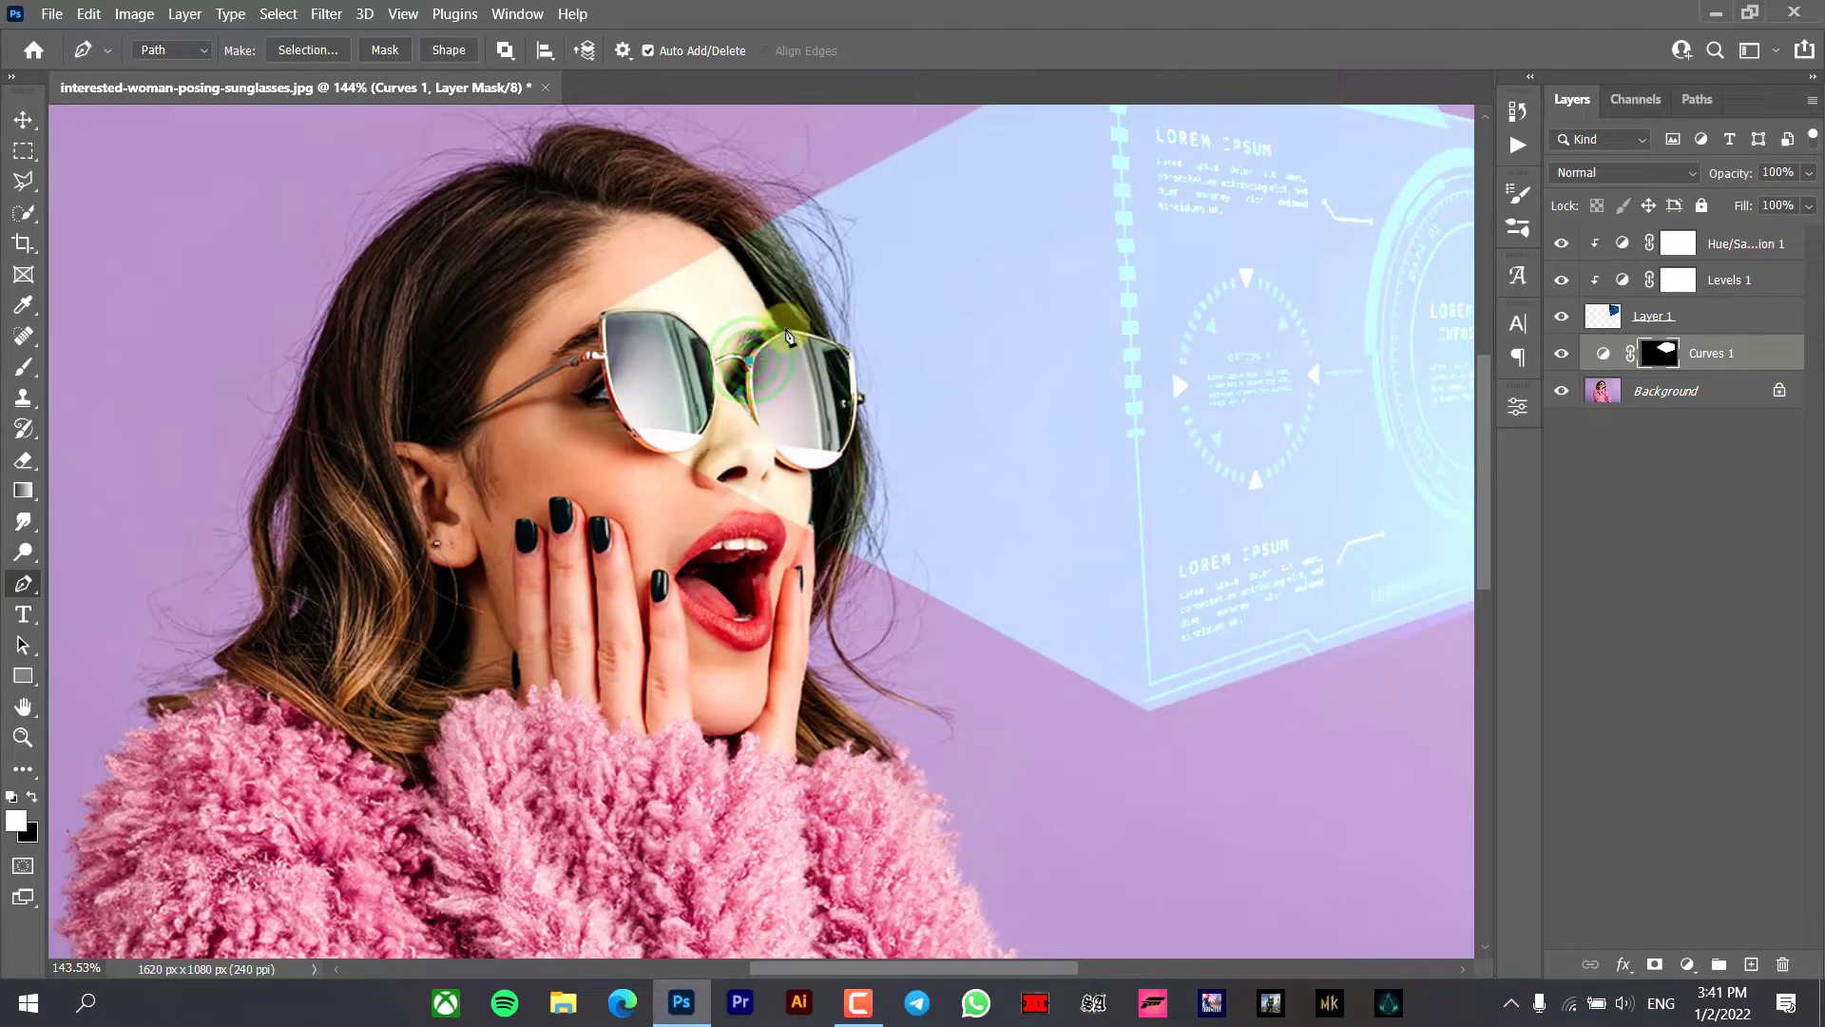
pyautogui.scroll(3, 1169, 269)
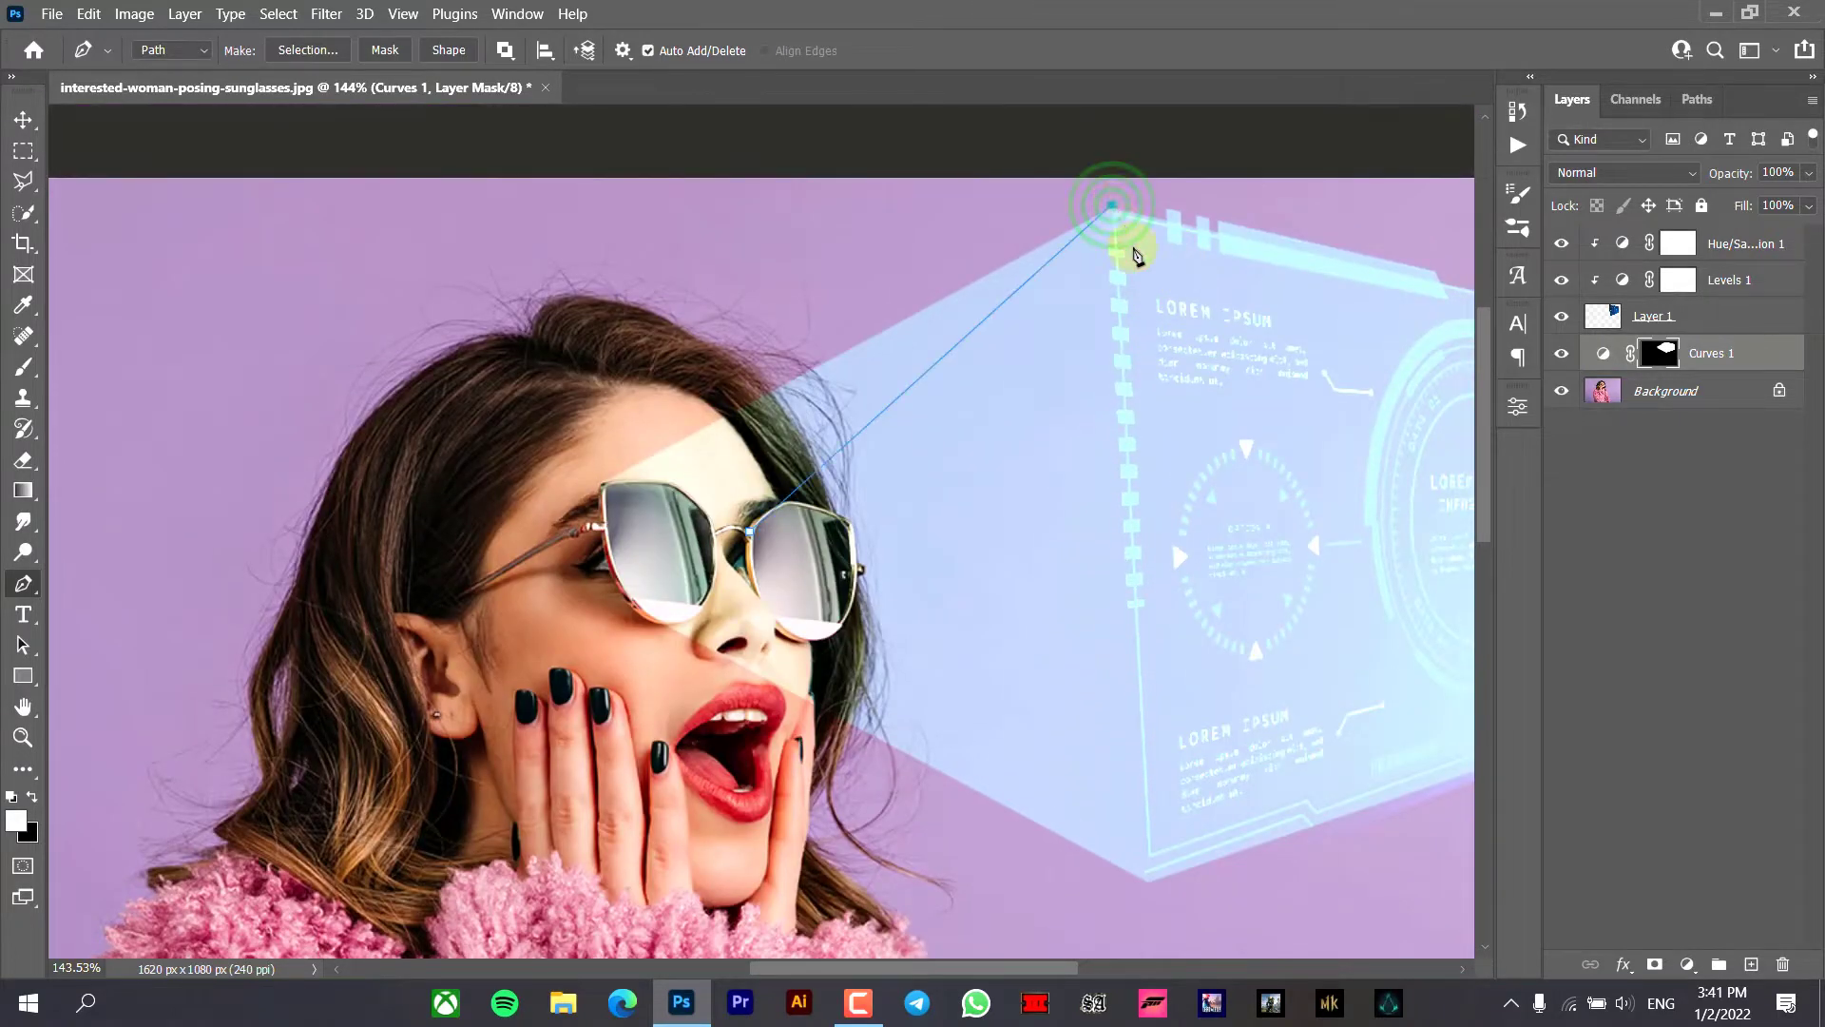
pyautogui.scroll(-5, 1141, 257)
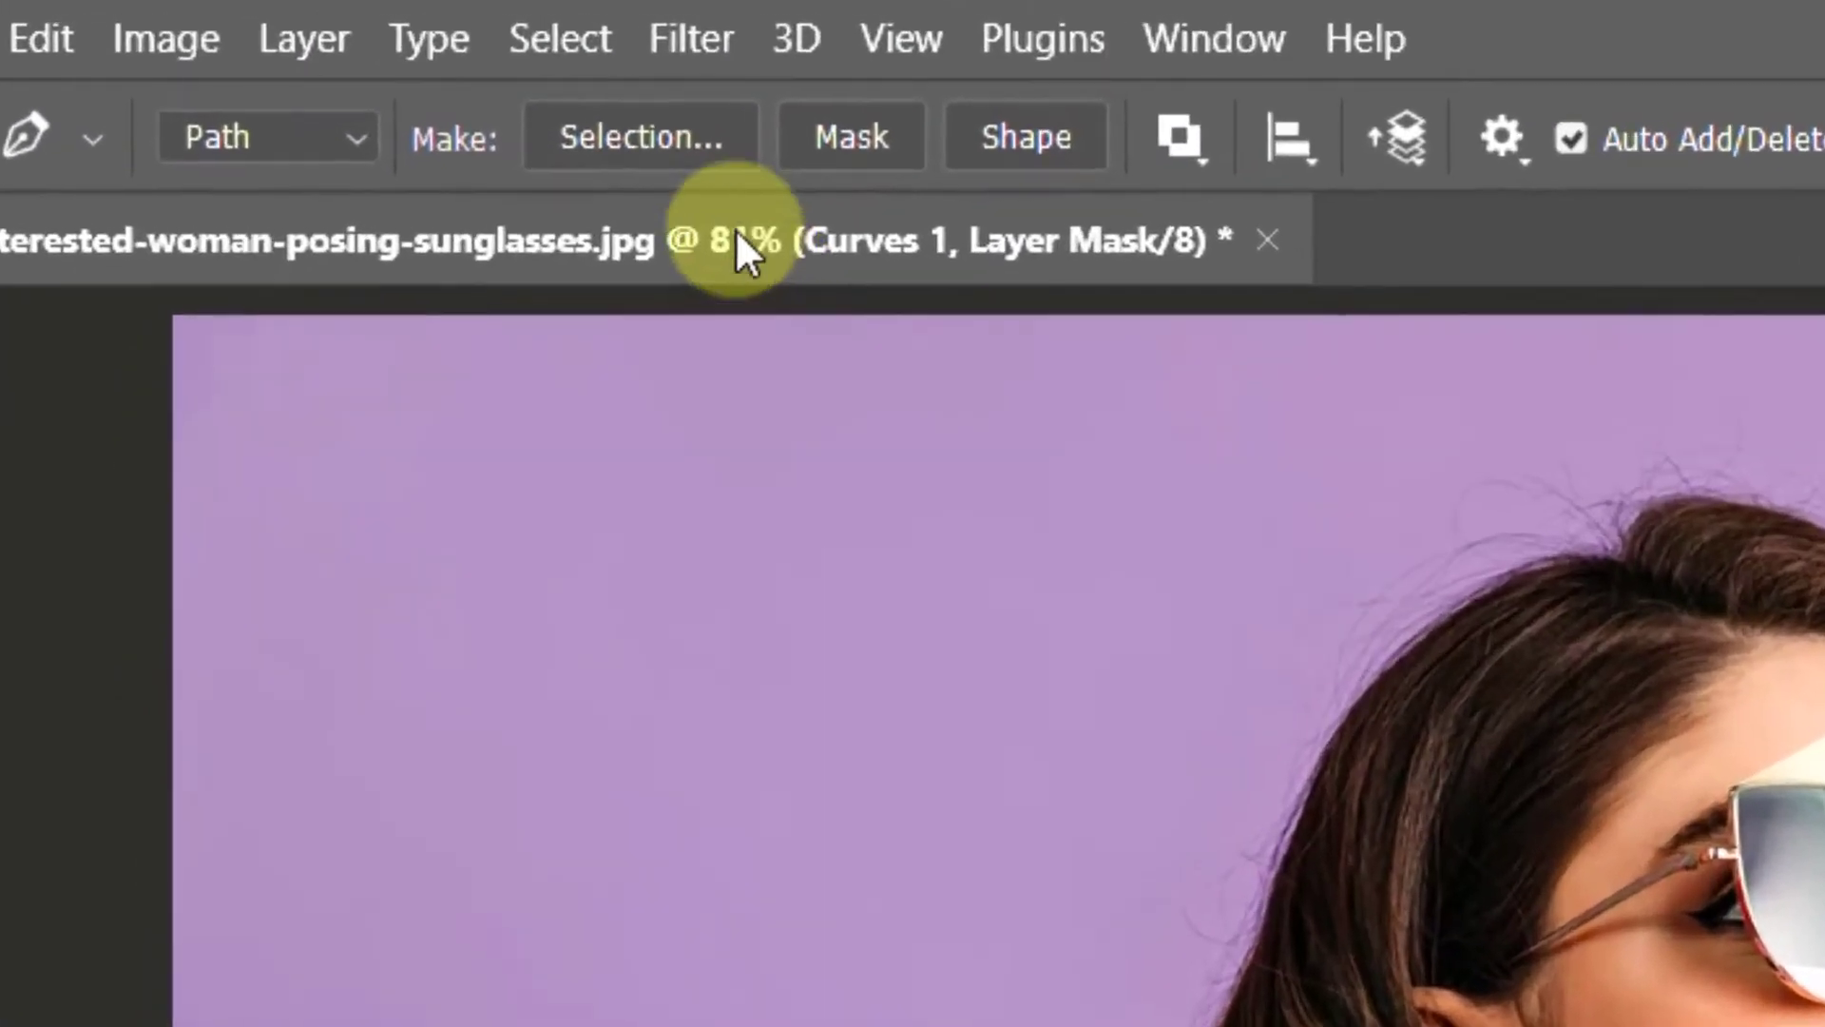
# - Make a new selection with a 0 px feather from the second path and add another Curves adjustment masked to it
pyautogui.click(322, 50)
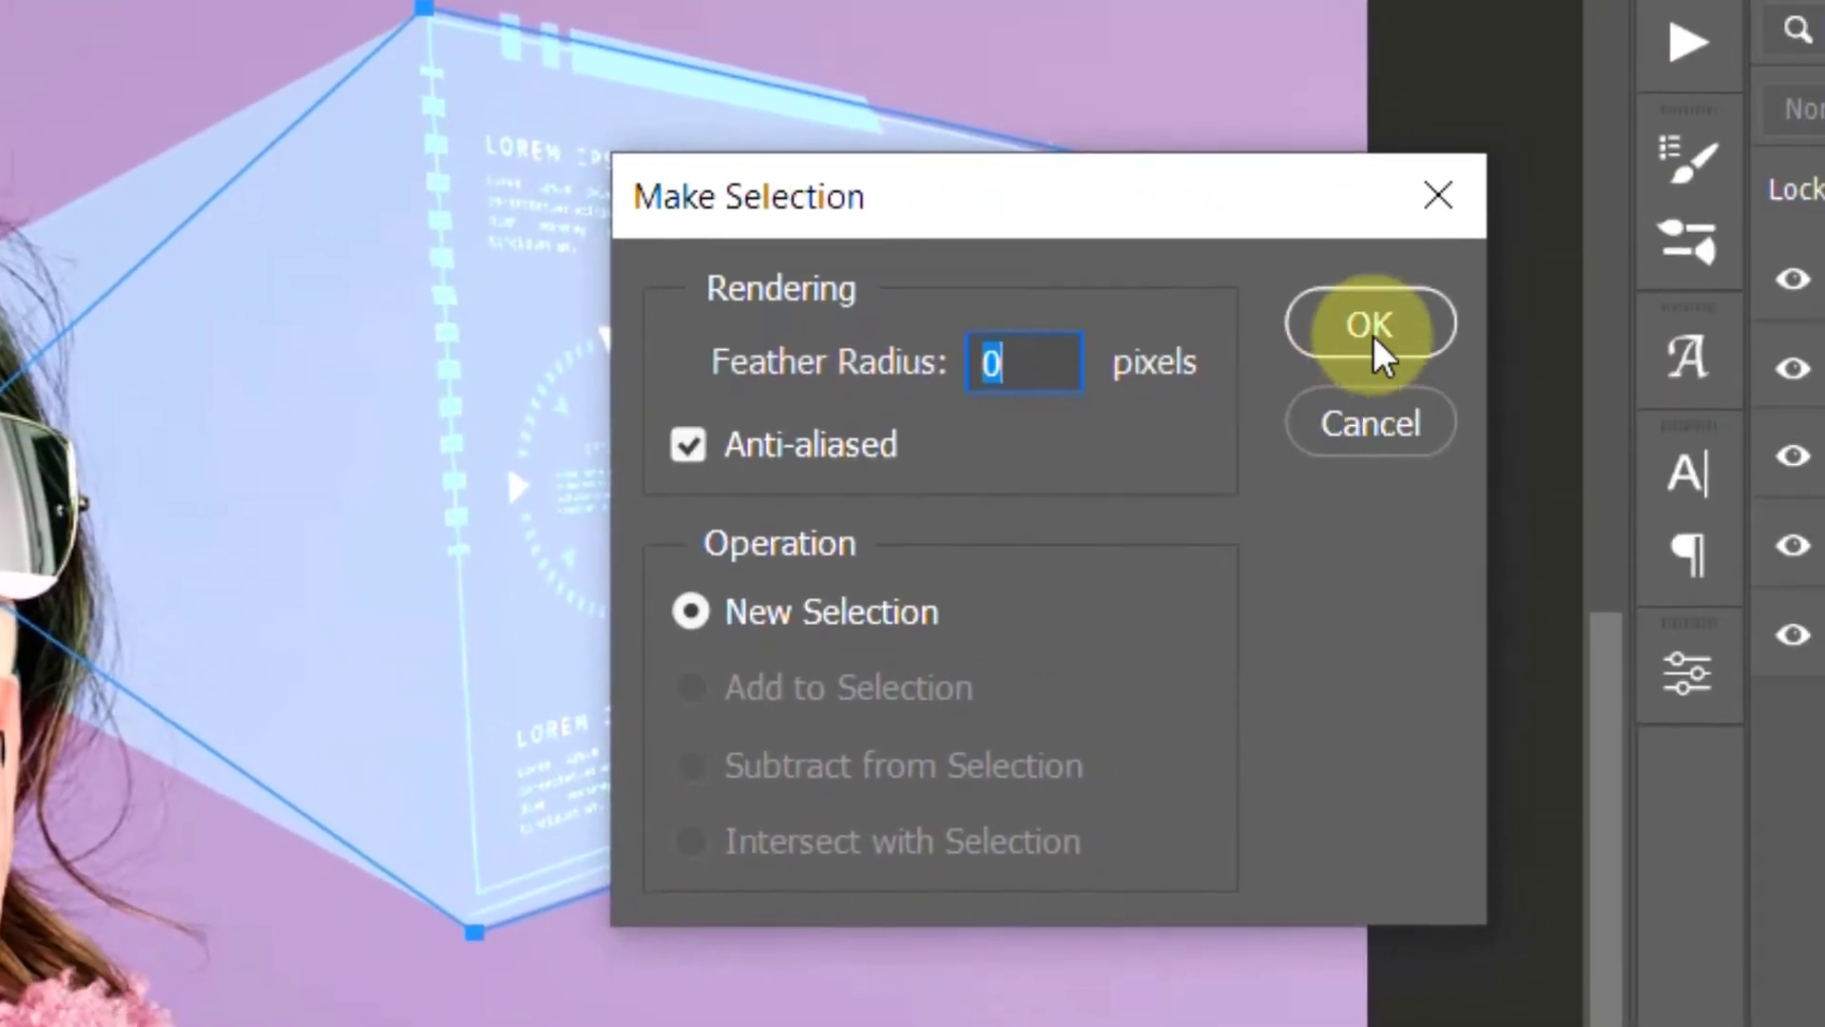
pyautogui.click(1371, 328)
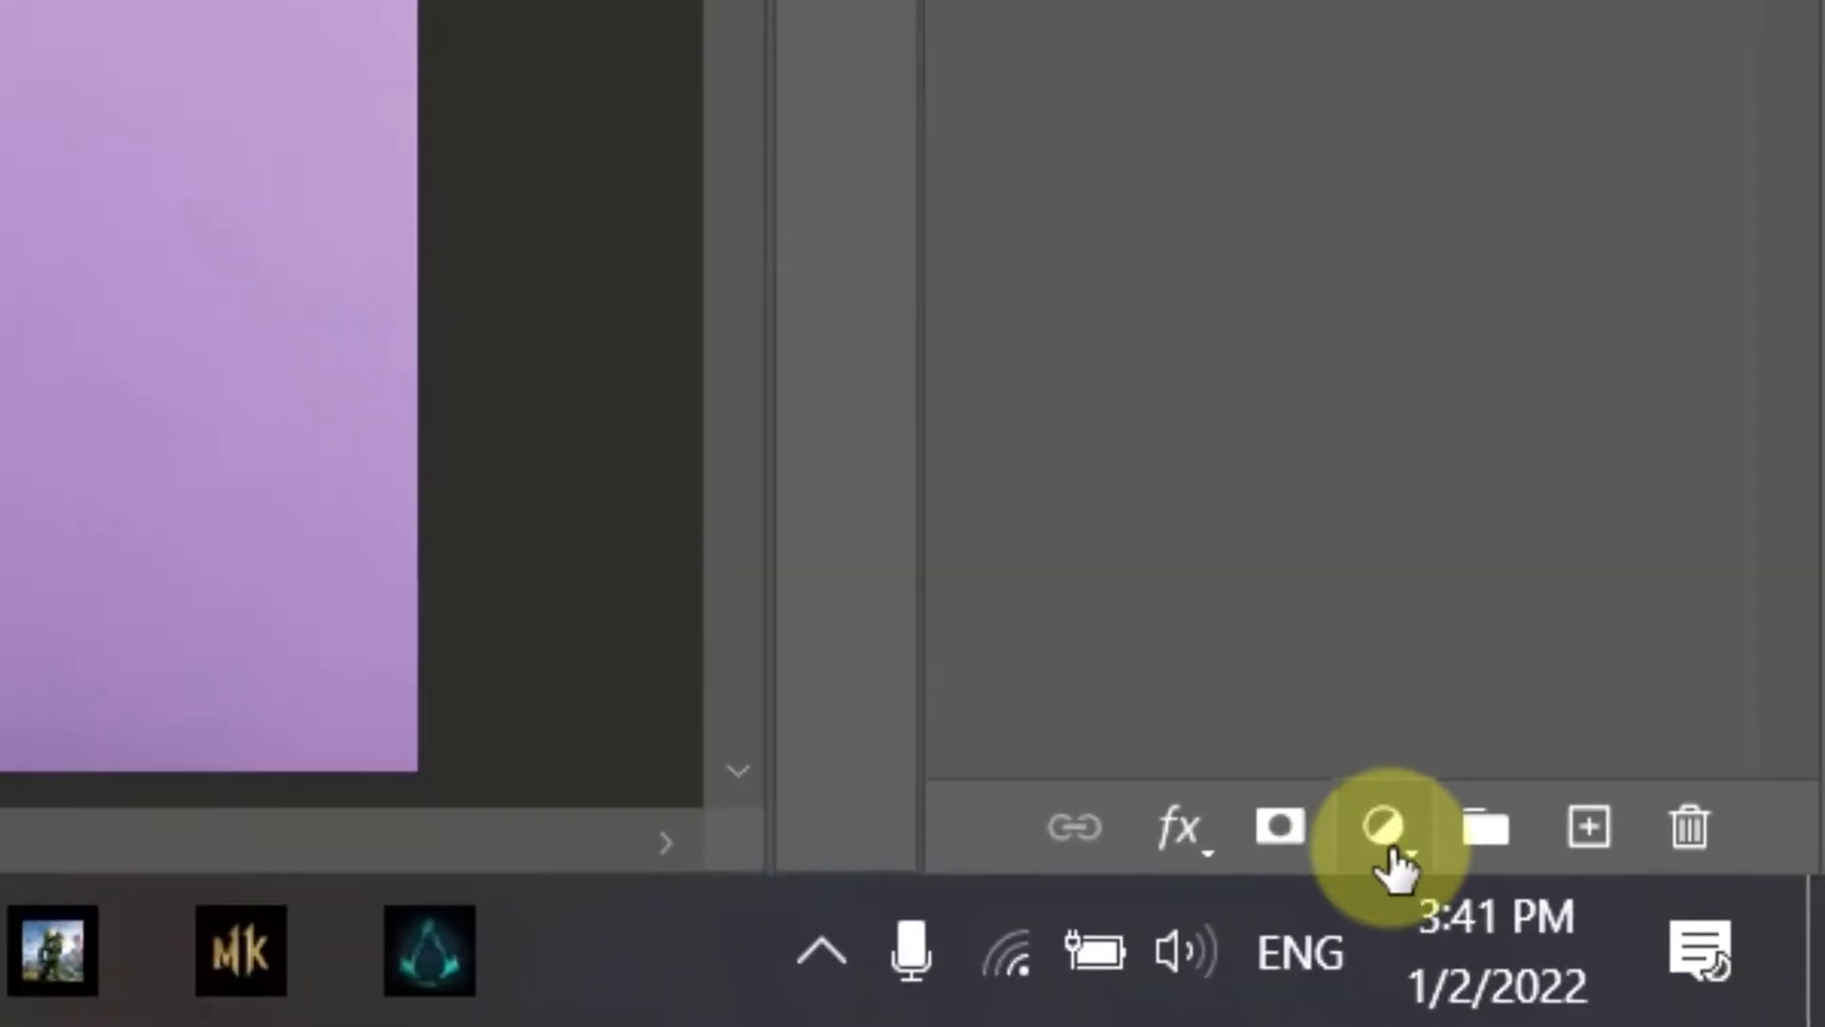
pyautogui.click(1390, 848)
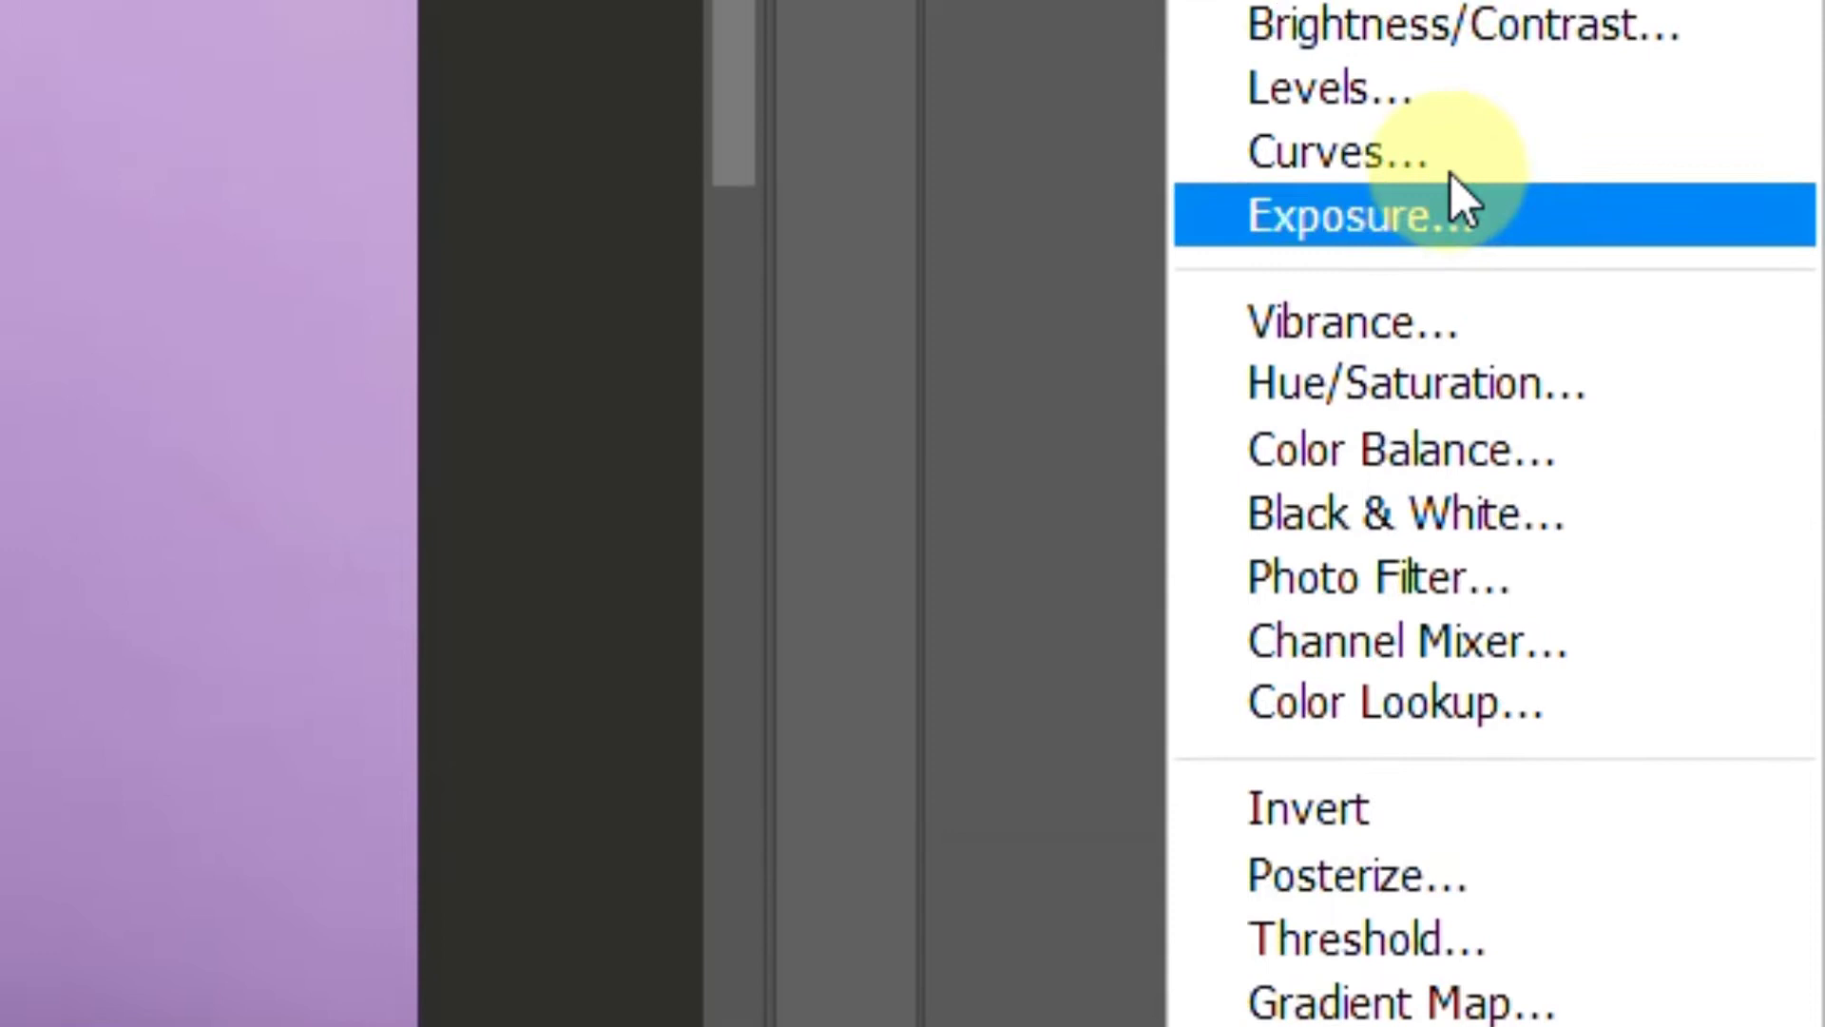
pyautogui.click(1441, 177)
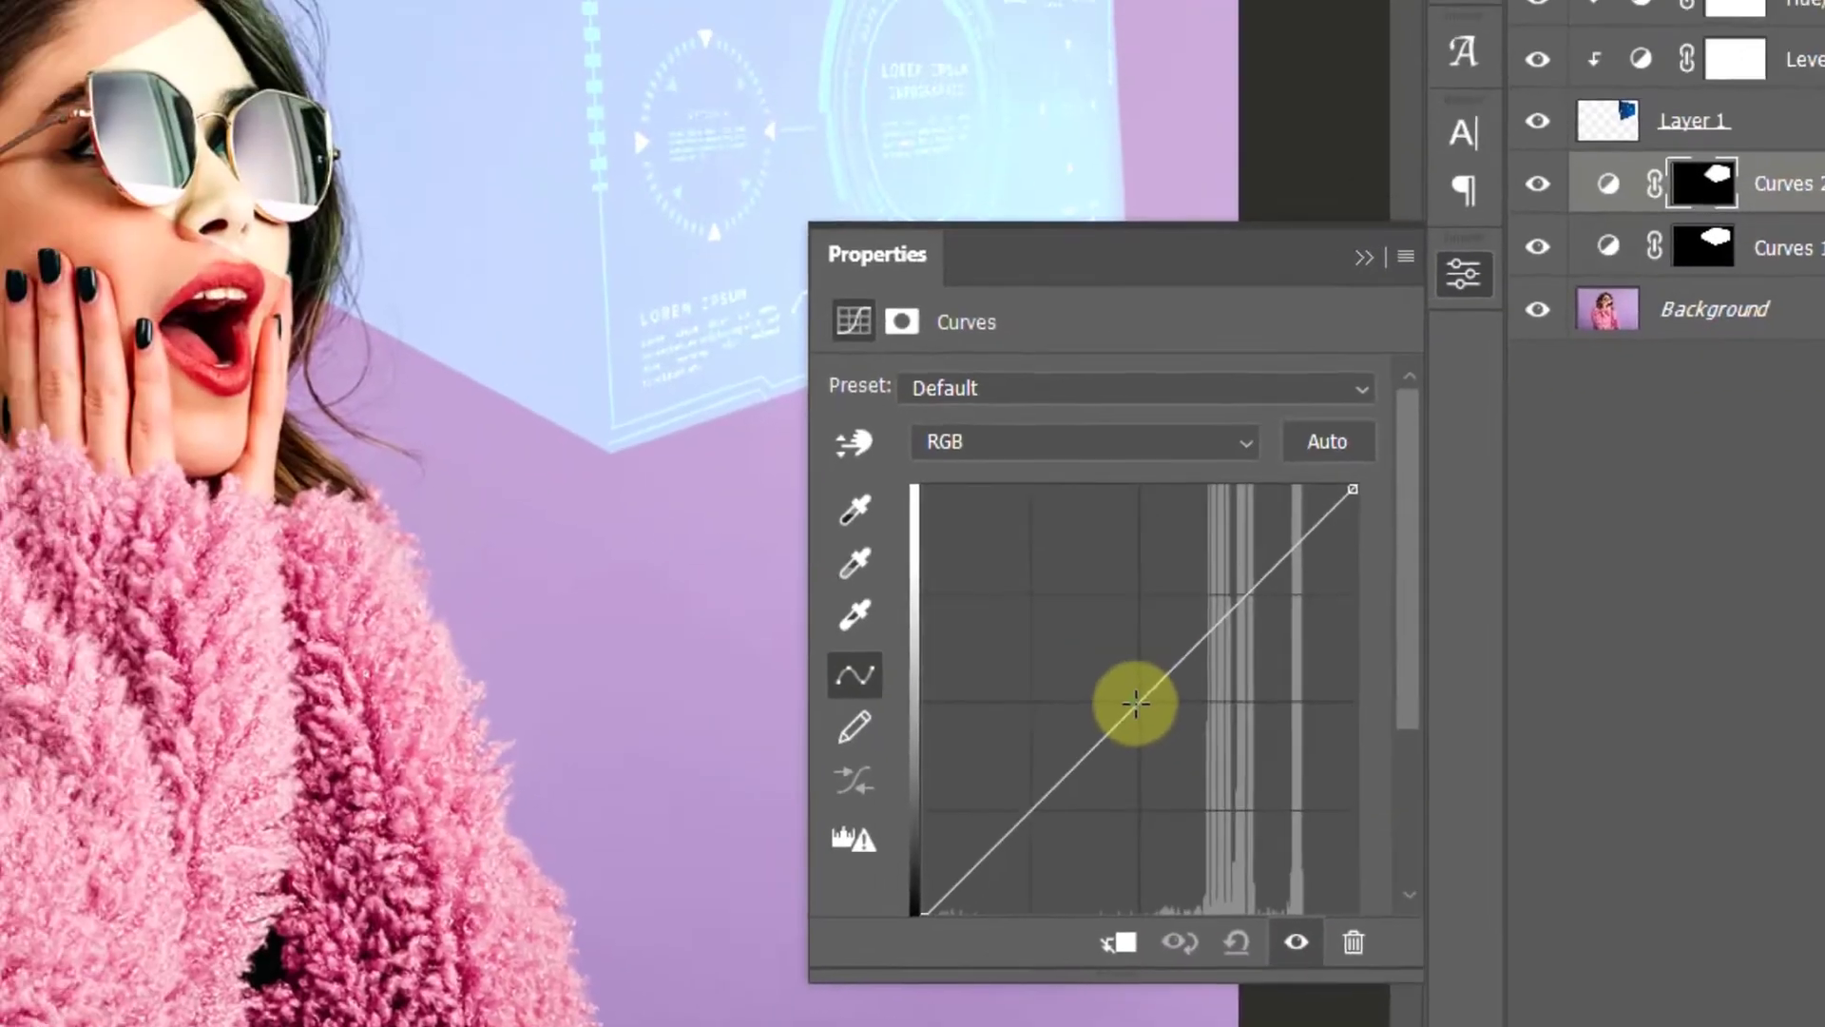
# - In the second Curves adjustment, raise the RGB midtones and pull the Red midtones down slightly for a brighter cyan inner beam
pyautogui.moveTo(525, 317); pyautogui.dragTo(466, 264)
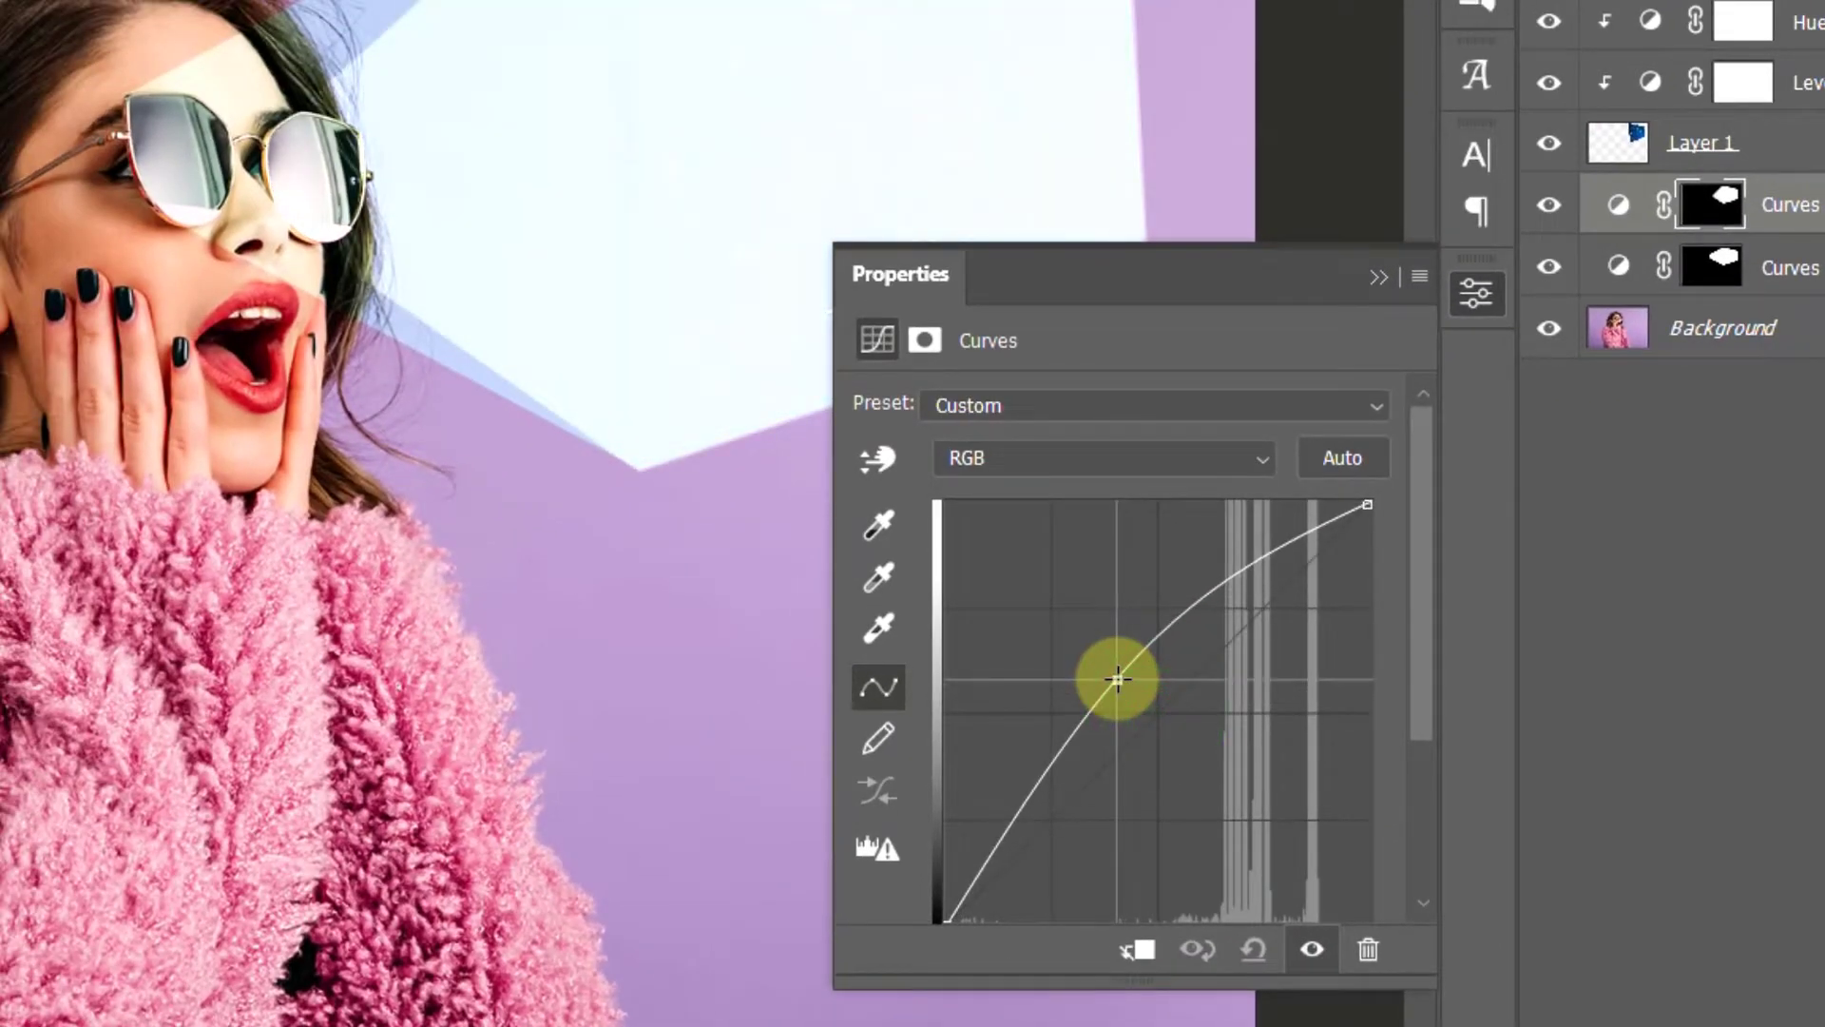
pyautogui.moveTo(1118, 677); pyautogui.dragTo(1113, 674)
pyautogui.click(1140, 459)
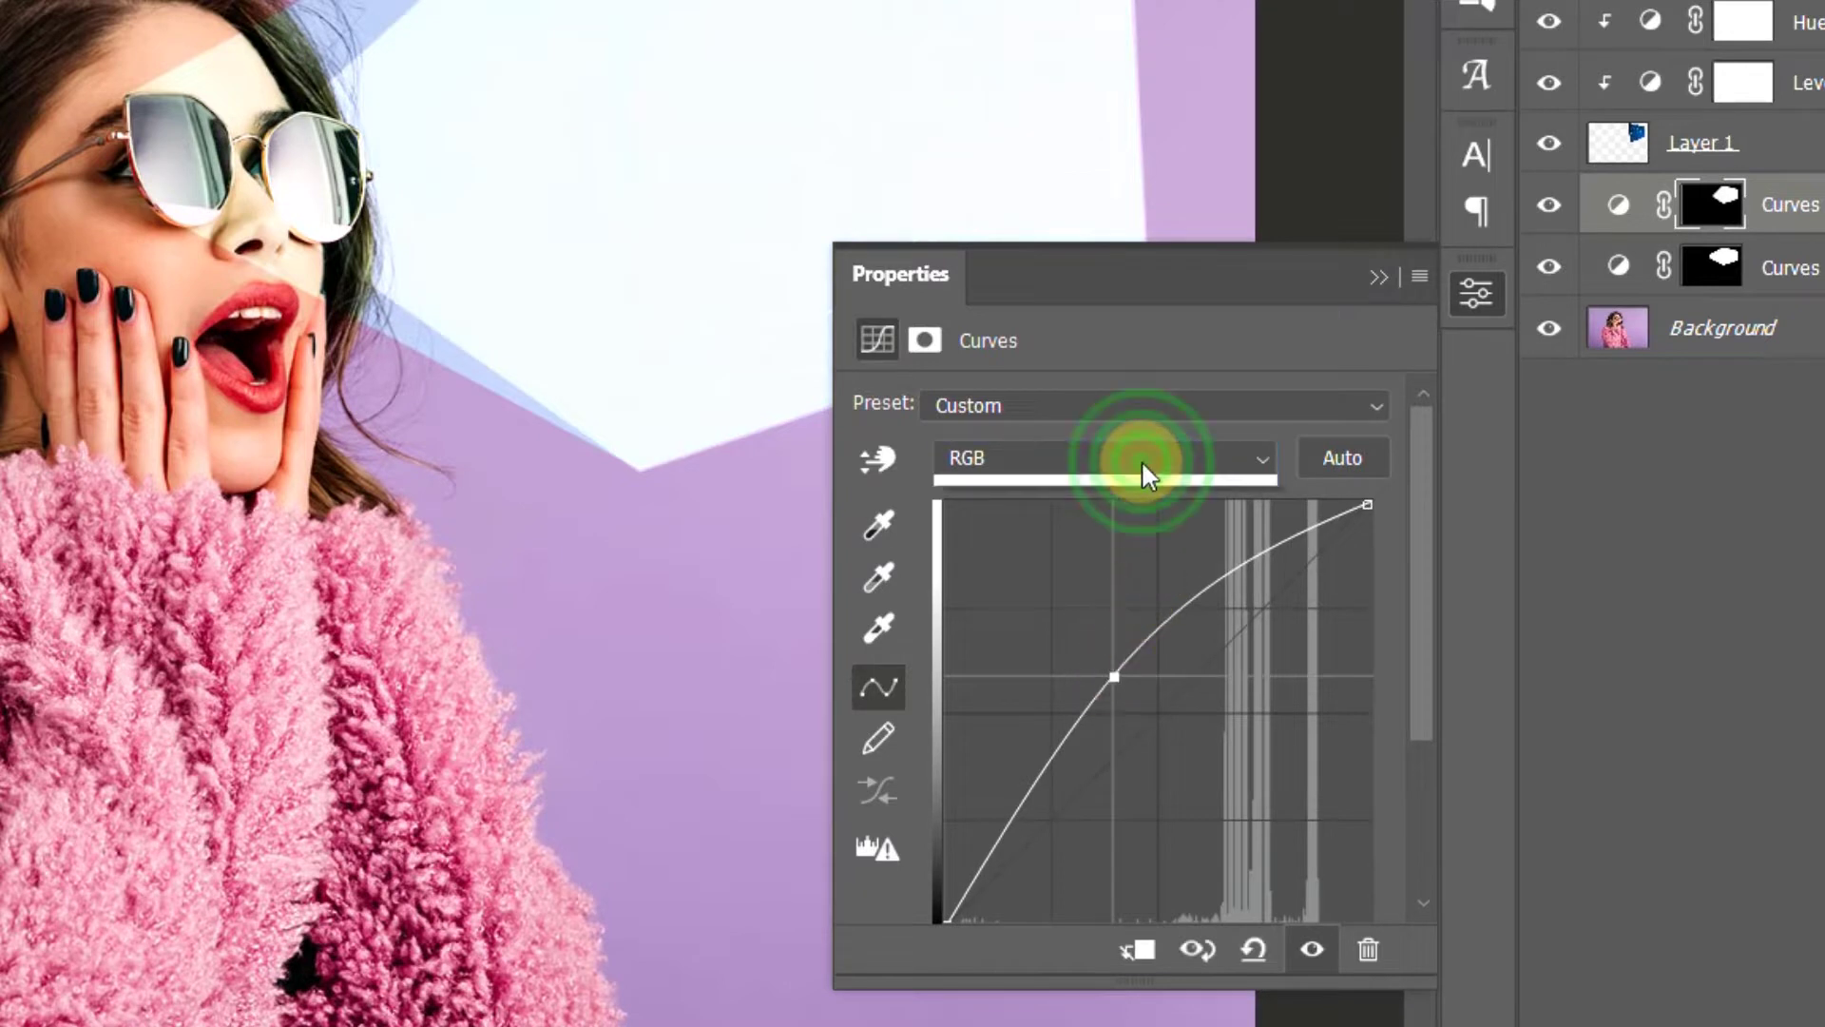
pyautogui.click(1140, 522)
pyautogui.moveTo(1154, 718); pyautogui.dragTo(1193, 736)
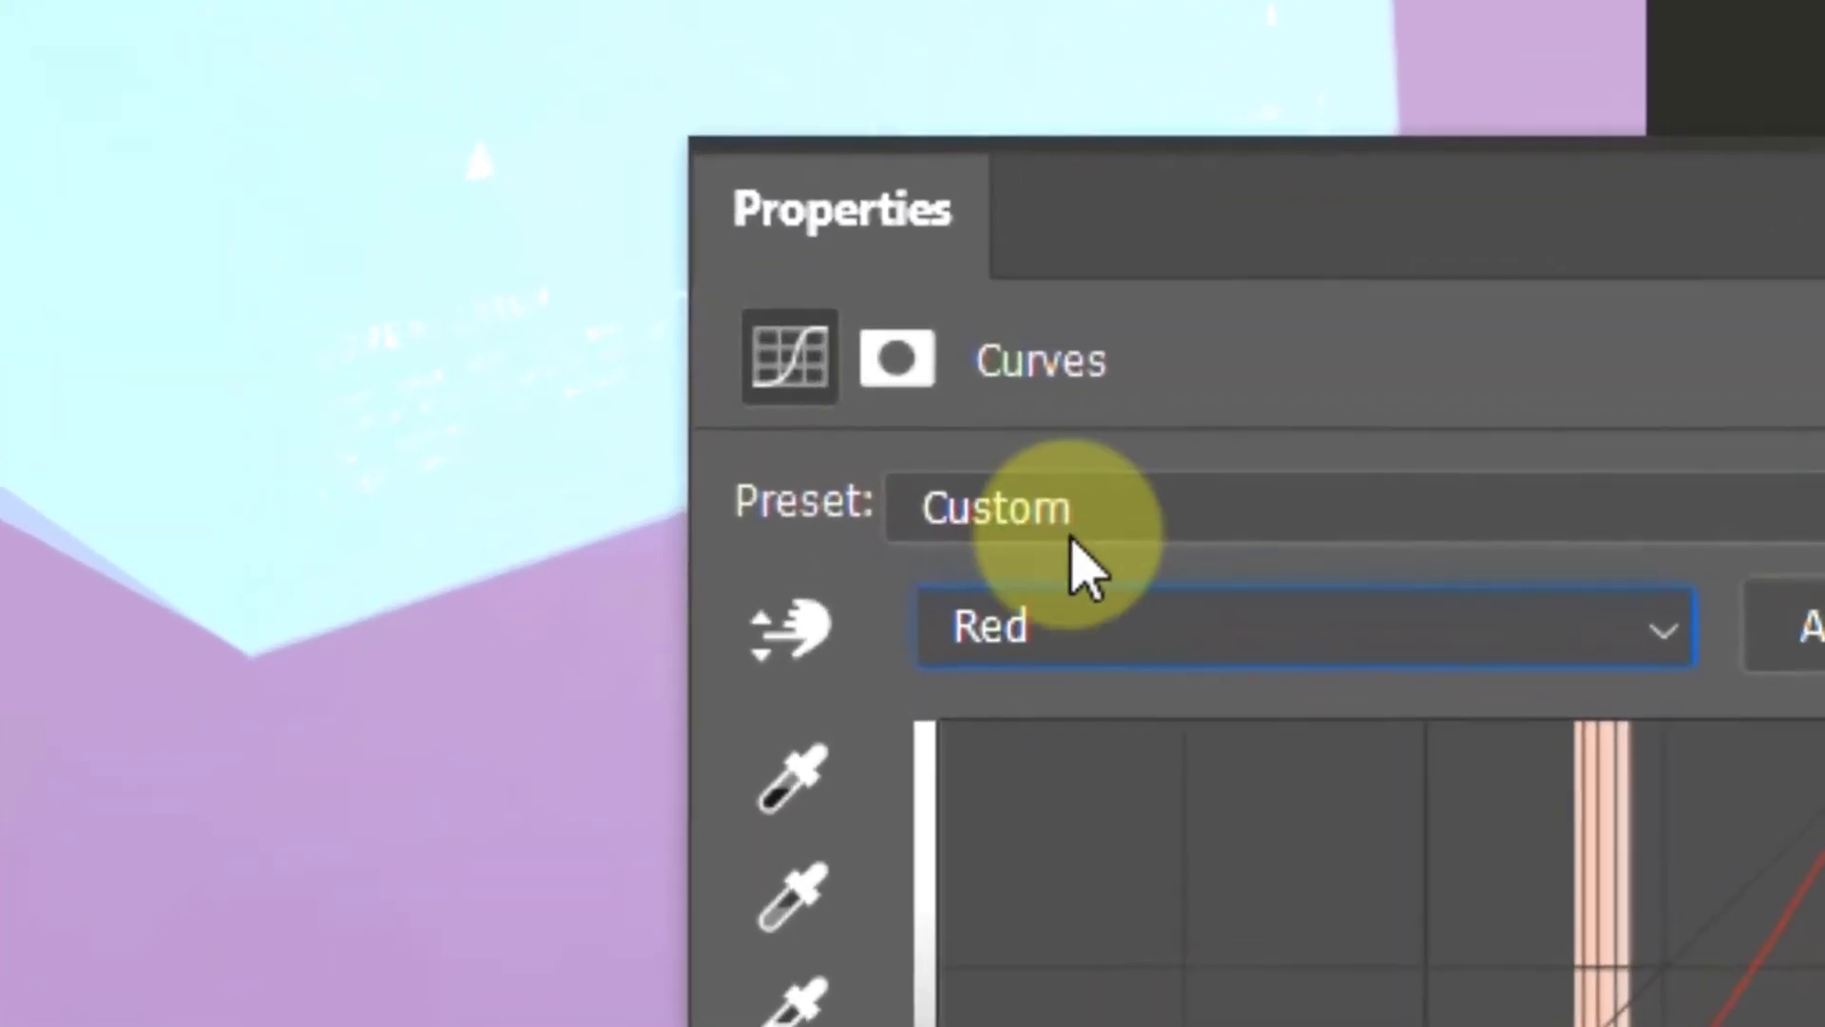
# - Feather the Curves 2 layer mask to soften its edges, and feather the Curves 1 layer mask by about 13 px
pyautogui.click(930, 369)
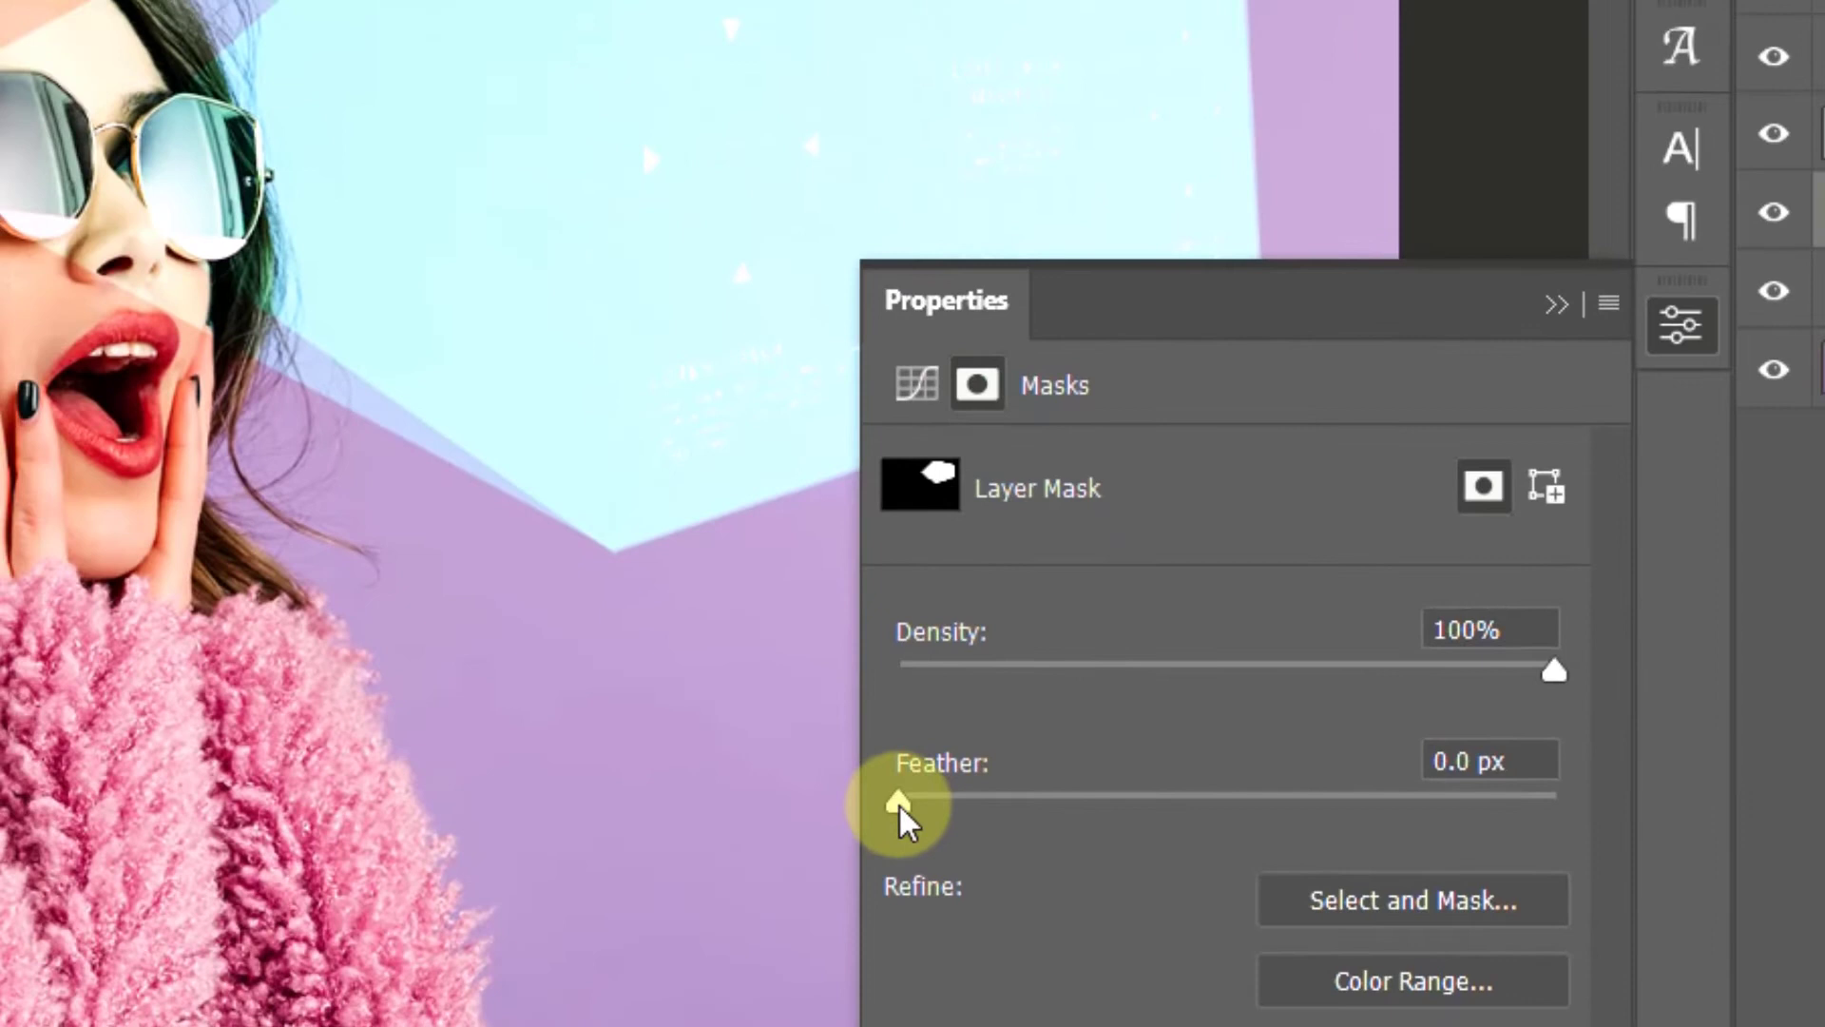
pyautogui.moveTo(900, 808); pyautogui.dragTo(1175, 858)
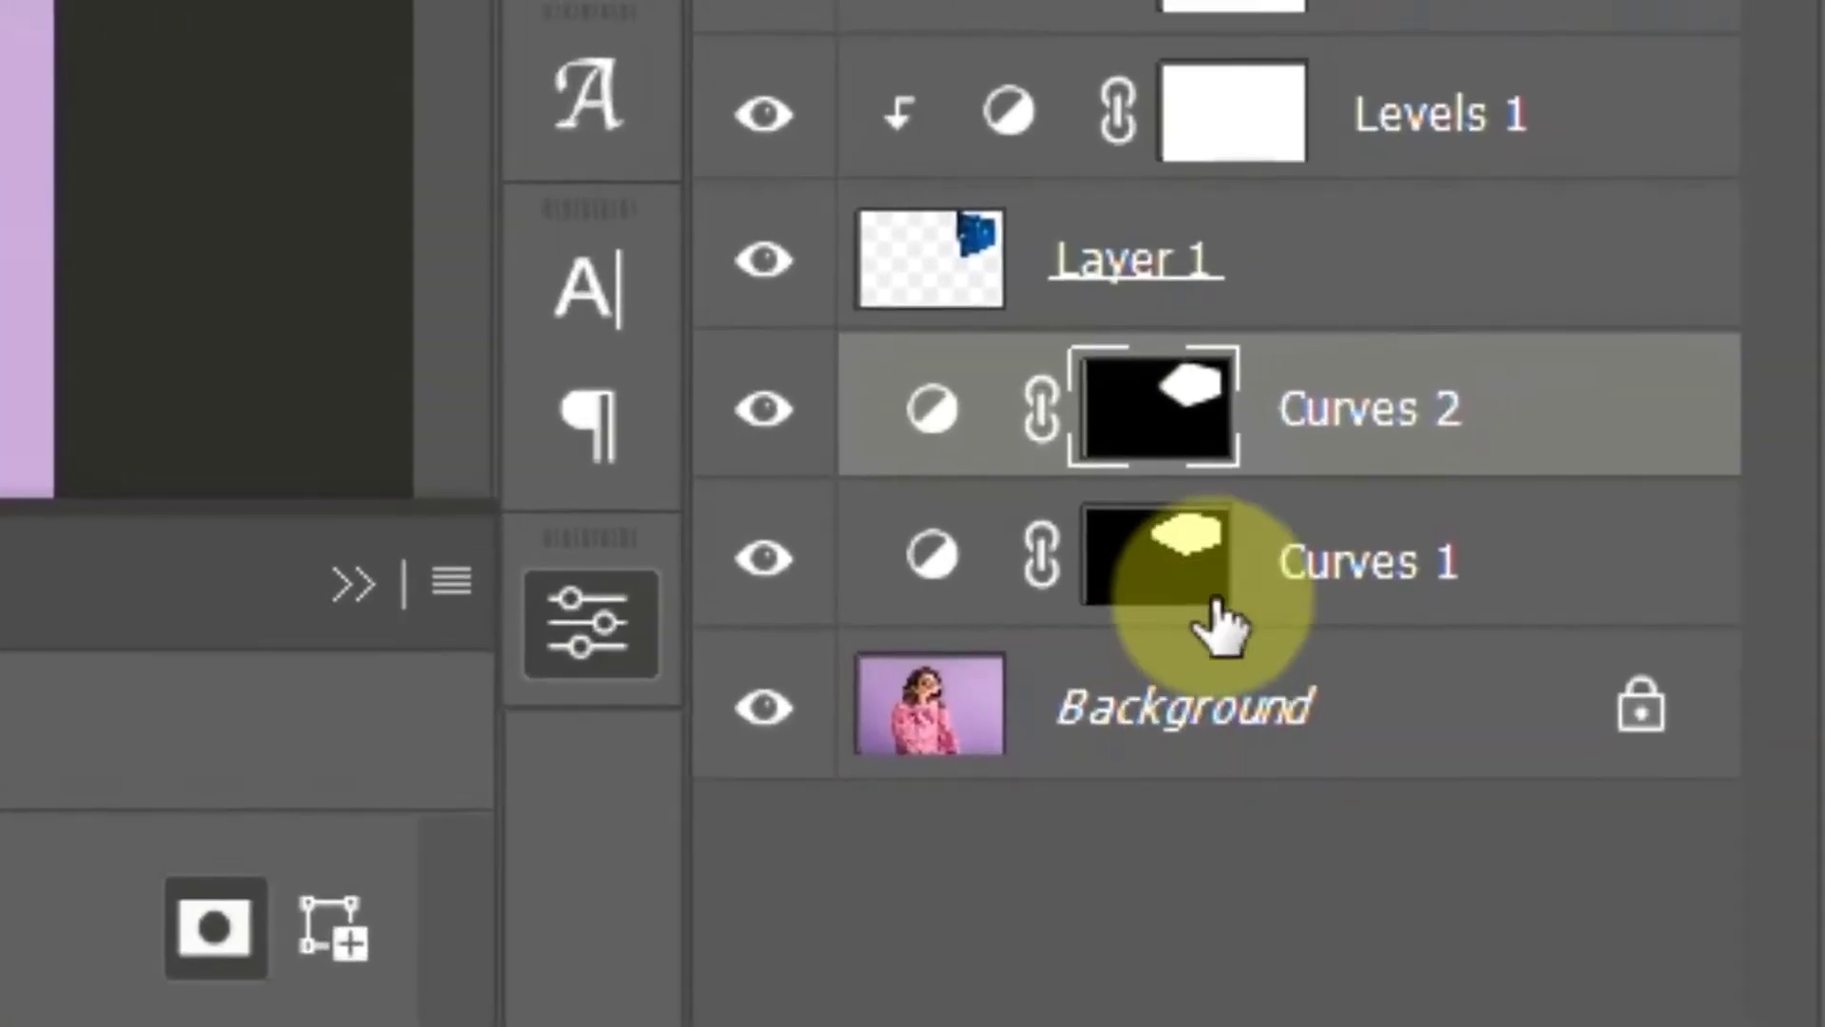
pyautogui.click(1558, 451)
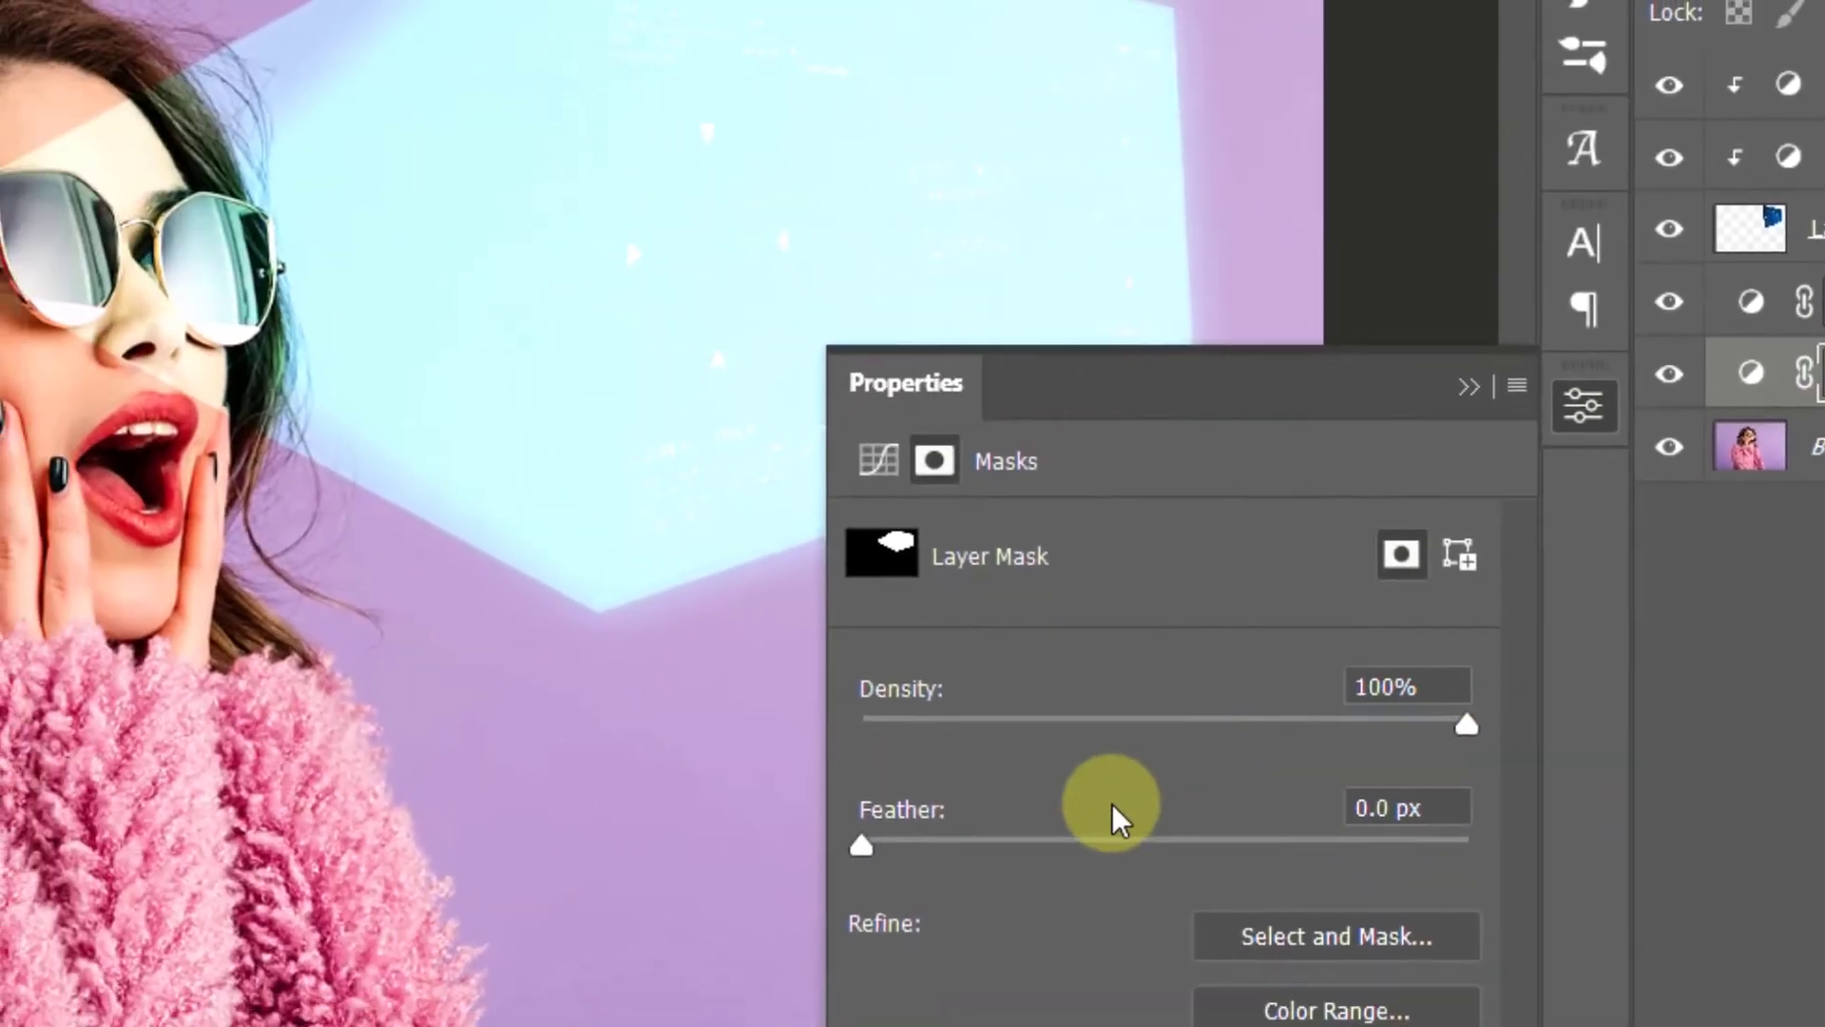
pyautogui.click(1081, 841)
pyautogui.moveTo(1084, 846); pyautogui.dragTo(1122, 857)
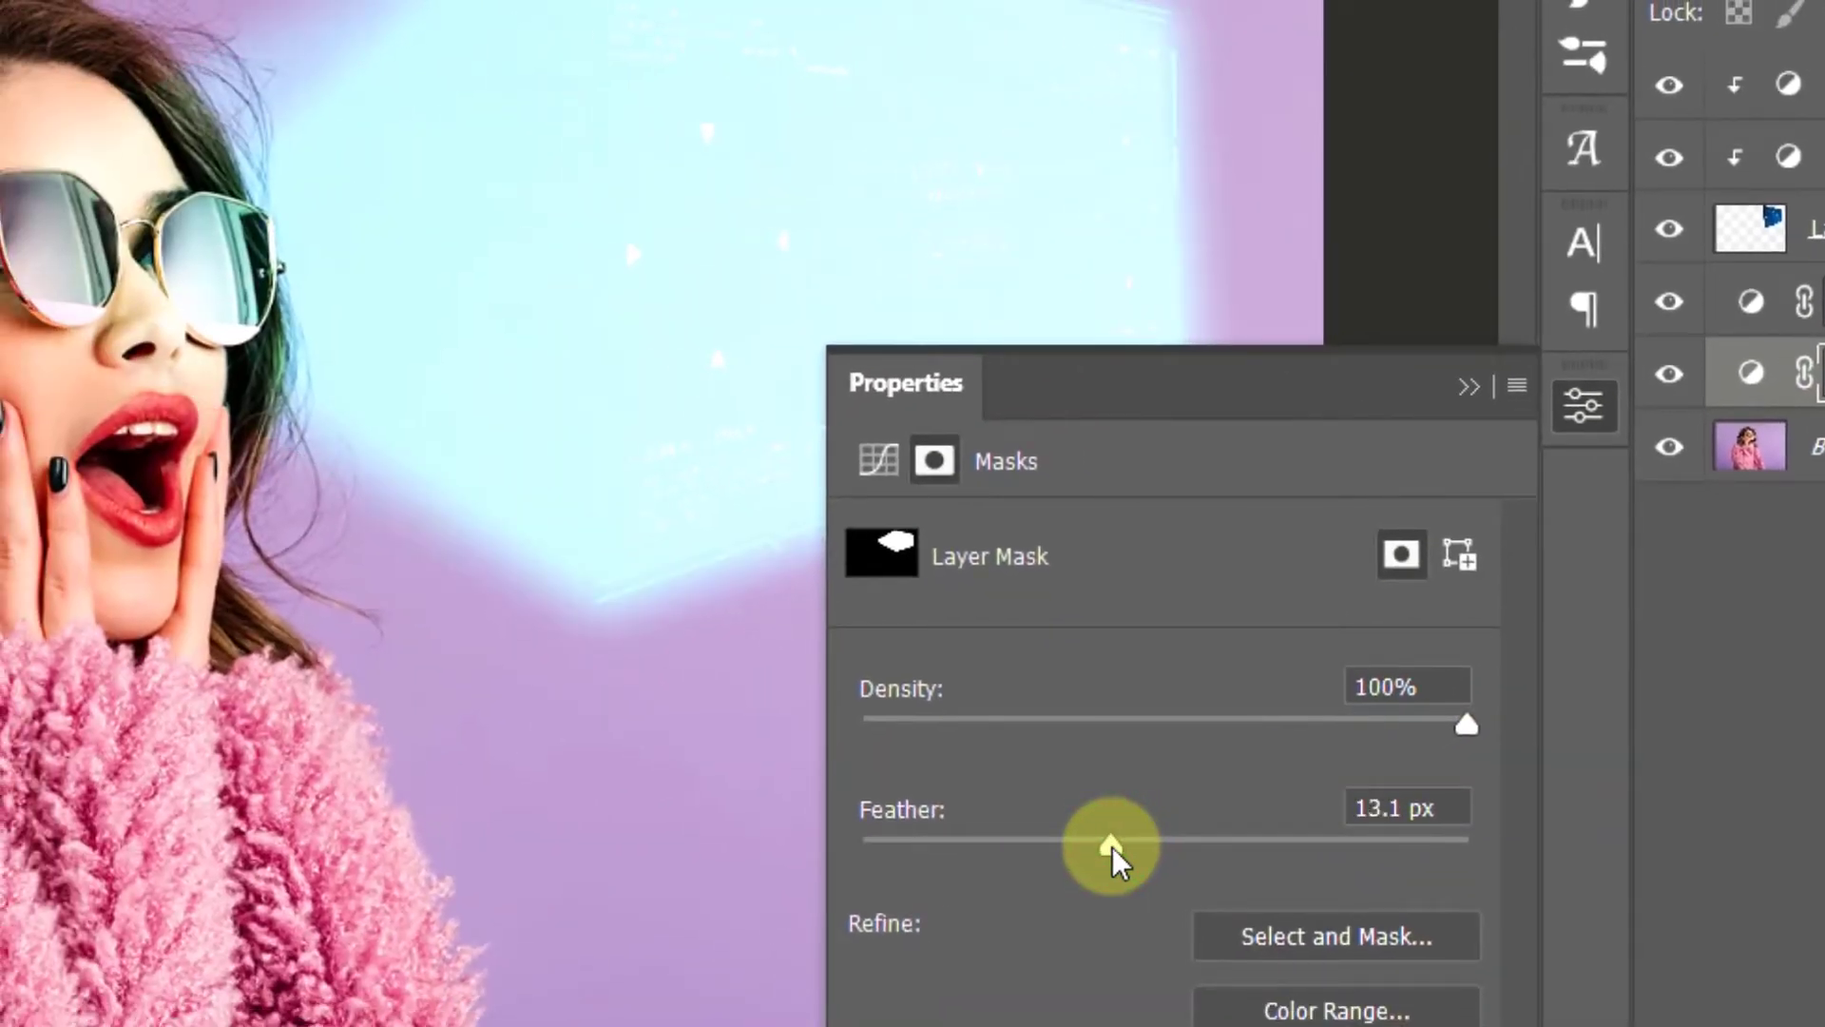
pyautogui.click(1473, 385)
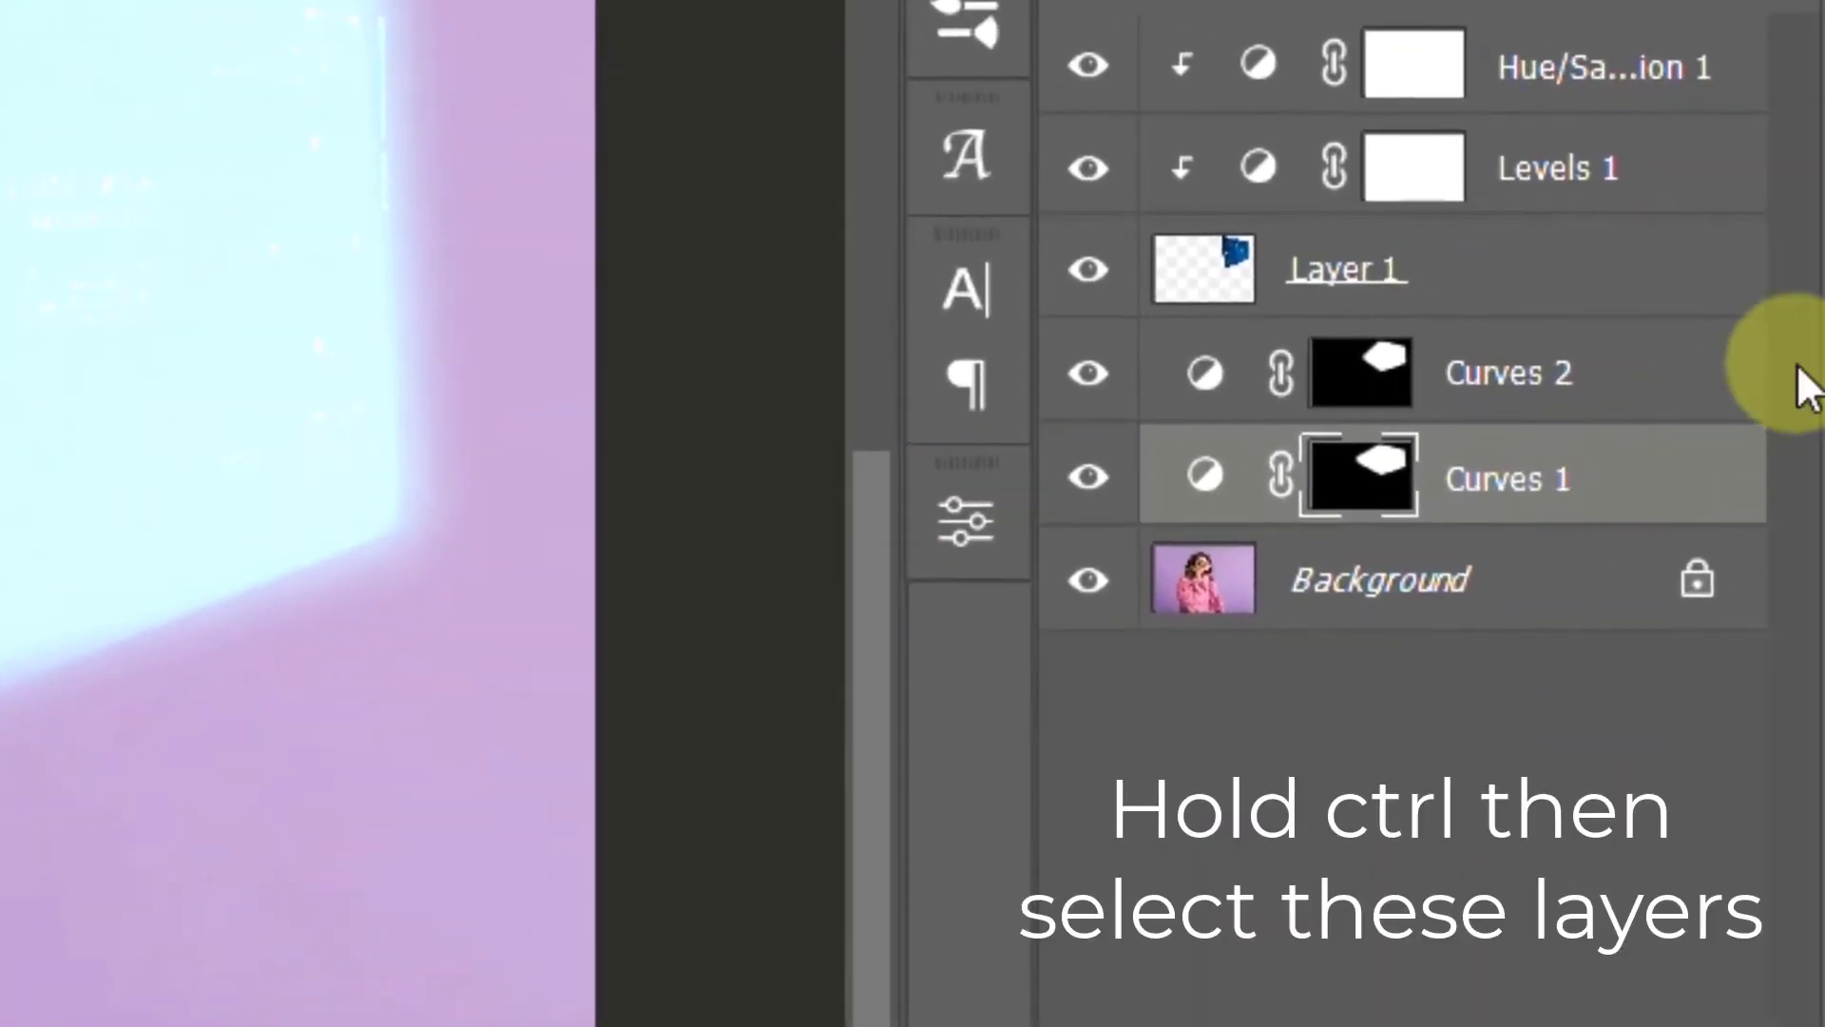
# - Group the Curves 1 and Curves 2 layers together and add a layer mask to the group
pyautogui.keyDown('ctrl'); pyautogui.click(1668, 380); pyautogui.keyUp('ctrl')
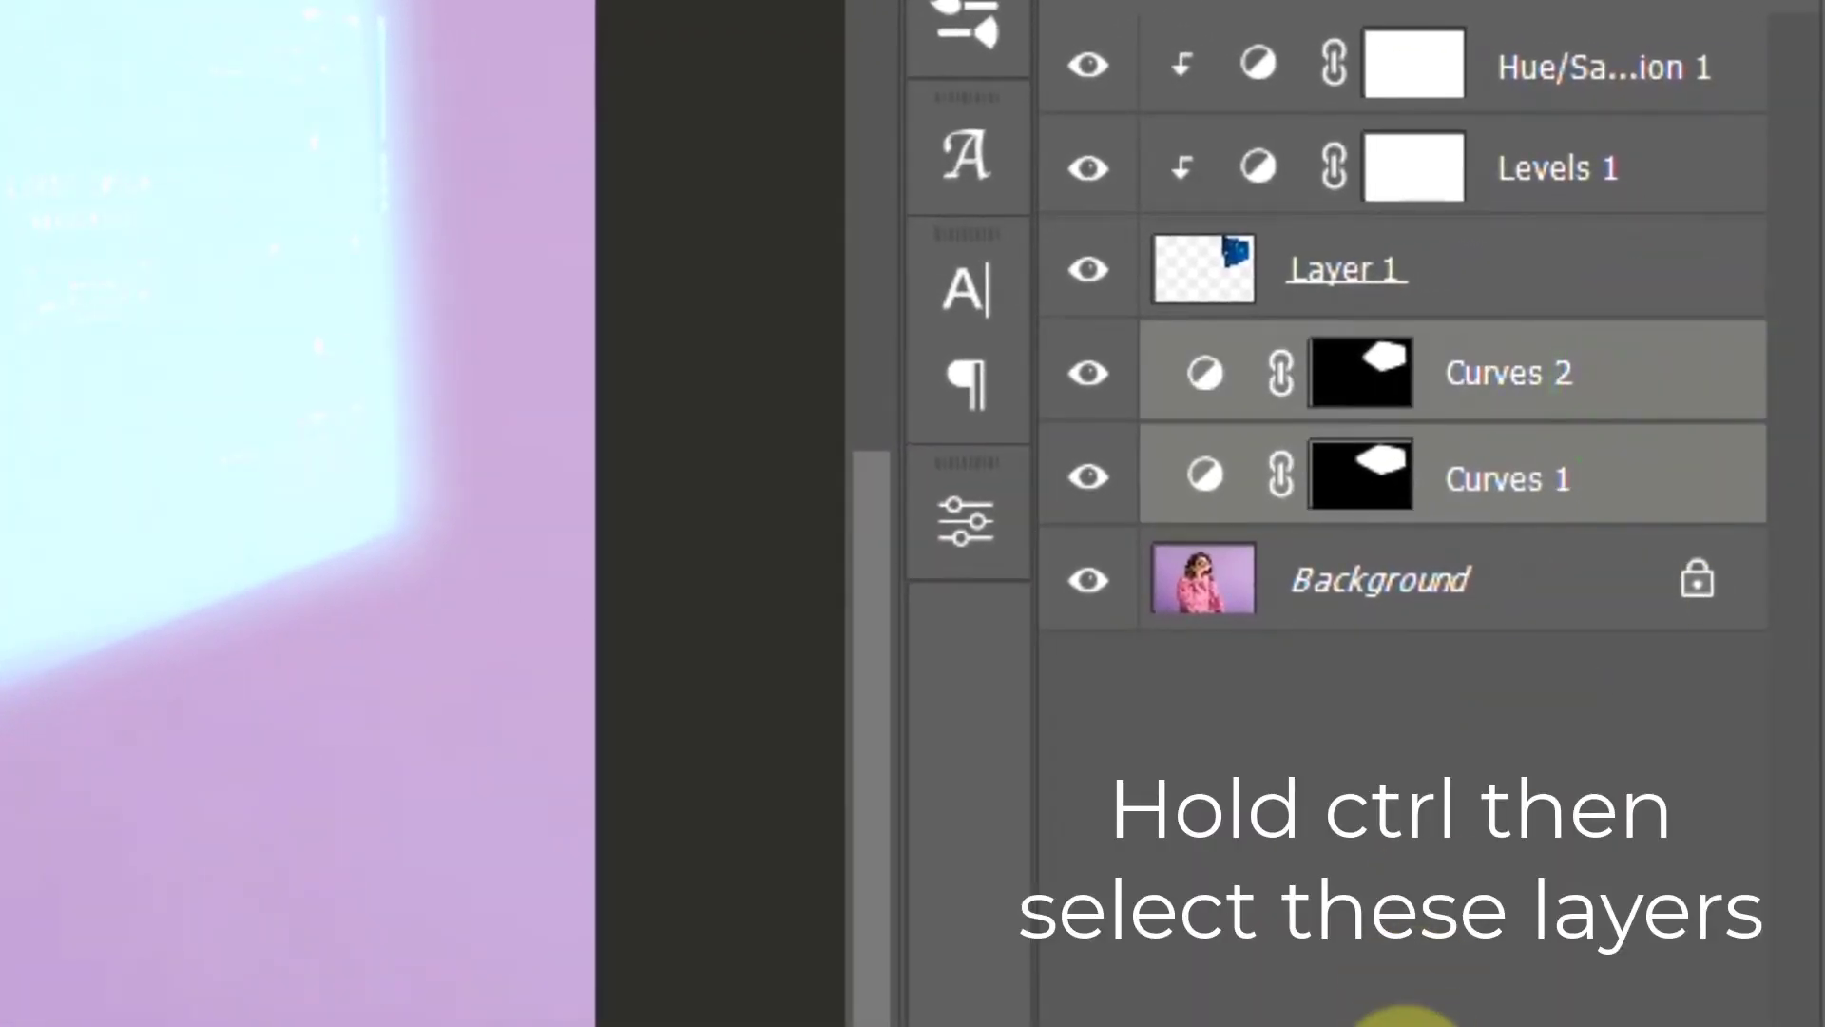
pyautogui.hotkey('ctrl', 'g')
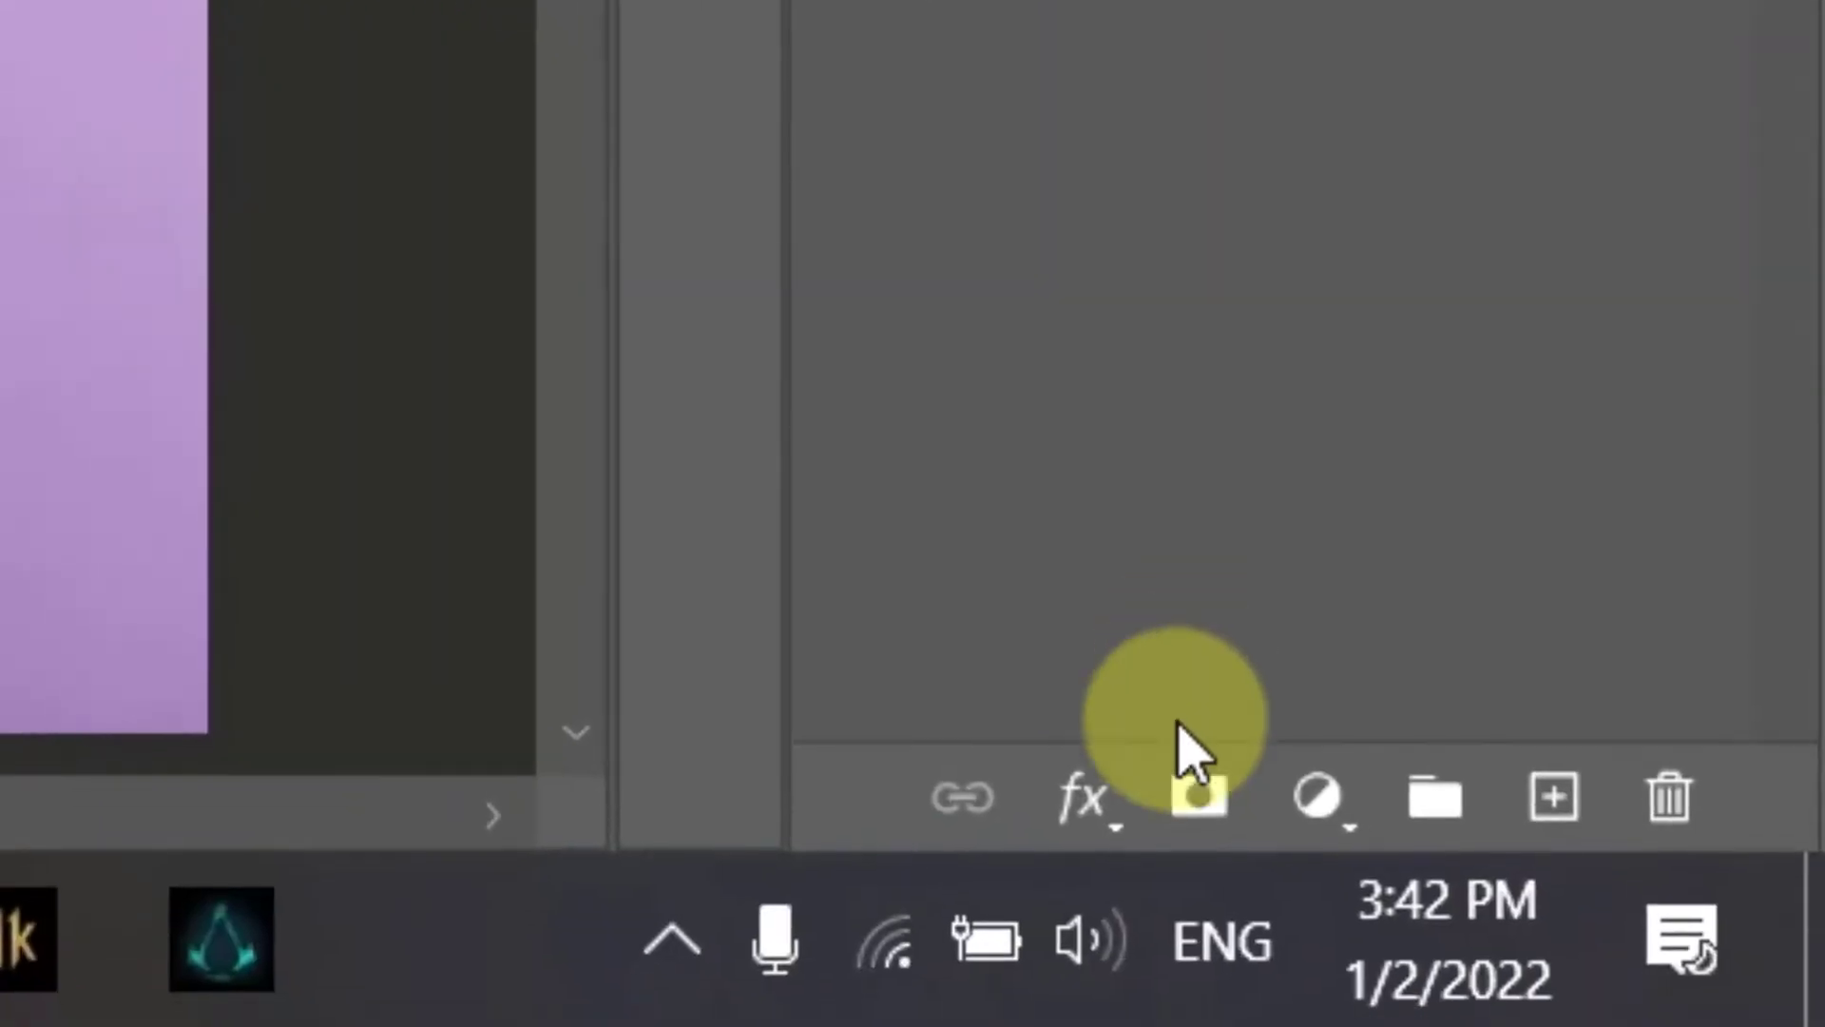
pyautogui.click(1171, 806)
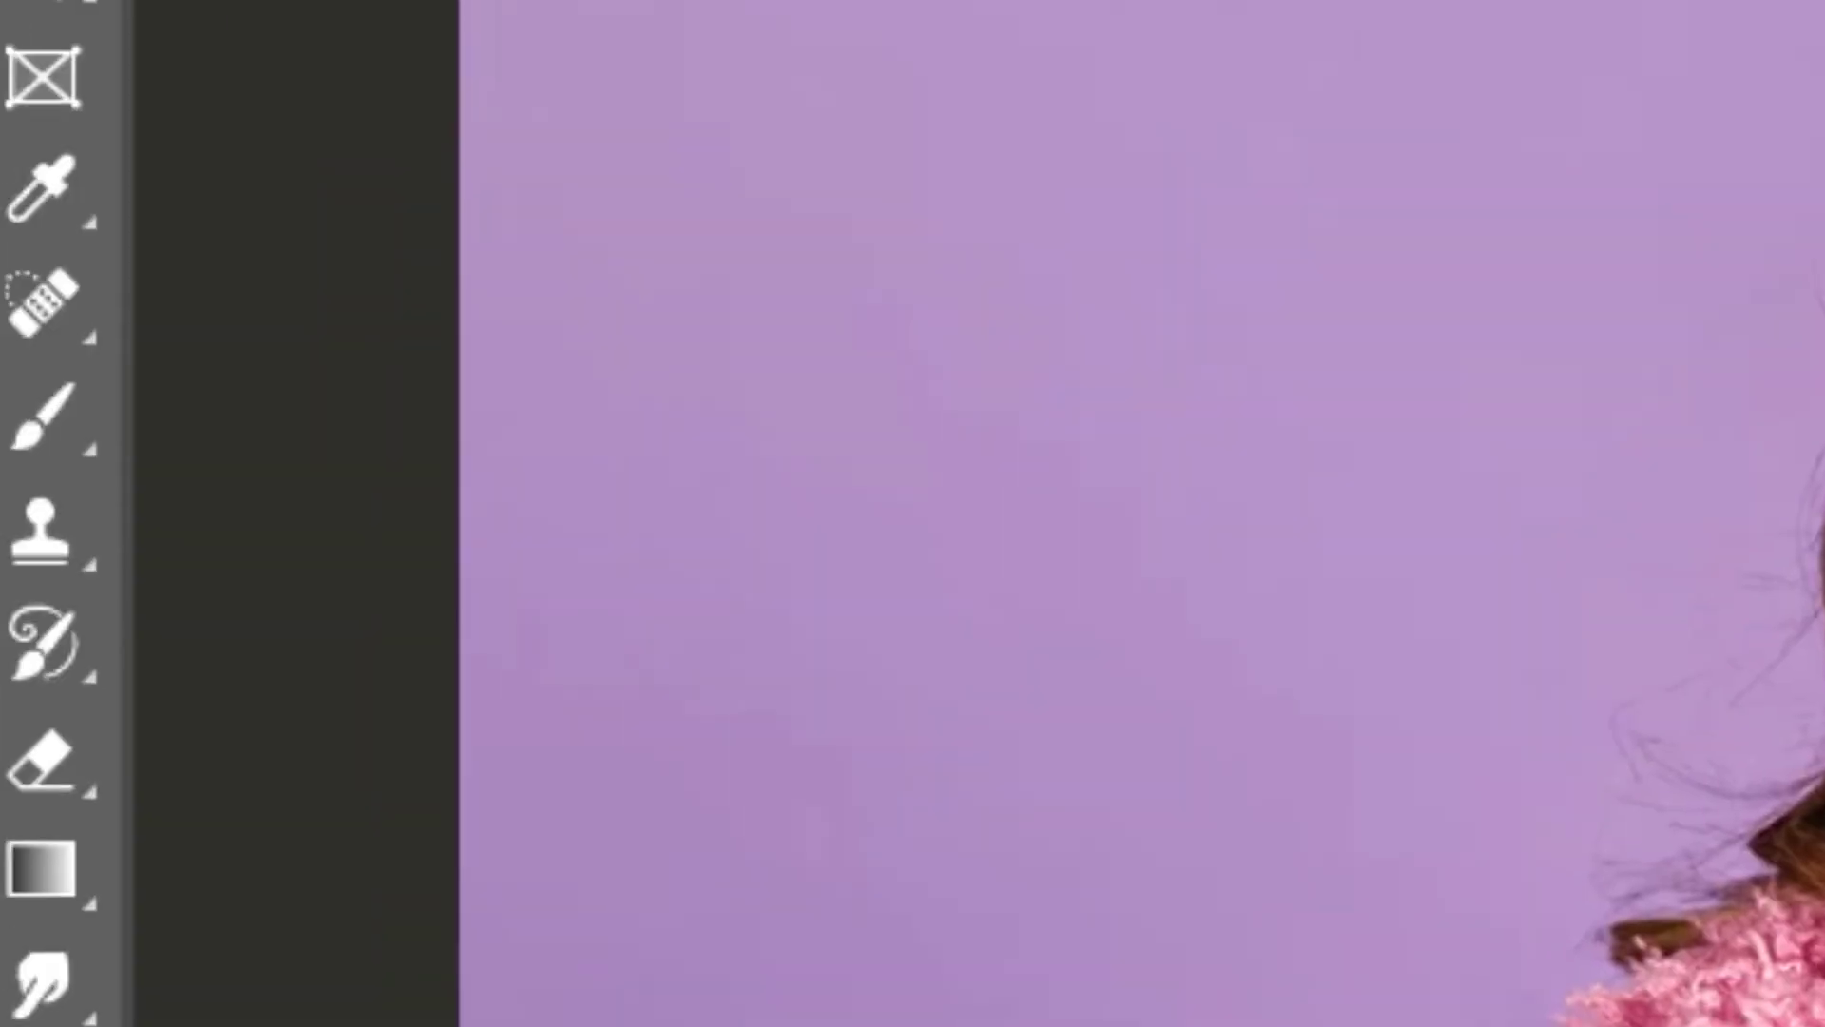
# - Set up a soft round brush with a size of 291 px, 0% hardness and 100% opacity
pyautogui.click(29, 418)
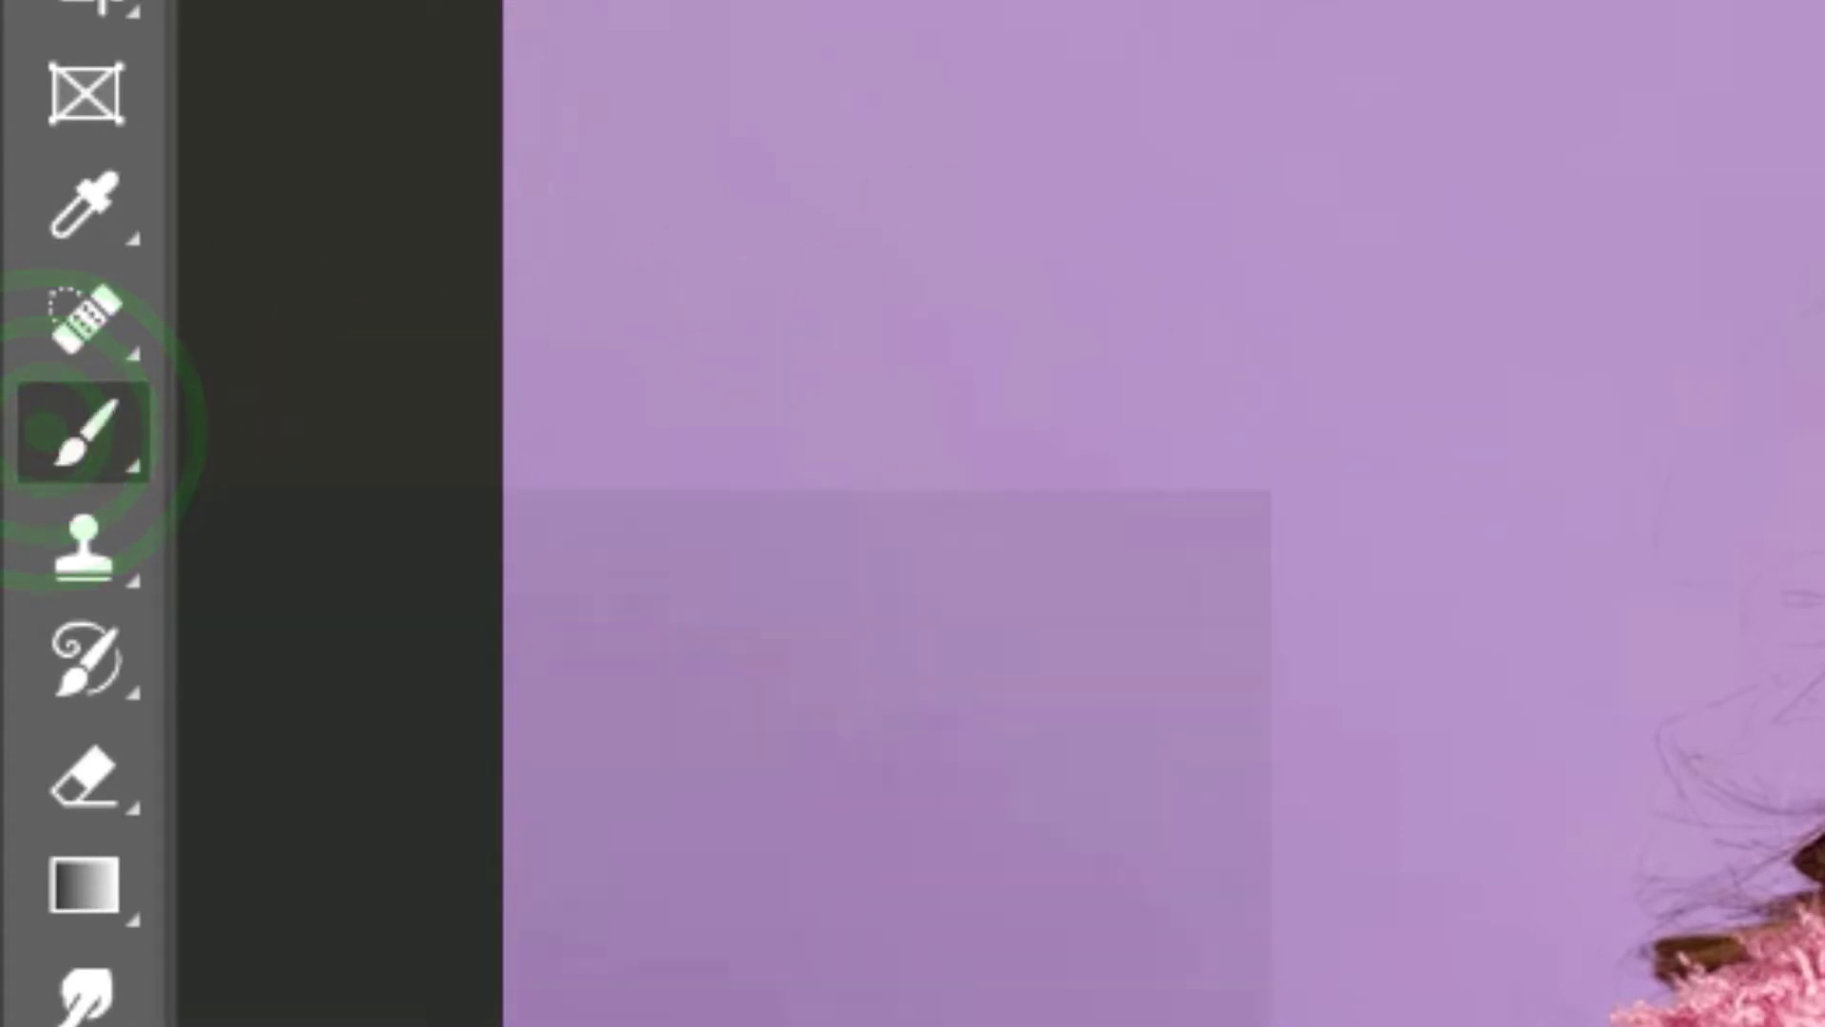
pyautogui.click(422, 128)
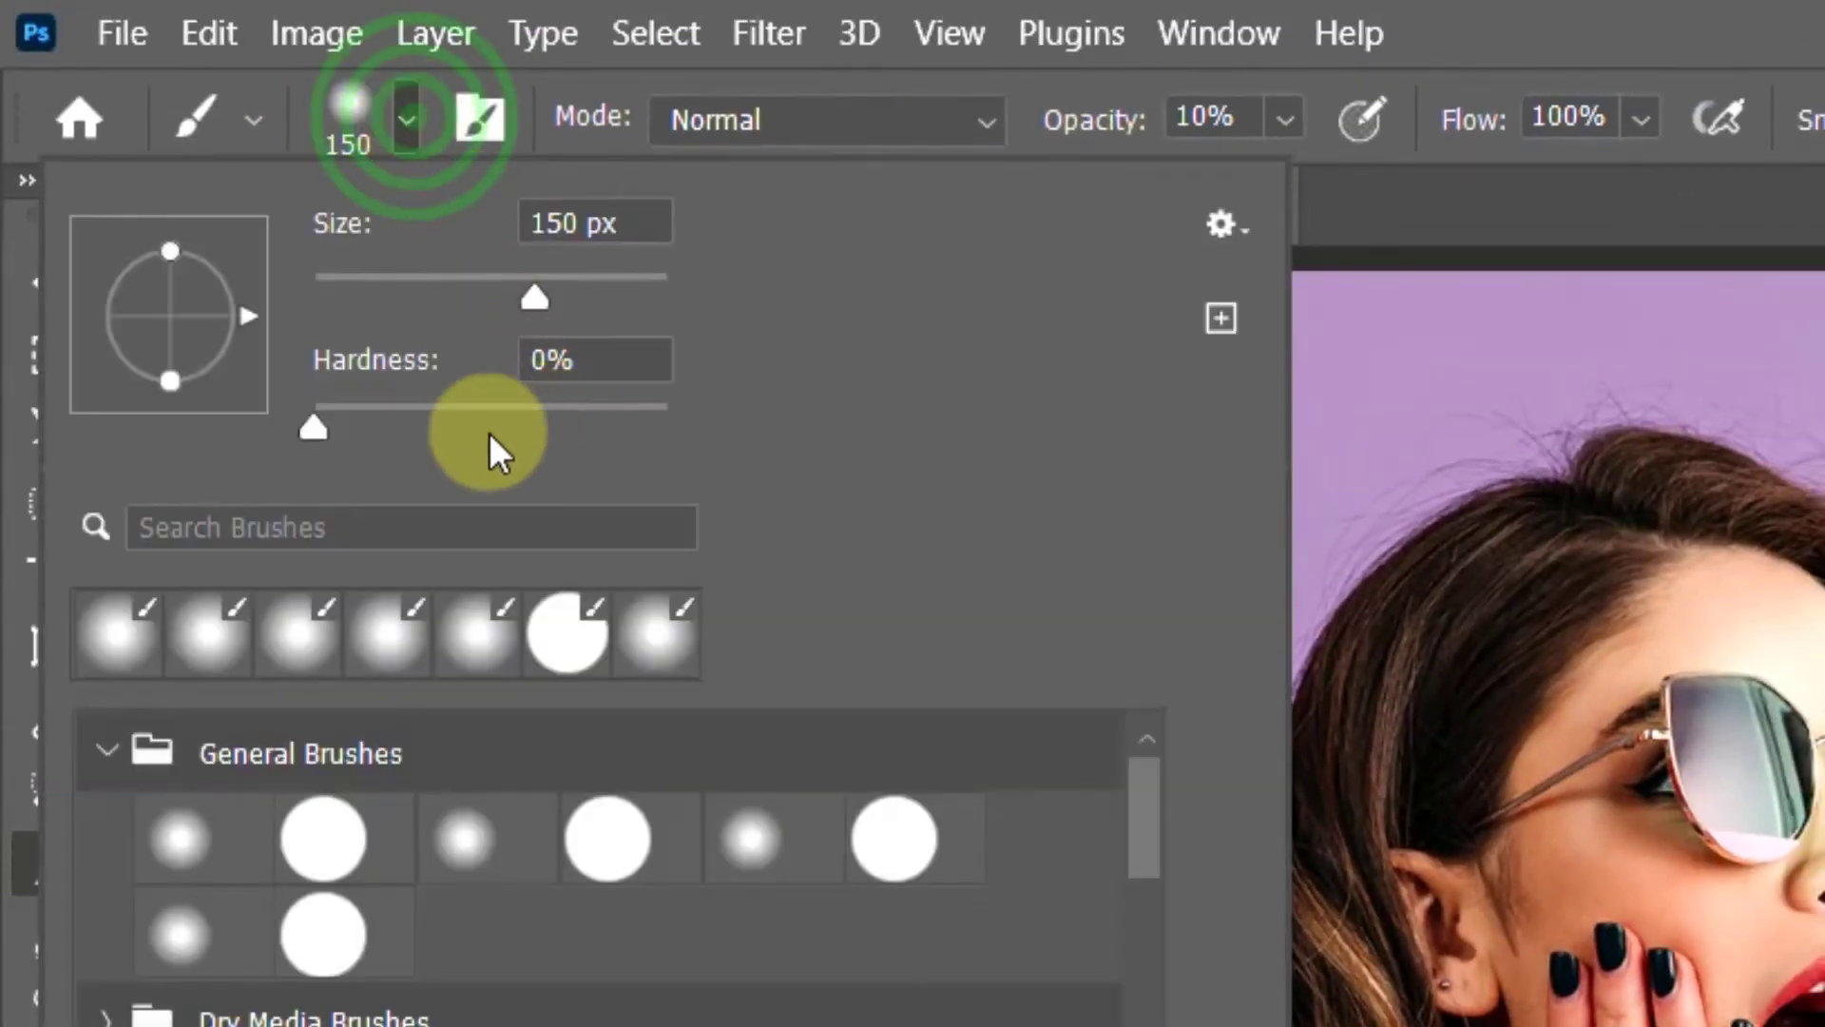
pyautogui.moveTo(327, 425)
pyautogui.mouseDown()
pyautogui.moveTo(378, 440)
pyautogui.moveTo(294, 440)
pyautogui.mouseUp()
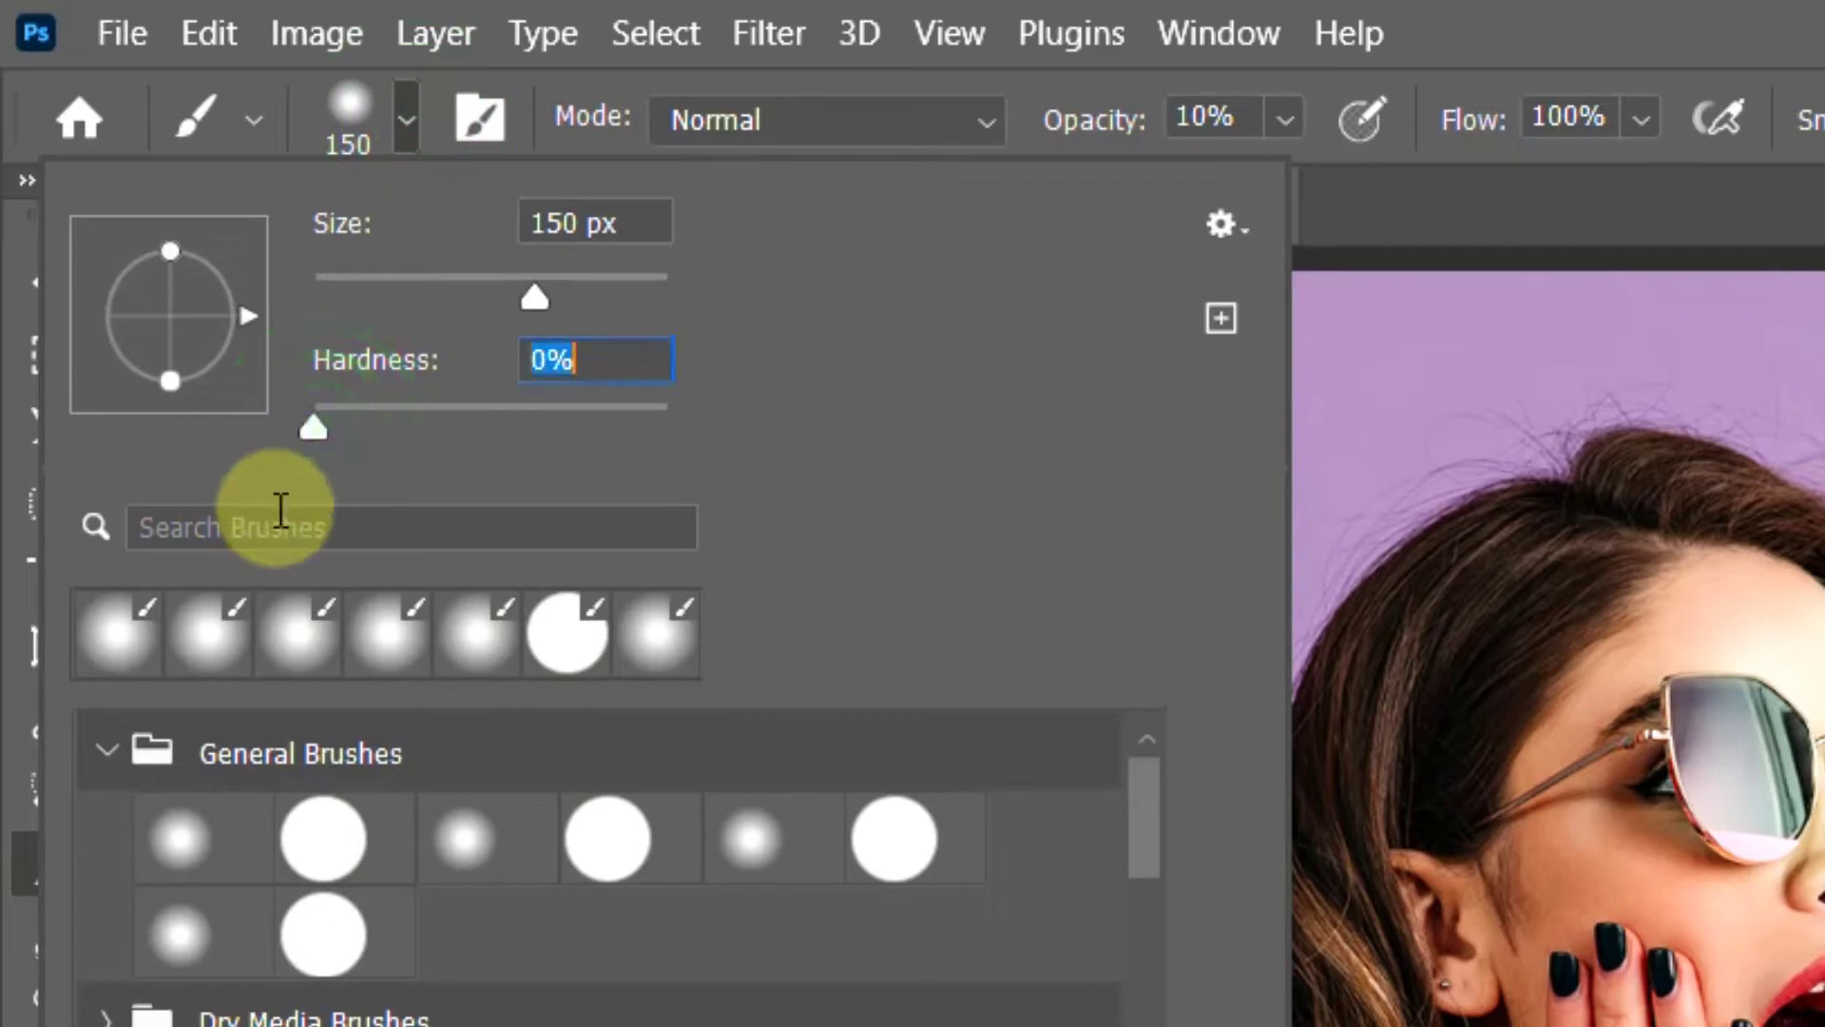
pyautogui.moveTo(538, 301); pyautogui.dragTo(600, 297)
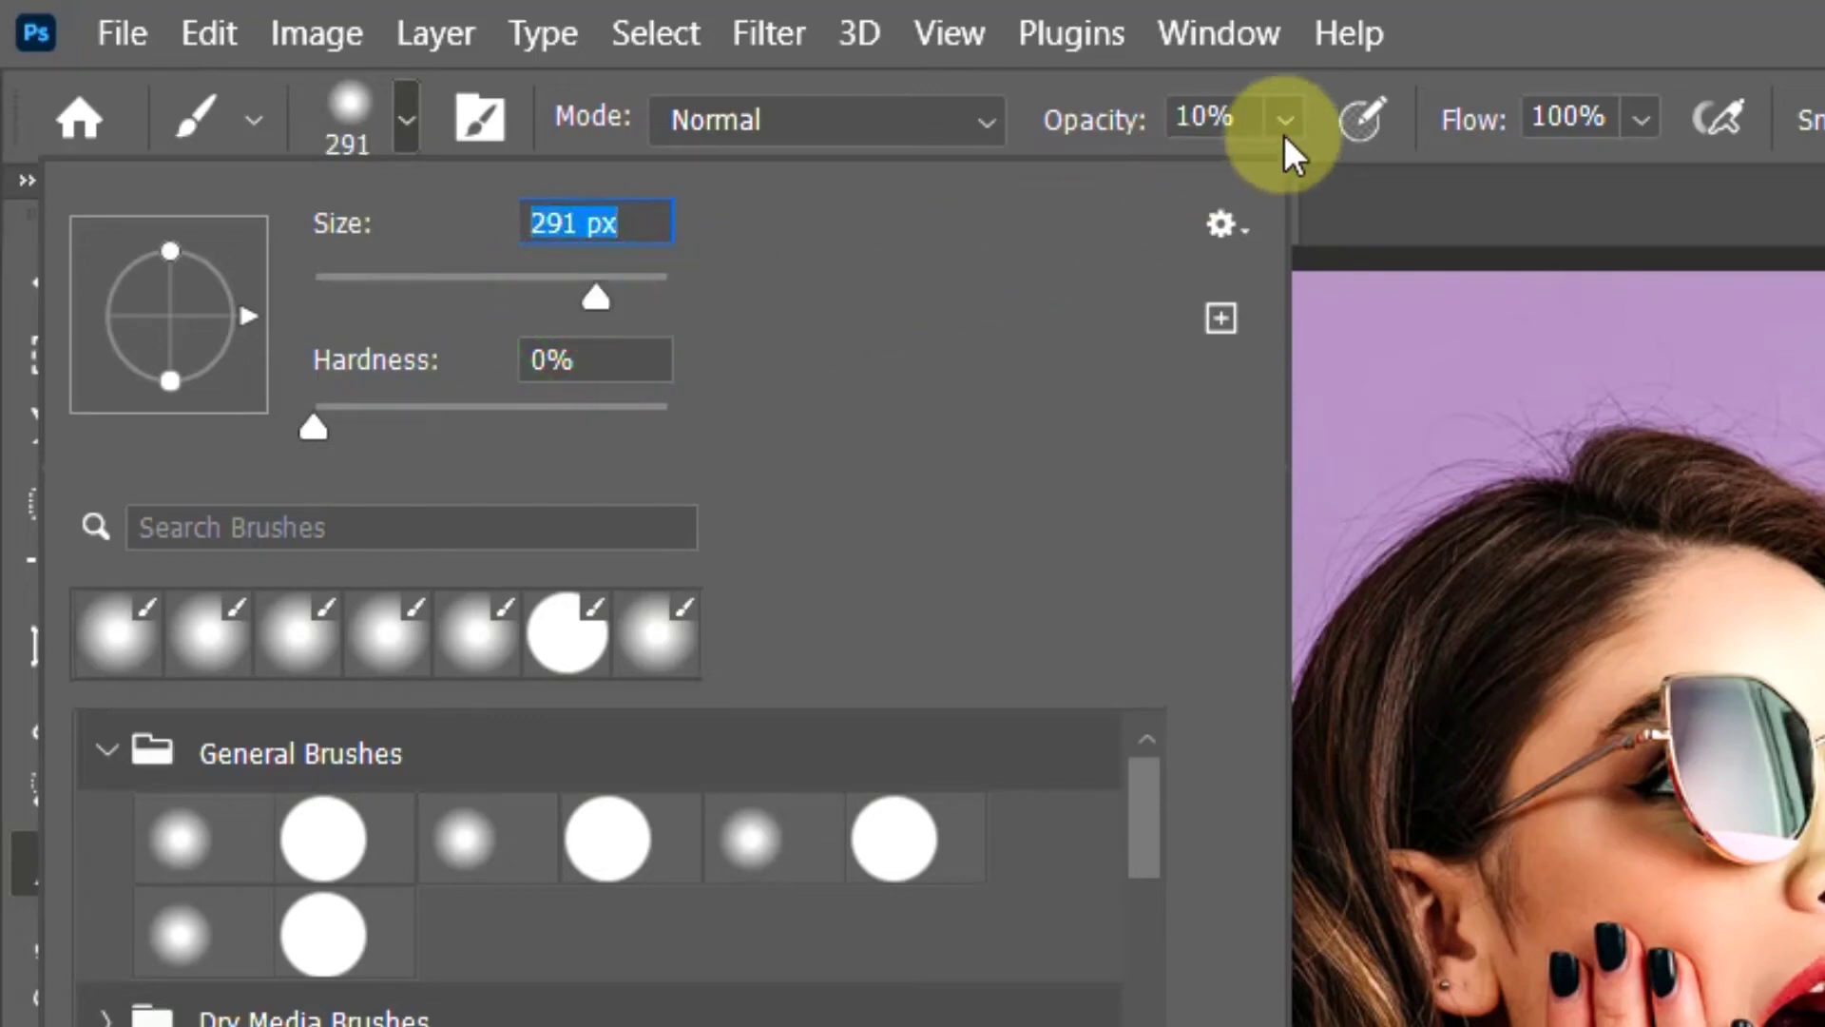
pyautogui.moveTo(1285, 135)
pyautogui.mouseDown()
pyautogui.moveTo(1286, 179)
pyautogui.moveTo(1569, 183)
pyautogui.moveTo(1686, 90)
pyautogui.mouseUp()
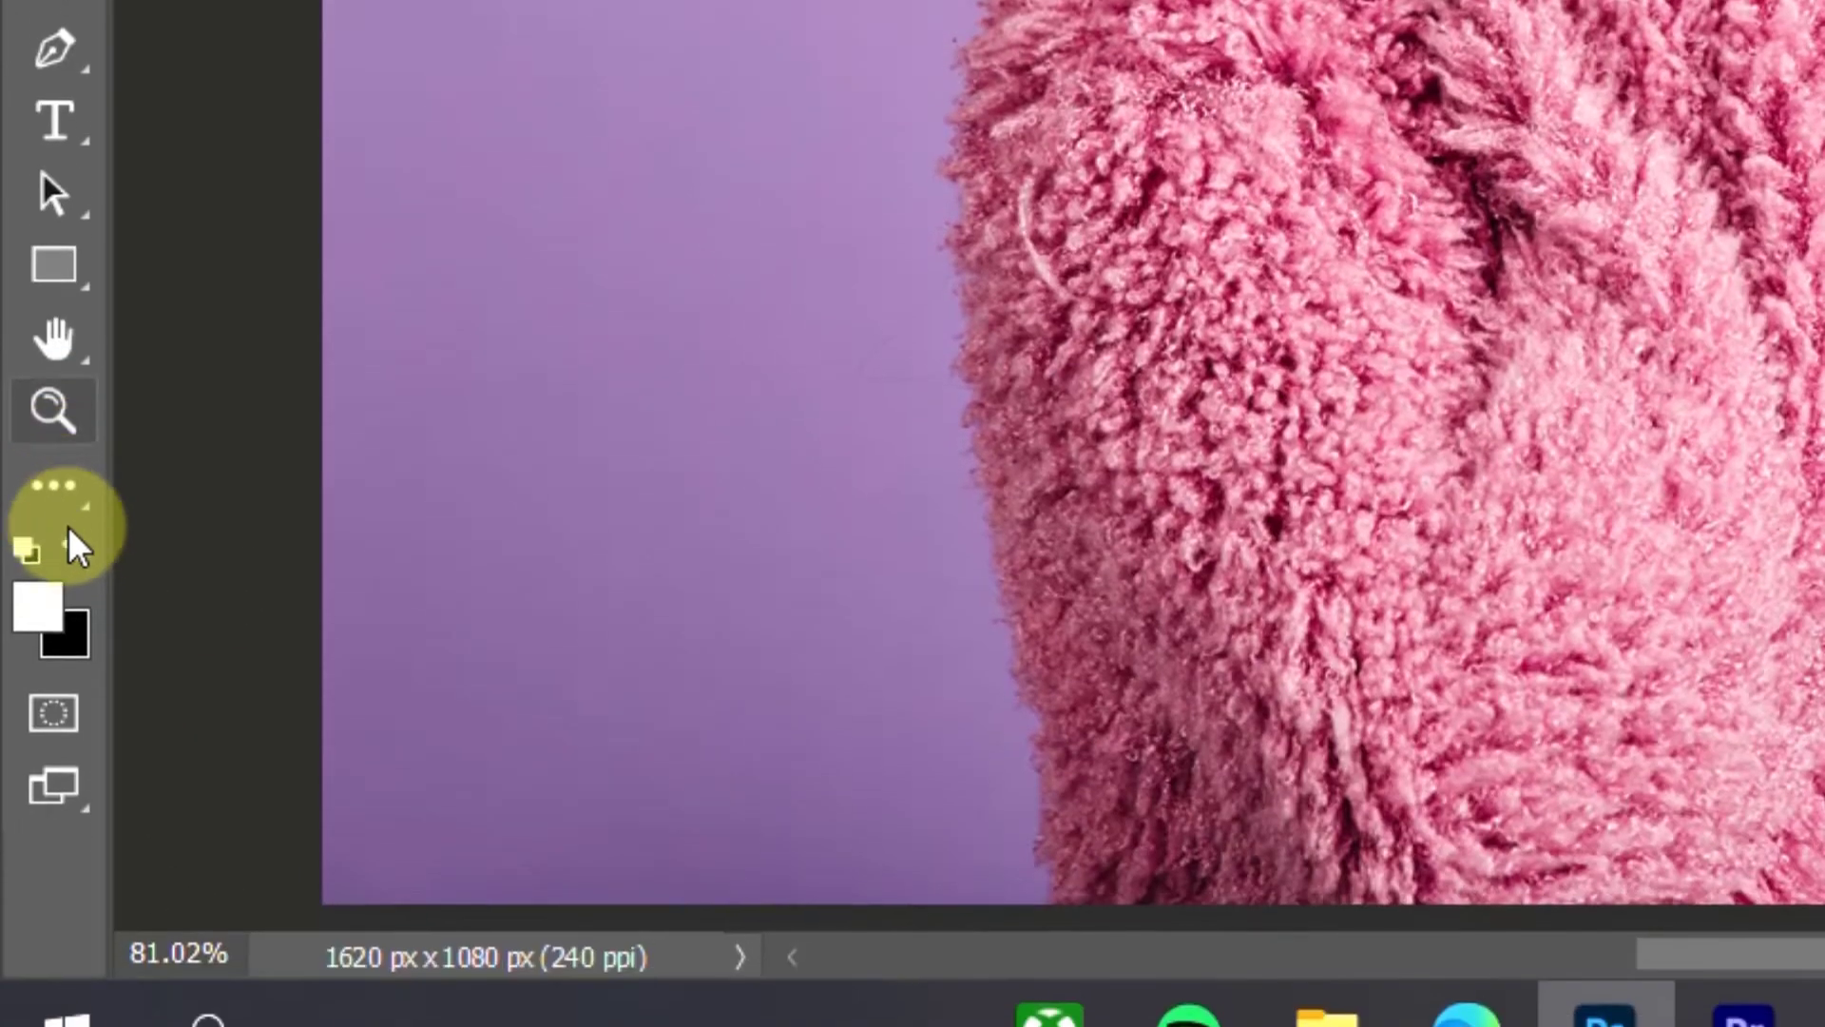
# - Make black the foreground color and paint on the Group 1 mask across the infographic panel to reduce the glow there
pyautogui.click(76, 553)
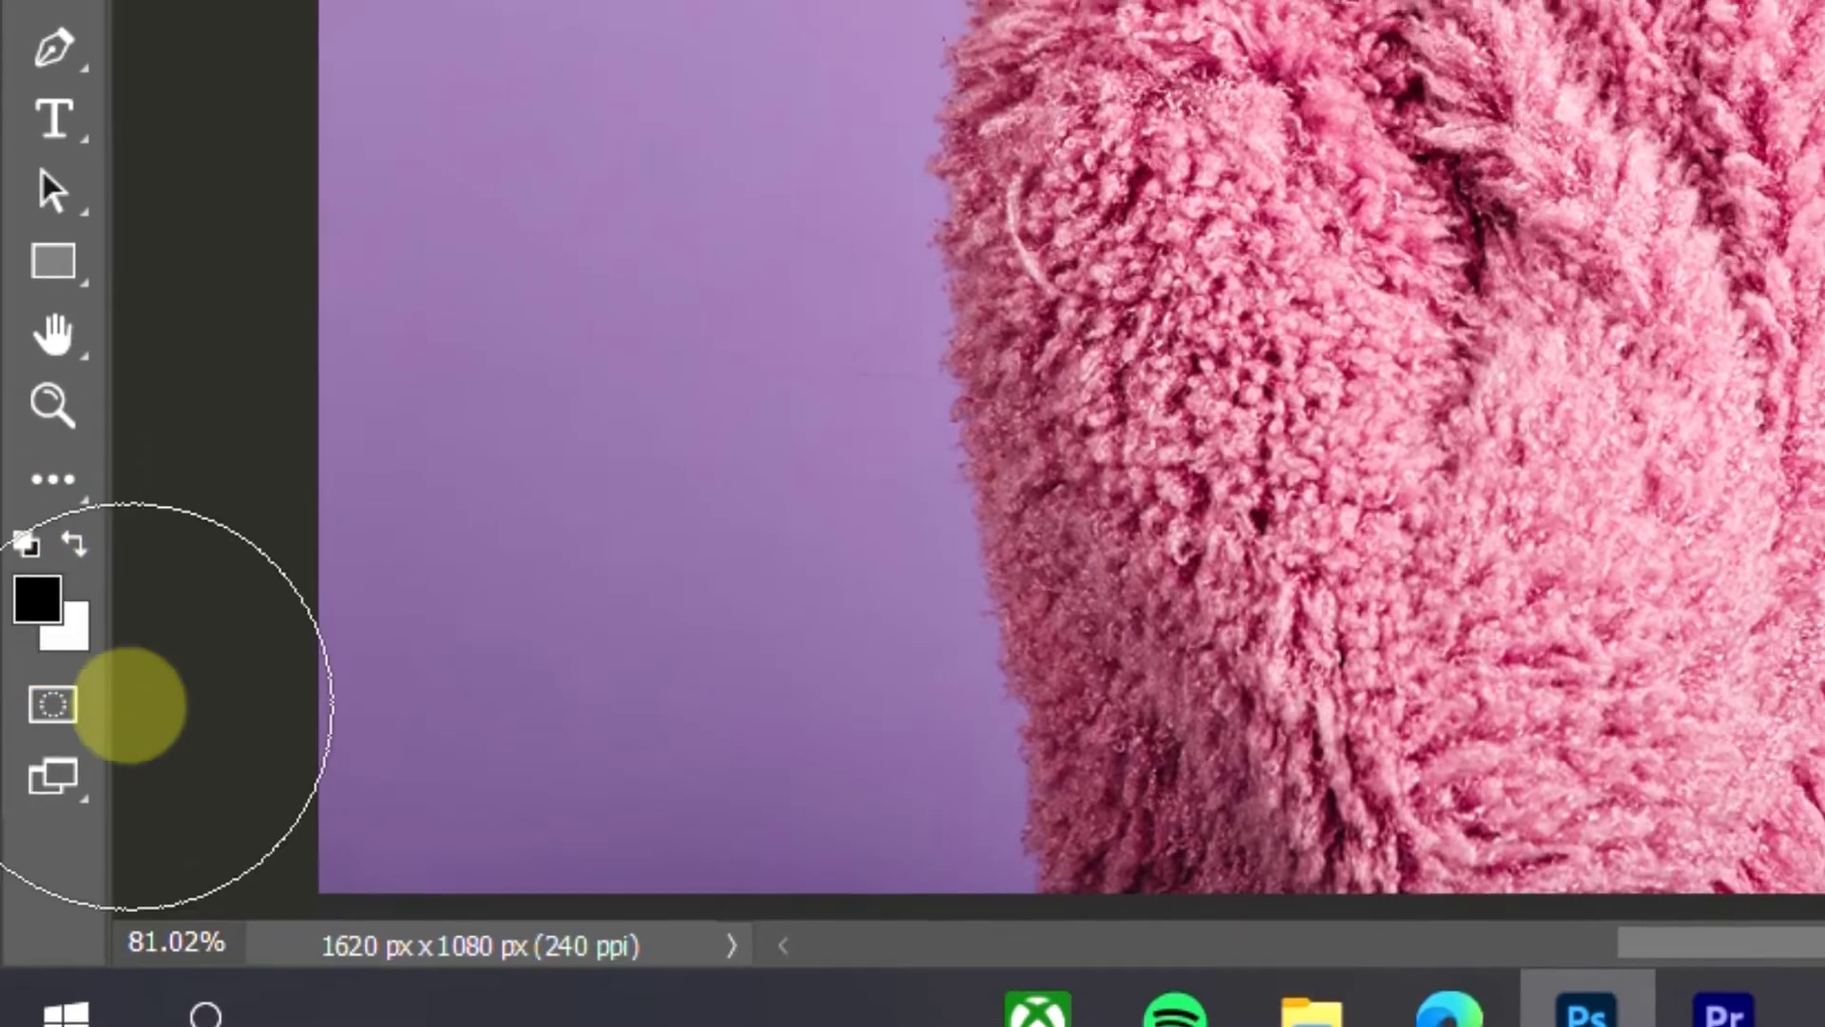
pyautogui.moveTo(1285, 404)
pyautogui.mouseDown()
pyautogui.moveTo(1290, 270)
pyautogui.moveTo(1318, 274)
pyautogui.moveTo(1265, 296)
pyautogui.moveTo(1223, 399)
pyautogui.moveTo(1160, 81)
pyautogui.moveTo(1133, 92)
pyautogui.moveTo(1127, 205)
pyautogui.moveTo(1071, 112)
pyautogui.moveTo(1093, 151)
pyautogui.moveTo(1132, 449)
pyautogui.moveTo(1153, 469)
pyautogui.moveTo(1113, 548)
pyautogui.moveTo(1087, 463)
pyautogui.moveTo(1099, 366)
pyautogui.moveTo(1063, 163)
pyautogui.mouseUp()
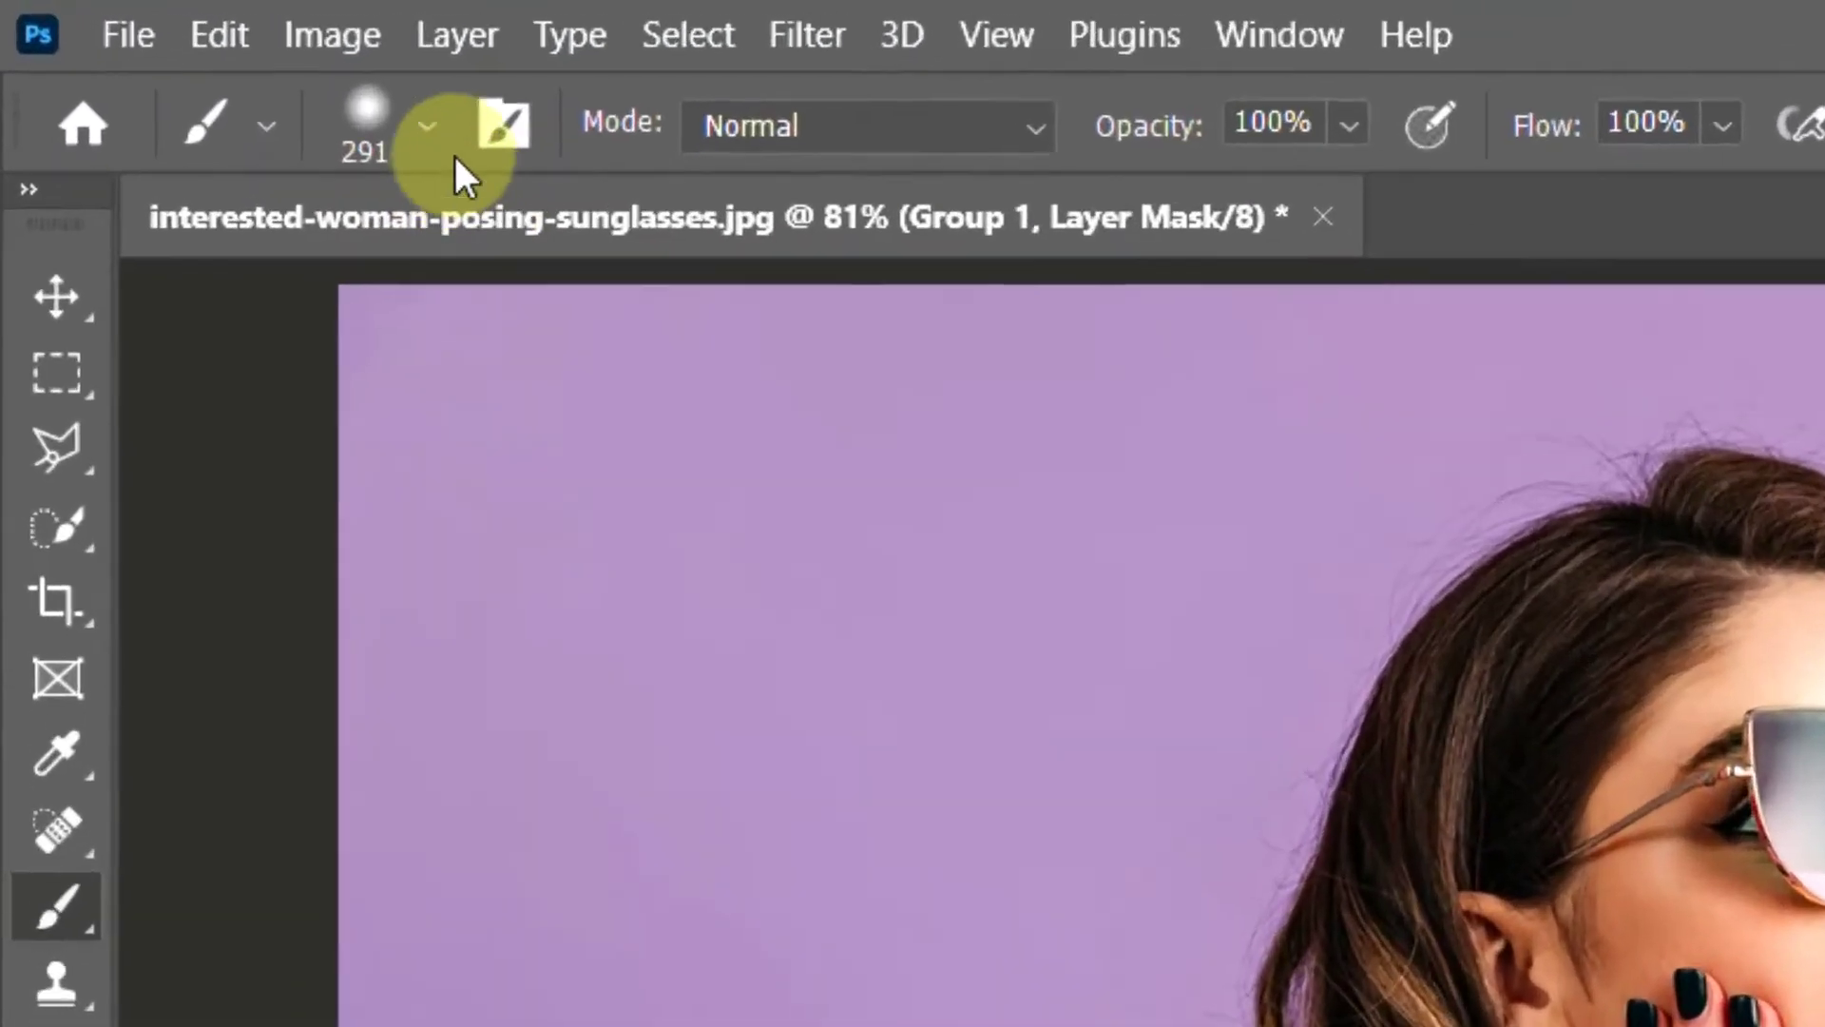
# - Enlarge the soft round brush to 401 px and lower its opacity to 9%
pyautogui.click(172, 51)
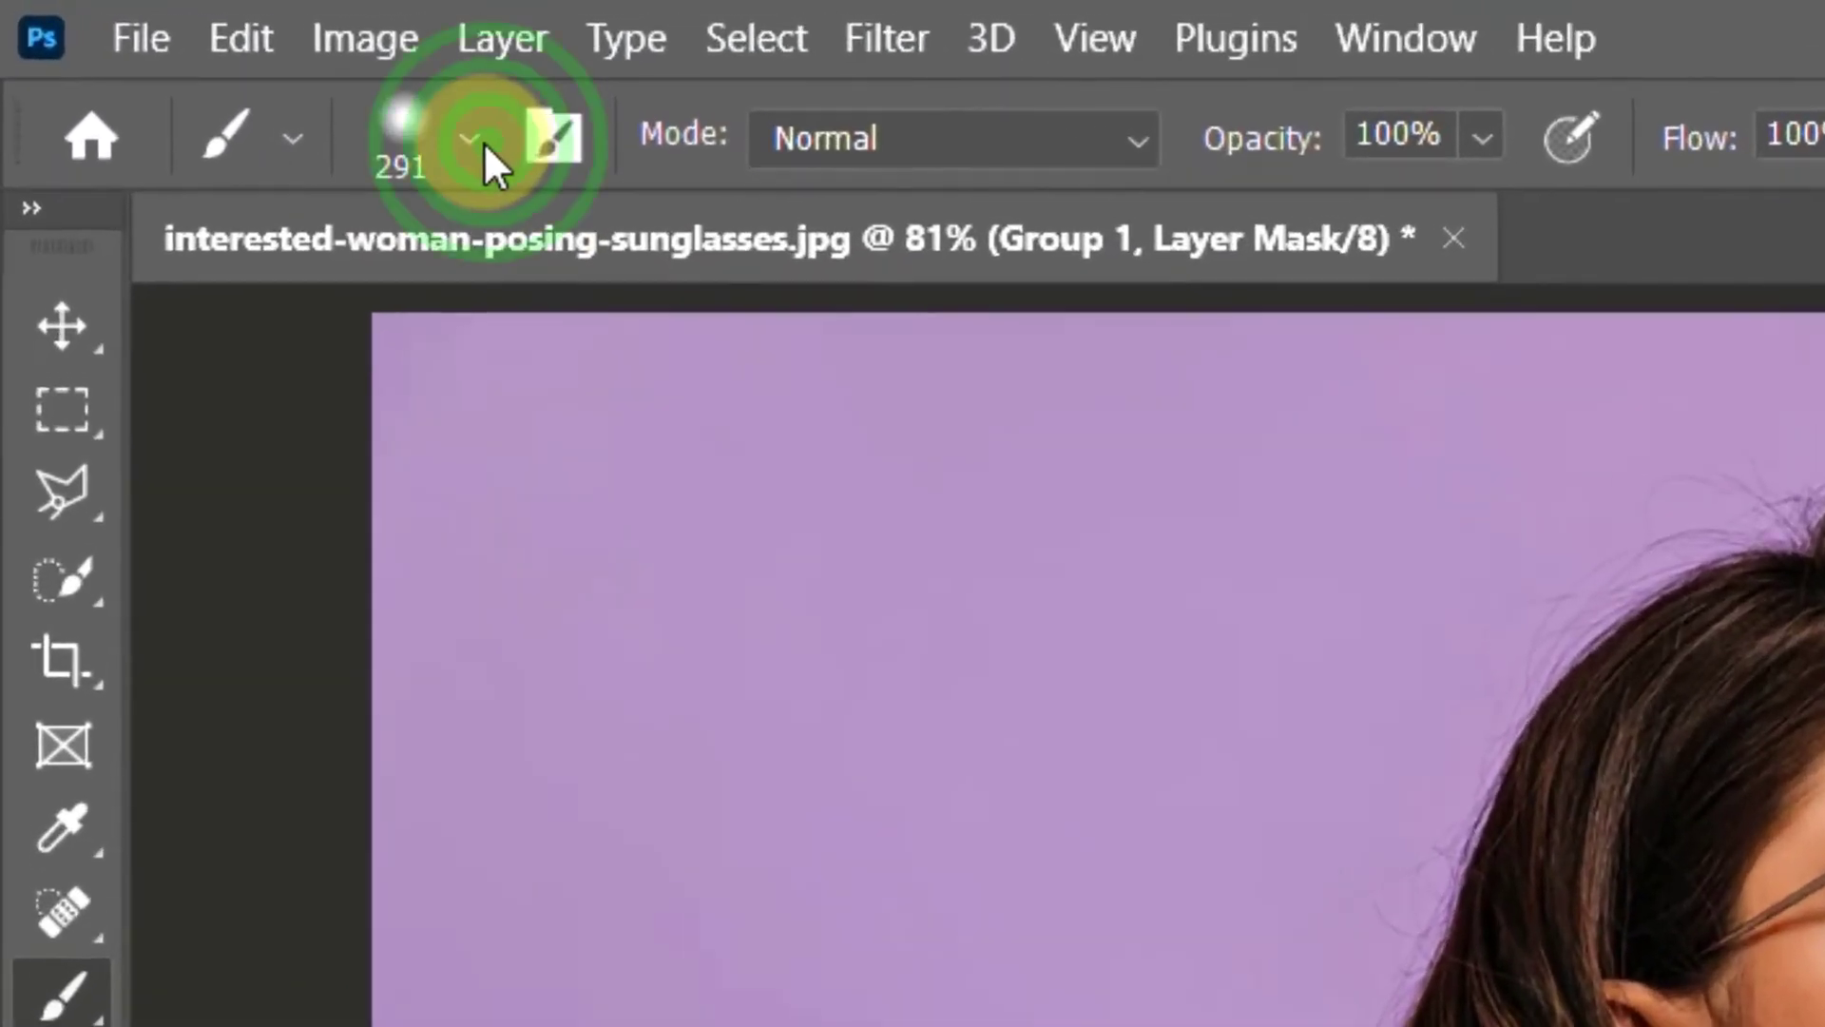
pyautogui.moveTo(688, 343); pyautogui.dragTo(713, 344)
pyautogui.click(1482, 138)
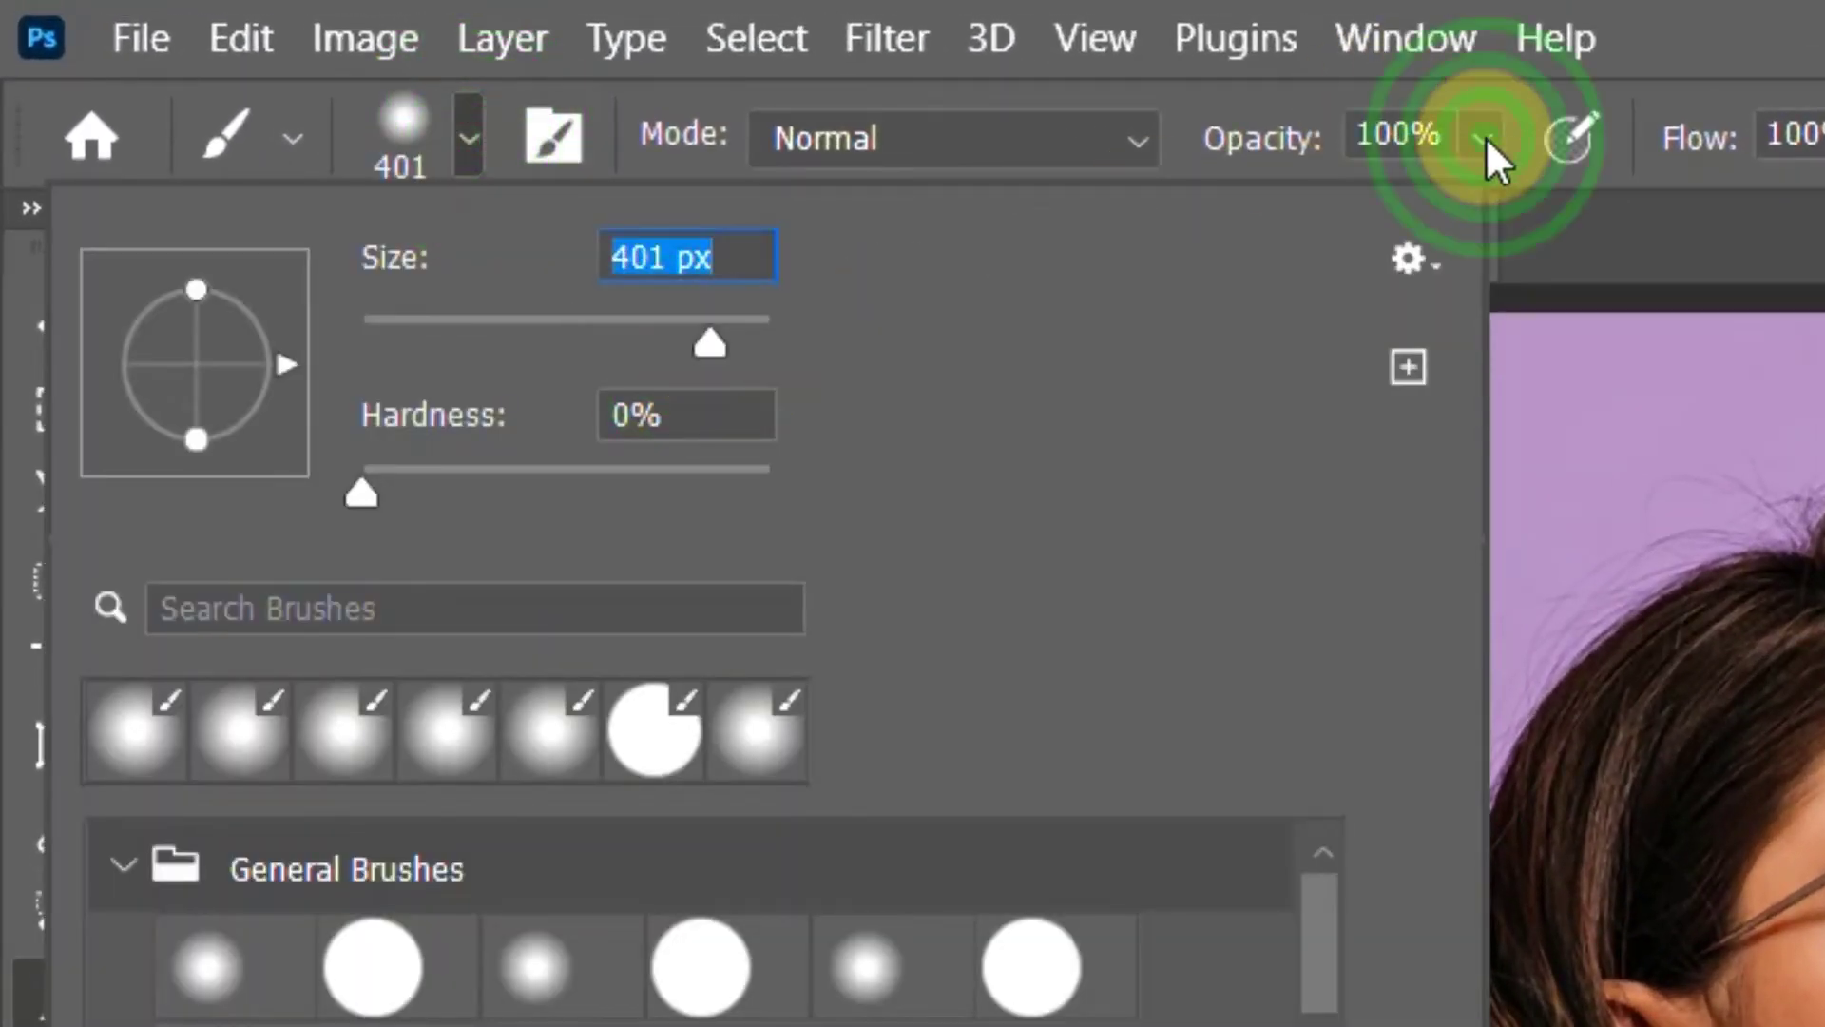
pyautogui.moveTo(1315, 217); pyautogui.dragTo(1281, 217)
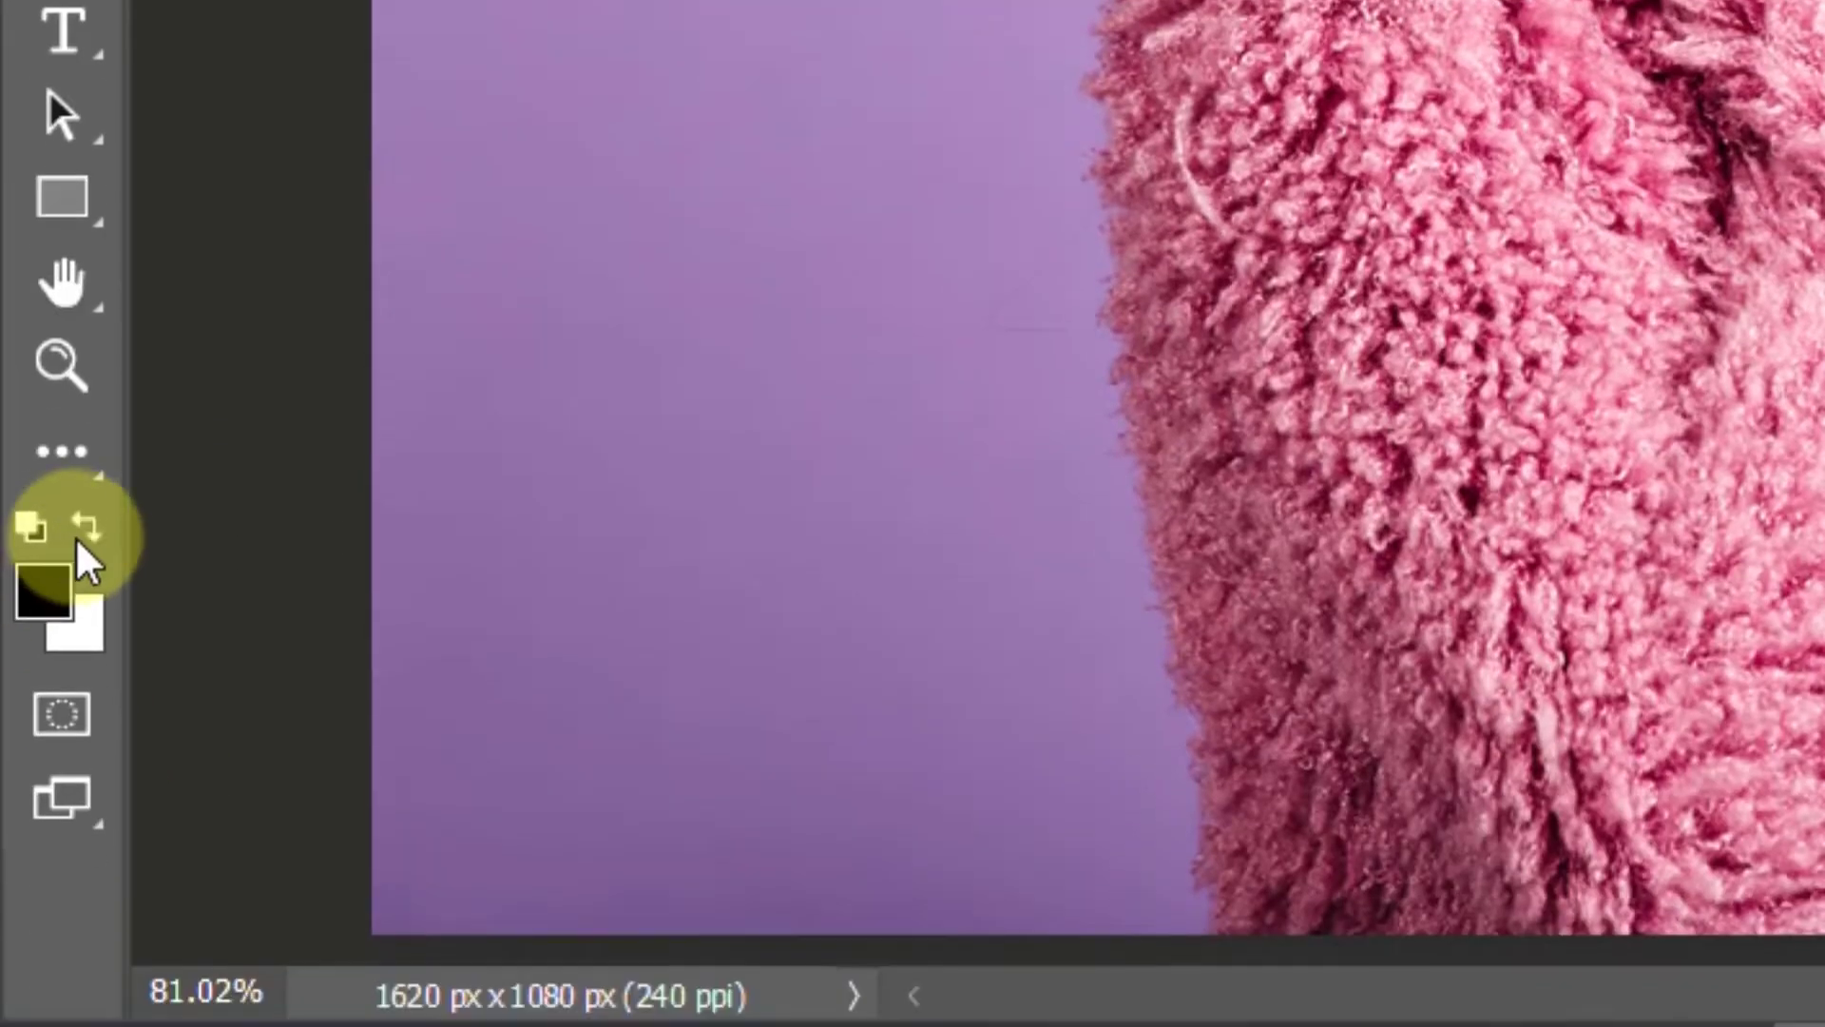
# - Make white the foreground color and paint on the Group 1 mask over the beam between the sunglasses and the infographic panel
pyautogui.click(85, 528)
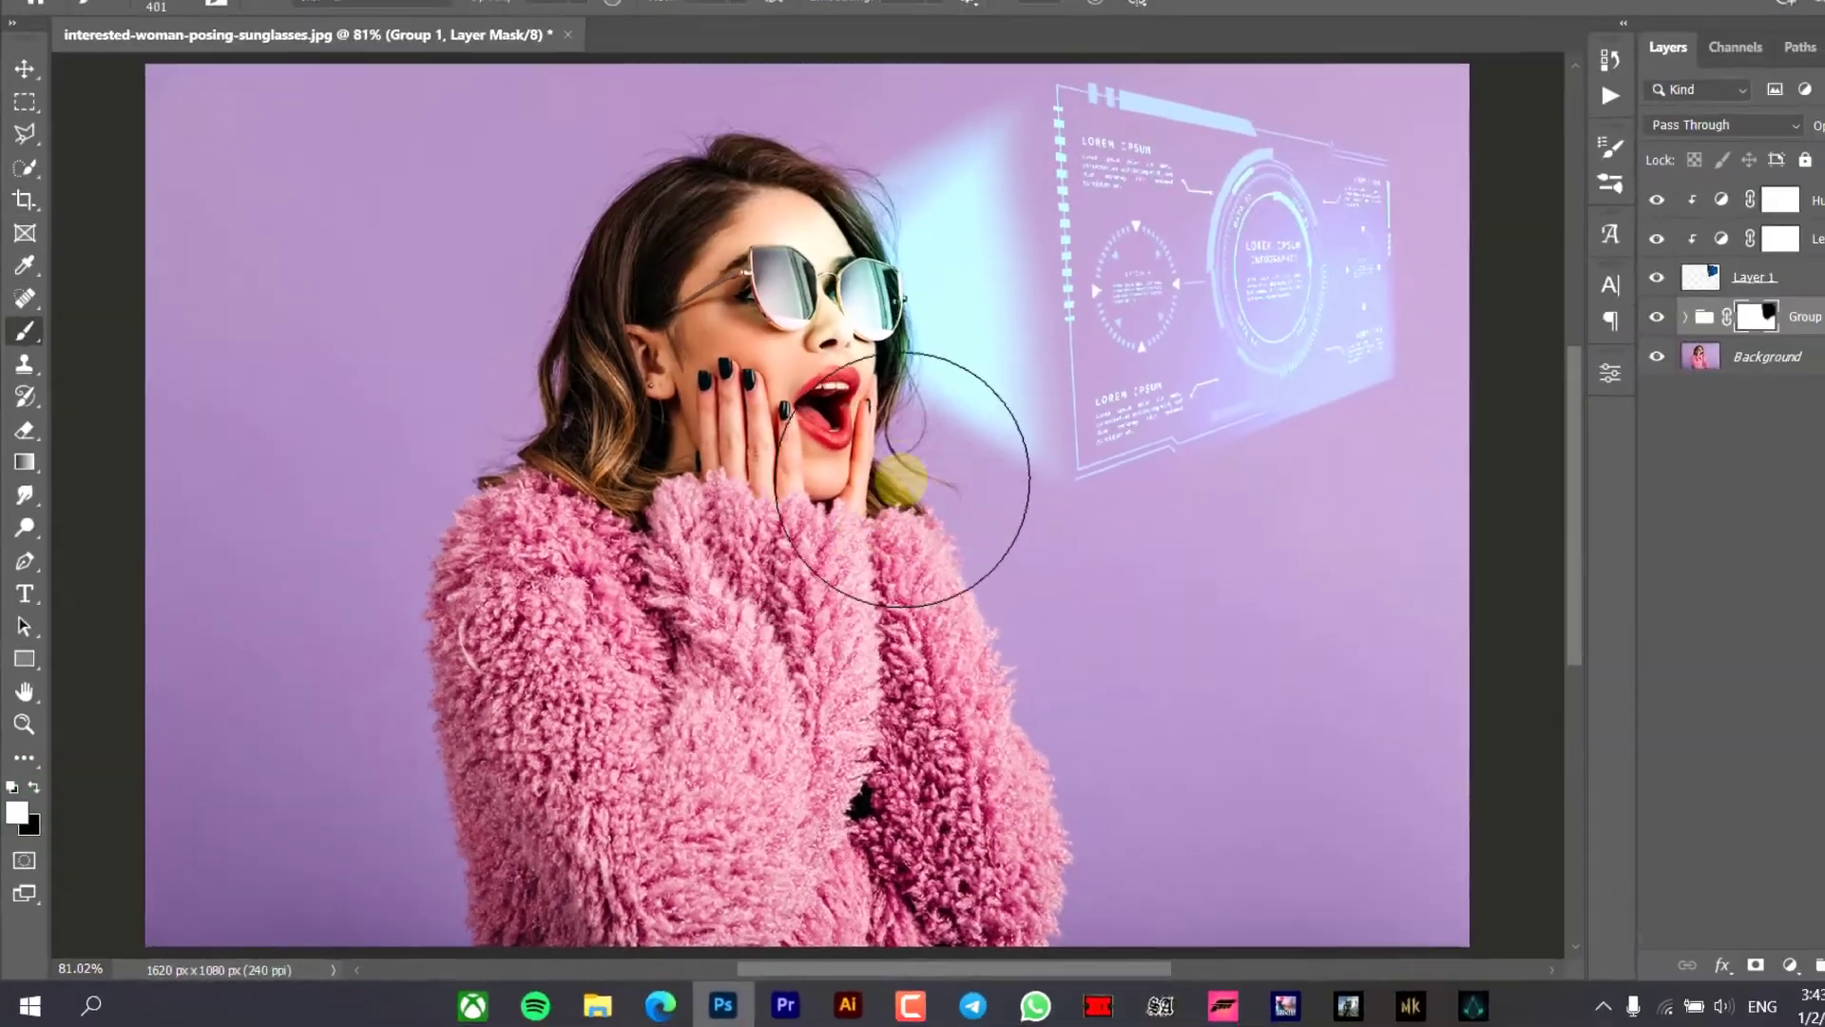
pyautogui.click(865, 522)
pyautogui.click(861, 438)
pyautogui.click(858, 462)
pyautogui.click(876, 335)
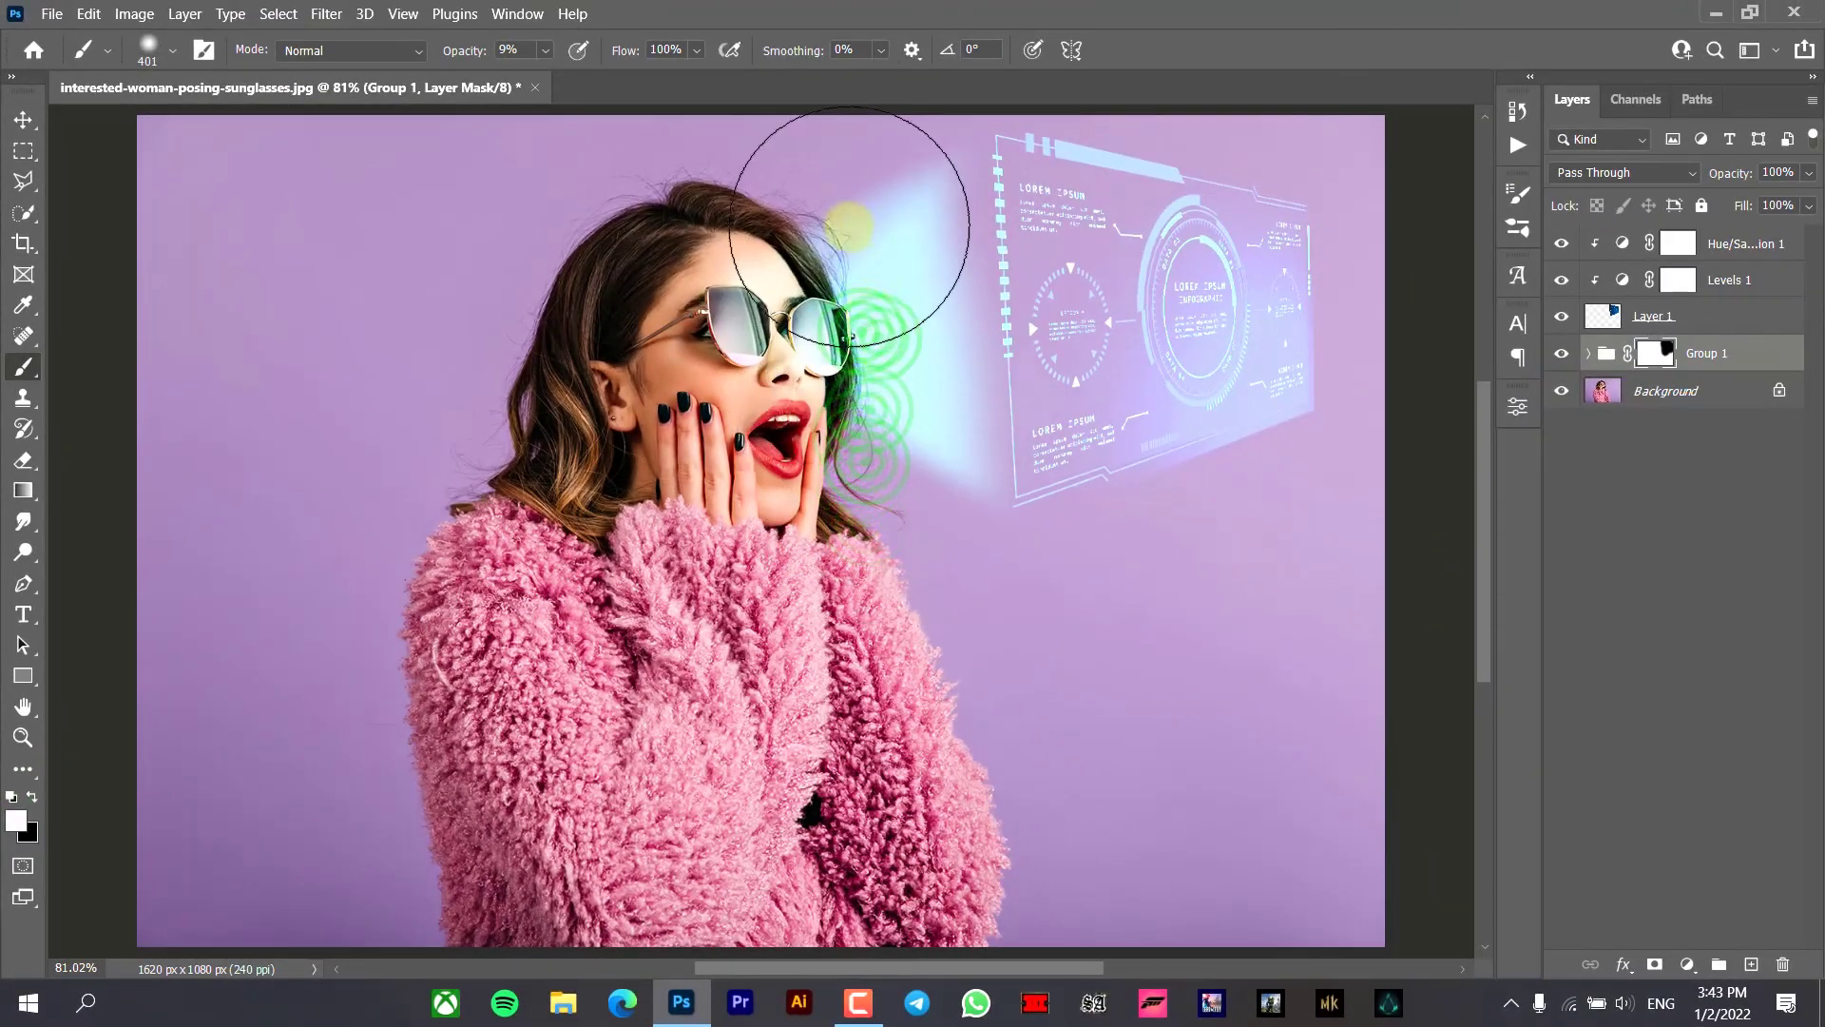
pyautogui.click(880, 268)
pyautogui.click(893, 388)
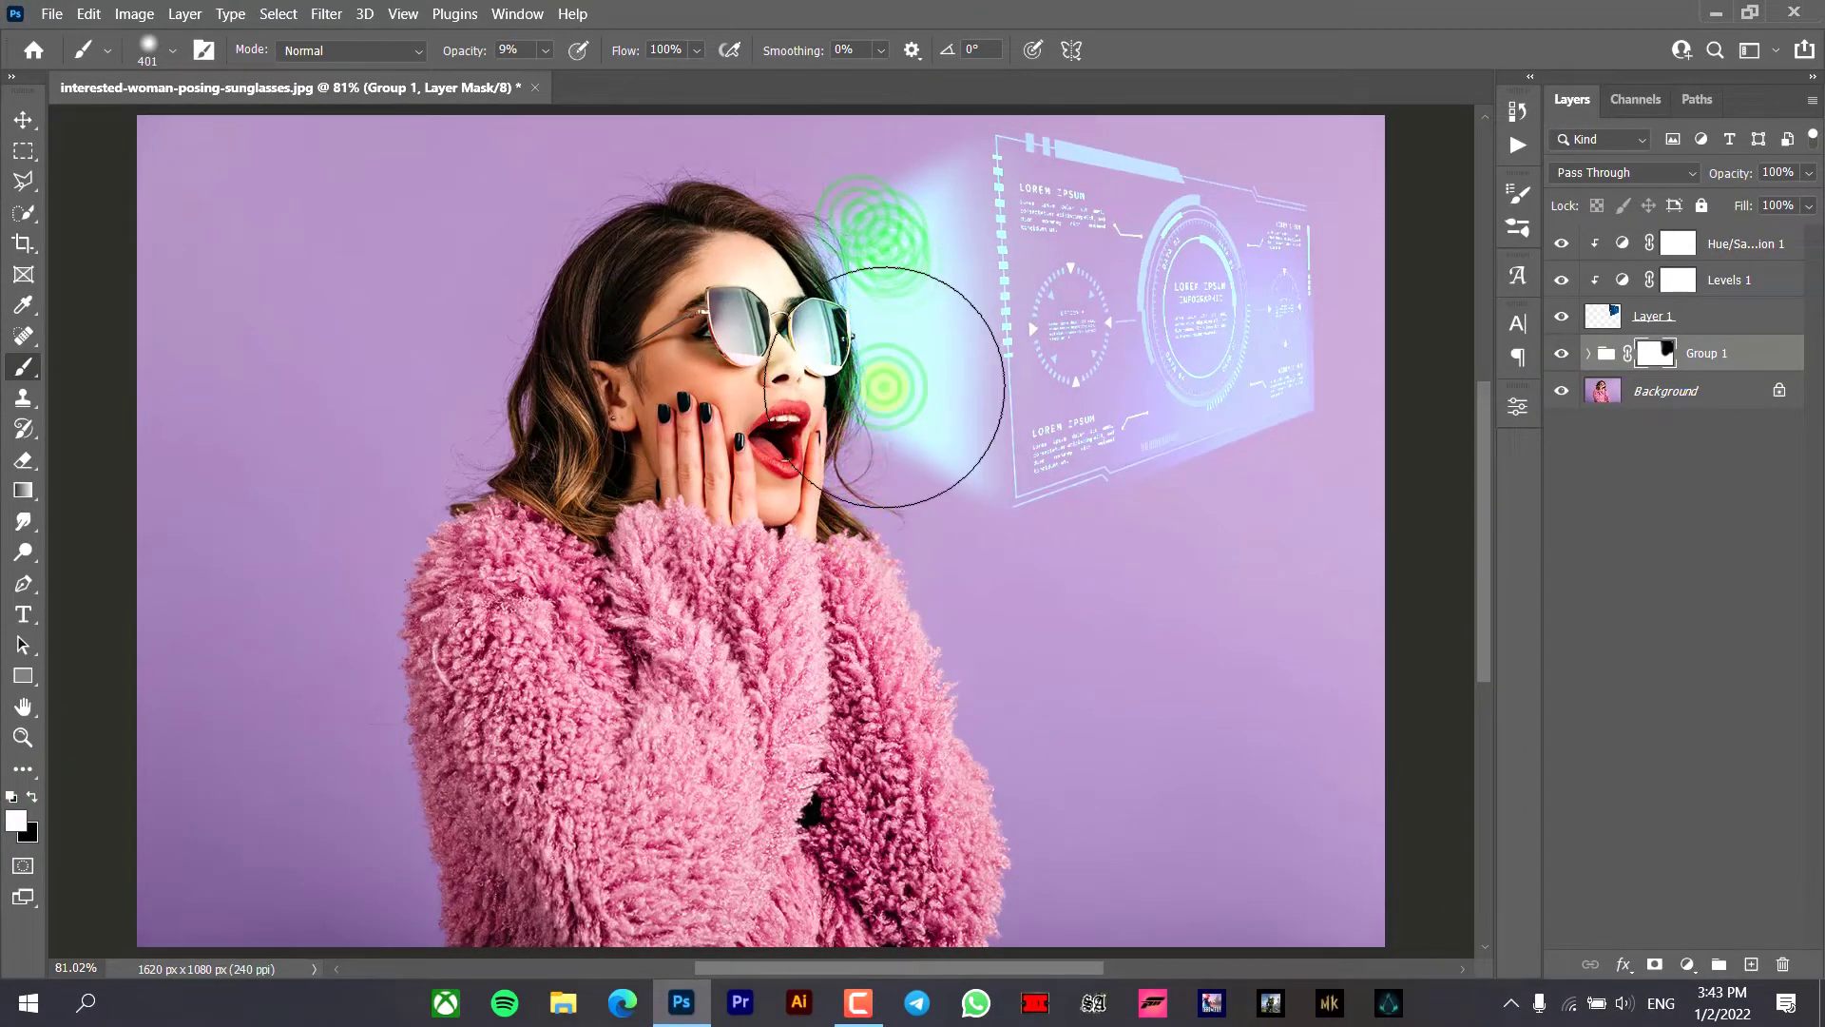
pyautogui.click(941, 594)
pyautogui.click(886, 395)
pyautogui.click(941, 508)
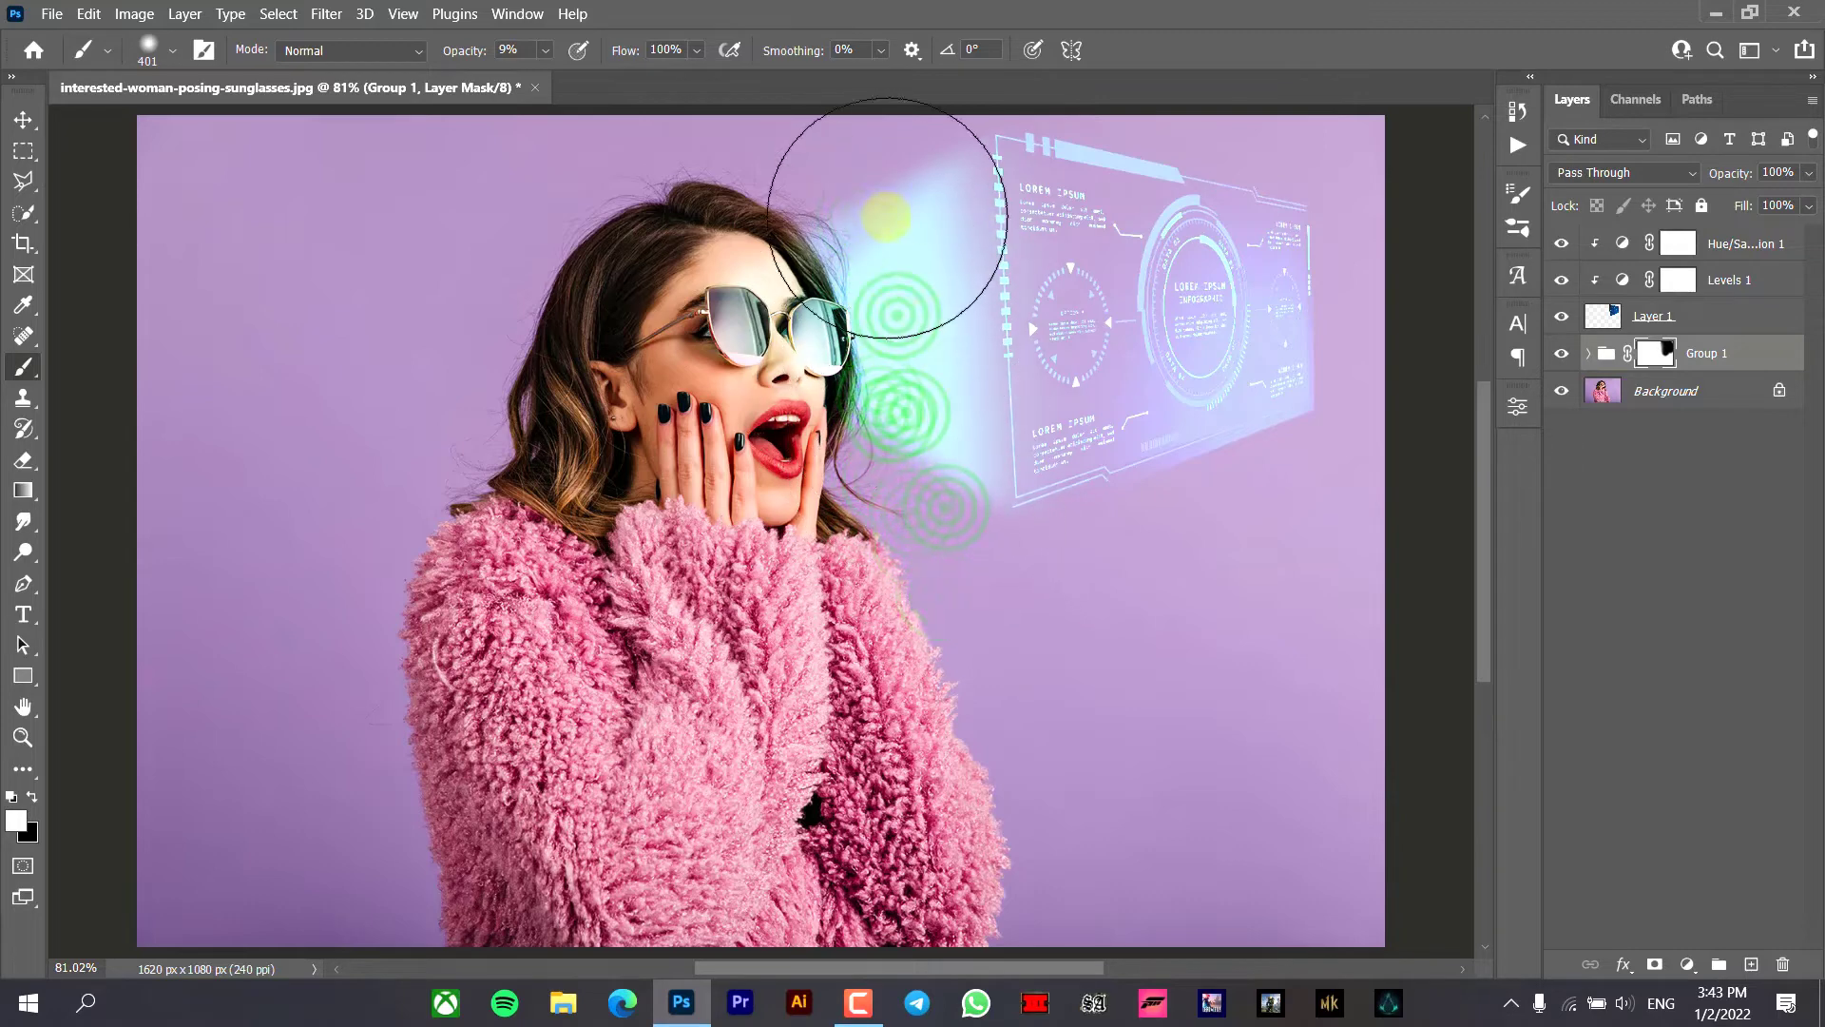
pyautogui.click(894, 233)
# - Swap the foreground color to black and dab along the panel half nearest the woman on the Group 1 mask to fade the glow
pyautogui.press('x')
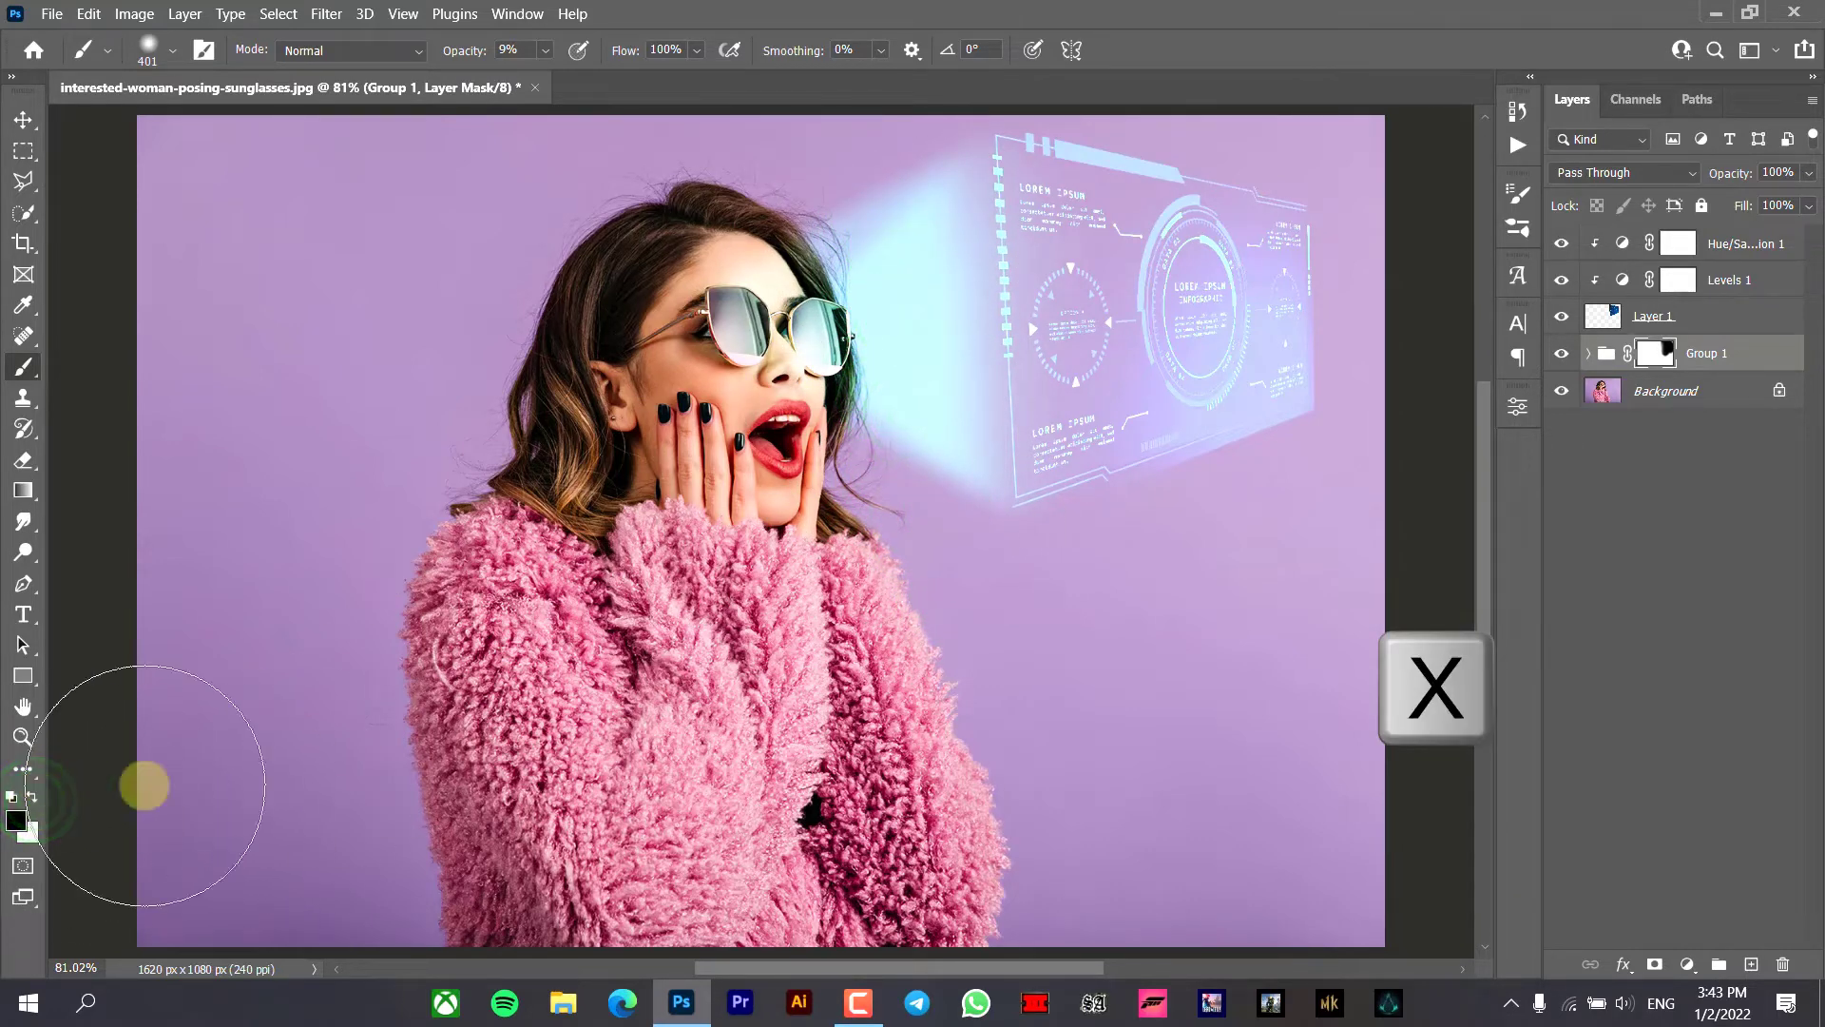
pyautogui.click(1148, 476)
pyautogui.click(1107, 472)
pyautogui.click(1100, 435)
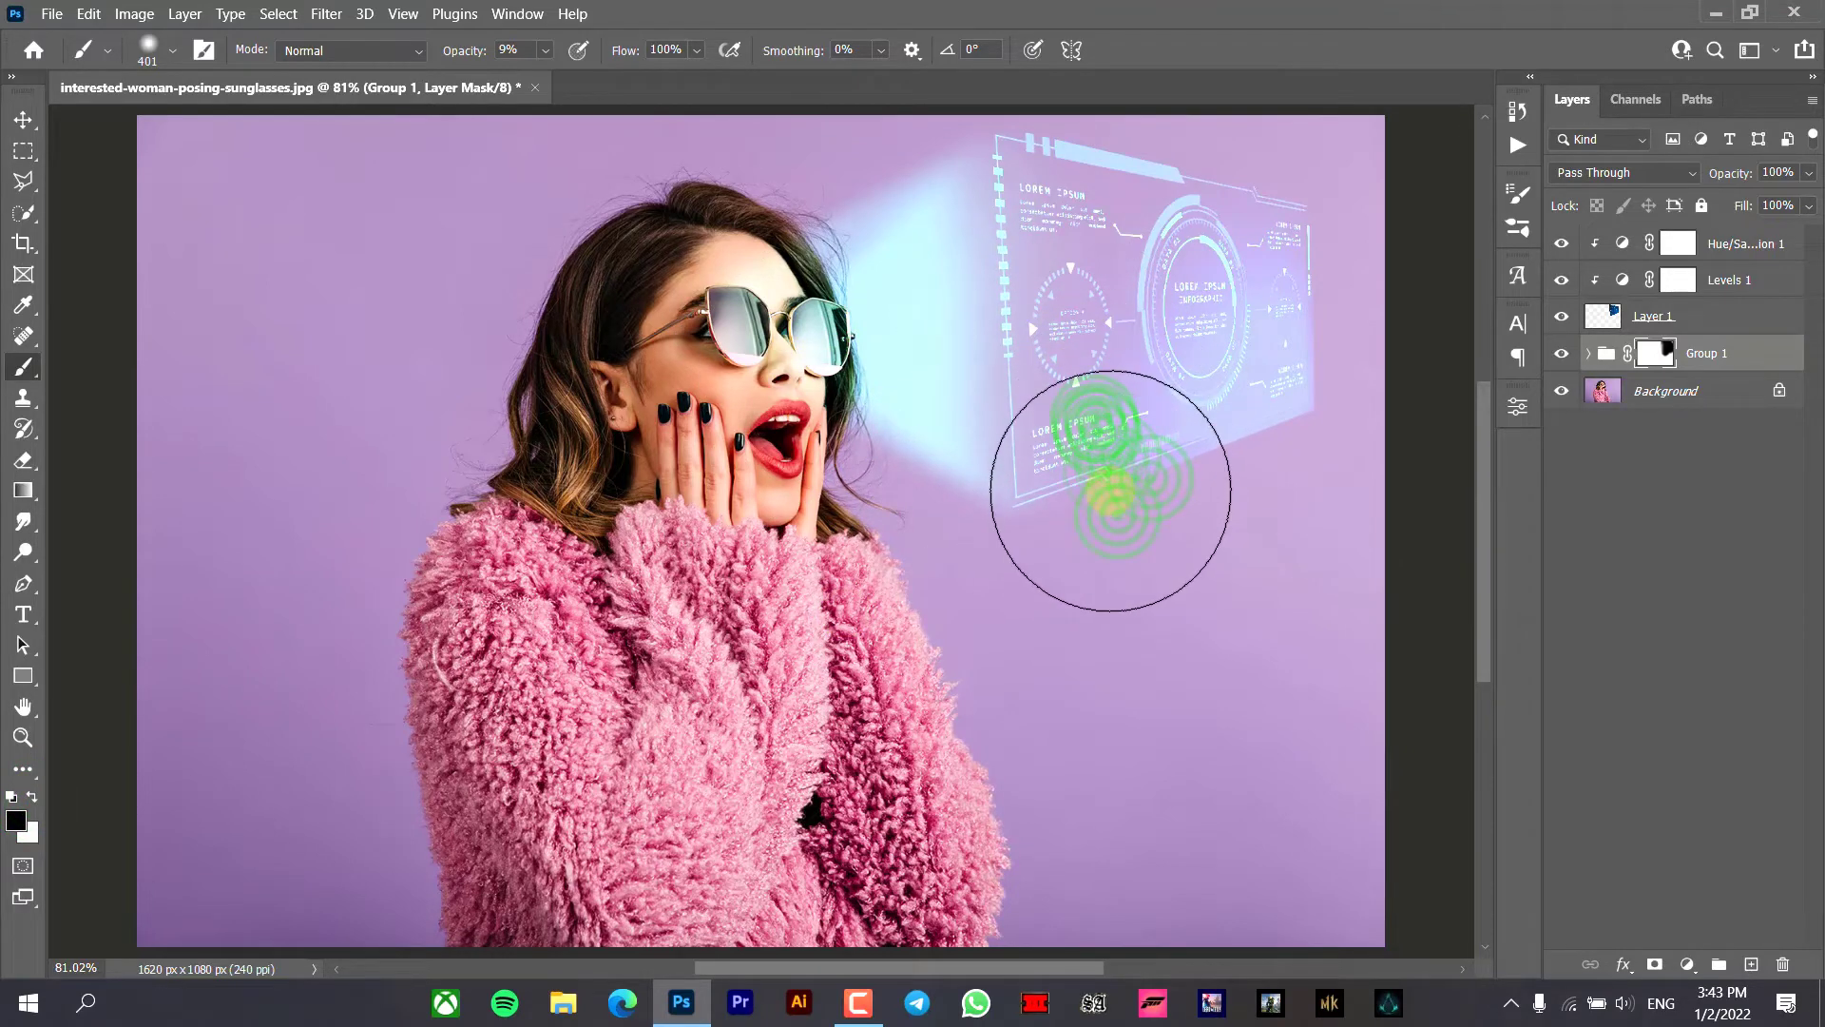
pyautogui.click(1050, 330)
pyautogui.click(1036, 215)
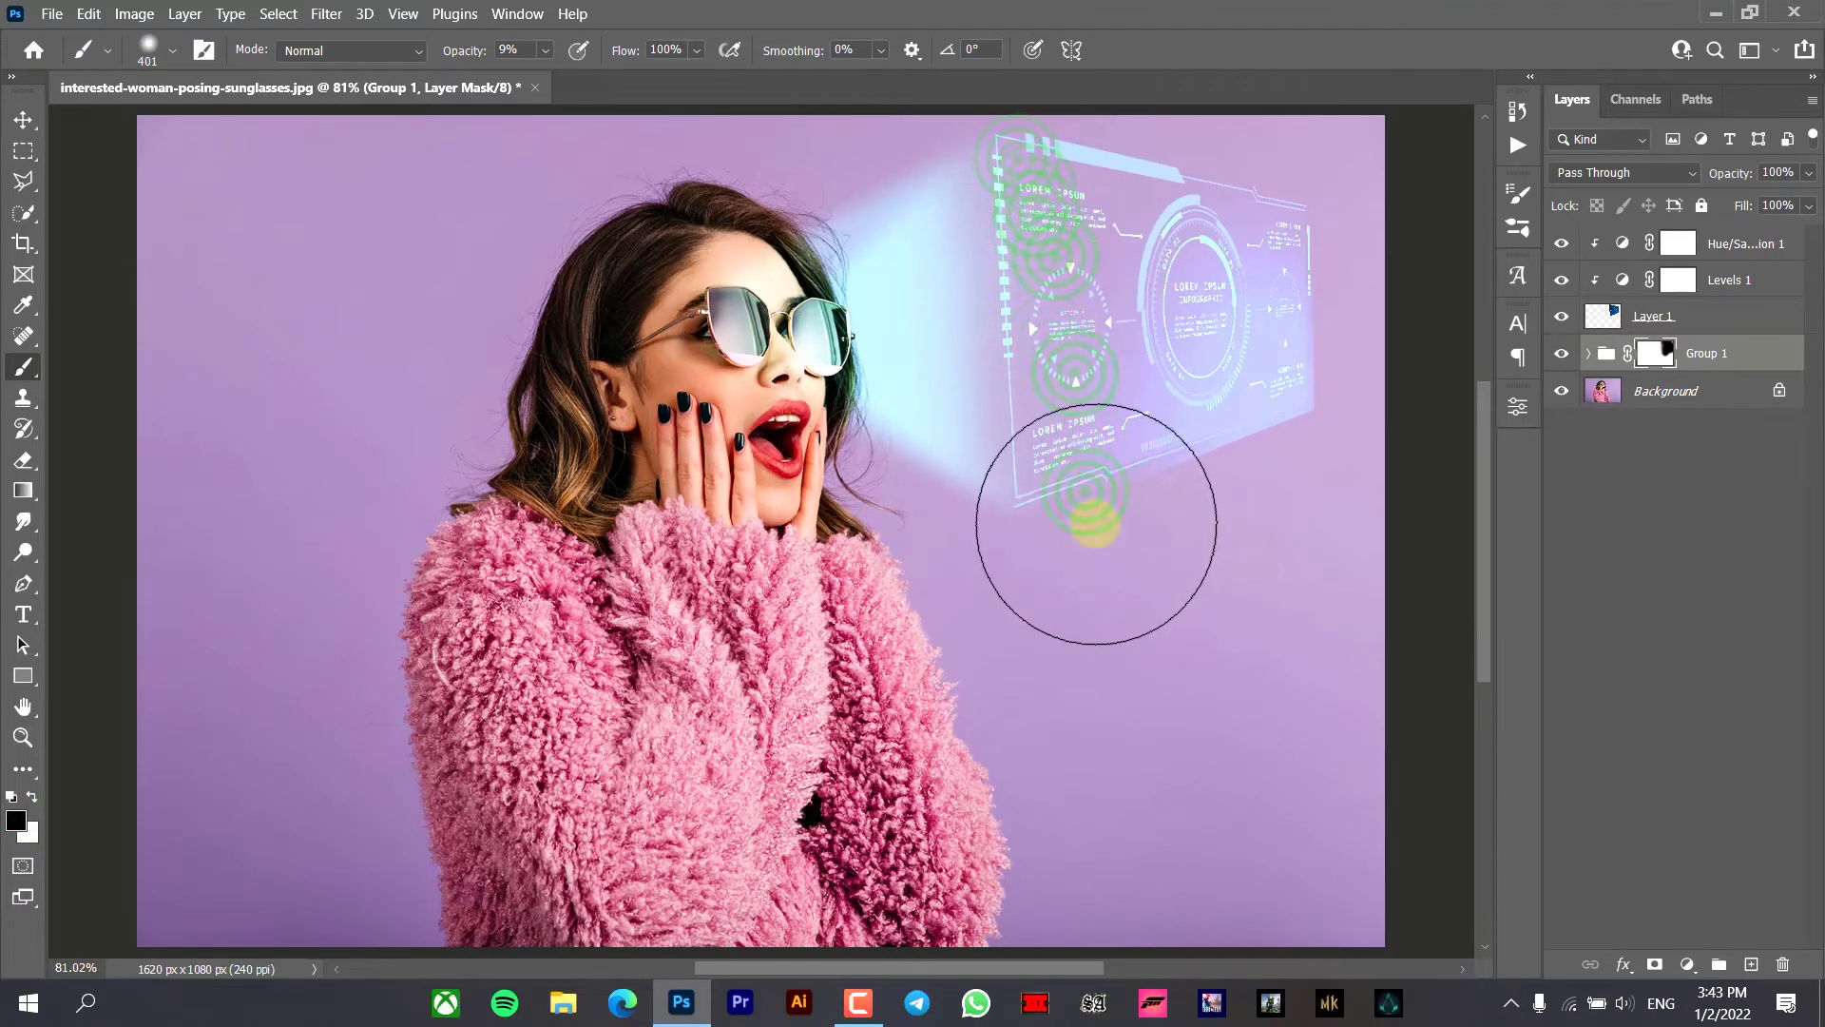
pyautogui.click(1099, 519)
pyautogui.click(1077, 434)
pyautogui.click(1022, 390)
pyautogui.click(998, 208)
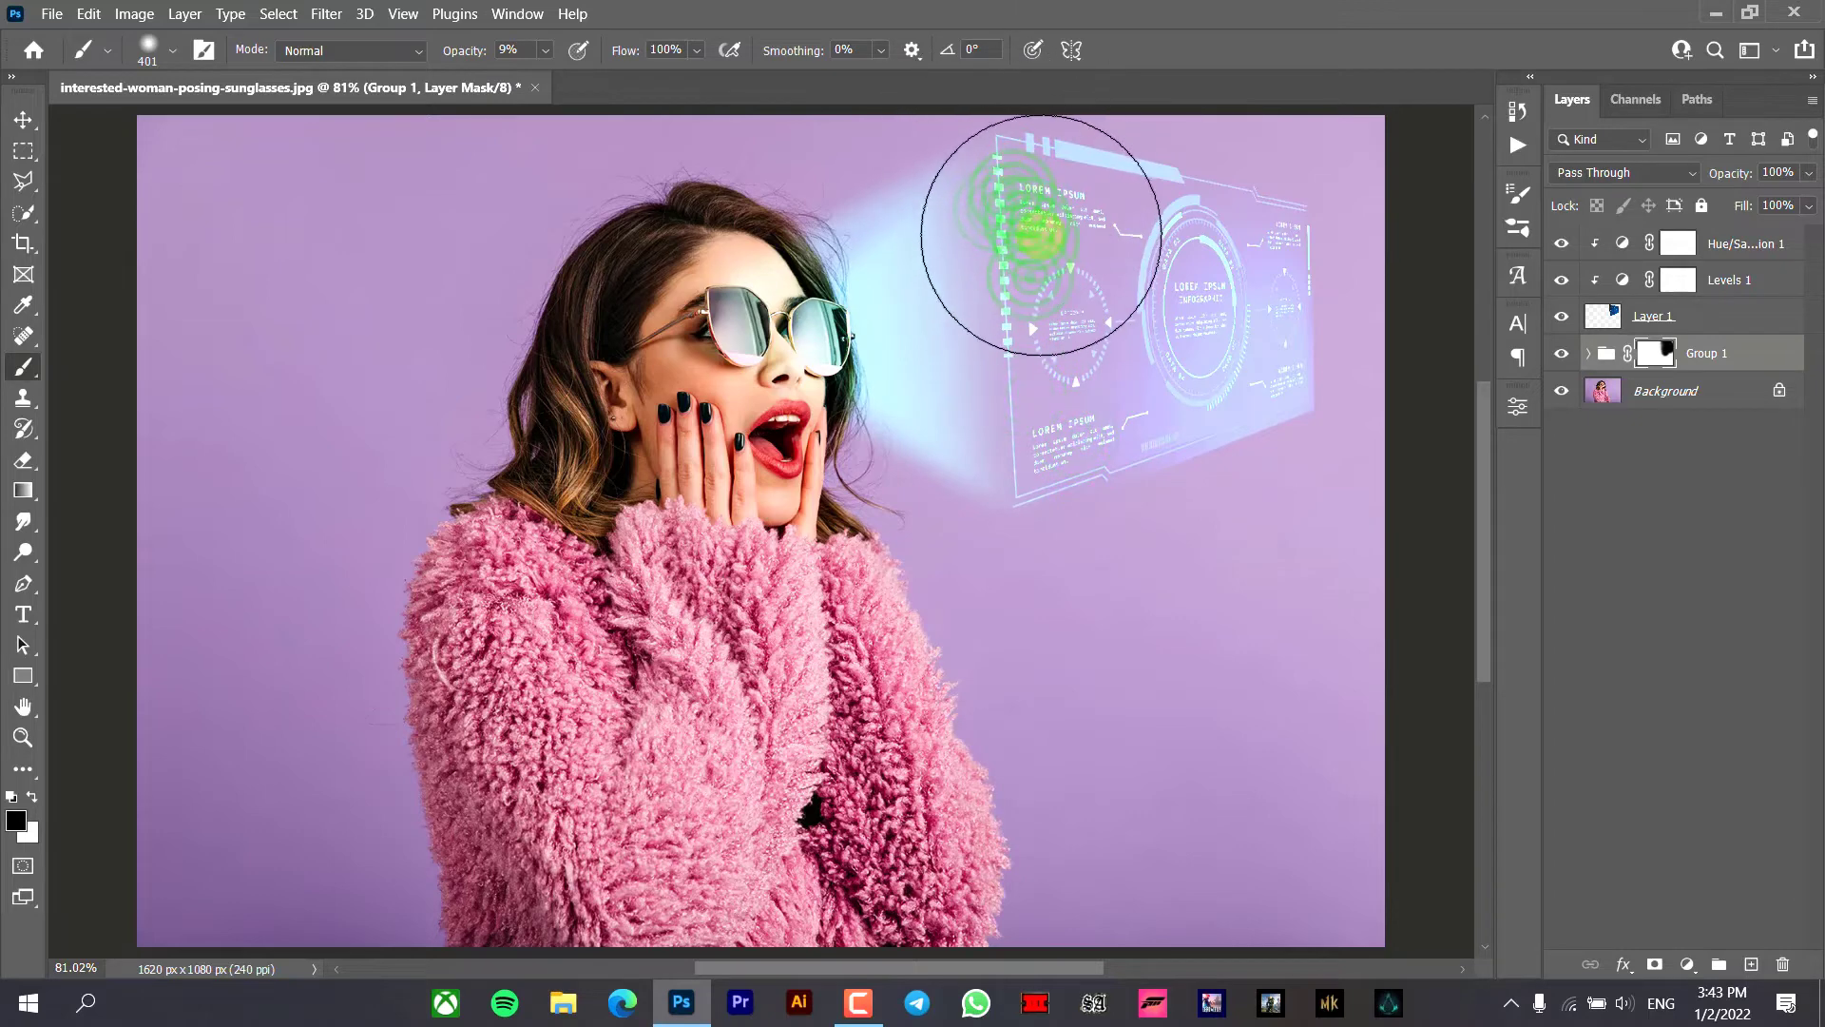
pyautogui.click(1074, 392)
pyautogui.click(1102, 559)
pyautogui.click(1064, 556)
pyautogui.click(1074, 519)
pyautogui.click(1111, 357)
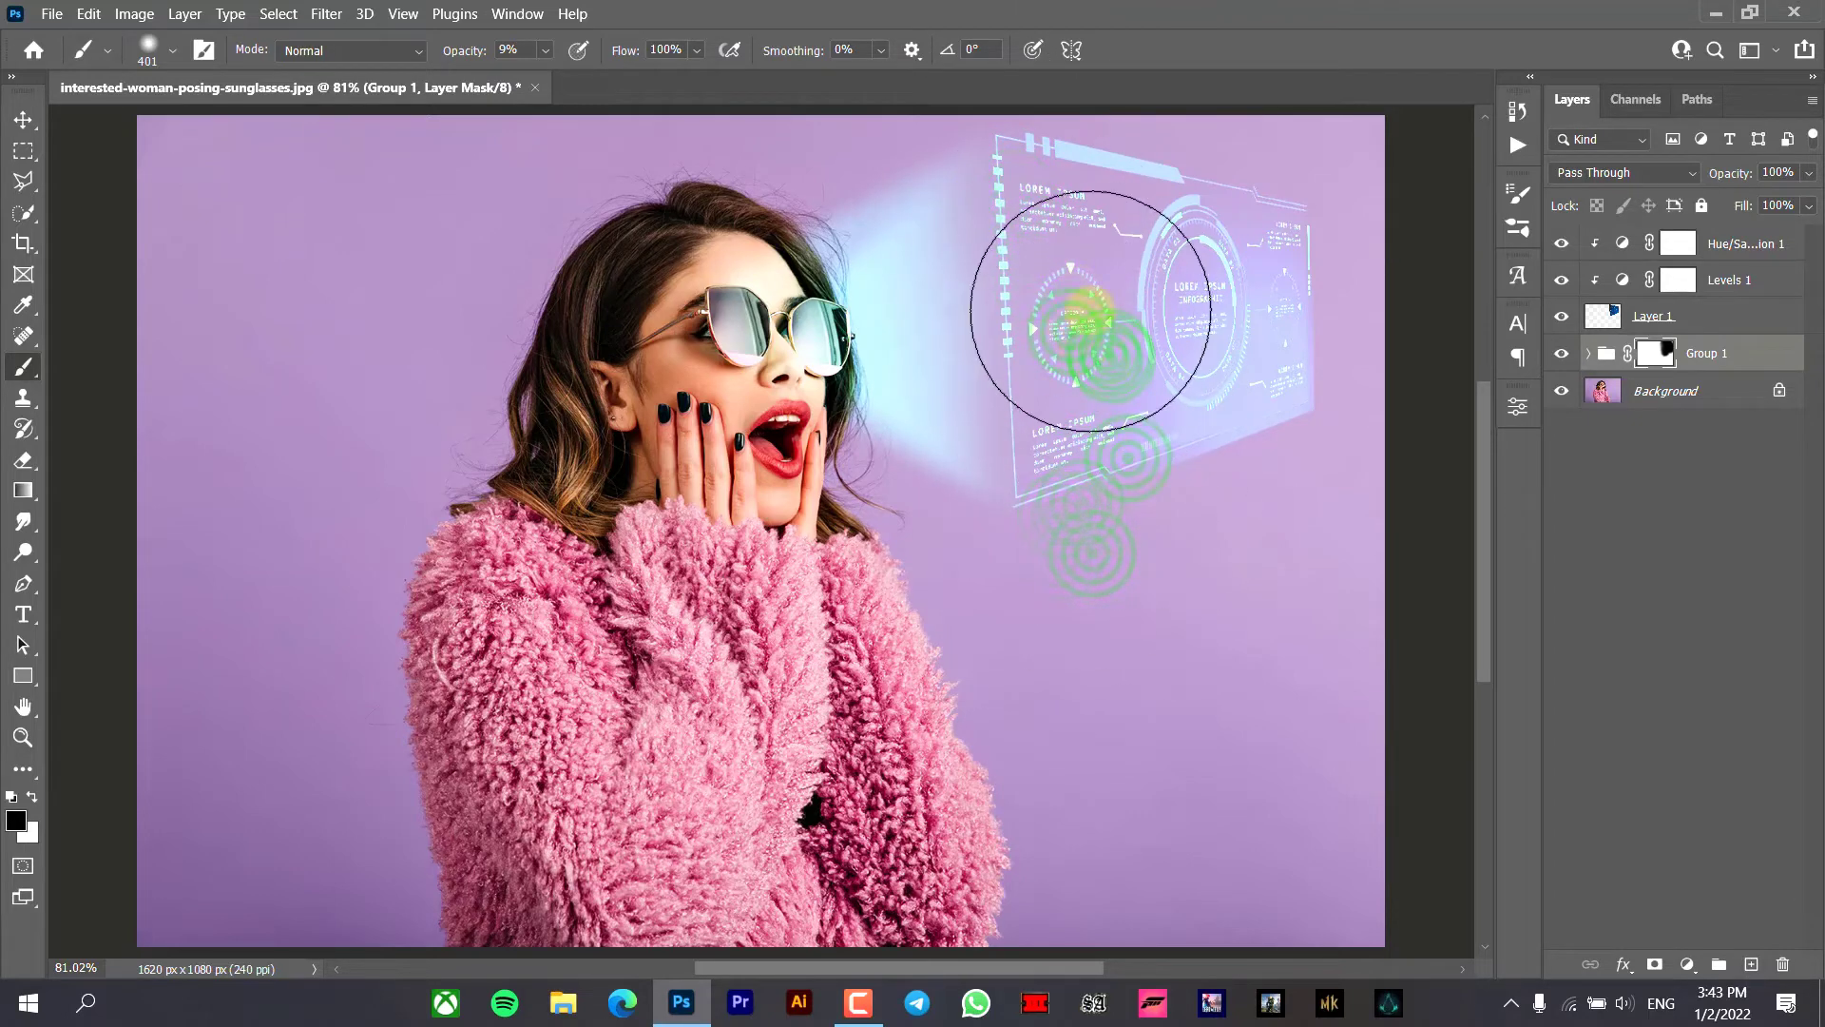
pyautogui.click(1069, 279)
# - Swap back to white and dab on the Group 1 mask beside the woman's face and hair to restore the beam near the sunglasses
pyautogui.press('x')
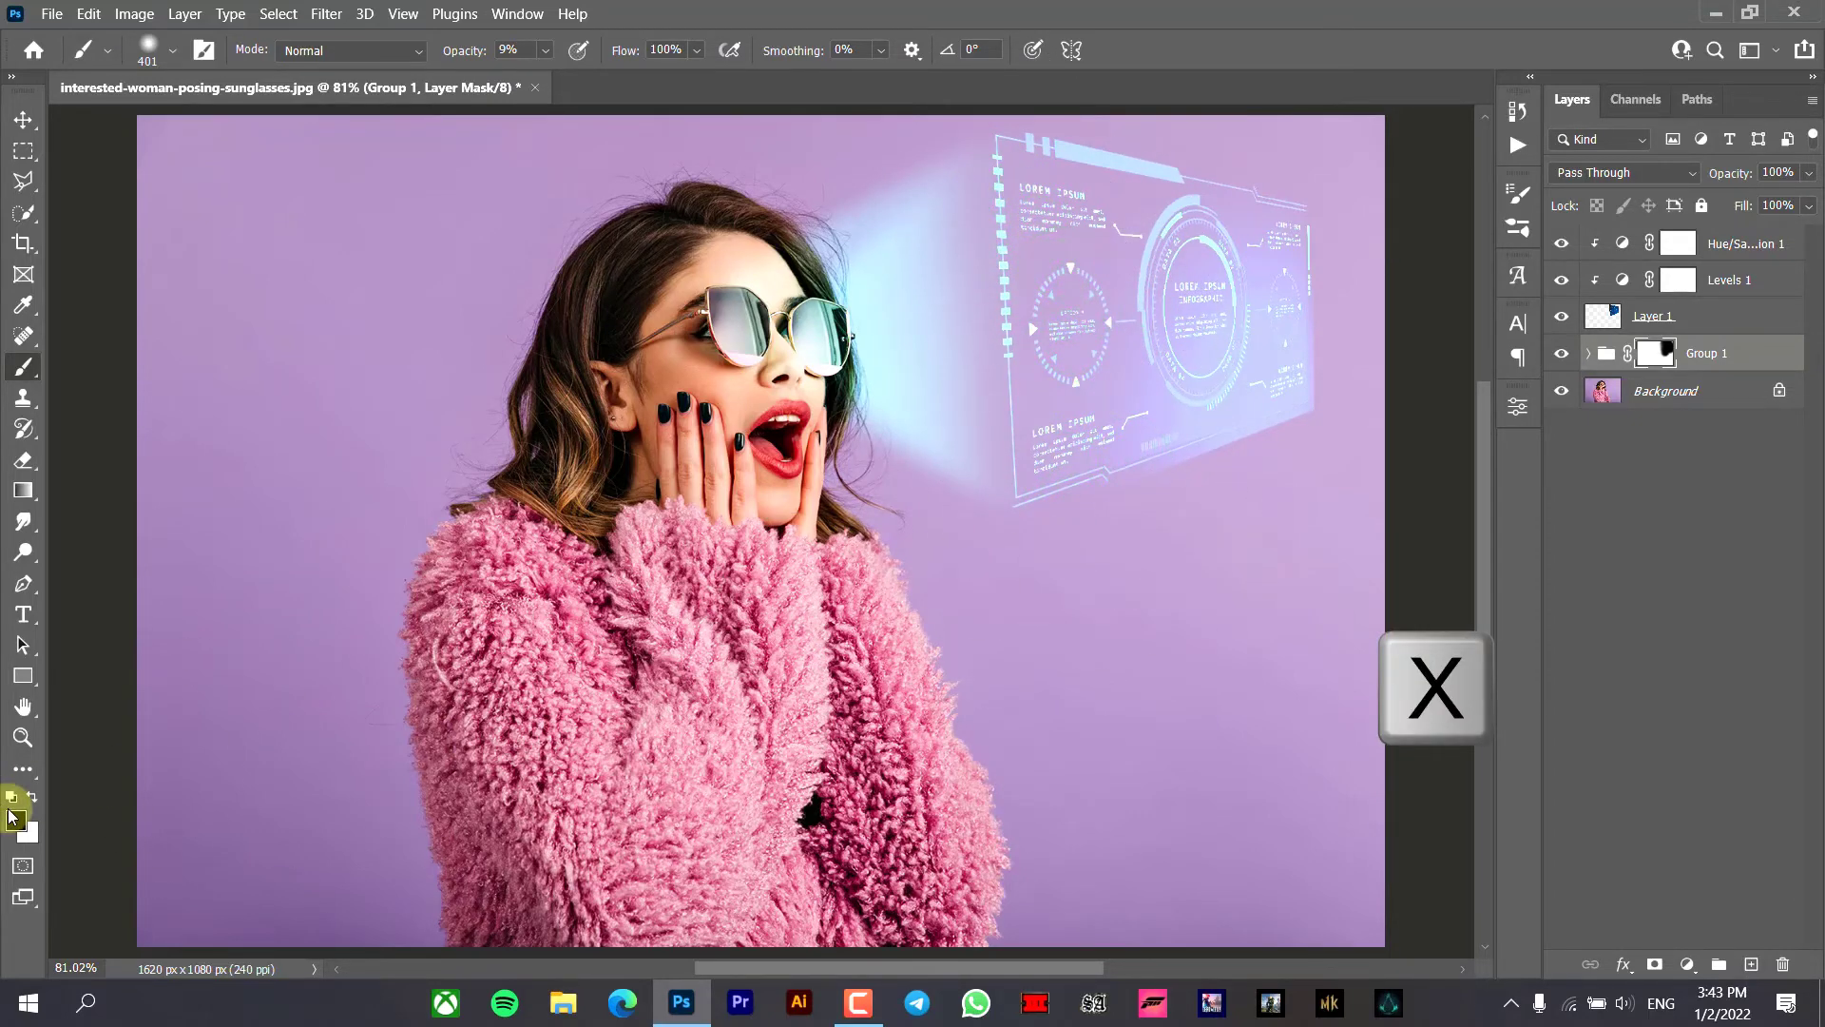
pyautogui.click(898, 487)
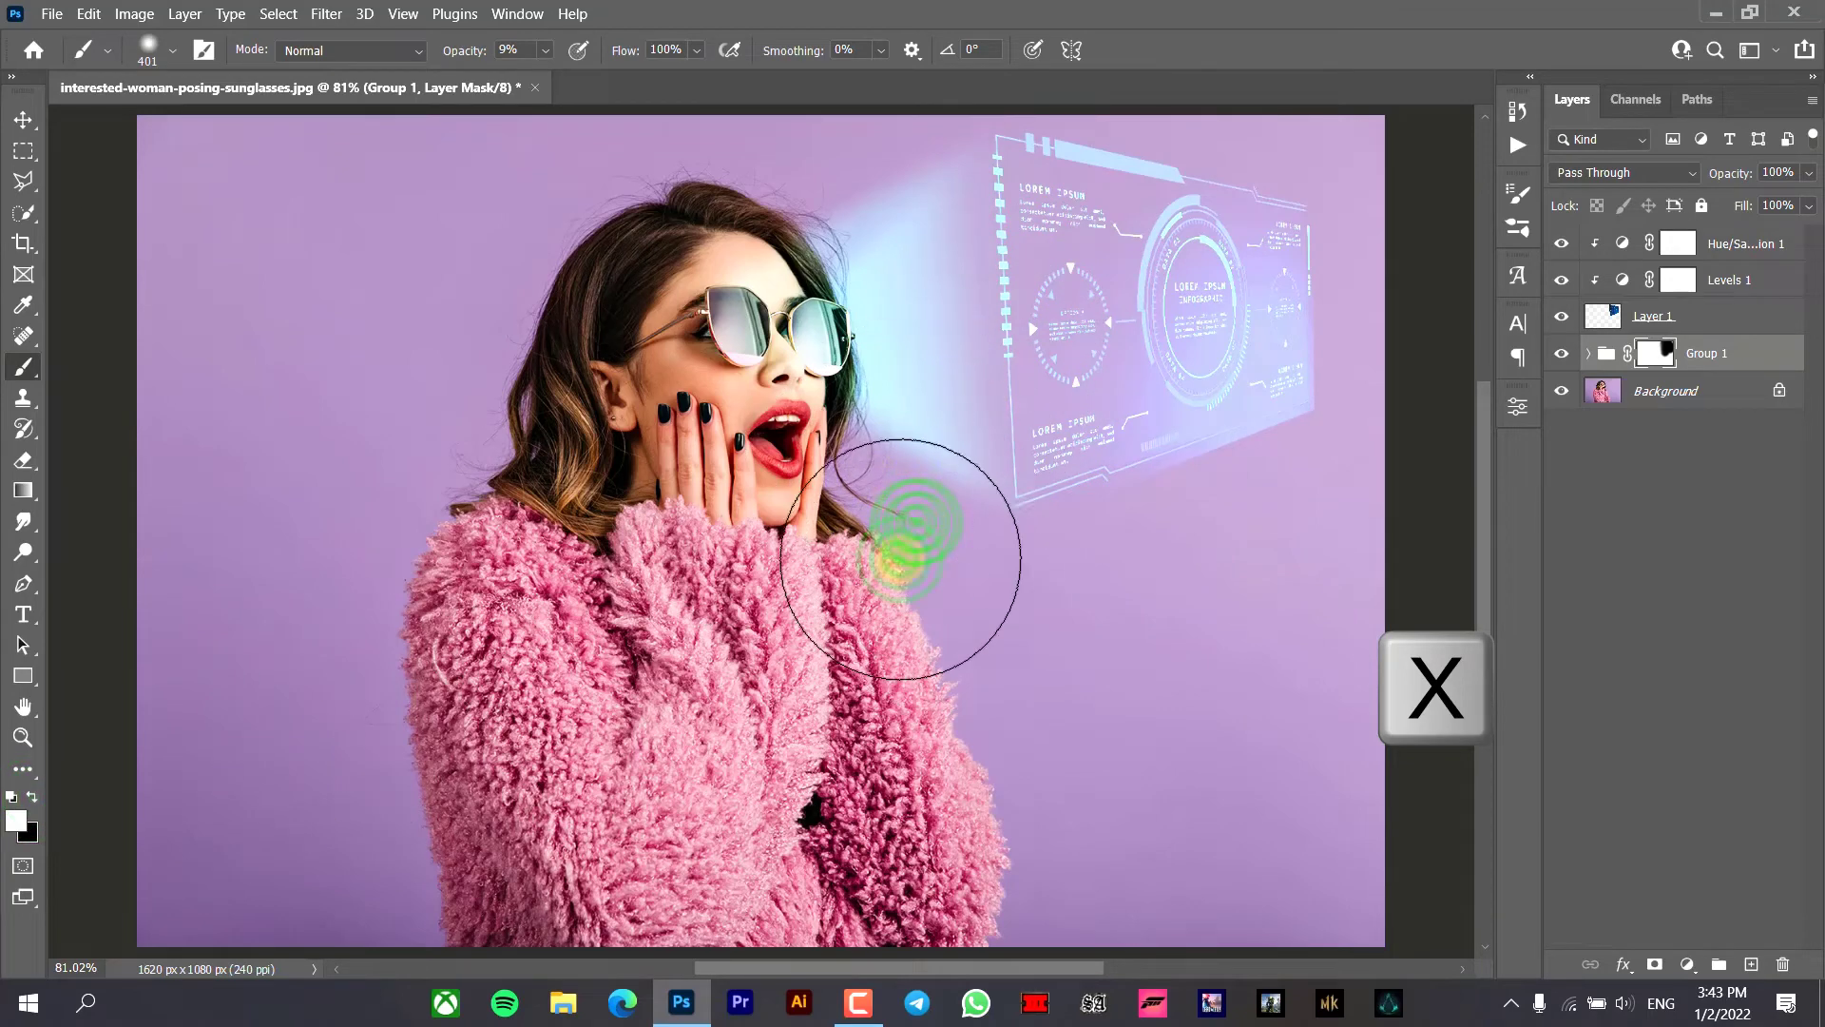
pyautogui.click(923, 544)
pyautogui.click(878, 257)
pyautogui.click(908, 185)
pyautogui.click(874, 228)
pyautogui.click(896, 455)
pyautogui.click(851, 359)
pyautogui.click(863, 418)
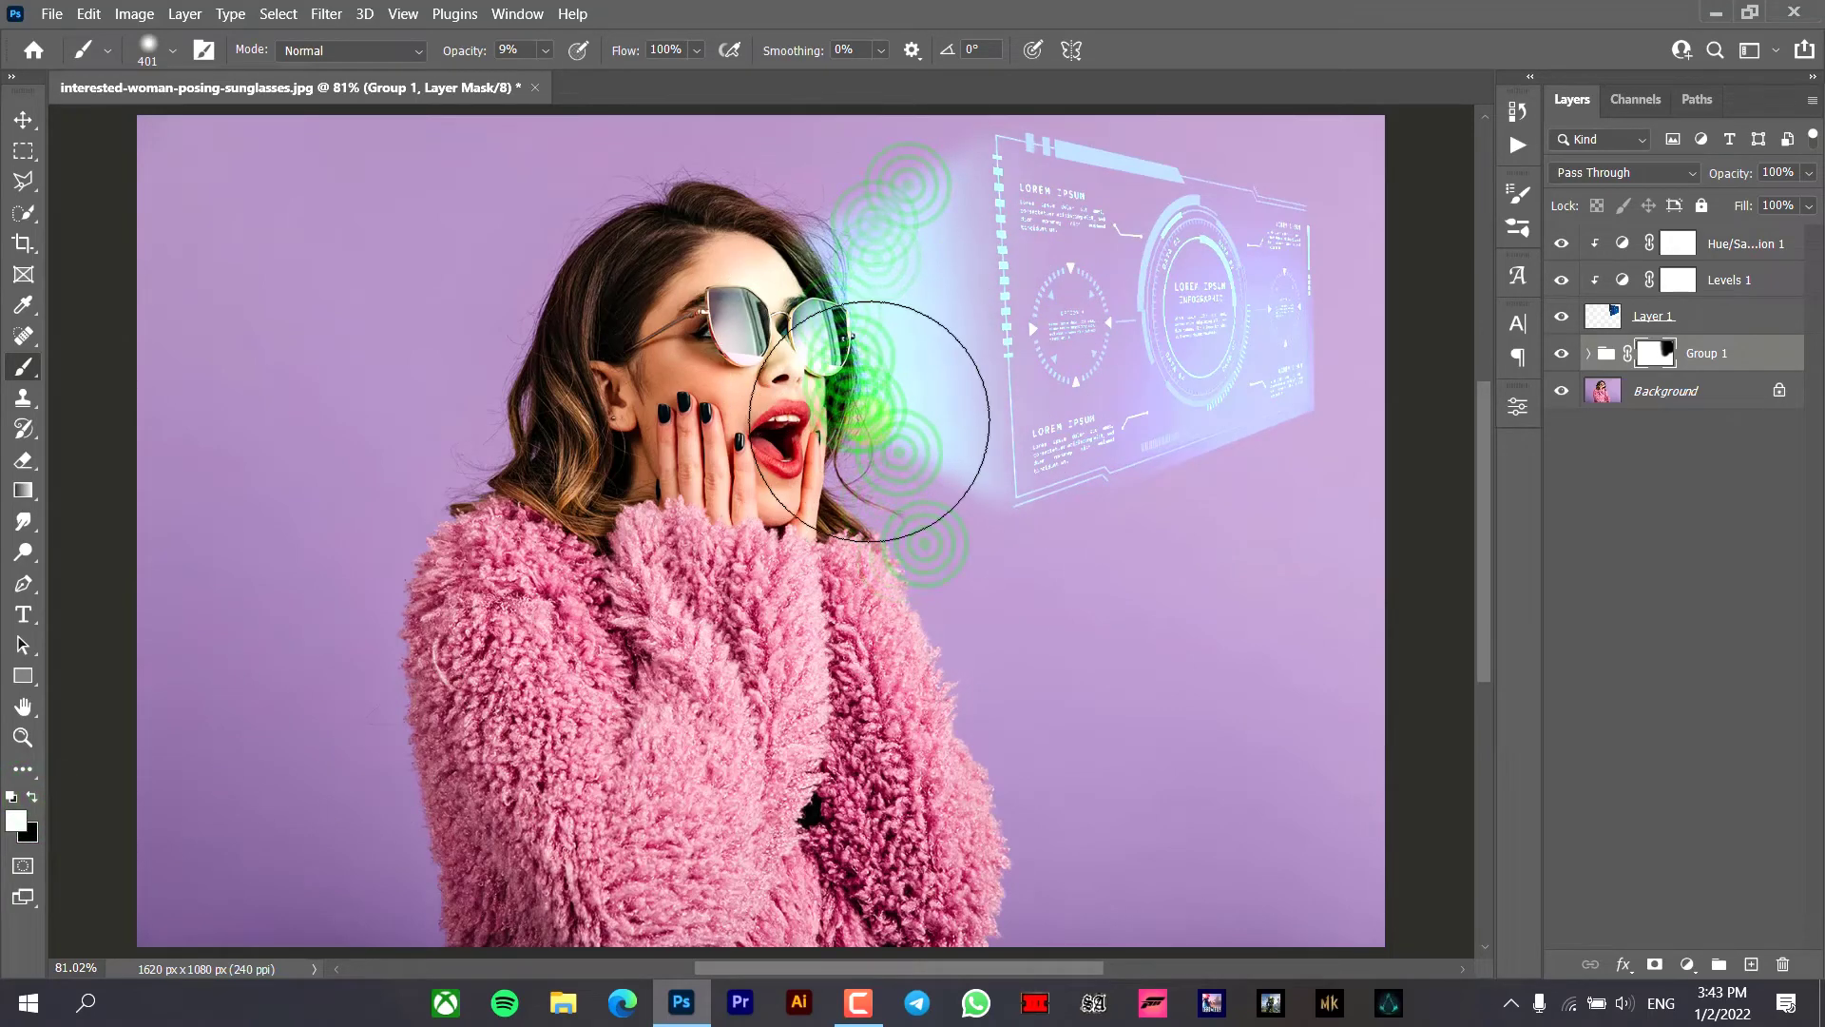
# - Stroke with black on the Group 1 mask up and down the infographic panel's near half to soften the remaining glow
pyautogui.click(213, 829)
pyautogui.moveTo(1103, 524); pyautogui.dragTo(1050, 306)
pyautogui.moveTo(1068, 223); pyautogui.dragTo(1075, 533)
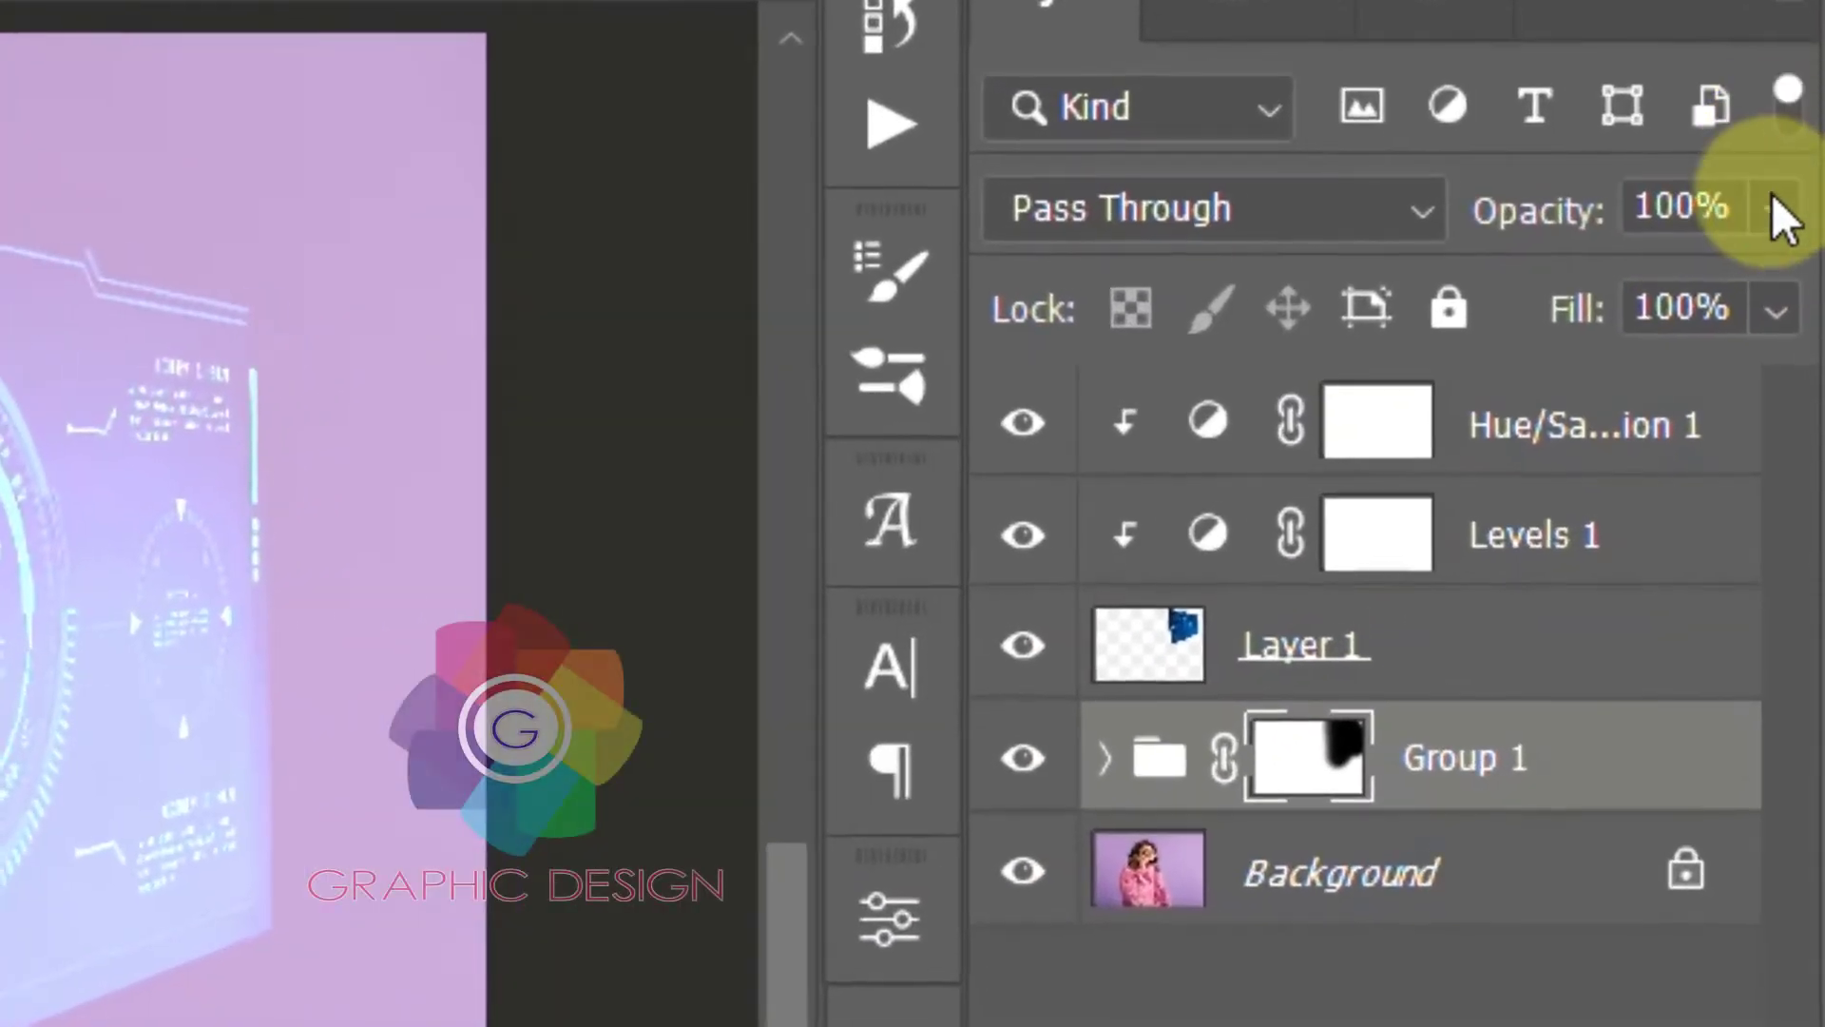
# - Set the opacity of Group 1 to 85%
pyautogui.click(1795, 188)
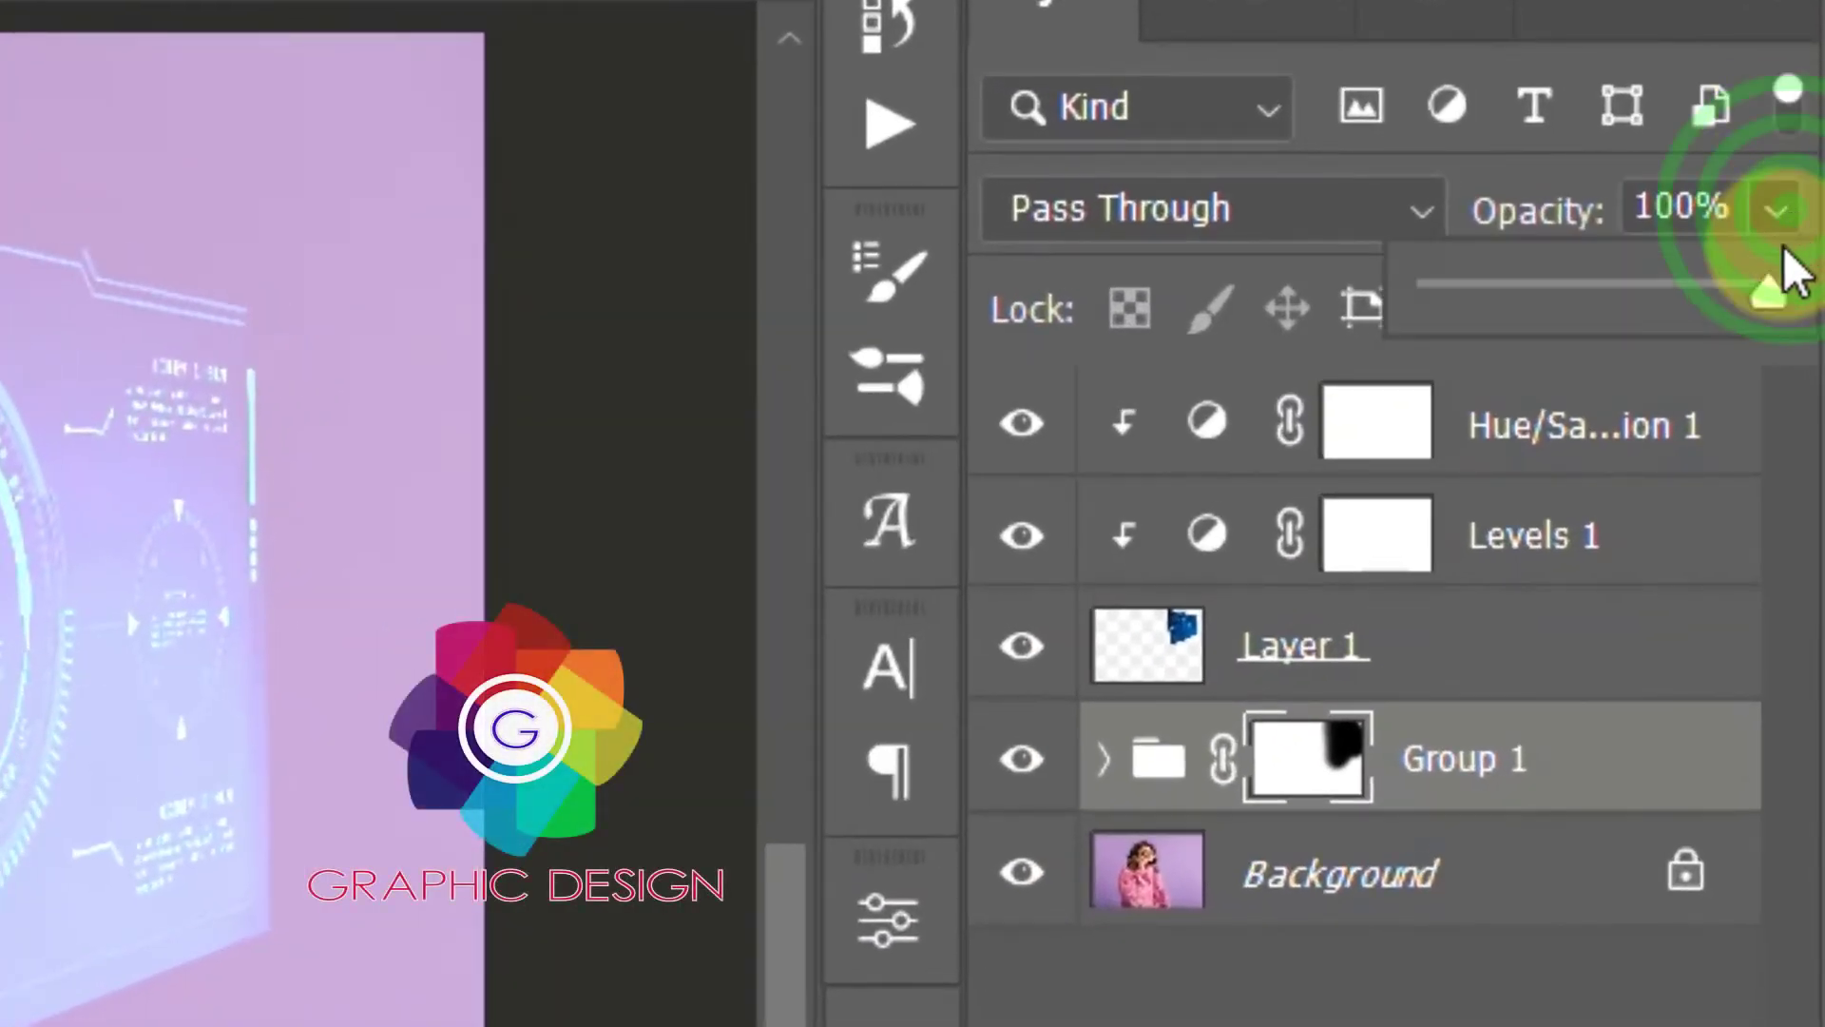
pyautogui.moveTo(1799, 234); pyautogui.dragTo(1774, 242)
pyautogui.click(1592, 907)
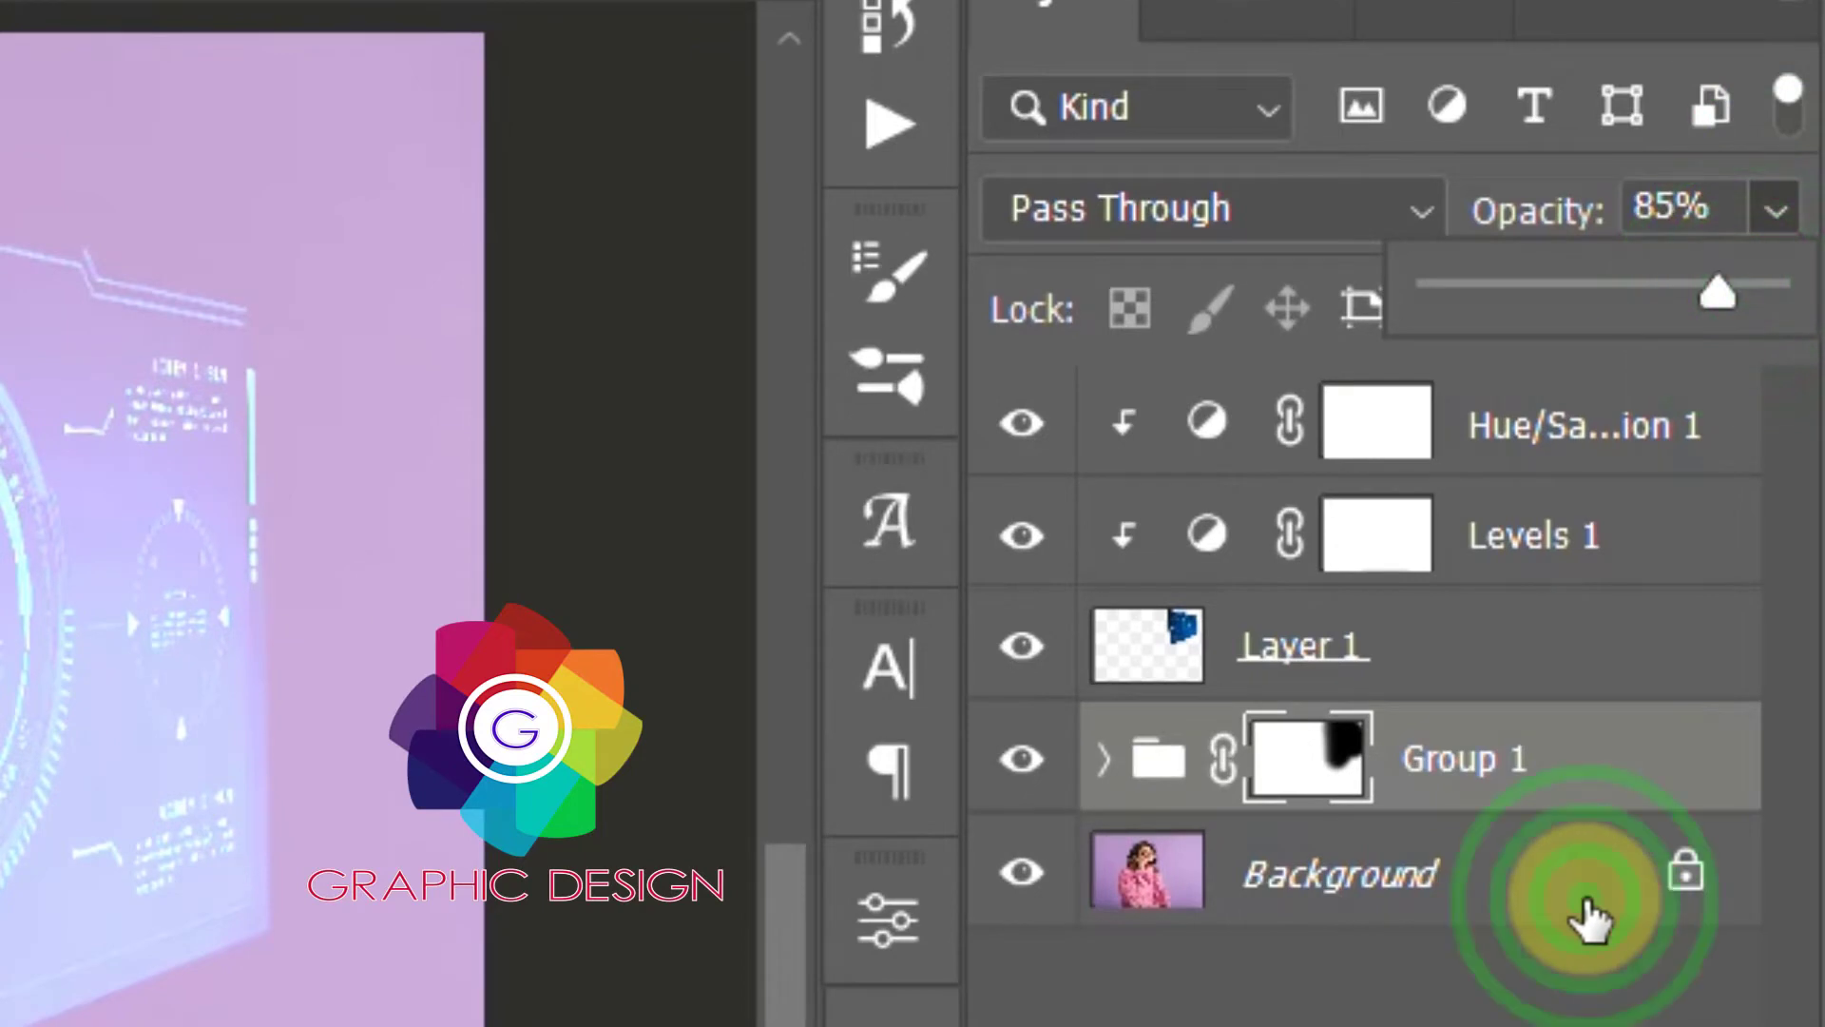
# - Add a Color Lookup adjustment directly above the Background layer and load the FuturisticBleak.3DL 3D LUT
pyautogui.click(1588, 903)
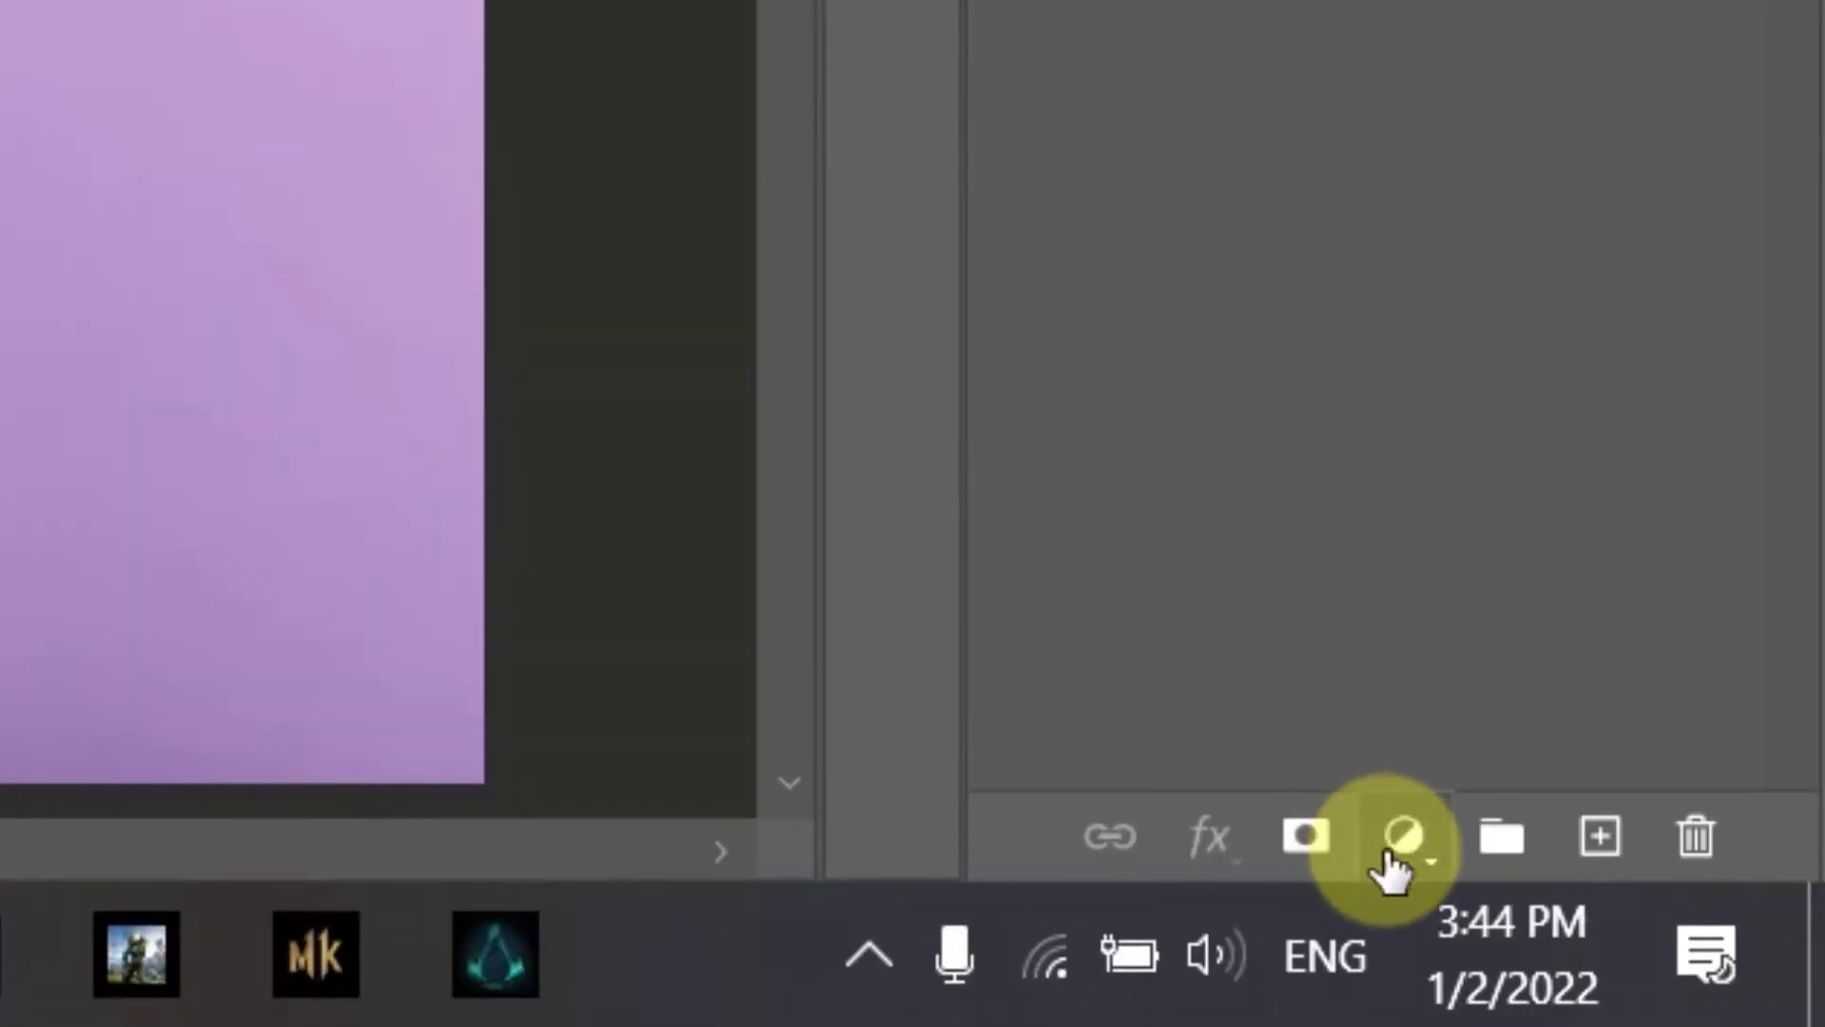
pyautogui.click(1387, 849)
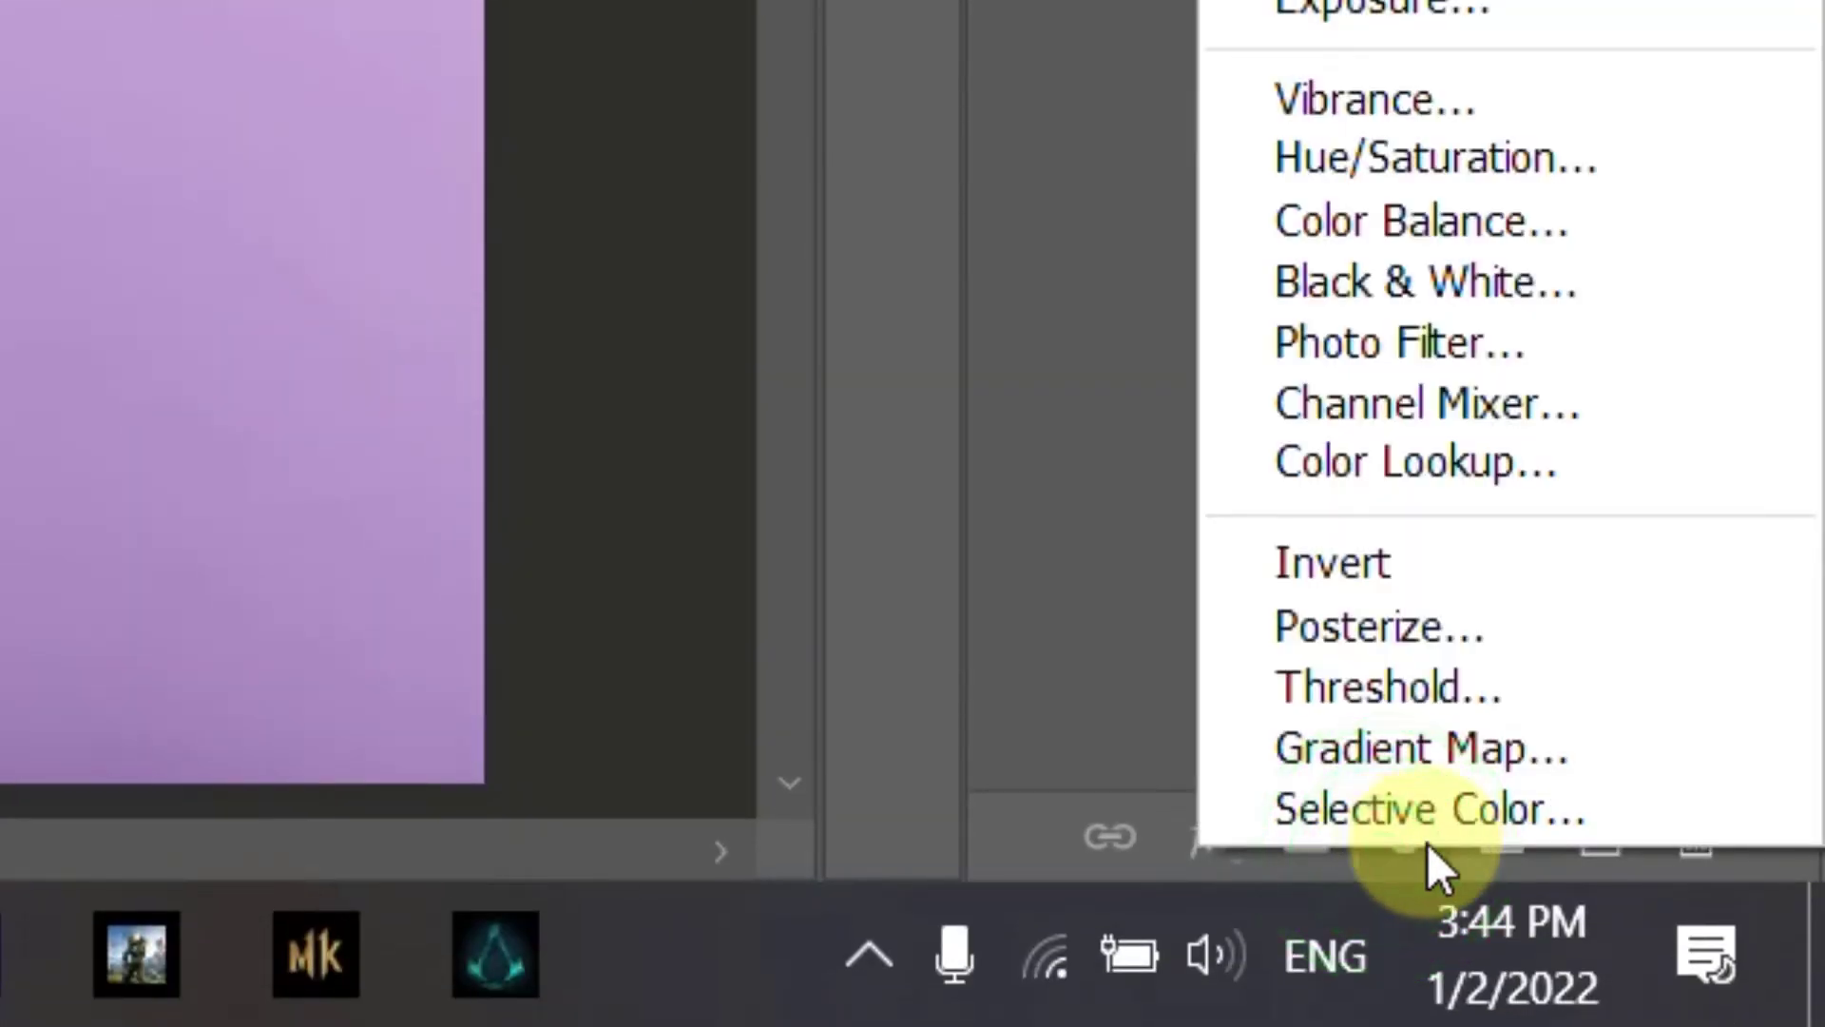
pyautogui.click(1559, 460)
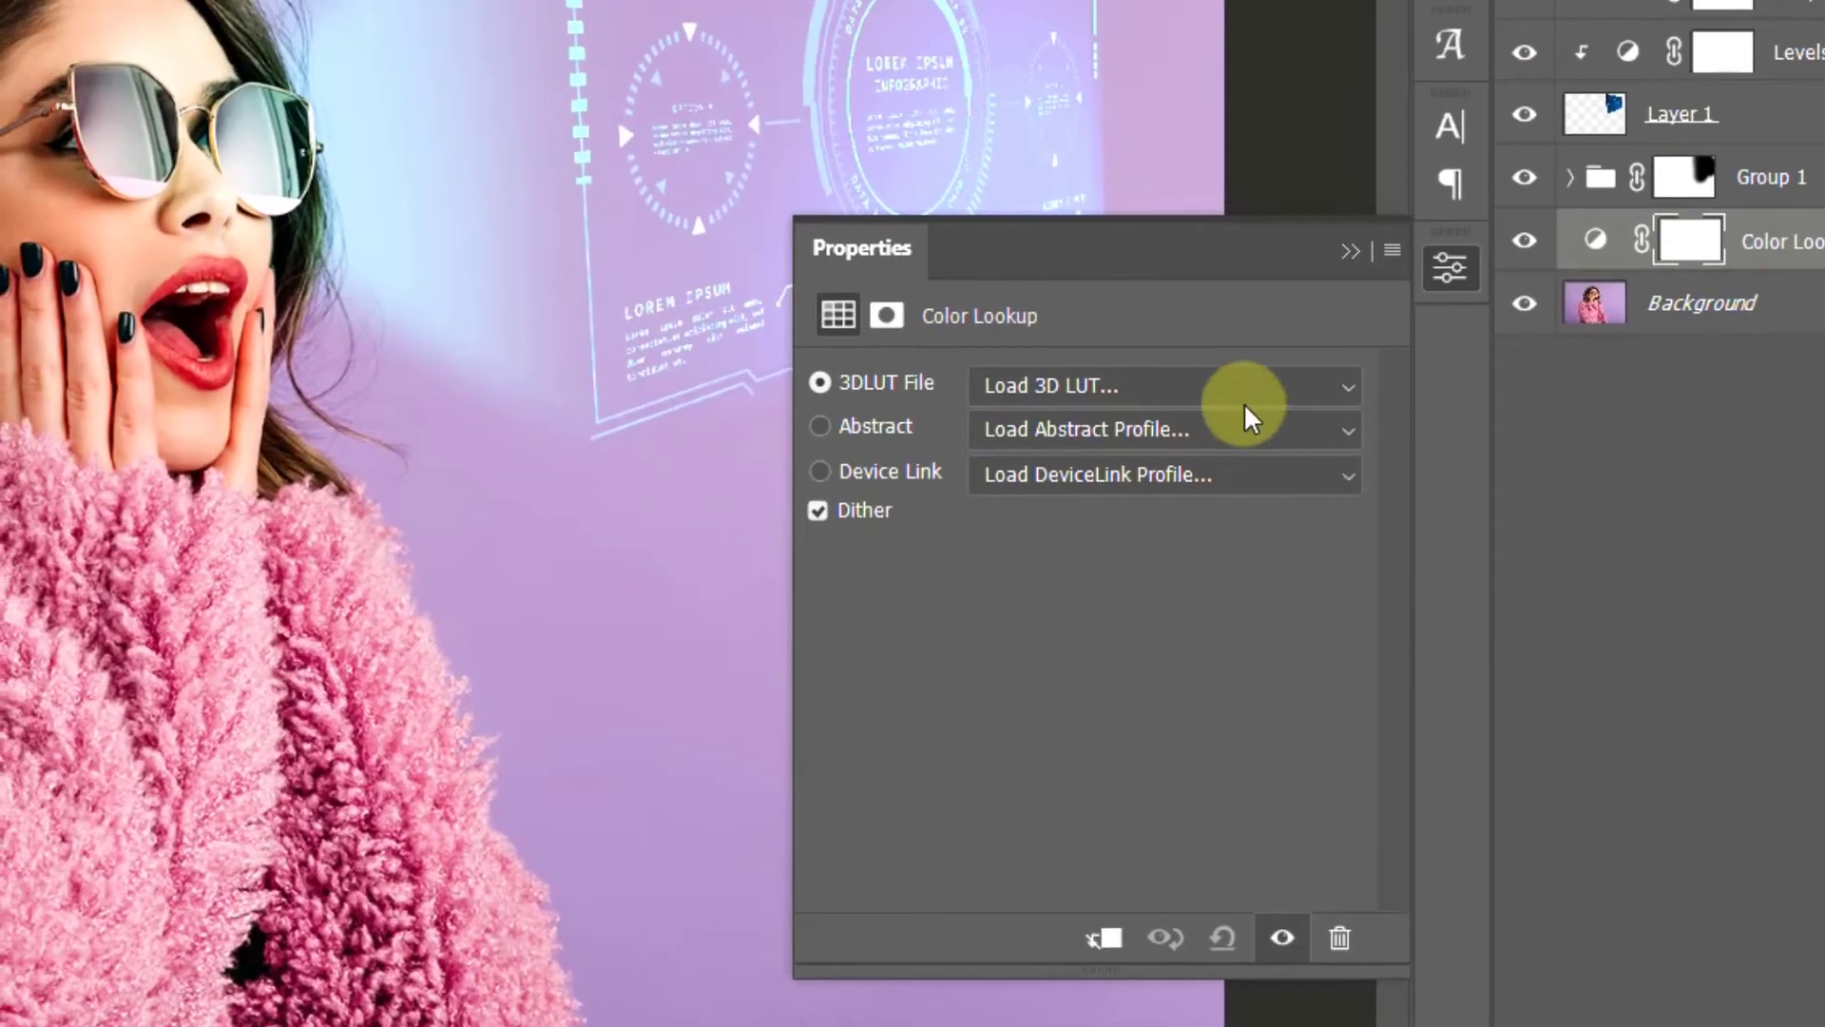
pyautogui.click(1226, 396)
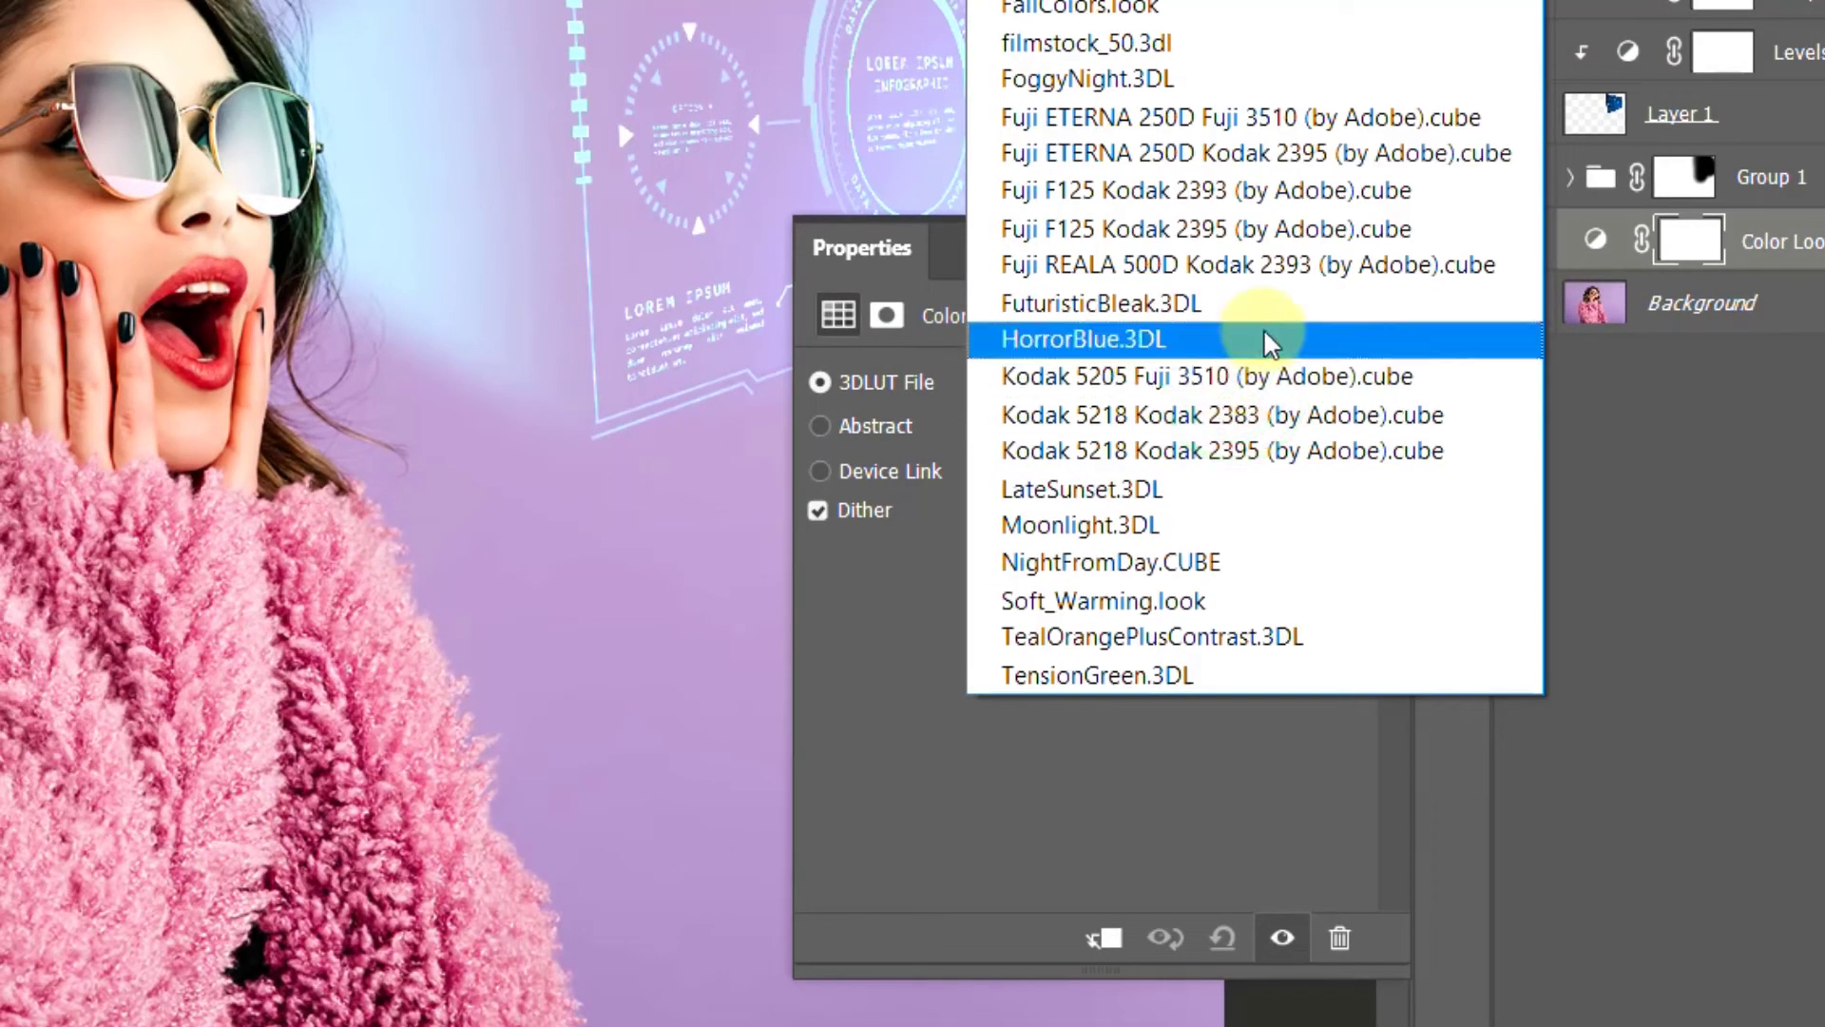
pyautogui.click(1312, 307)
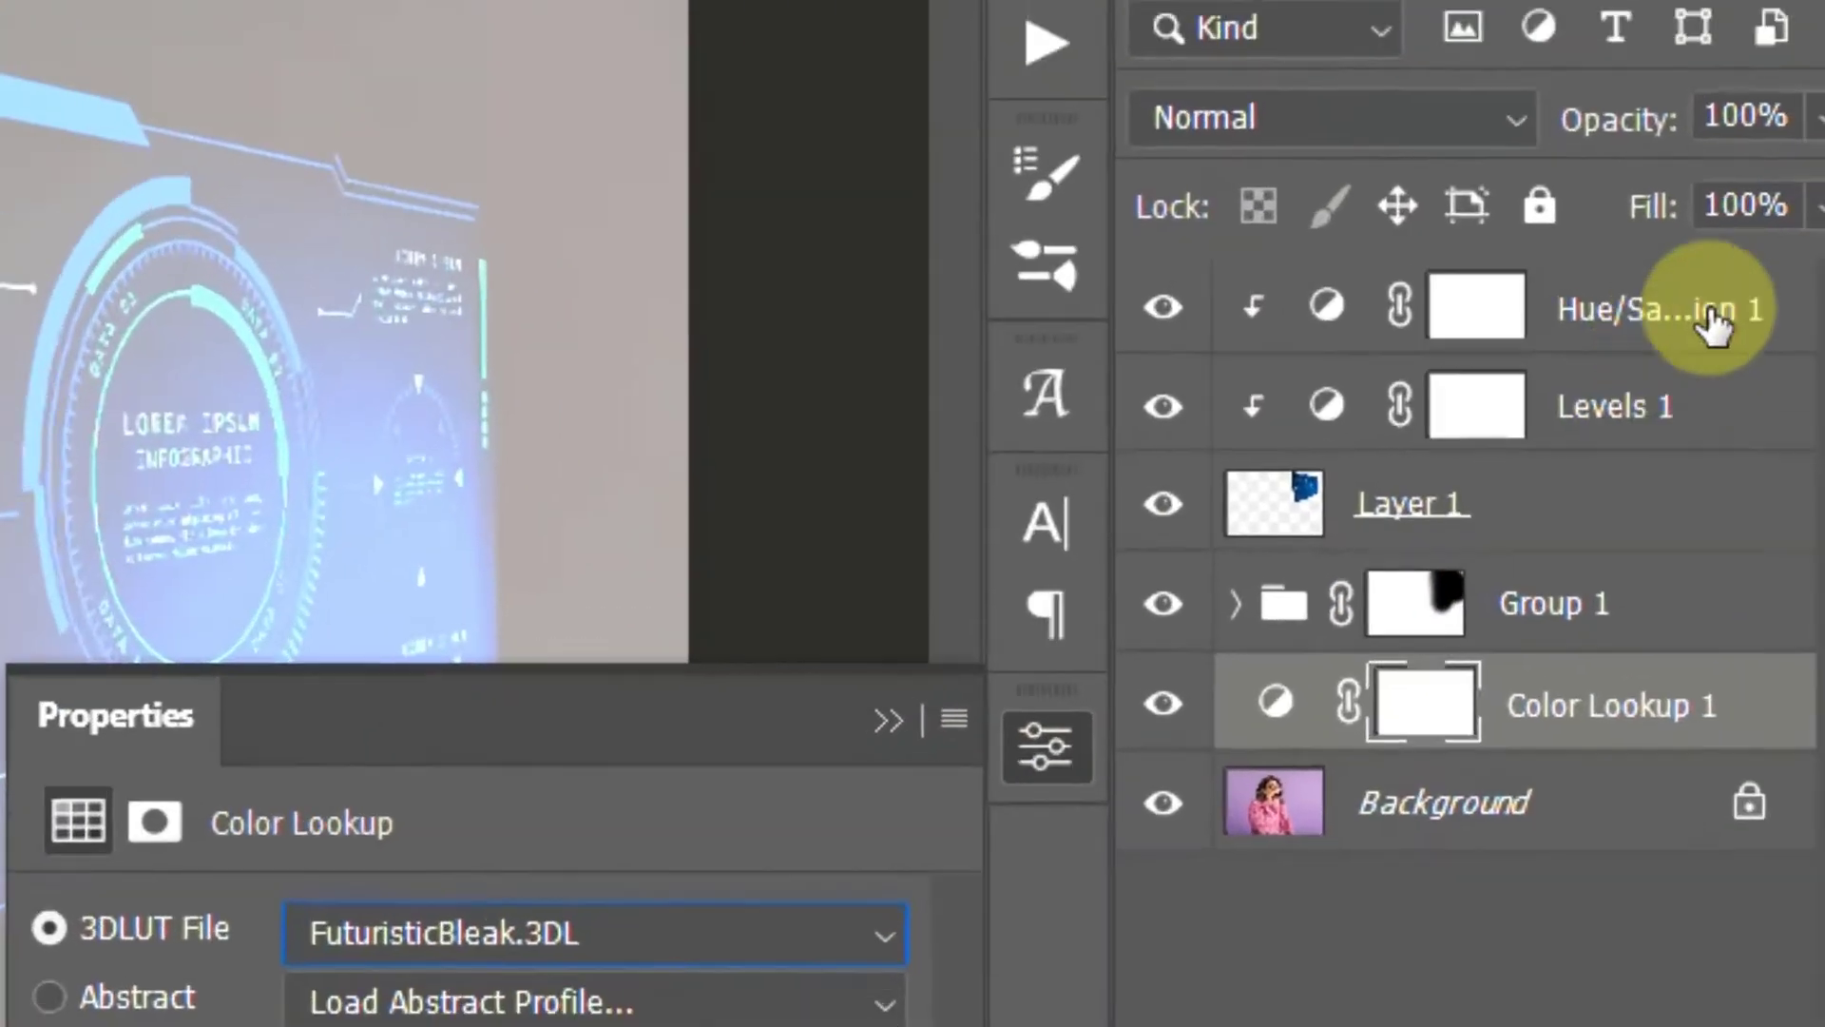
# - Lower the opacity of the Color Lookup 1 layer and toggle its visibility to compare before and after
pyautogui.moveTo(1818, 125); pyautogui.dragTo(1766, 196)
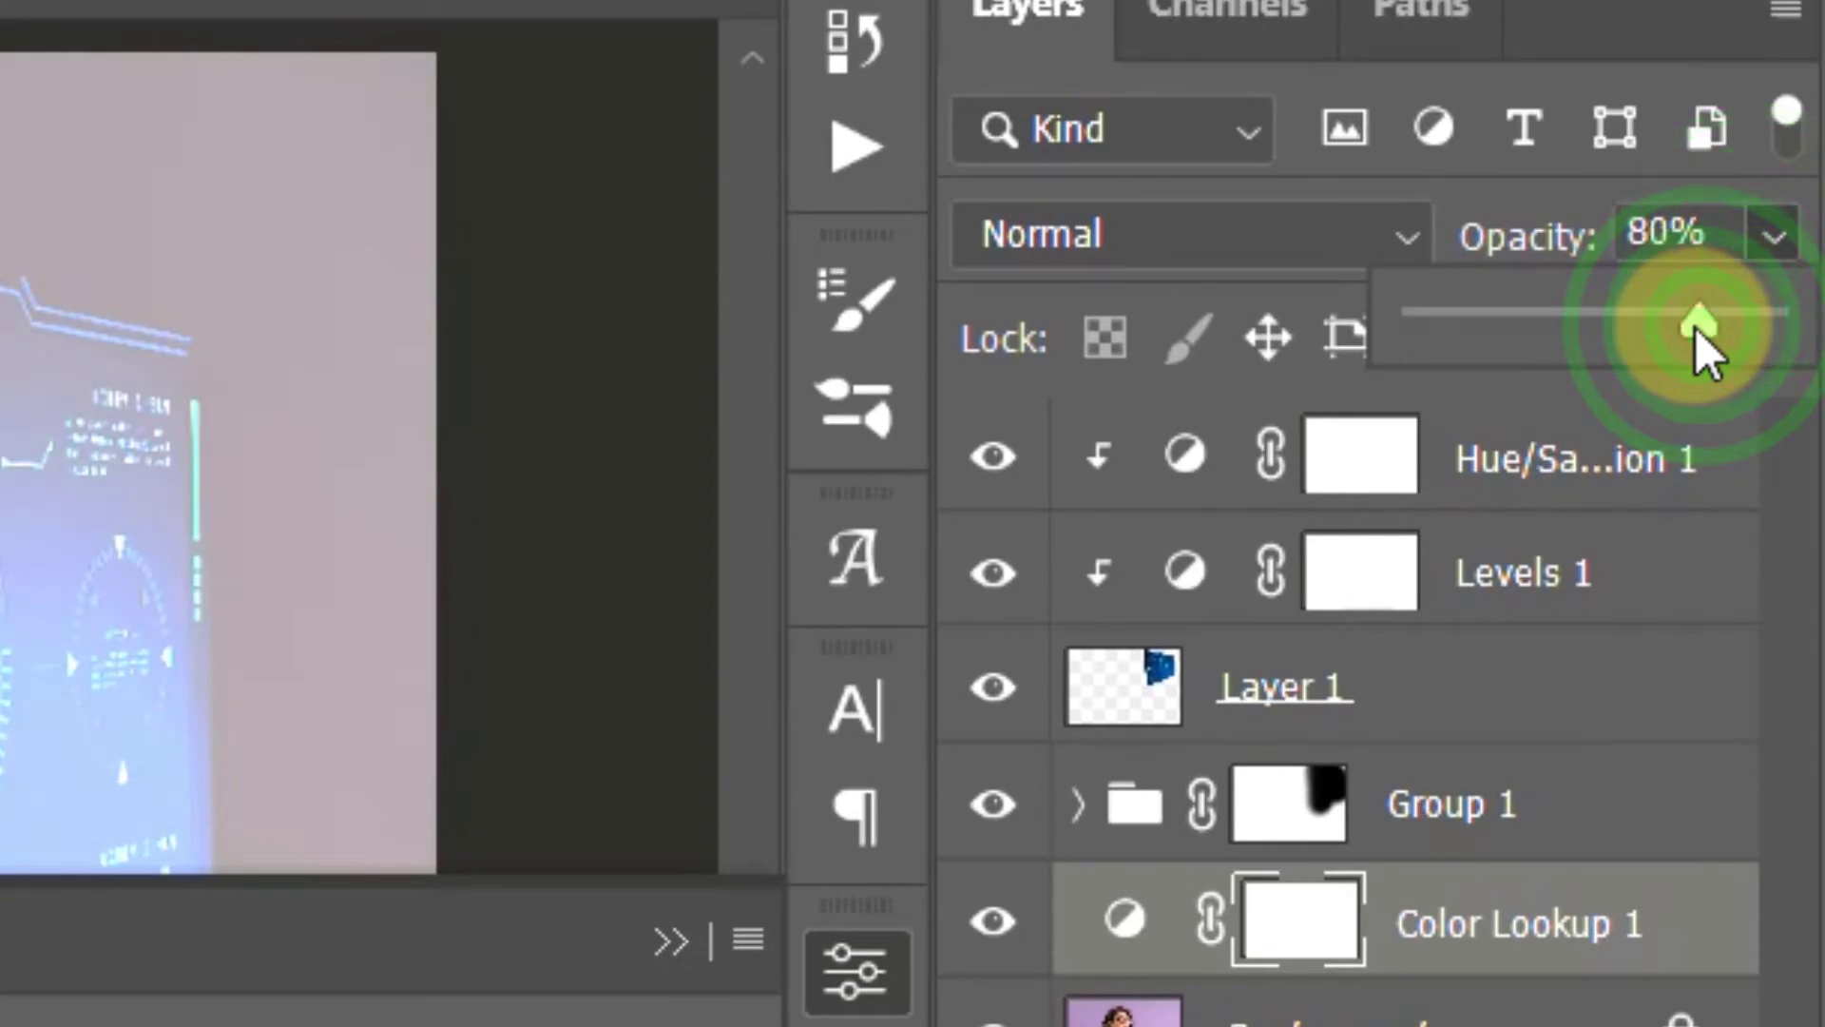
pyautogui.moveTo(1696, 330); pyautogui.dragTo(1663, 317)
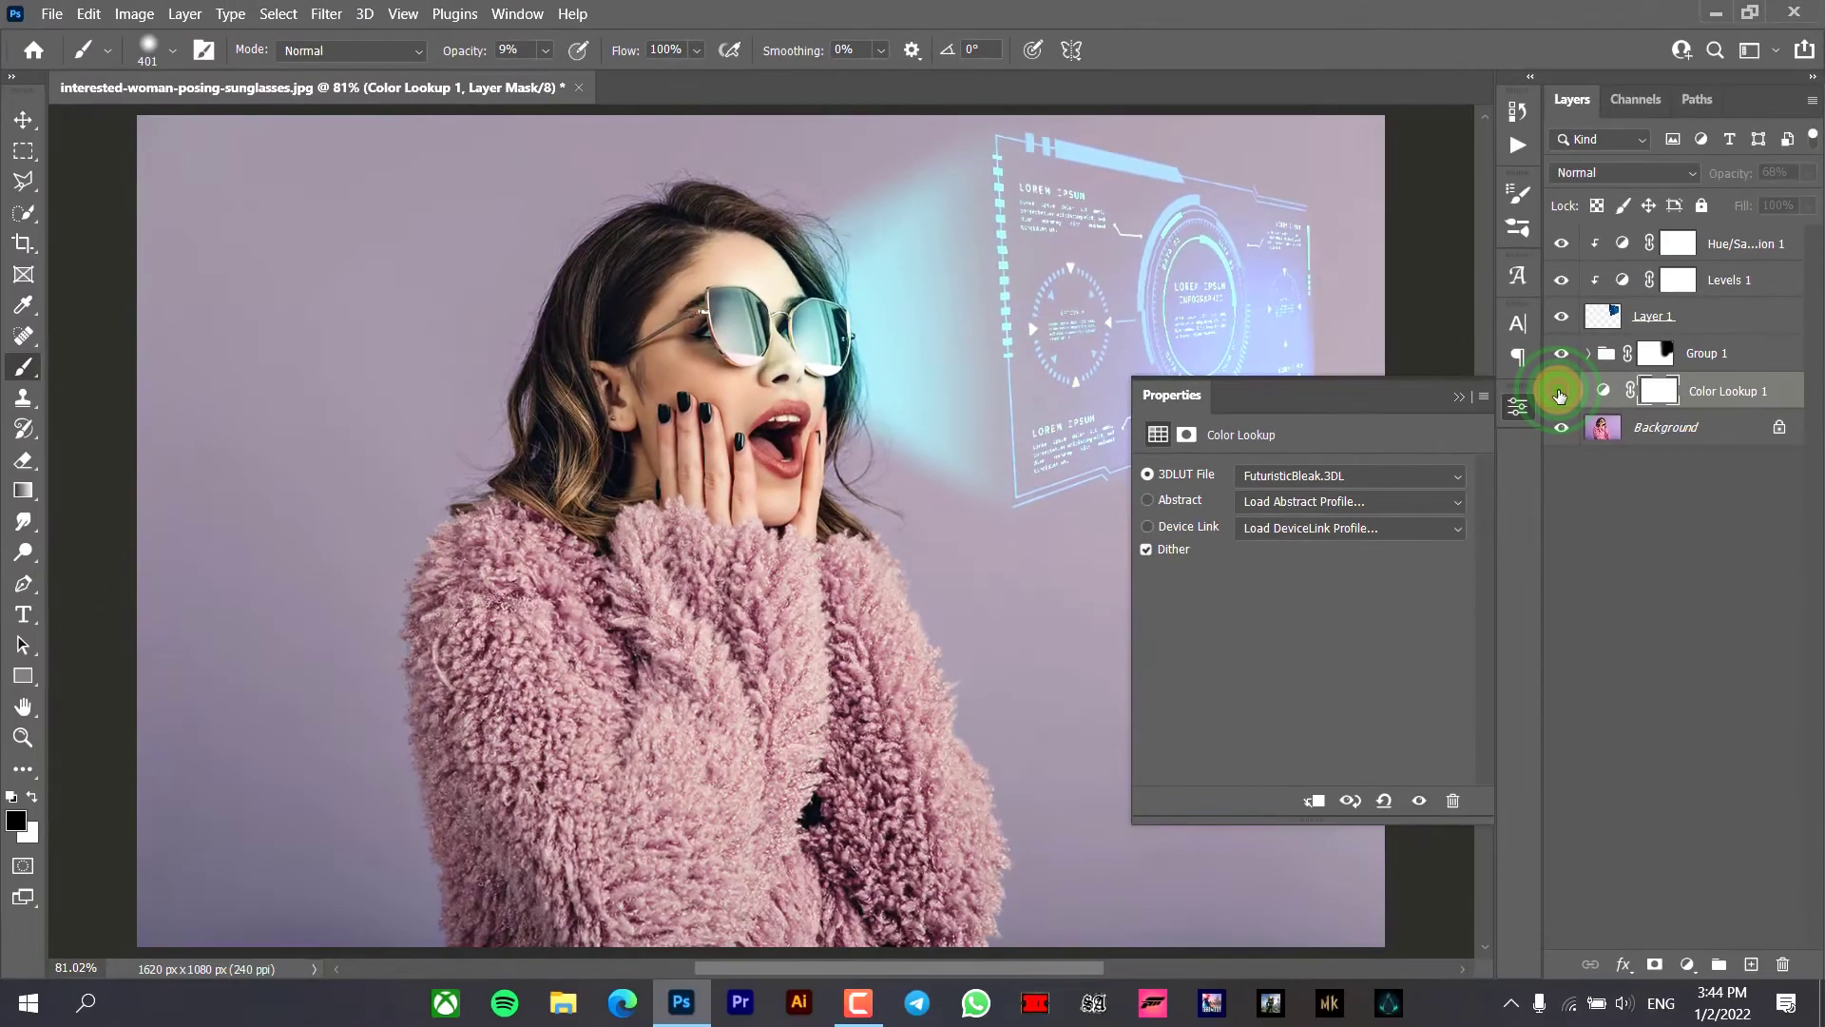
pyautogui.click(1038, 878)
pyautogui.click(1038, 878)
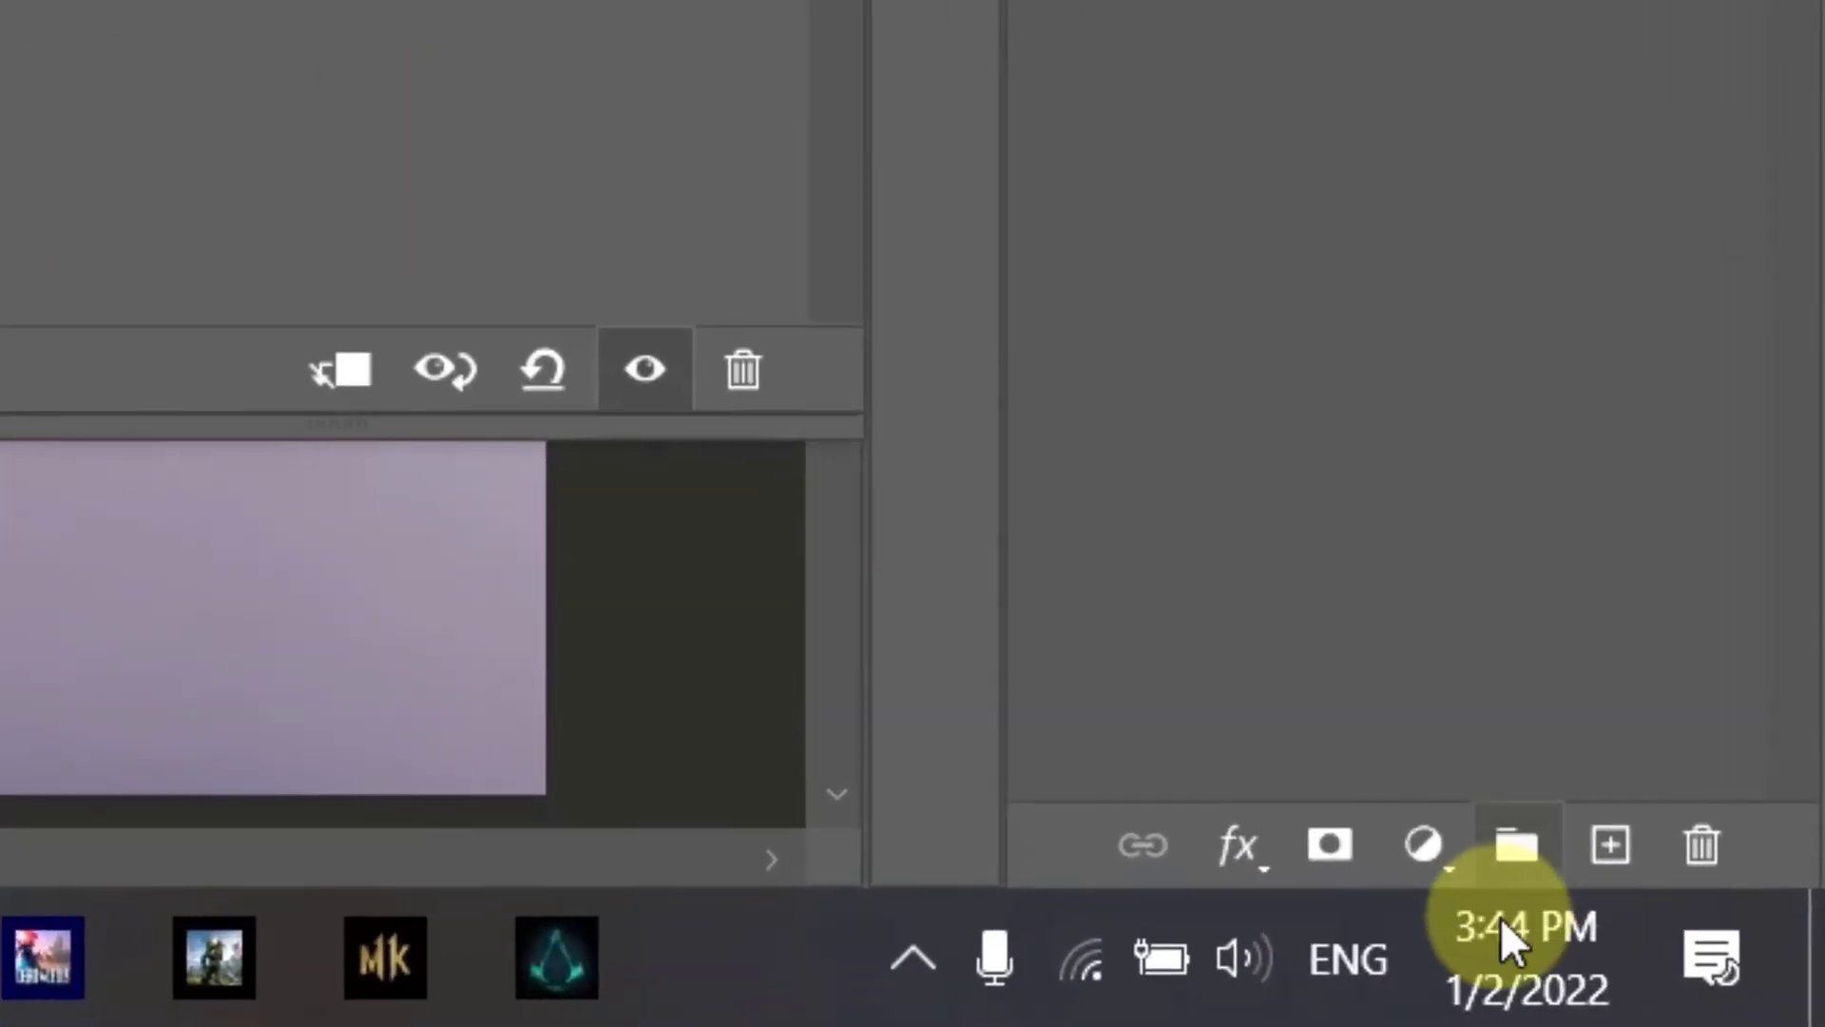
# - Add a Photo Filter adjustment above Color Lookup 1 with light cyan color #93feff and 62% density, and compare the image without it
pyautogui.click(1687, 964)
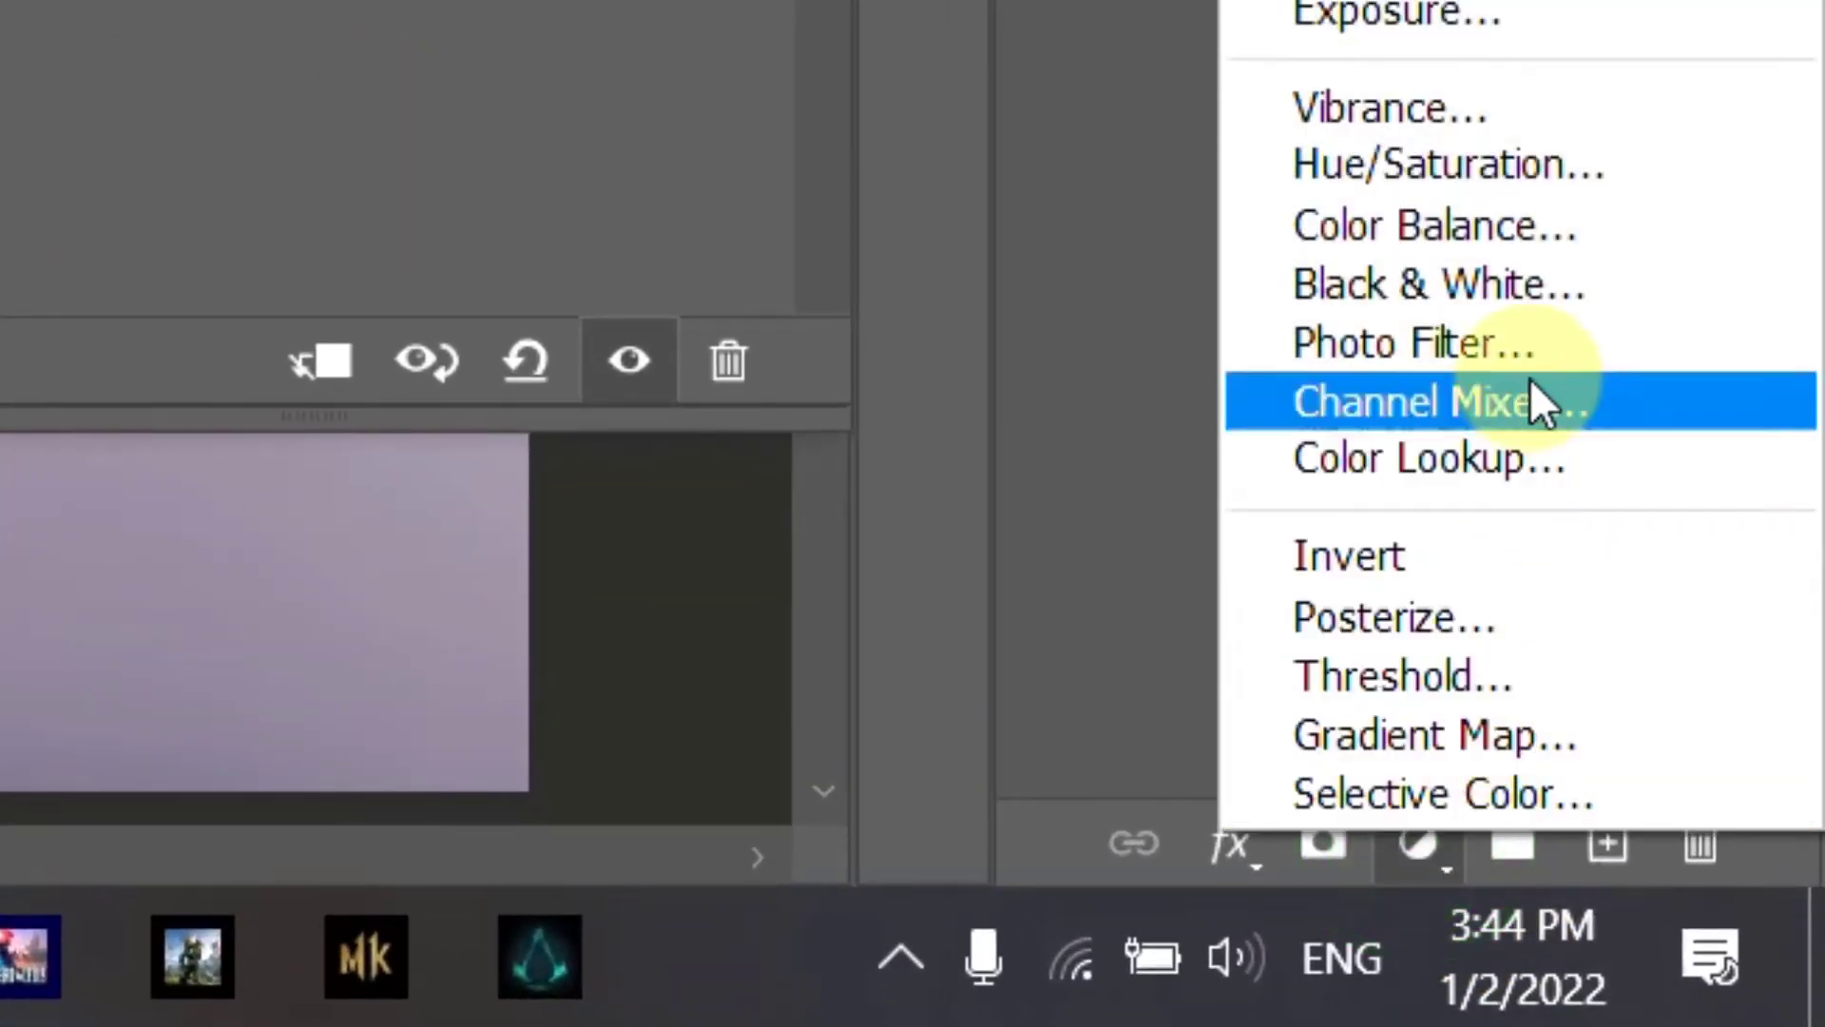
pyautogui.click(1521, 346)
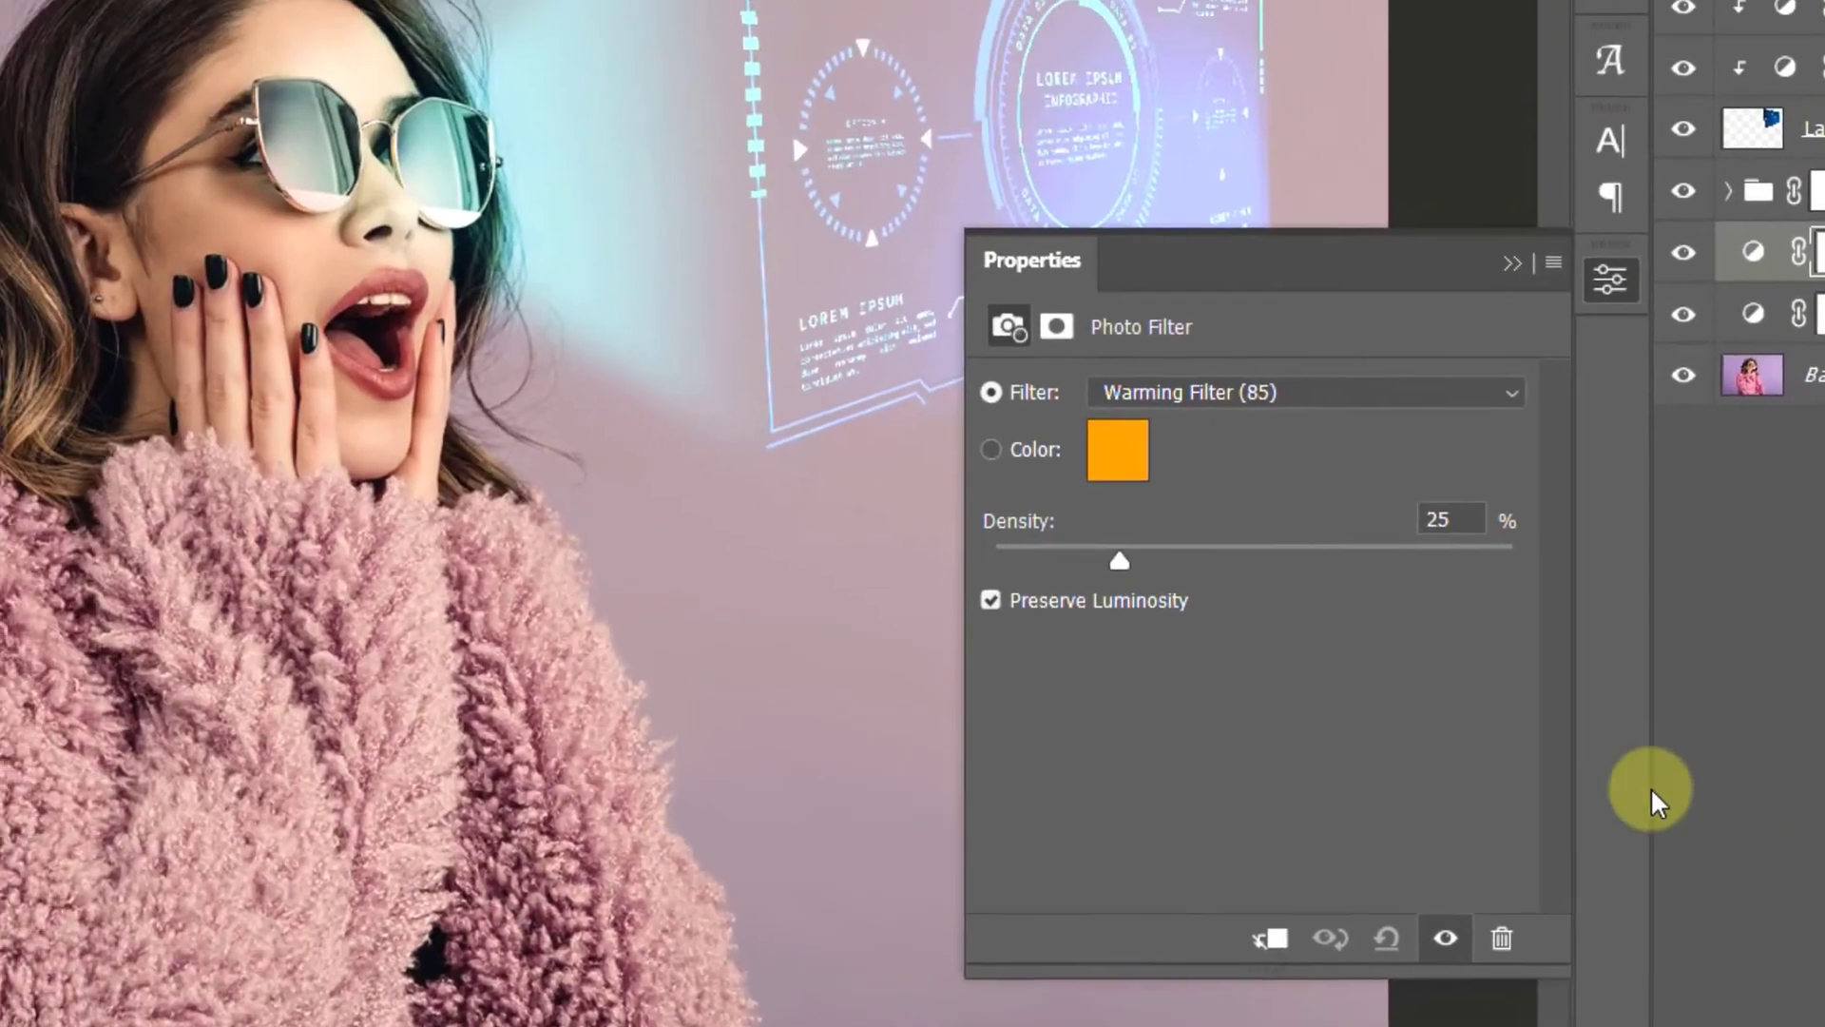
pyautogui.click(1150, 449)
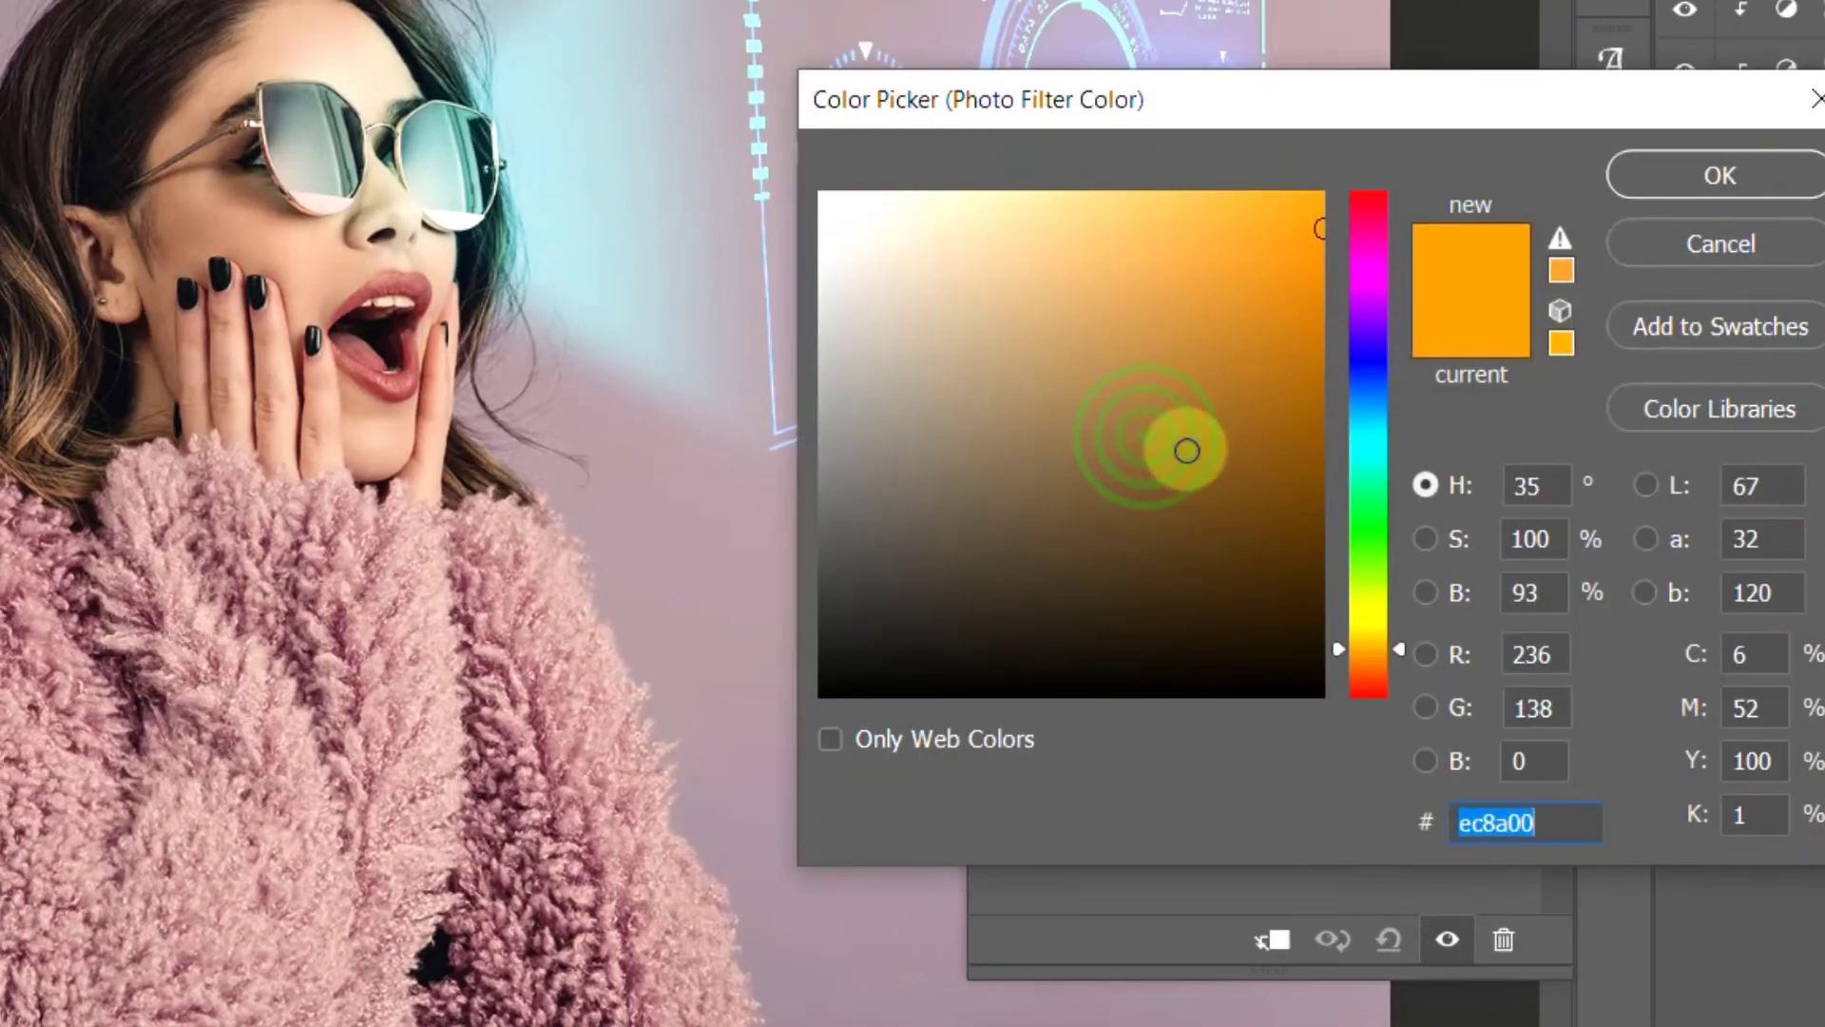
pyautogui.moveTo(1369, 431); pyautogui.dragTo(1370, 436)
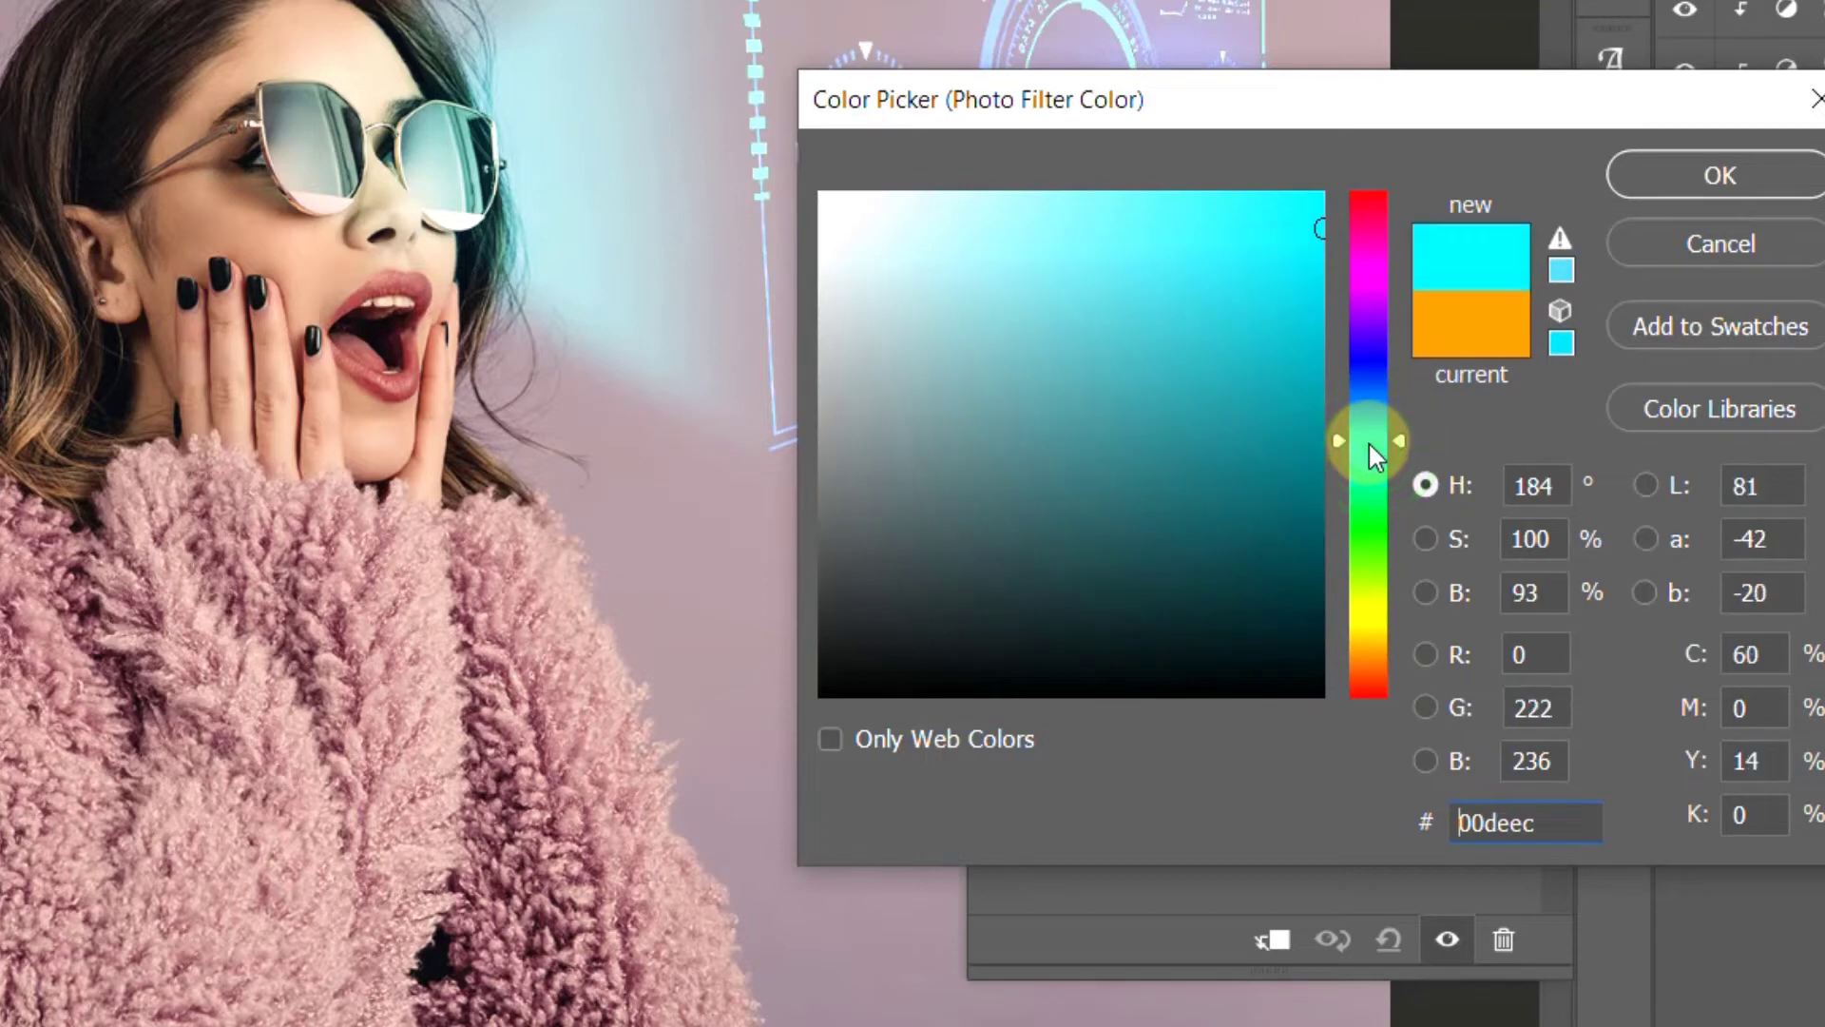
pyautogui.moveTo(1145, 304); pyautogui.dragTo(1034, 150)
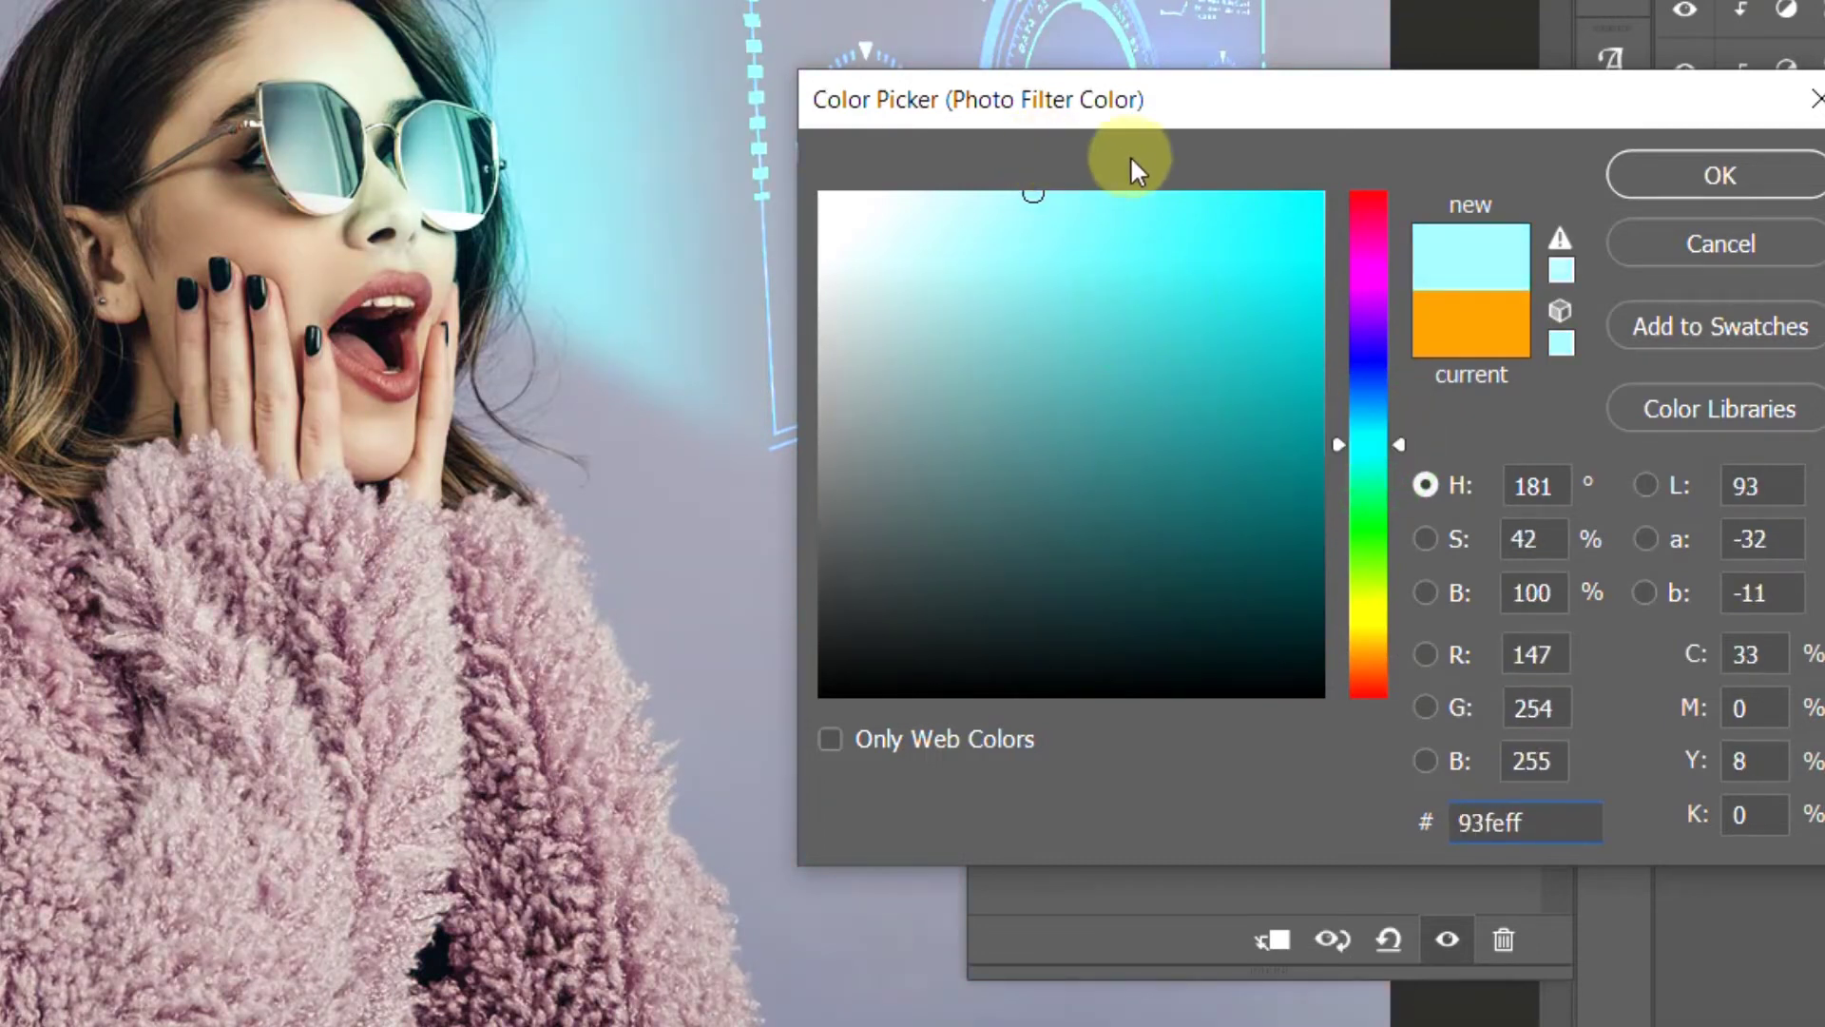
pyautogui.click(1650, 171)
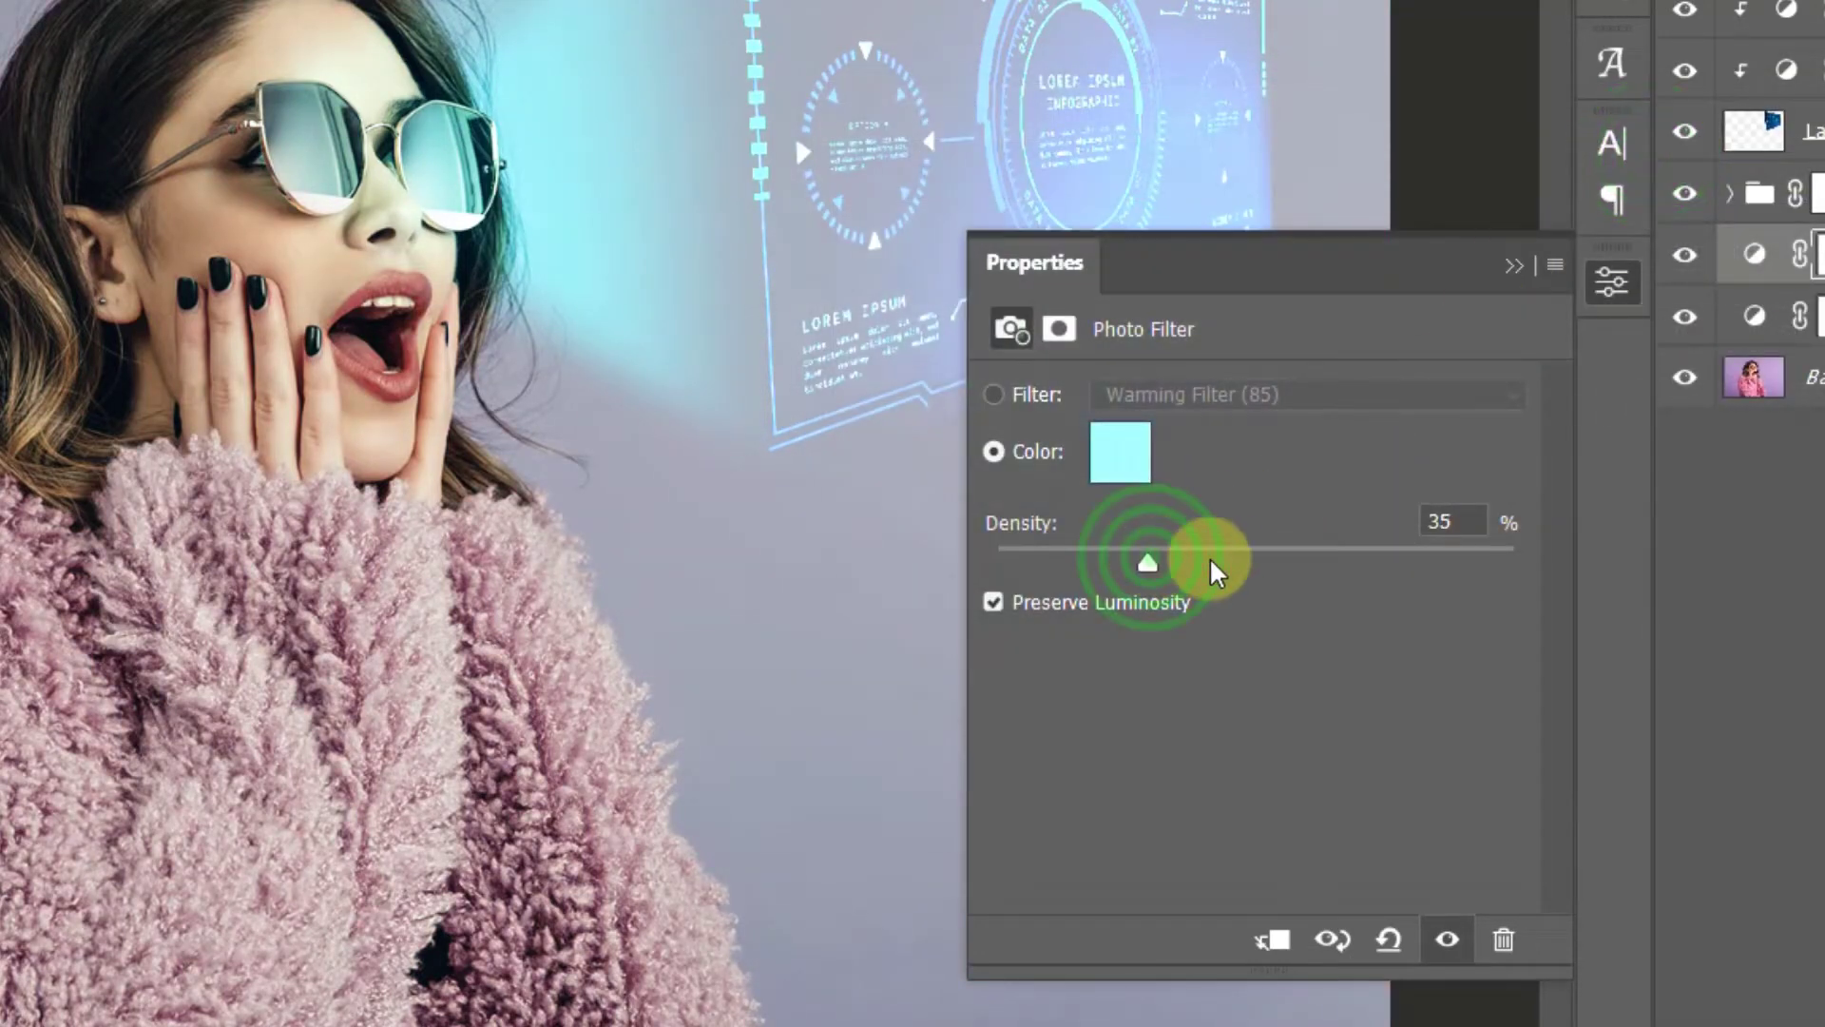
pyautogui.moveTo(1274, 557); pyautogui.dragTo(1314, 562)
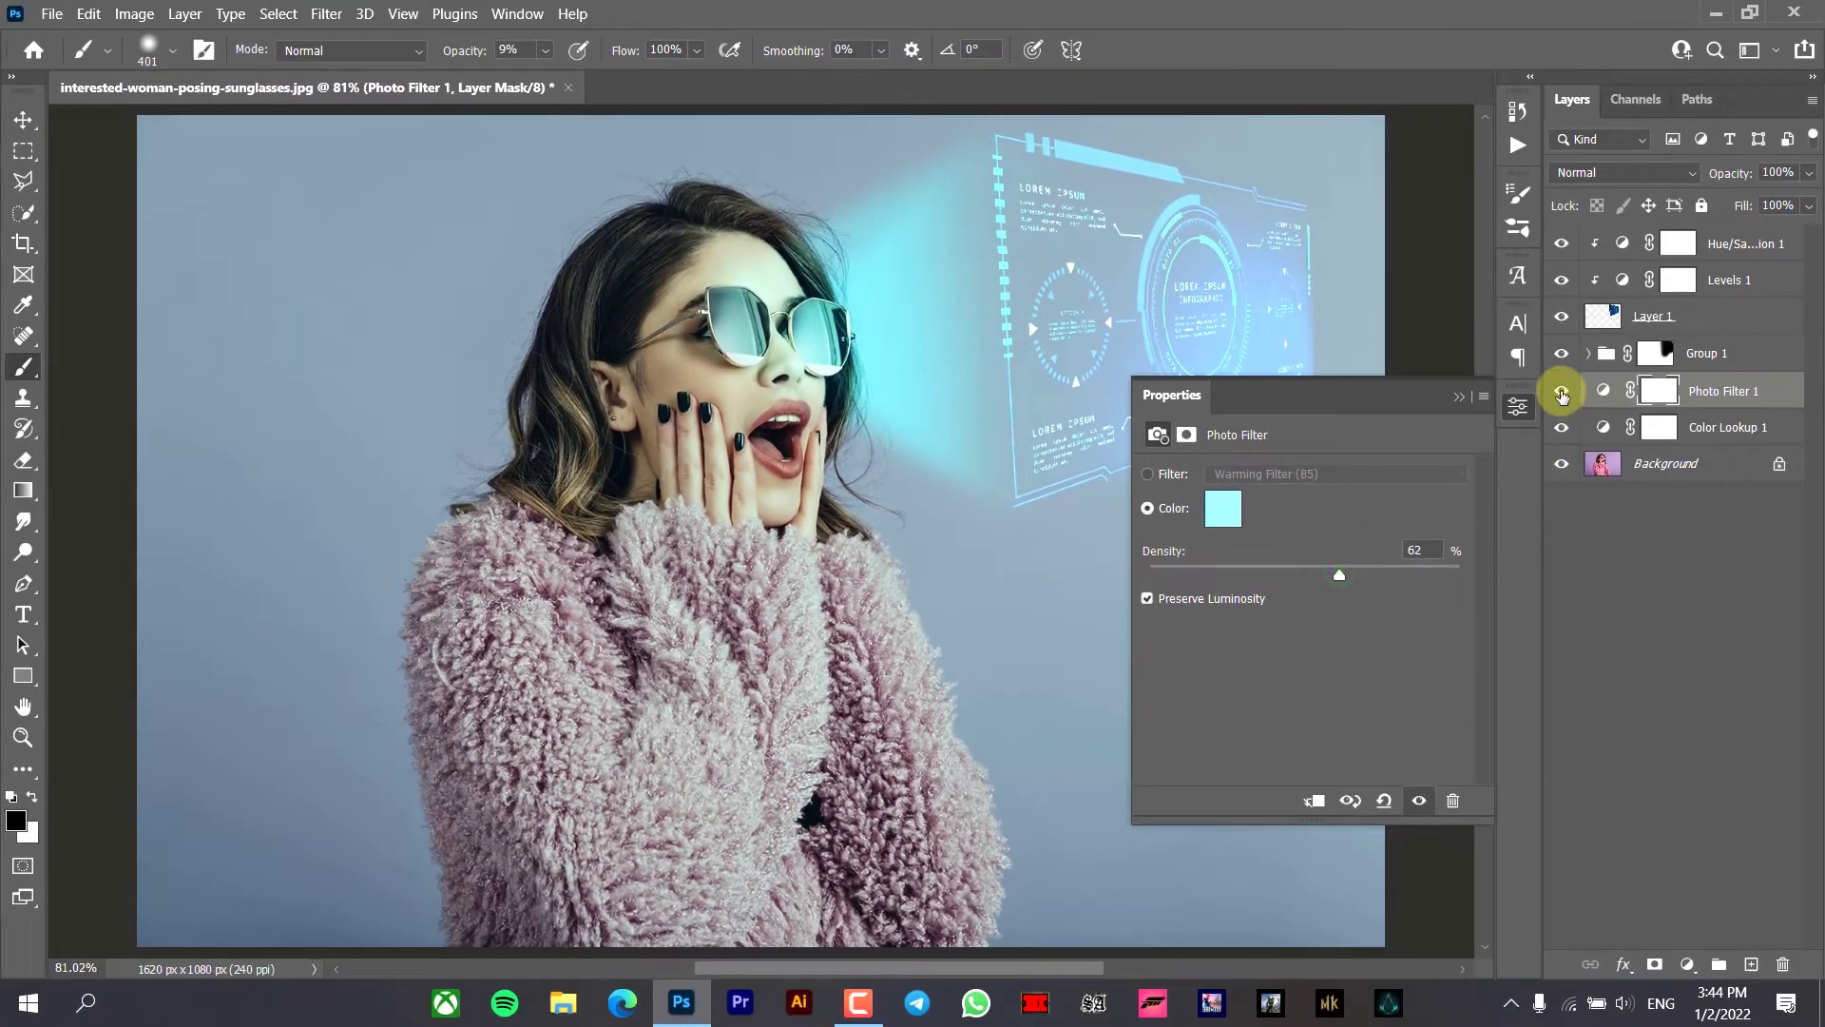
pyautogui.click(1562, 392)
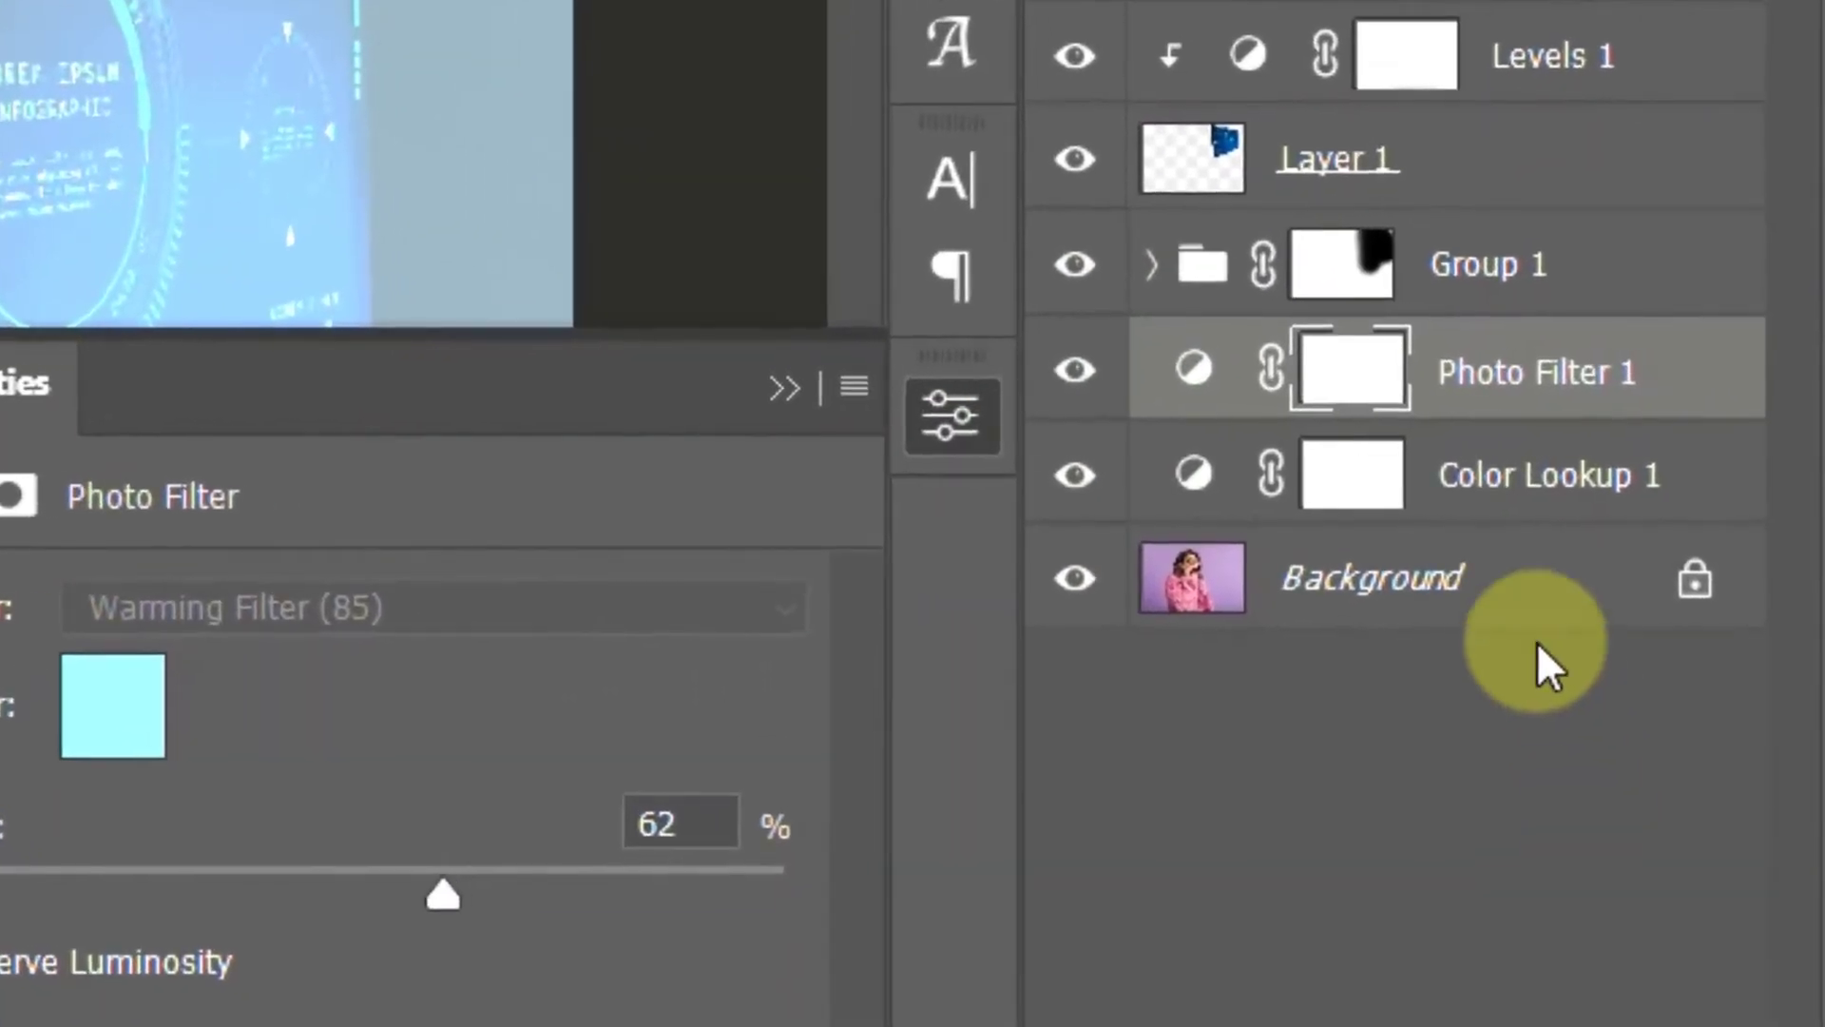
# - Add a Solid Color fill layer directly above the Background layer using the pale cyan color #b5feff
pyautogui.click(1708, 466)
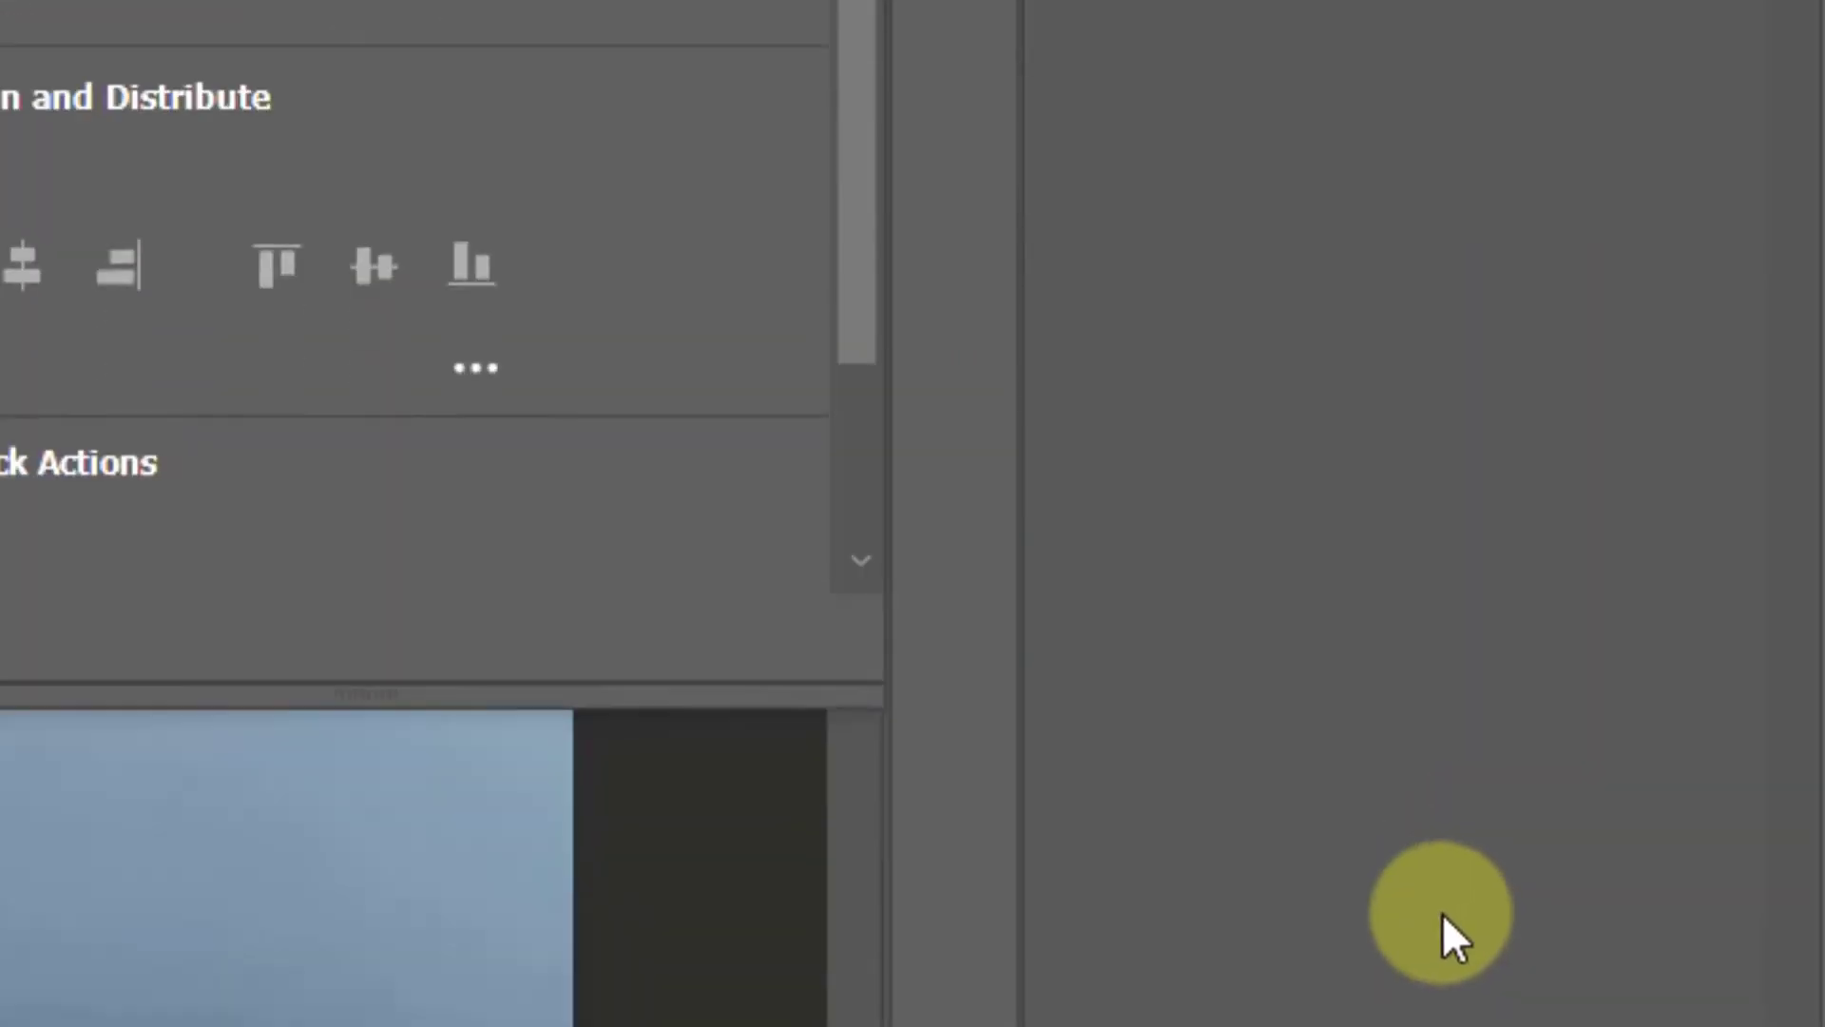
pyautogui.click(1435, 848)
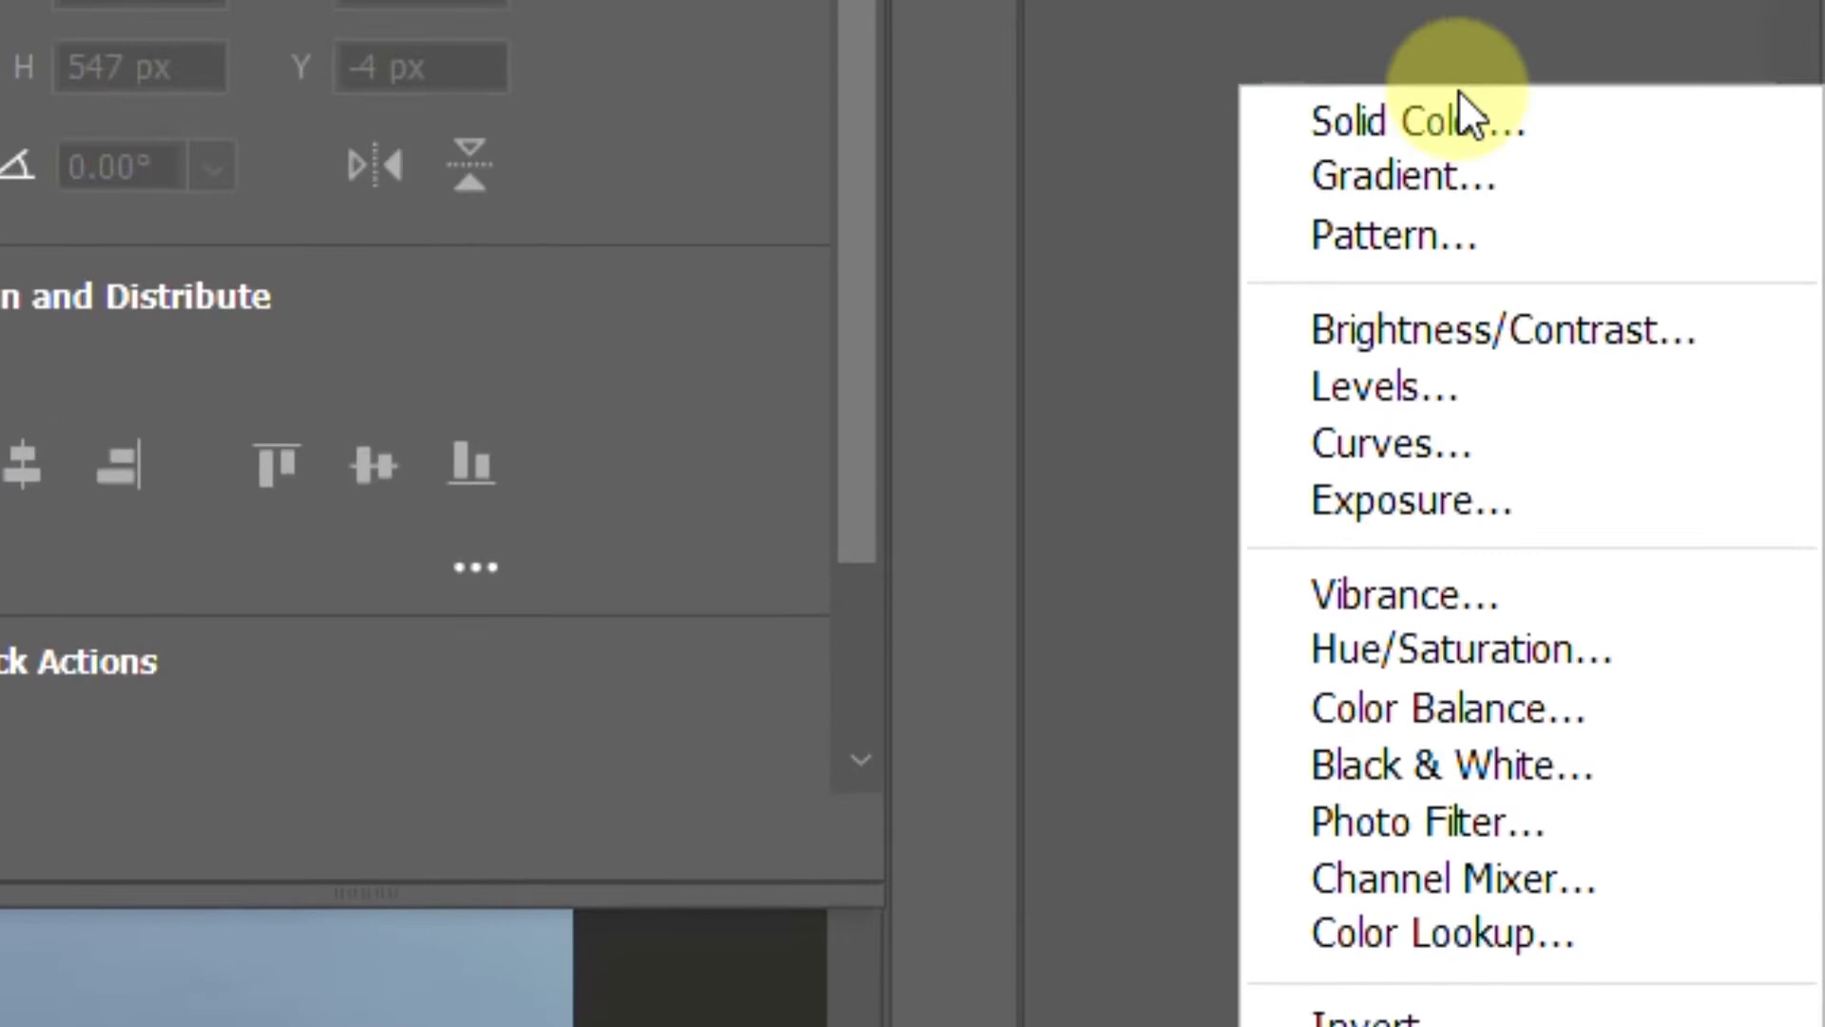
pyautogui.click(1458, 177)
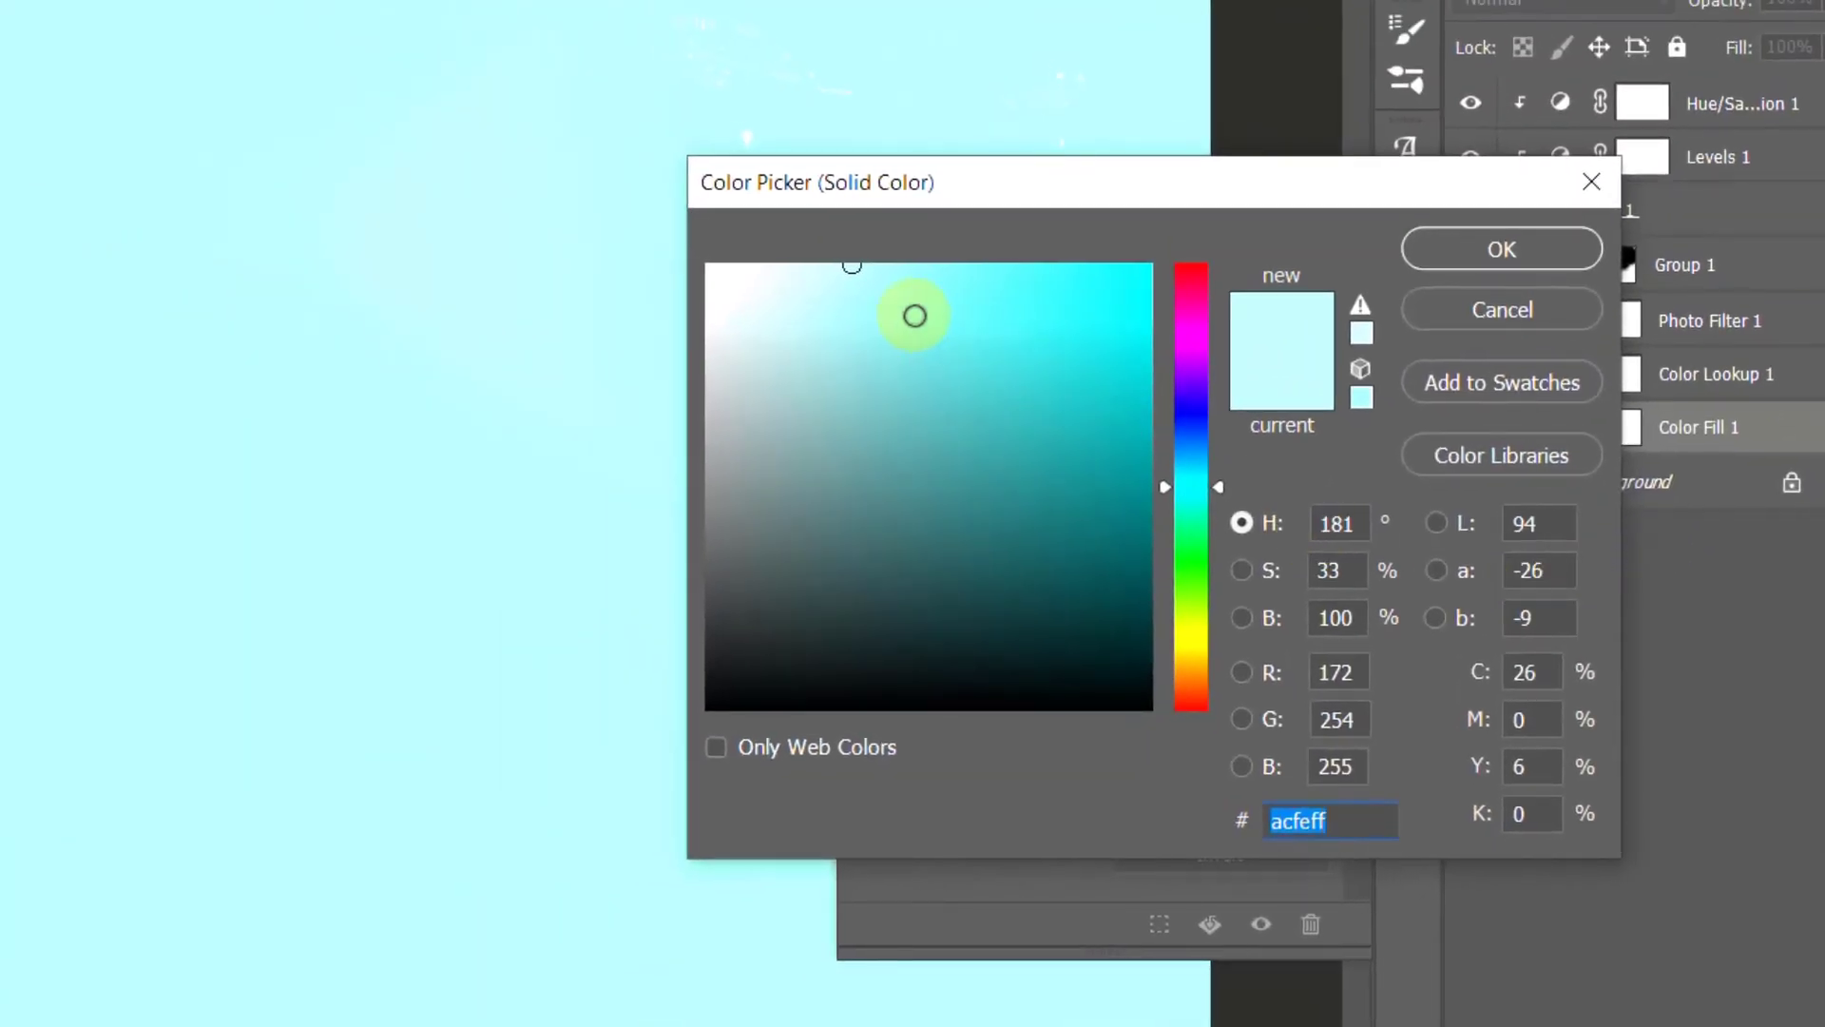
pyautogui.moveTo(882, 295); pyautogui.dragTo(845, 243)
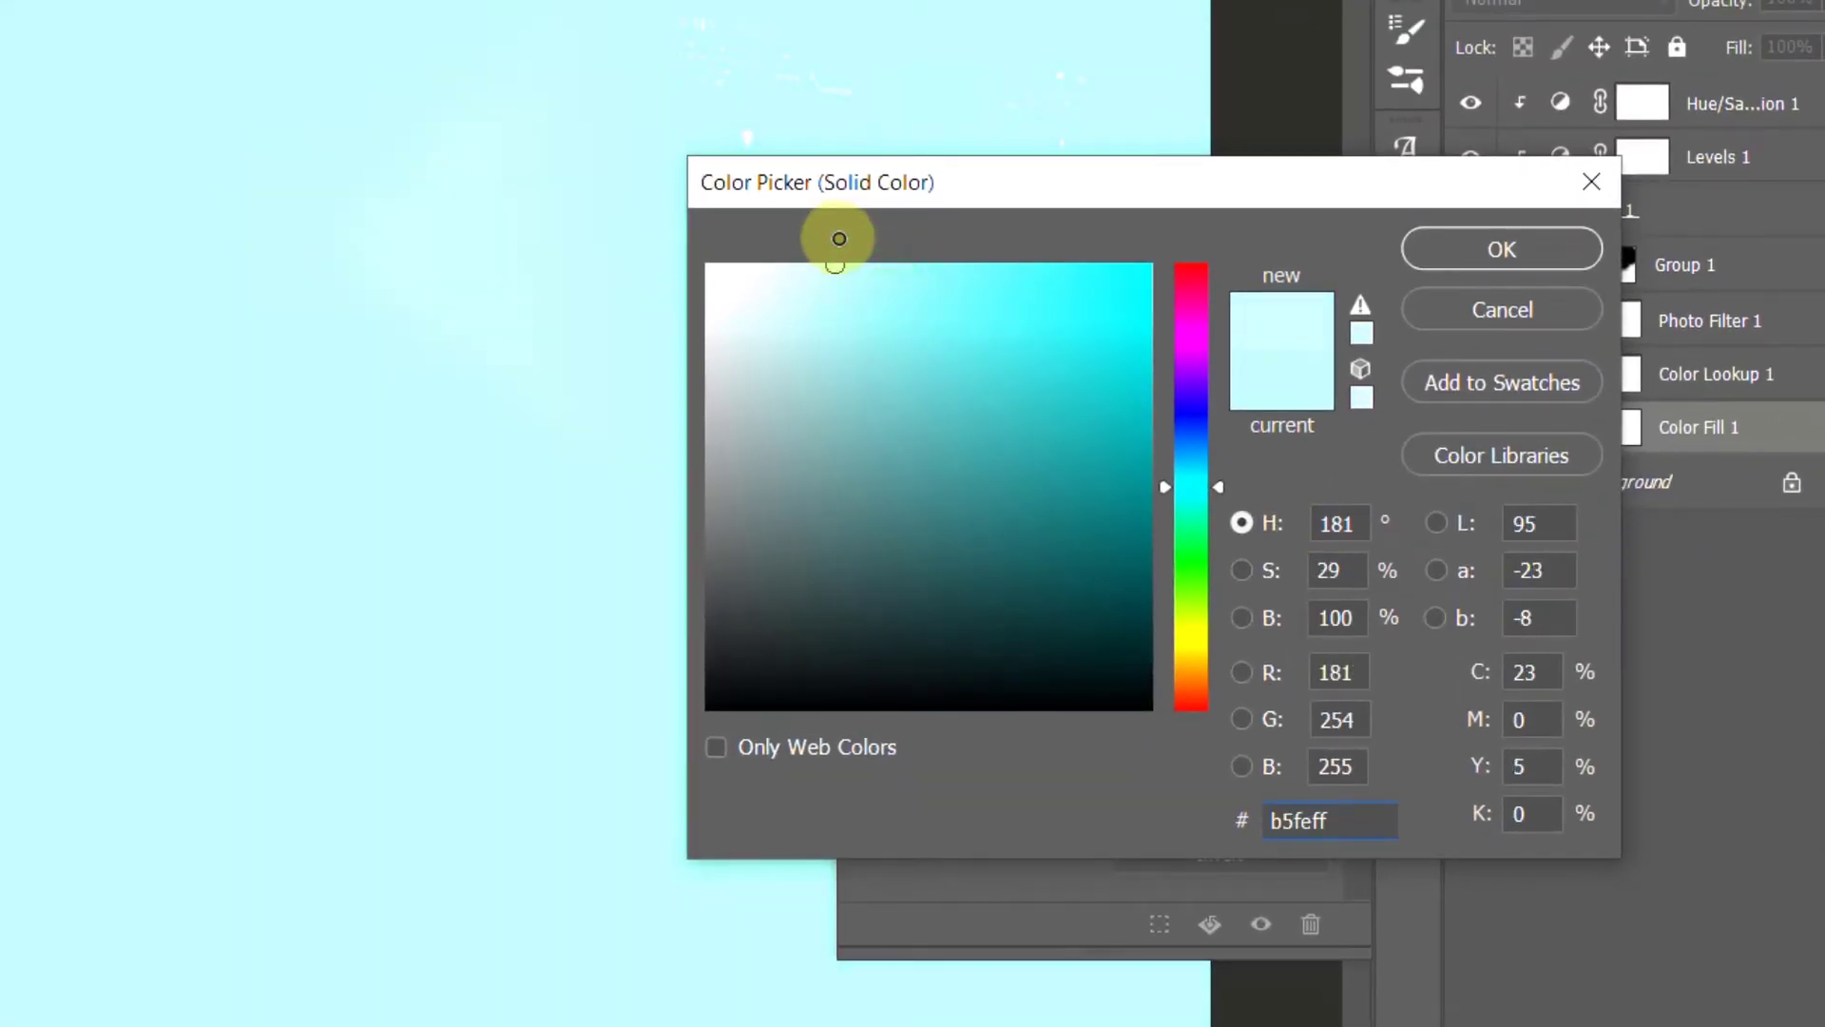
pyautogui.click(1435, 254)
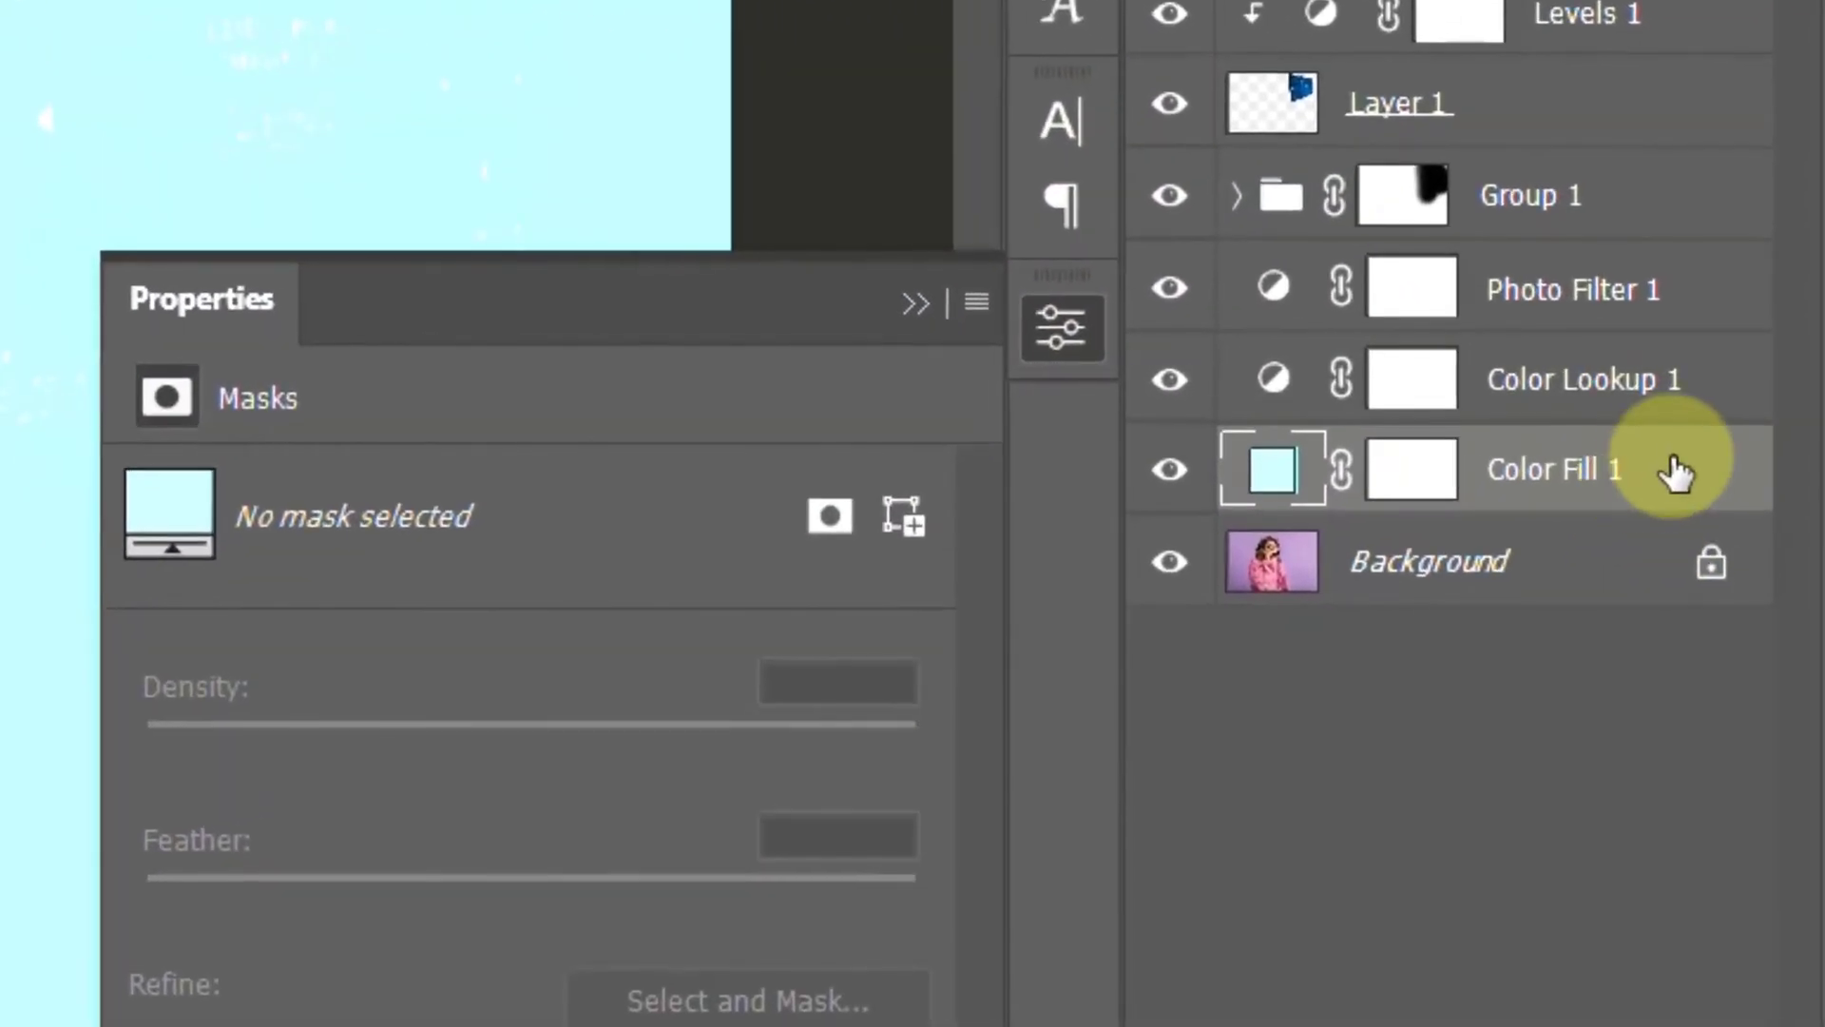
# - Blend Color Fill 1 into the photo with Blend If, splitting the Underlying Layer black slider with its upper half at 209 and adjusting the lower half
pyautogui.rightClick(1711, 456)
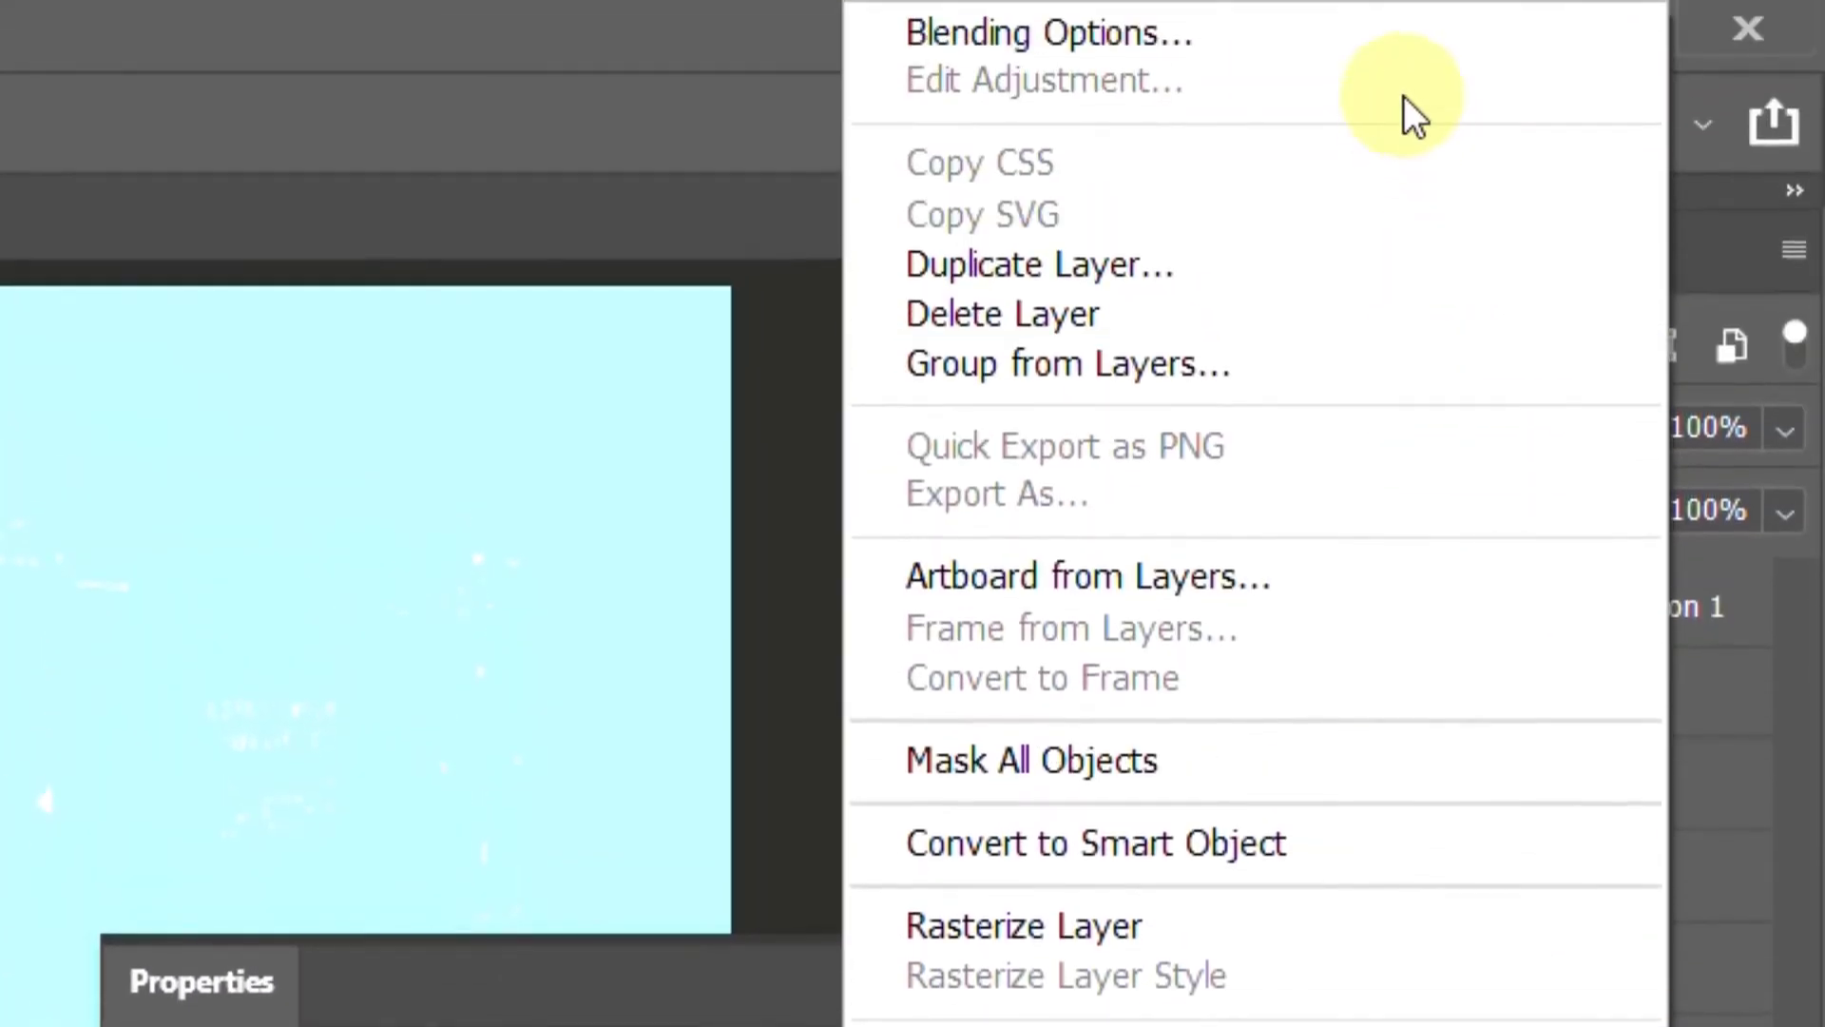
pyautogui.click(1378, 53)
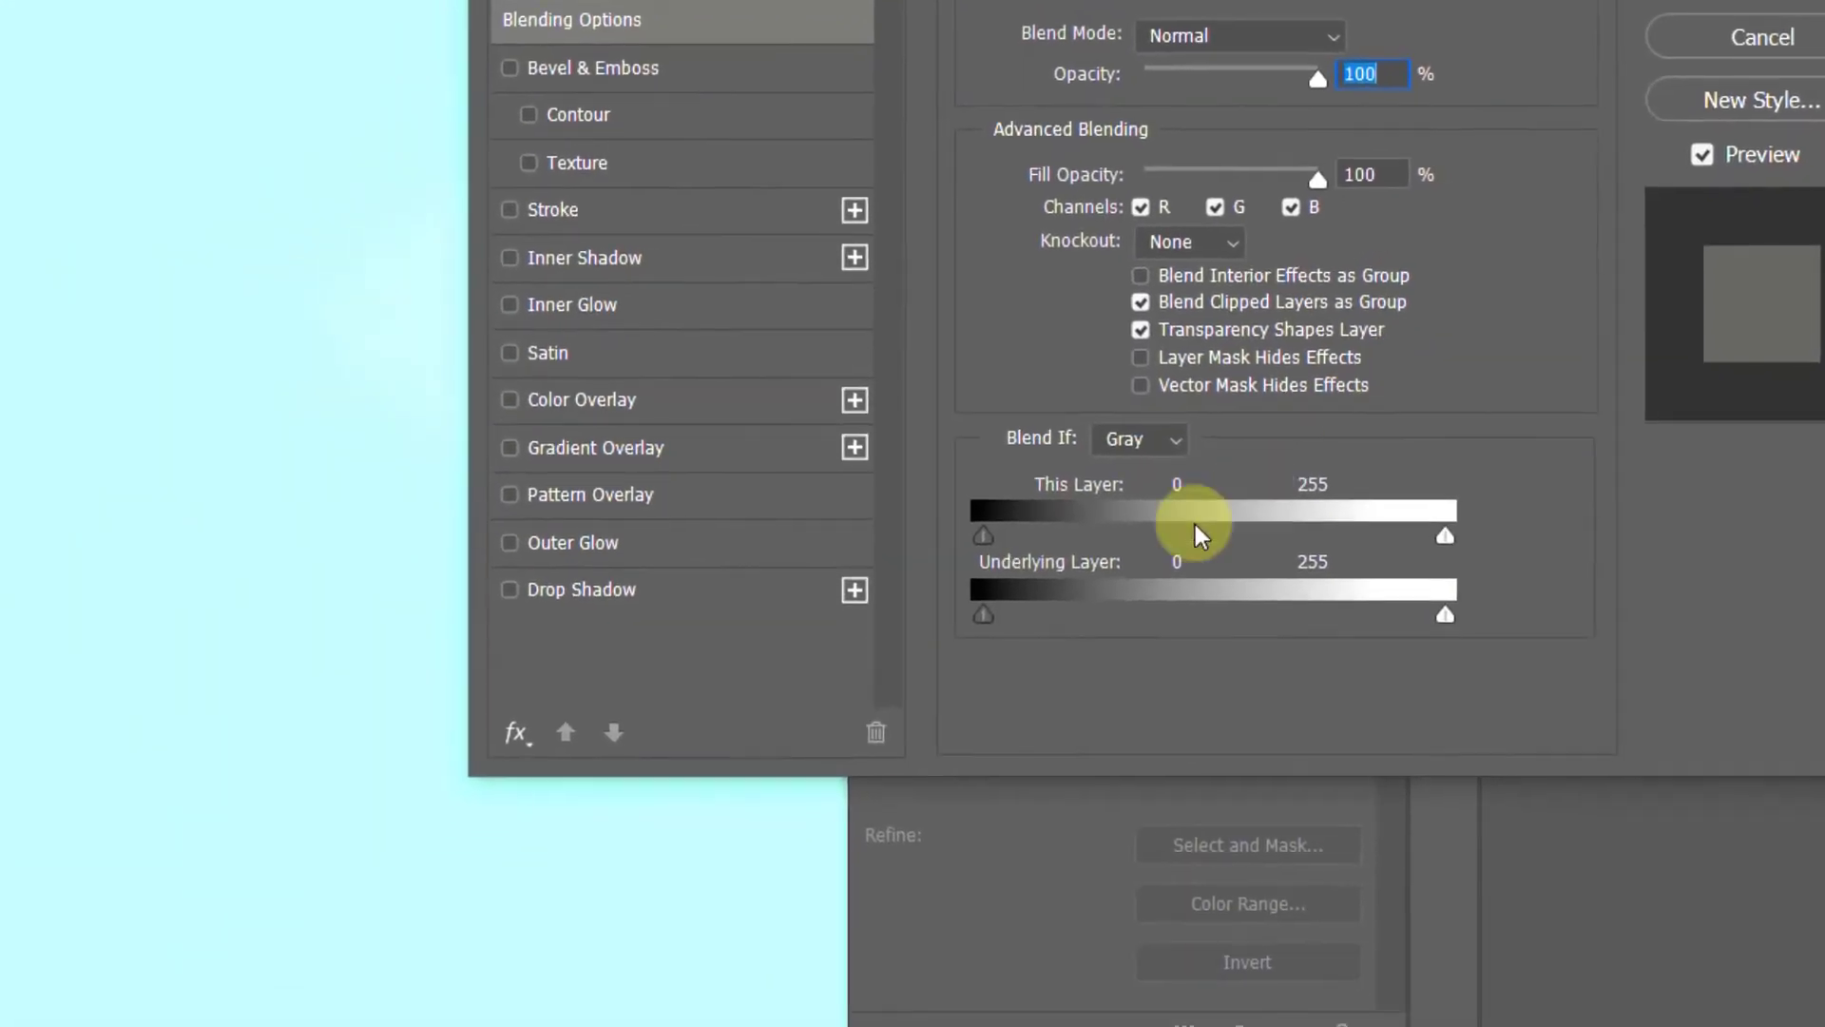
pyautogui.moveTo(998, 618); pyautogui.dragTo(1088, 623)
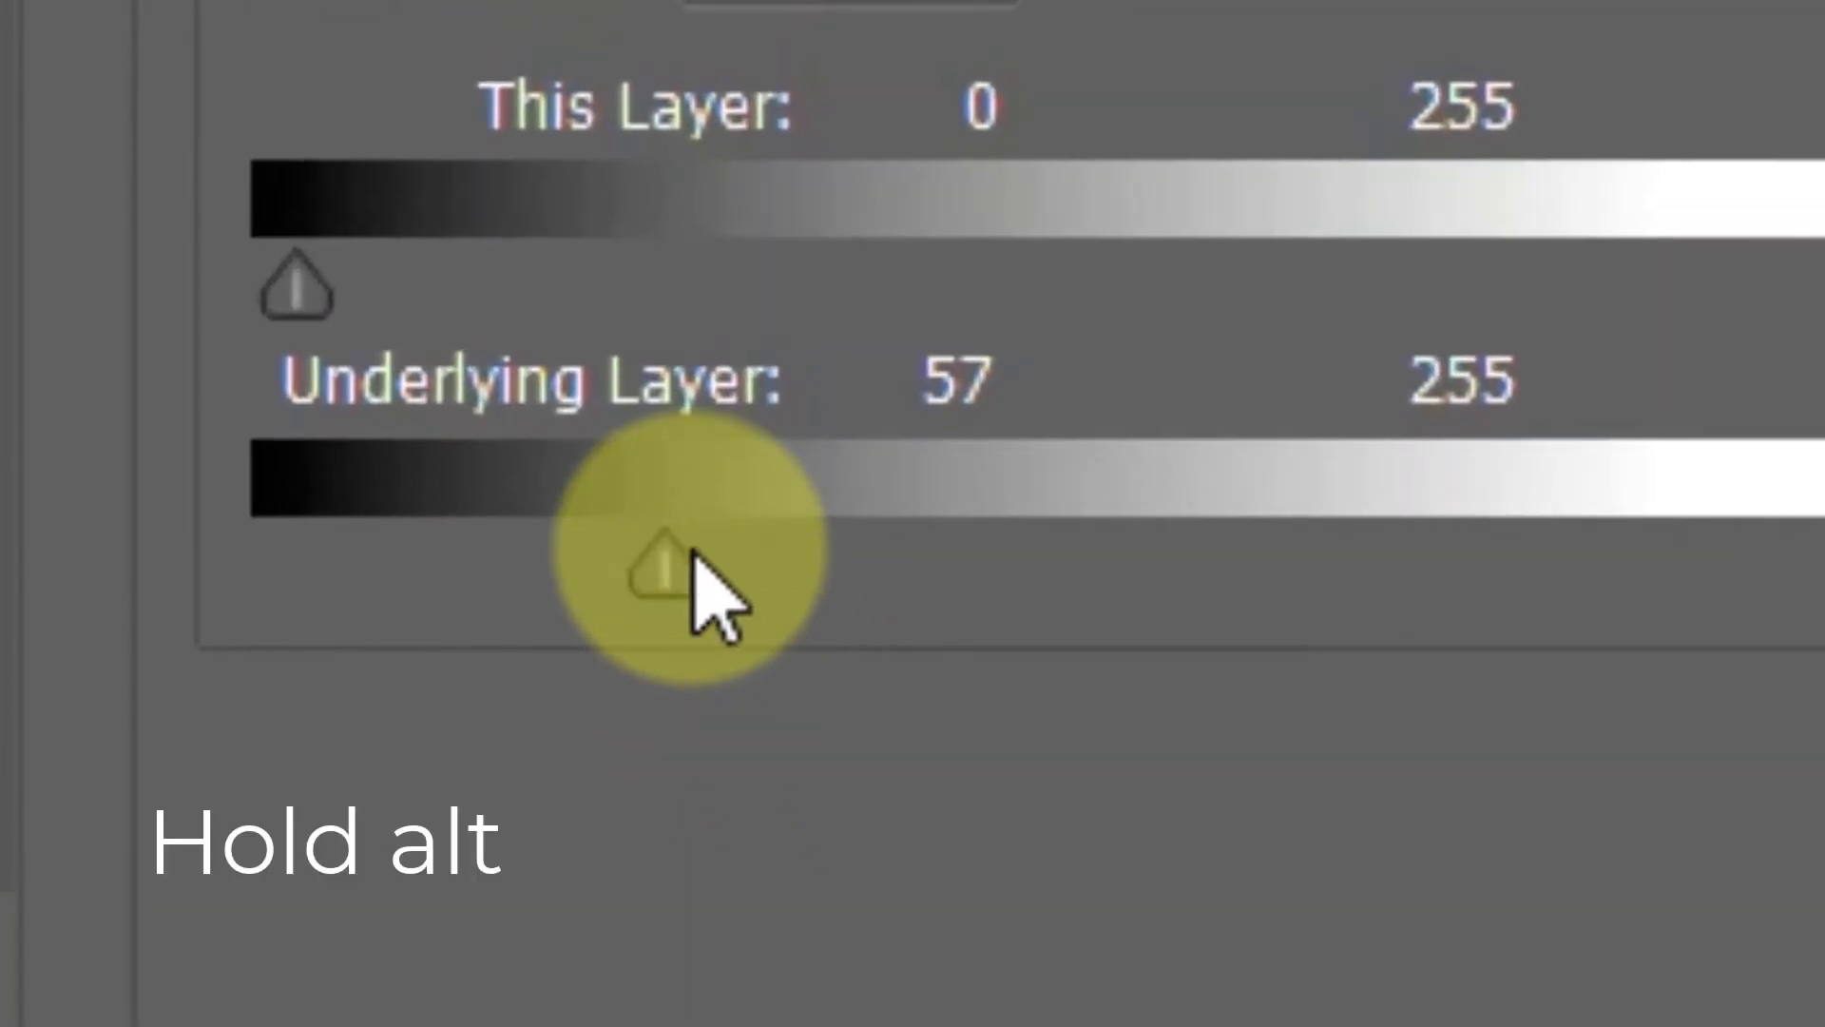
pyautogui.moveTo(697, 594); pyautogui.dragTo(1214, 572)
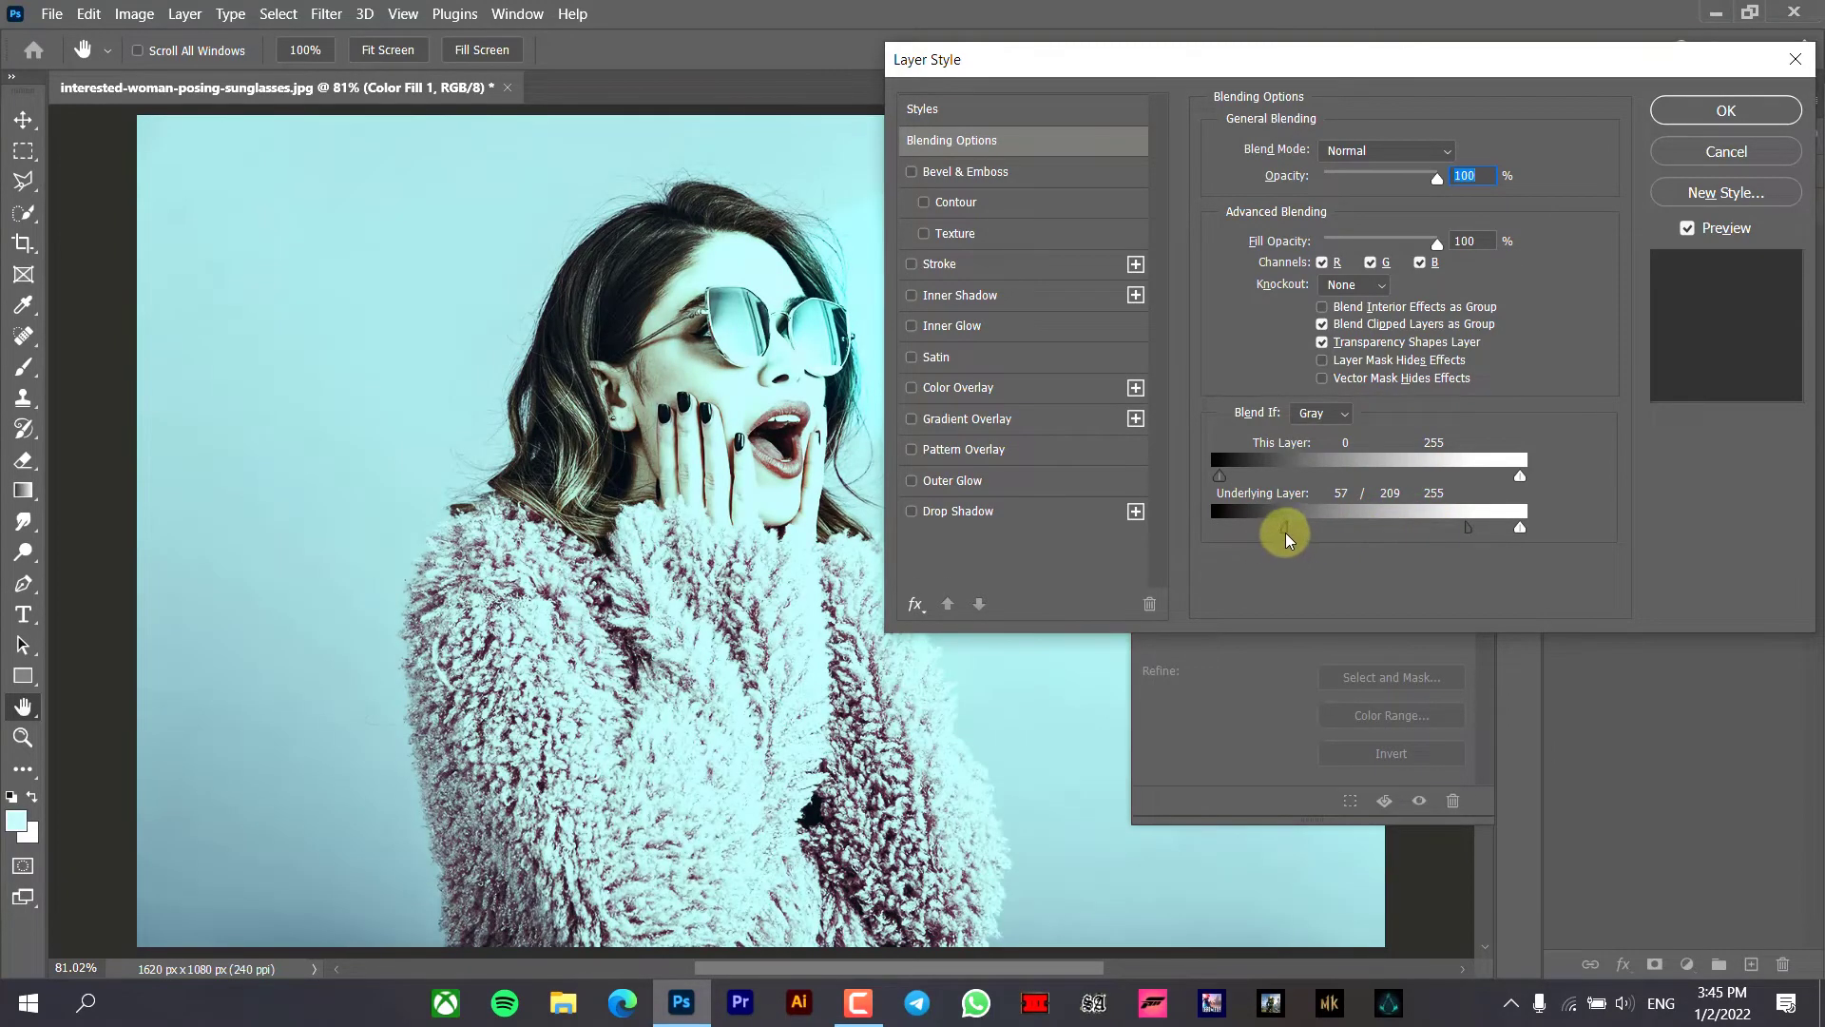
pyautogui.moveTo(1319, 531); pyautogui.dragTo(1344, 534)
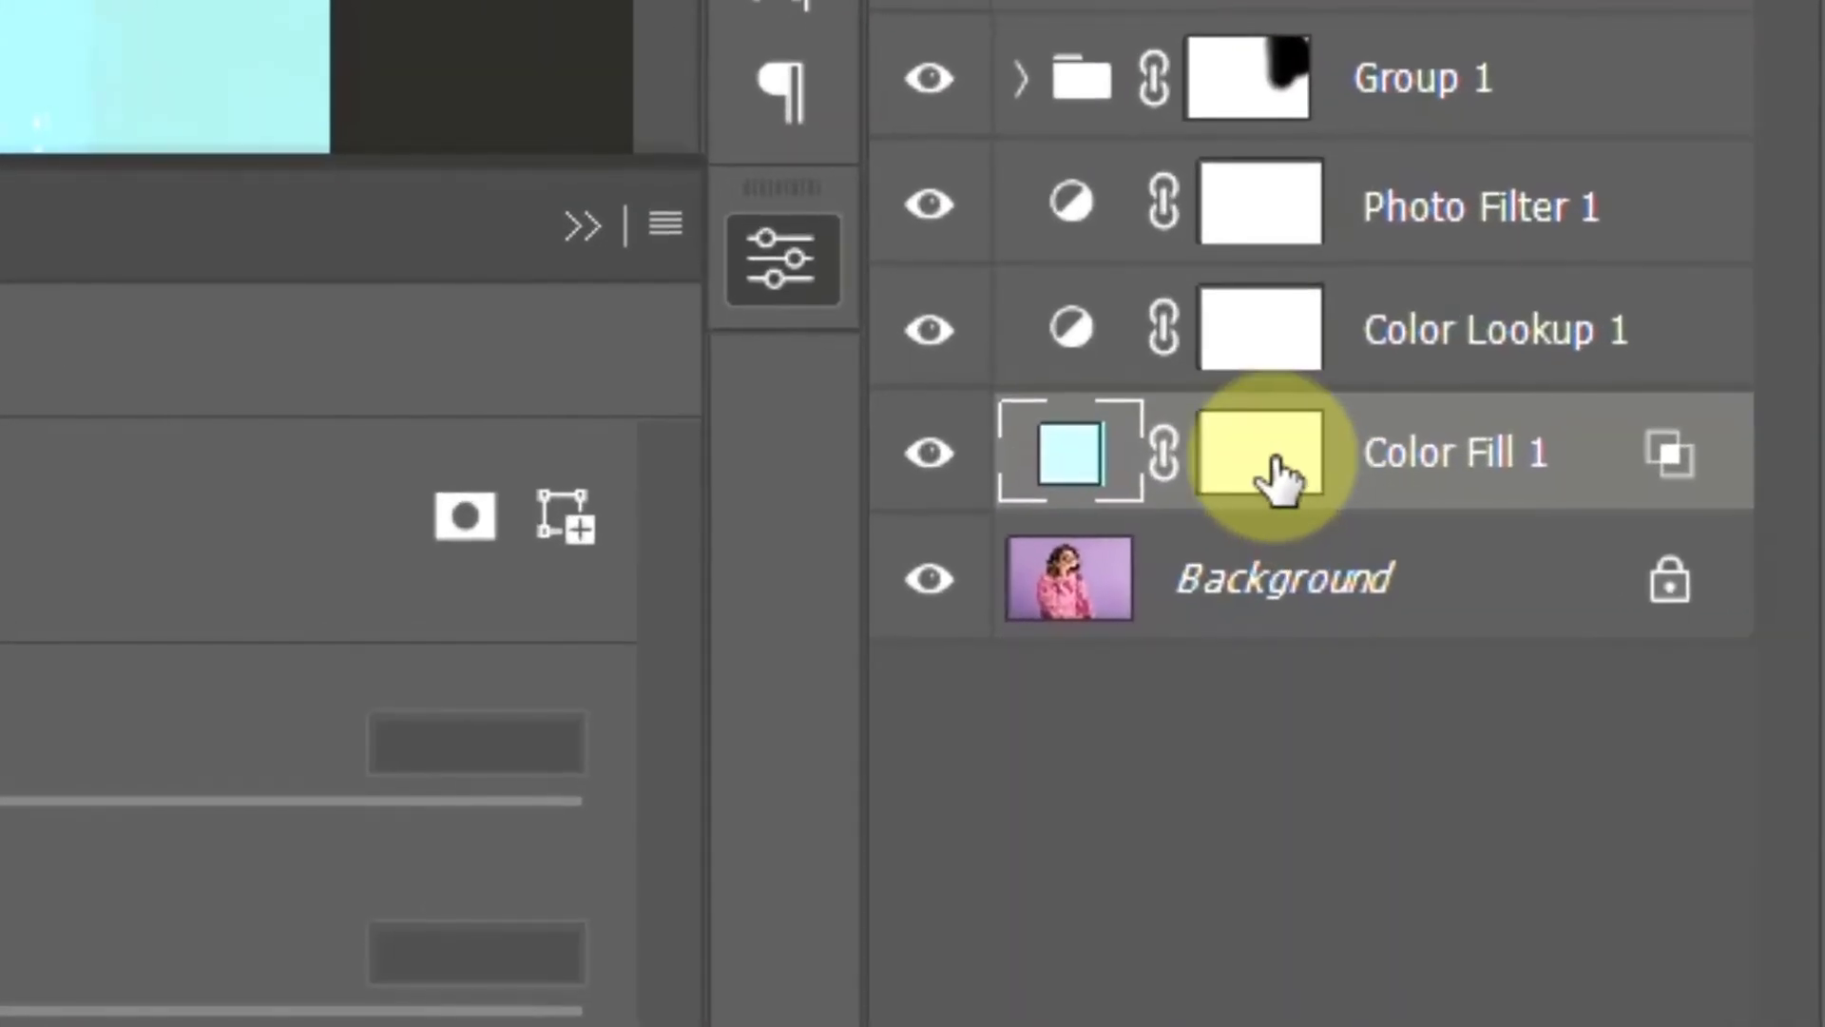
# - Invert the Color Fill 1 layer mask to black to hide the fill
pyautogui.click(1277, 476)
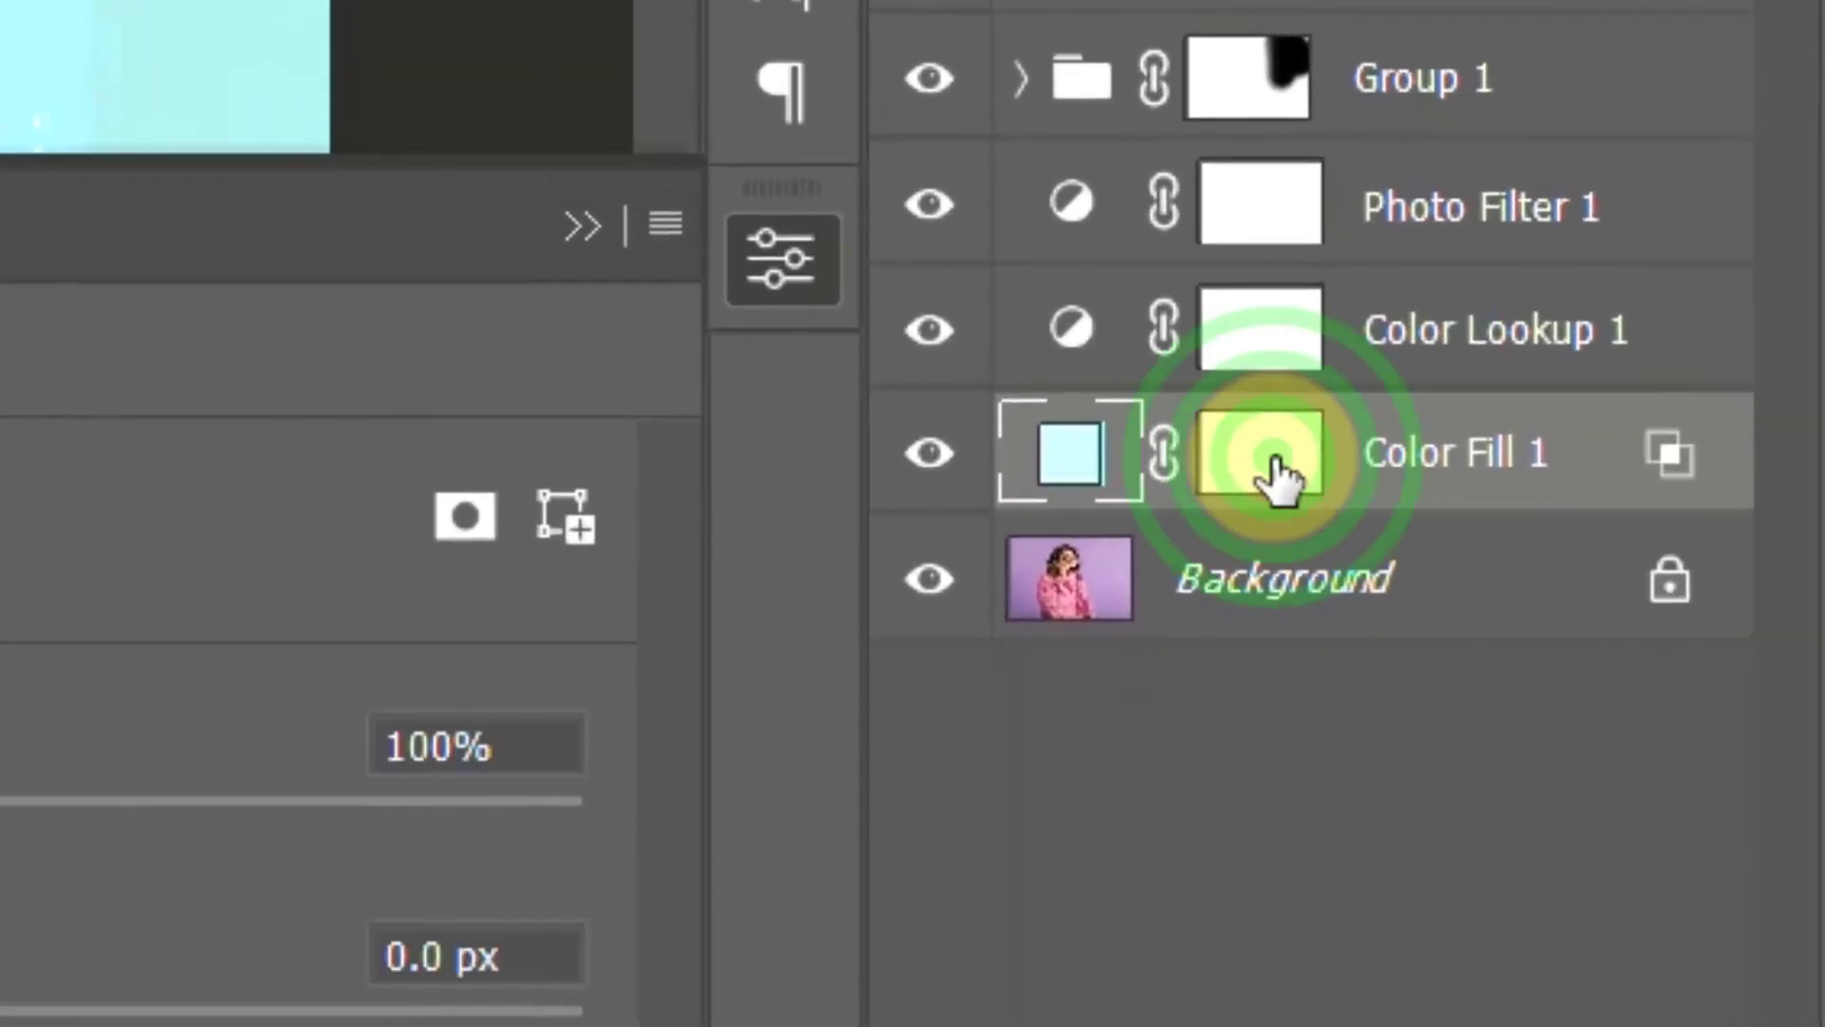
pyautogui.hotkey('ctrl', 'i')
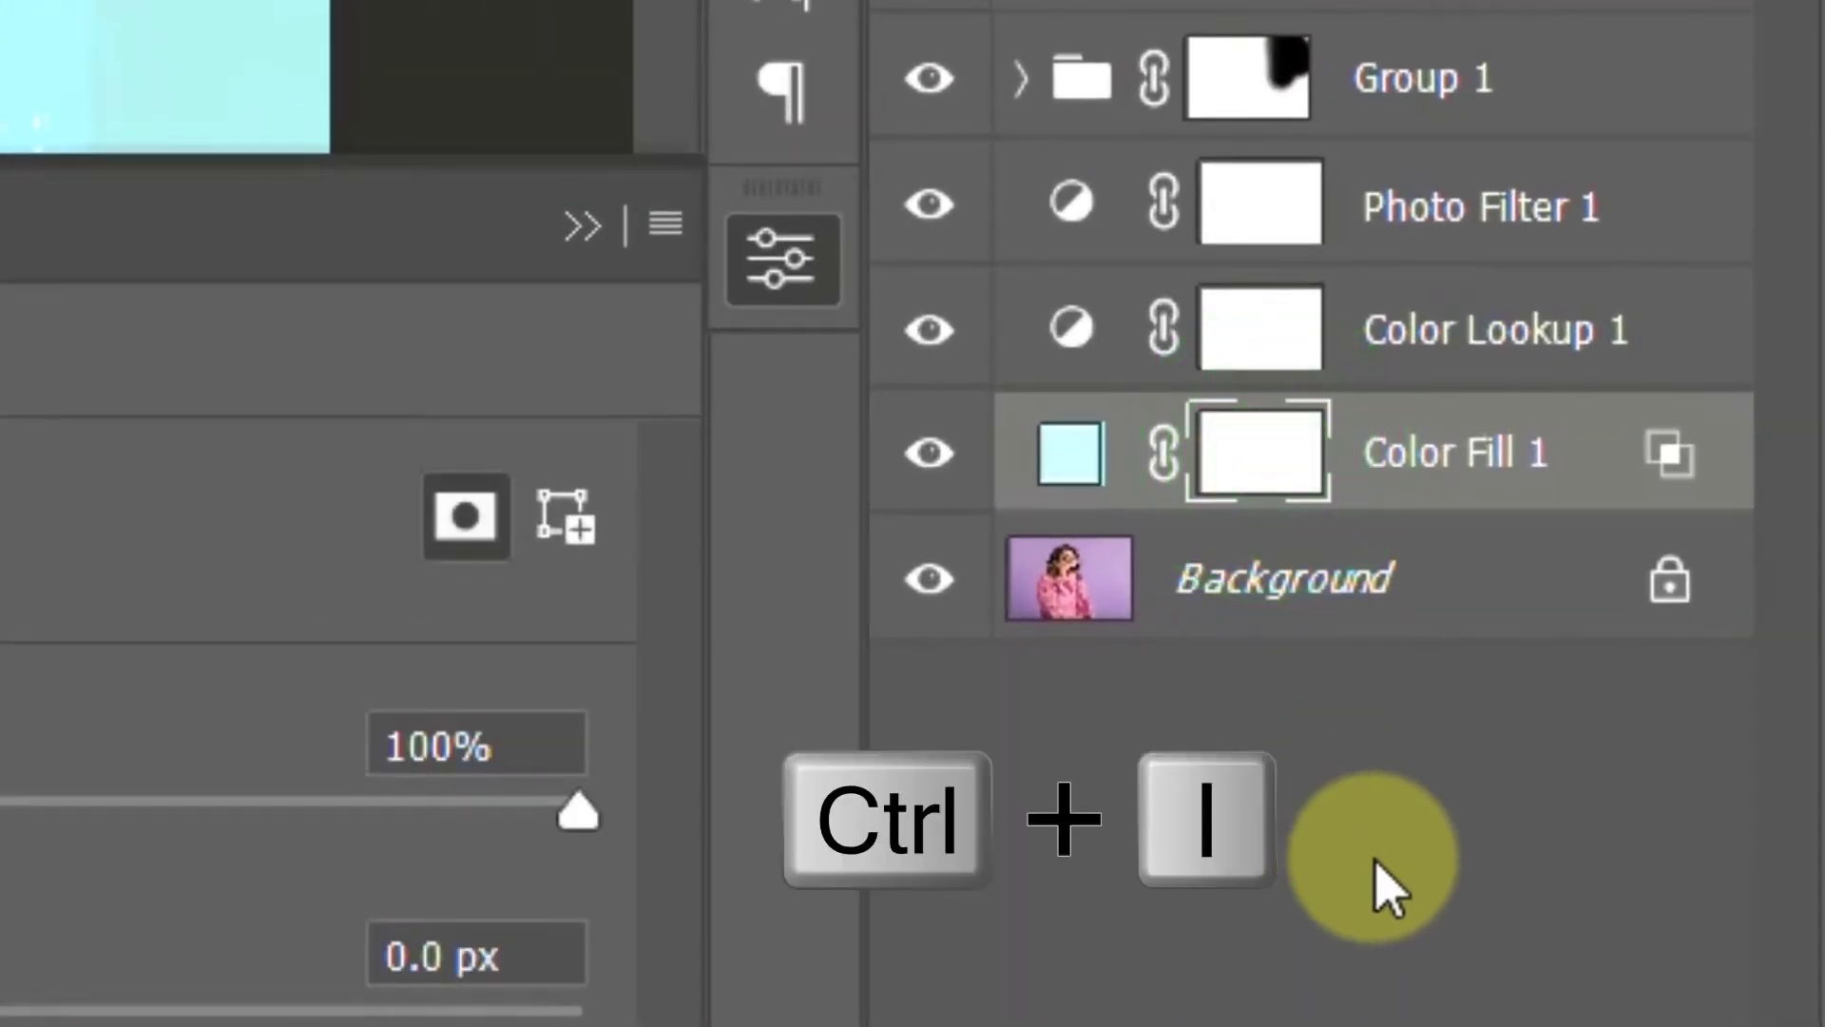
pyautogui.hotkey('ctrl', 'i')
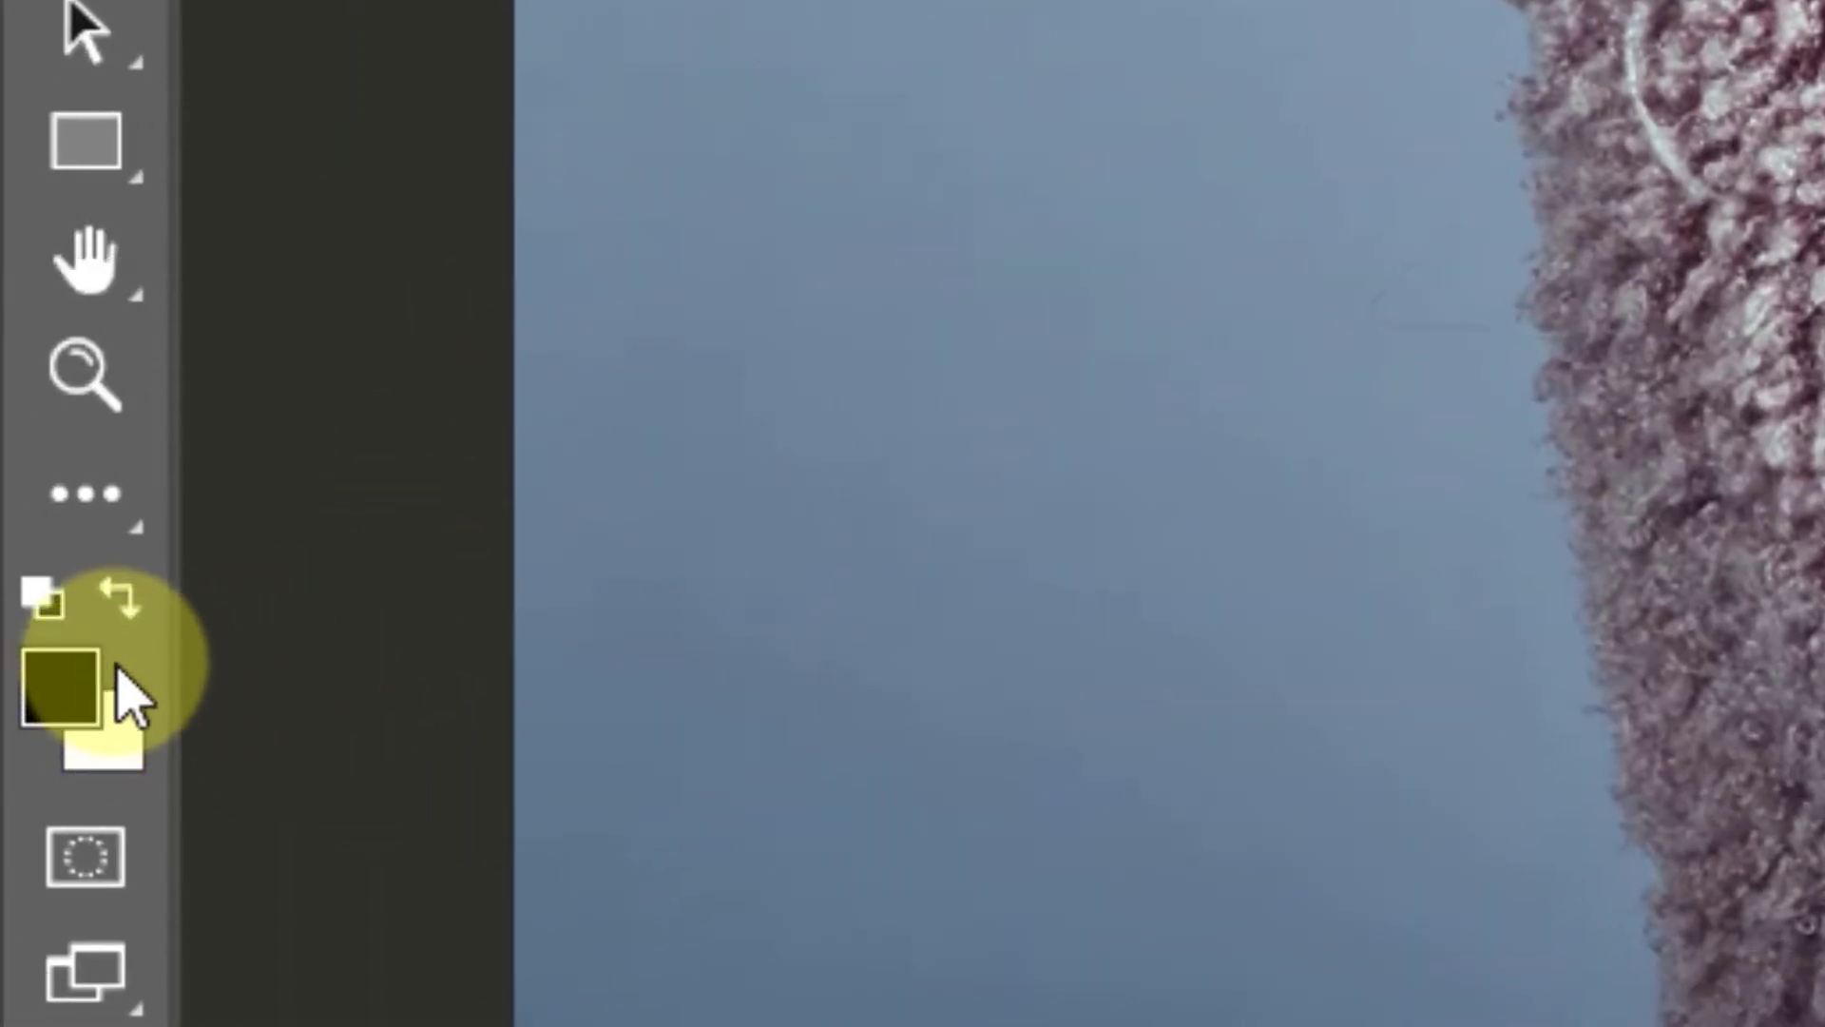
# - Paint white on the Color Fill 1 mask over the face, hands and upper sleeve with a soft brush at 9% opacity
pyautogui.click(119, 599)
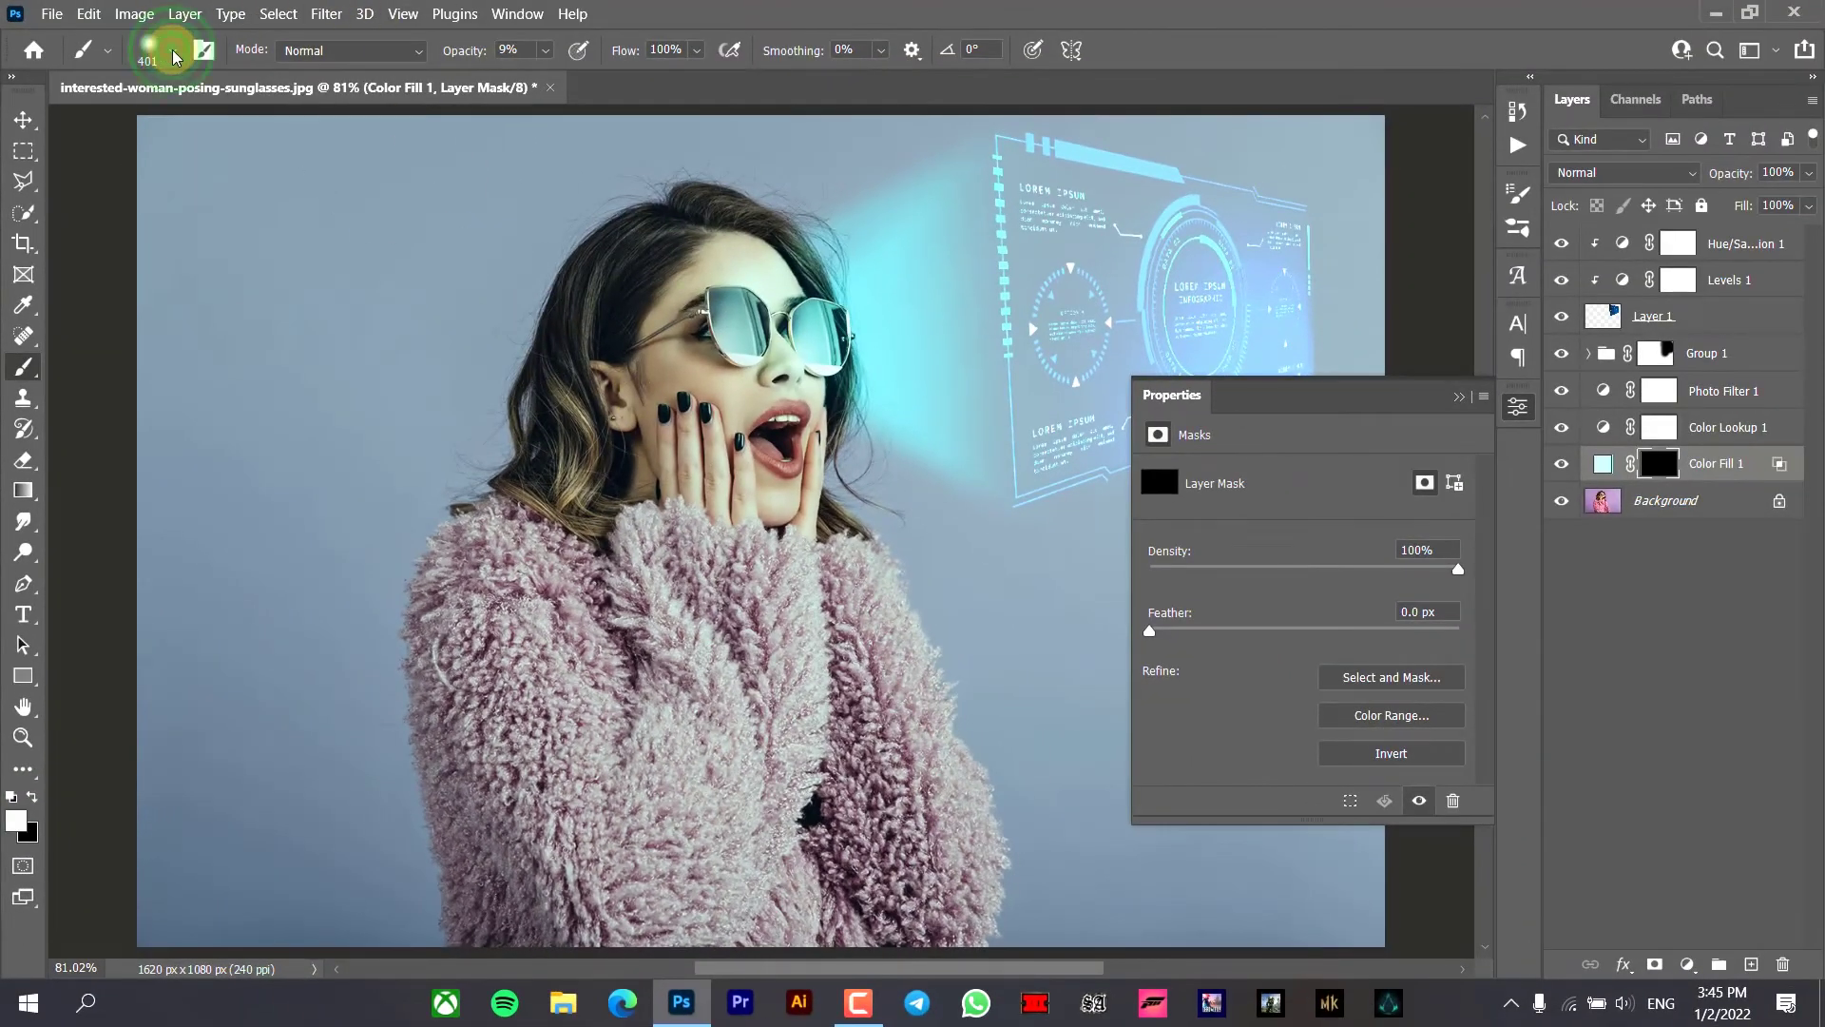
pyautogui.click(174, 57)
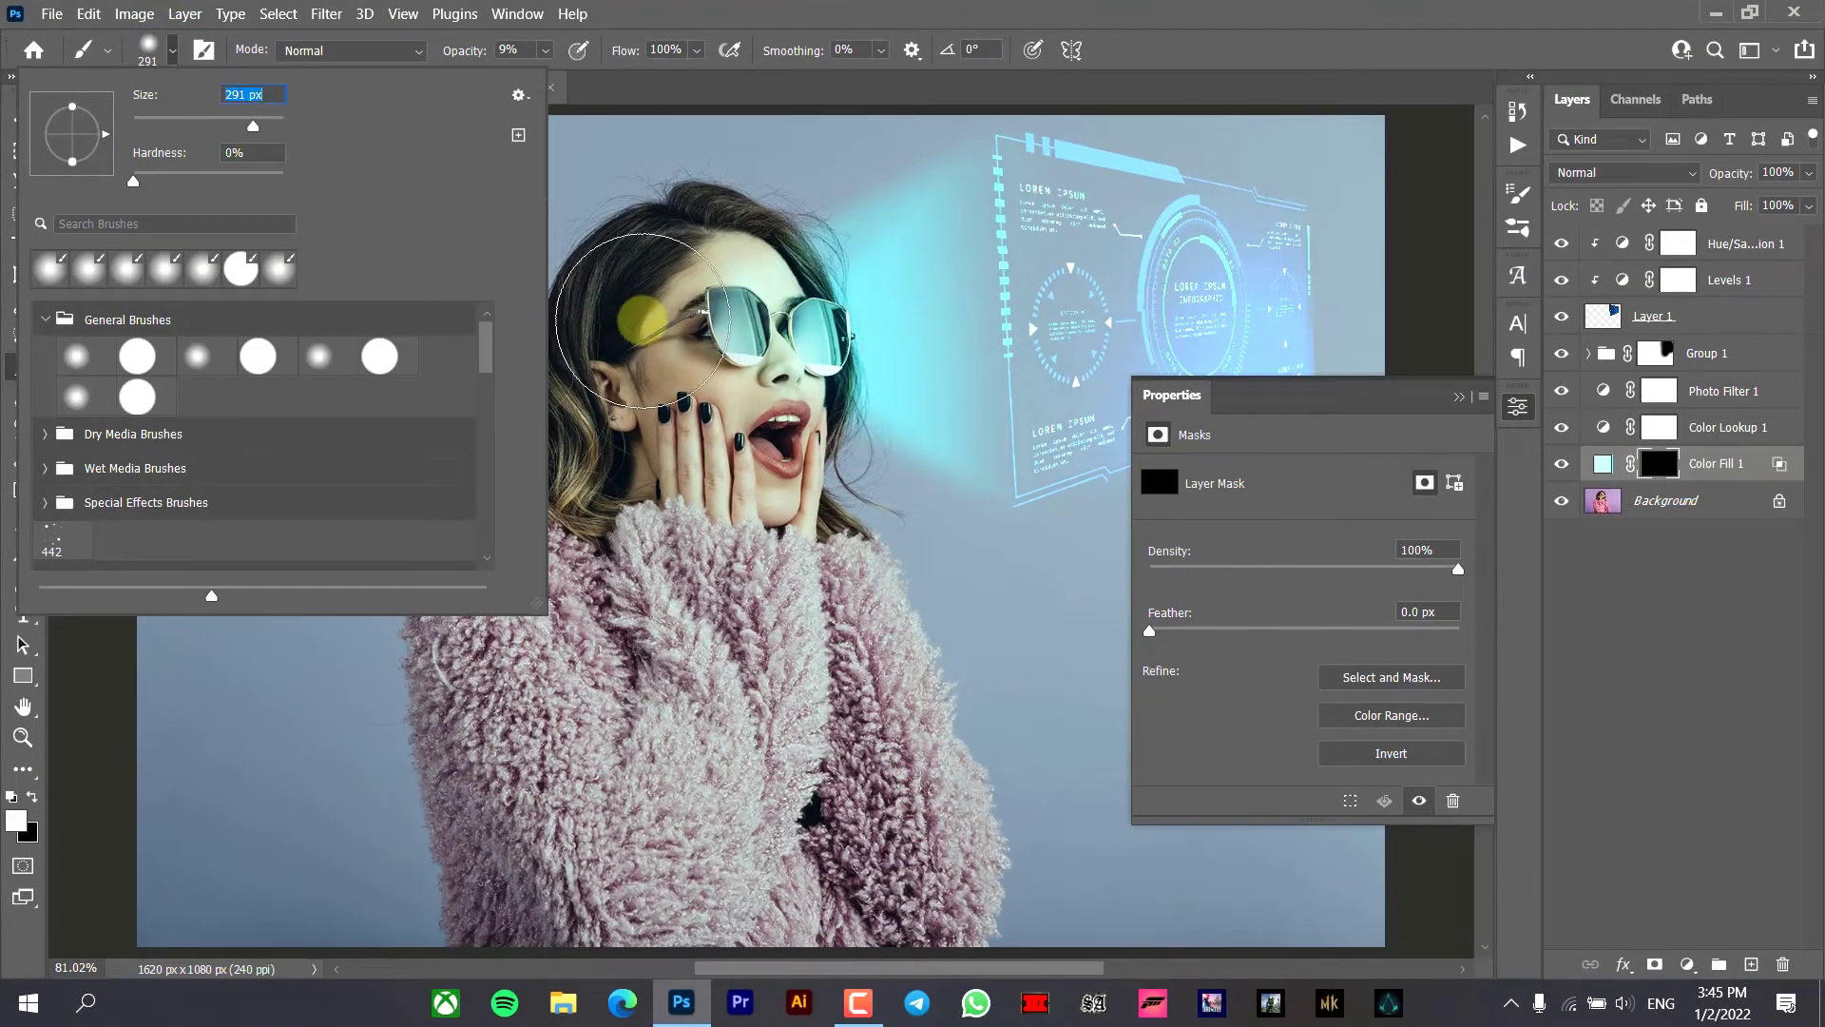
pyautogui.click(1013, 11)
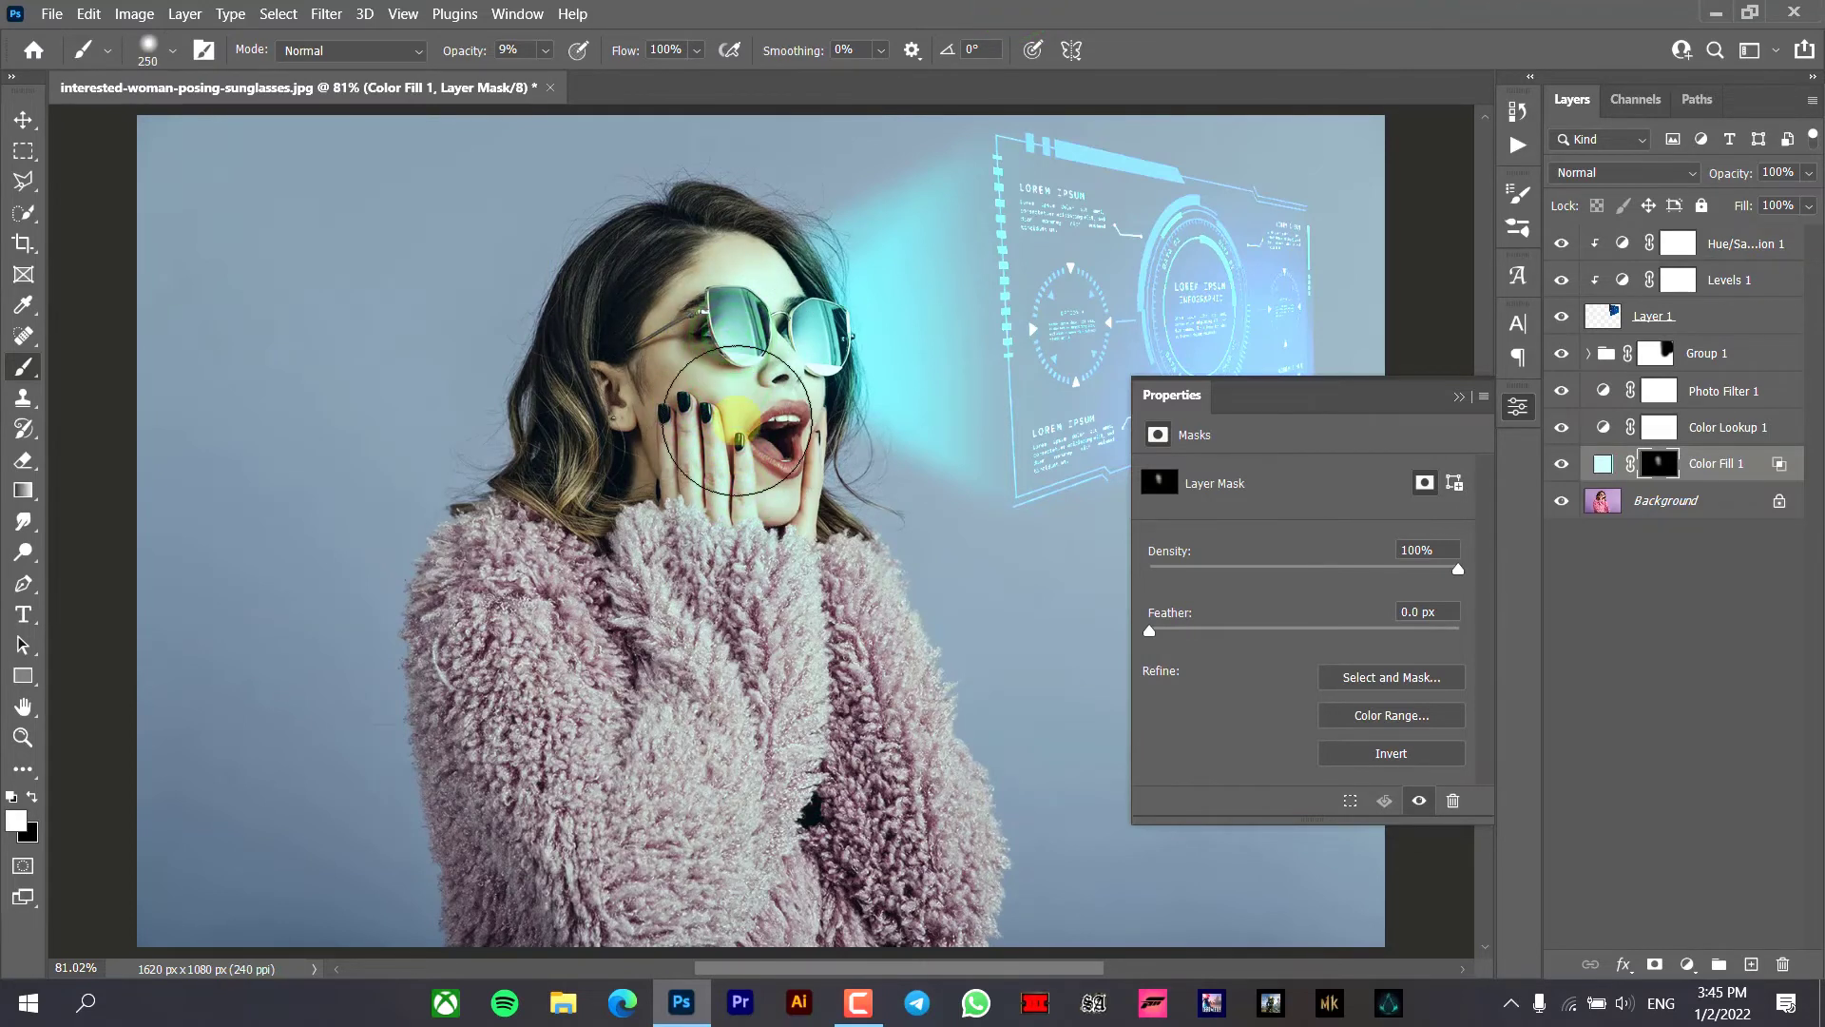
pyautogui.click(778, 371)
pyautogui.click(732, 421)
pyautogui.click(762, 475)
pyautogui.click(670, 350)
pyautogui.click(660, 293)
pyautogui.click(775, 597)
pyautogui.click(790, 646)
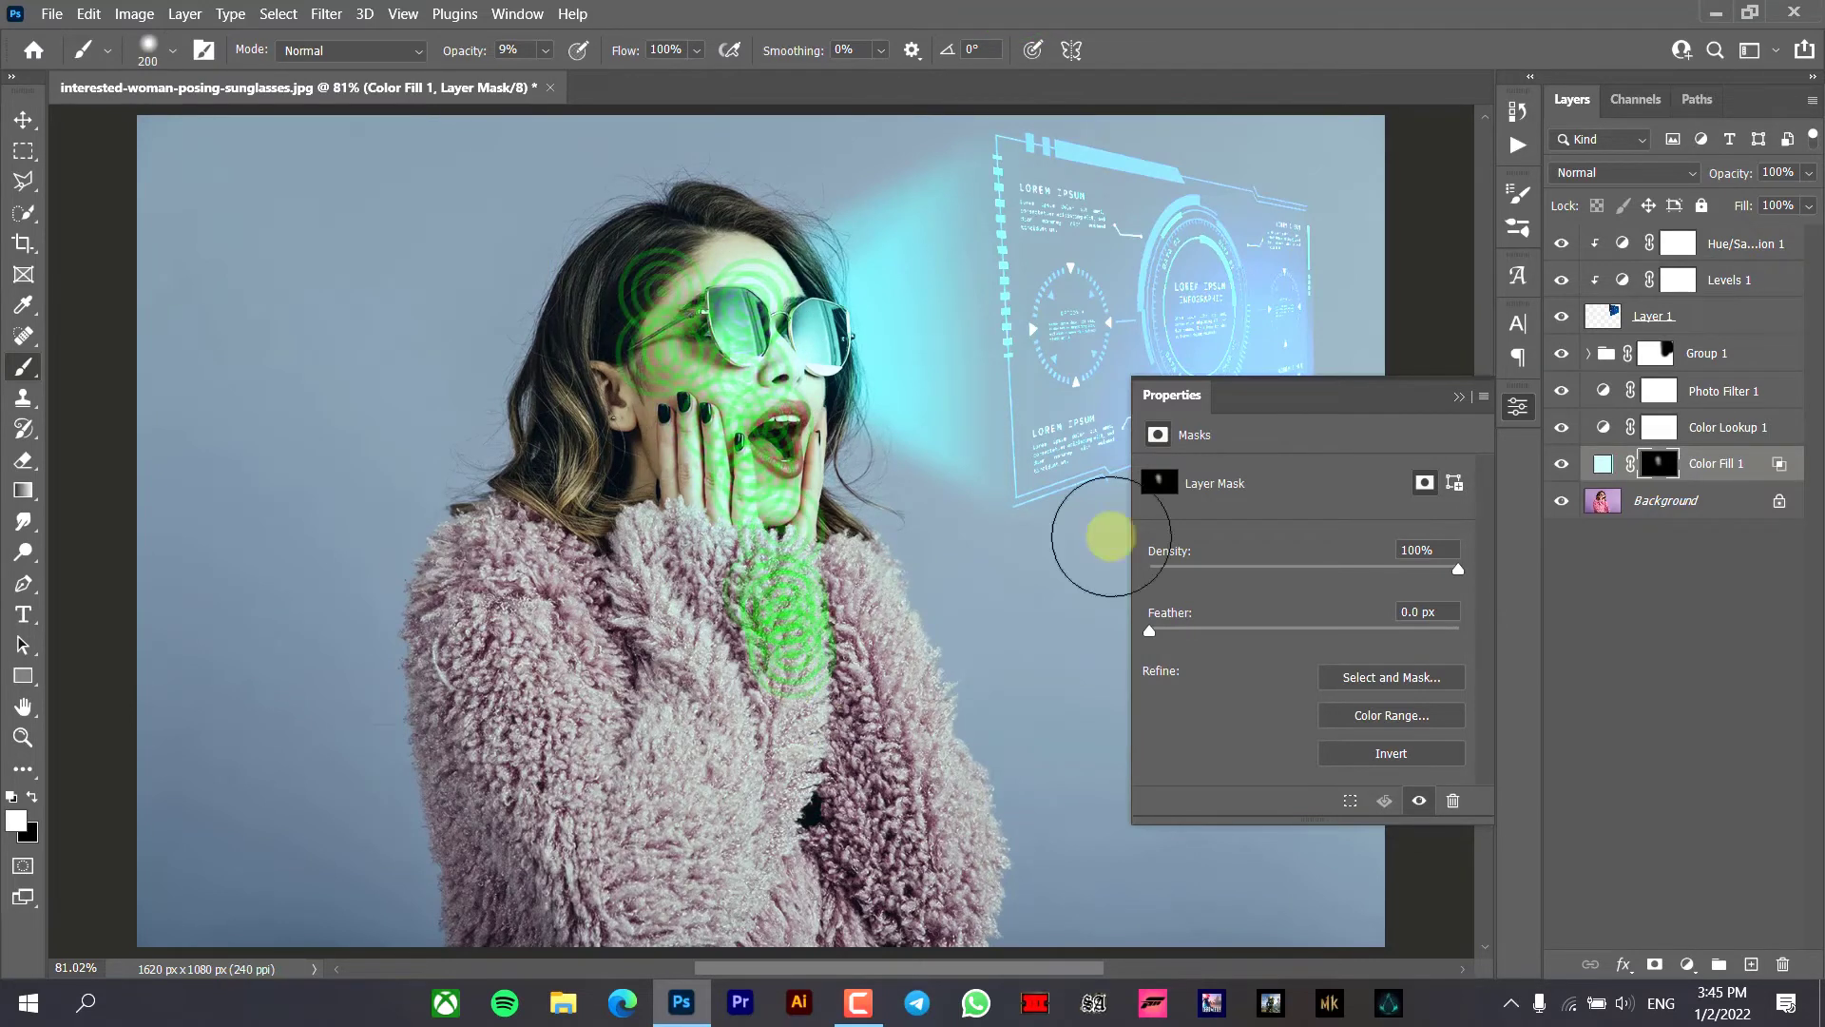
# - Continue painting the light glow on the Color Fill 1 mask over the coat sleeves, hair and face with the 200 px brush
pyautogui.click(1459, 393)
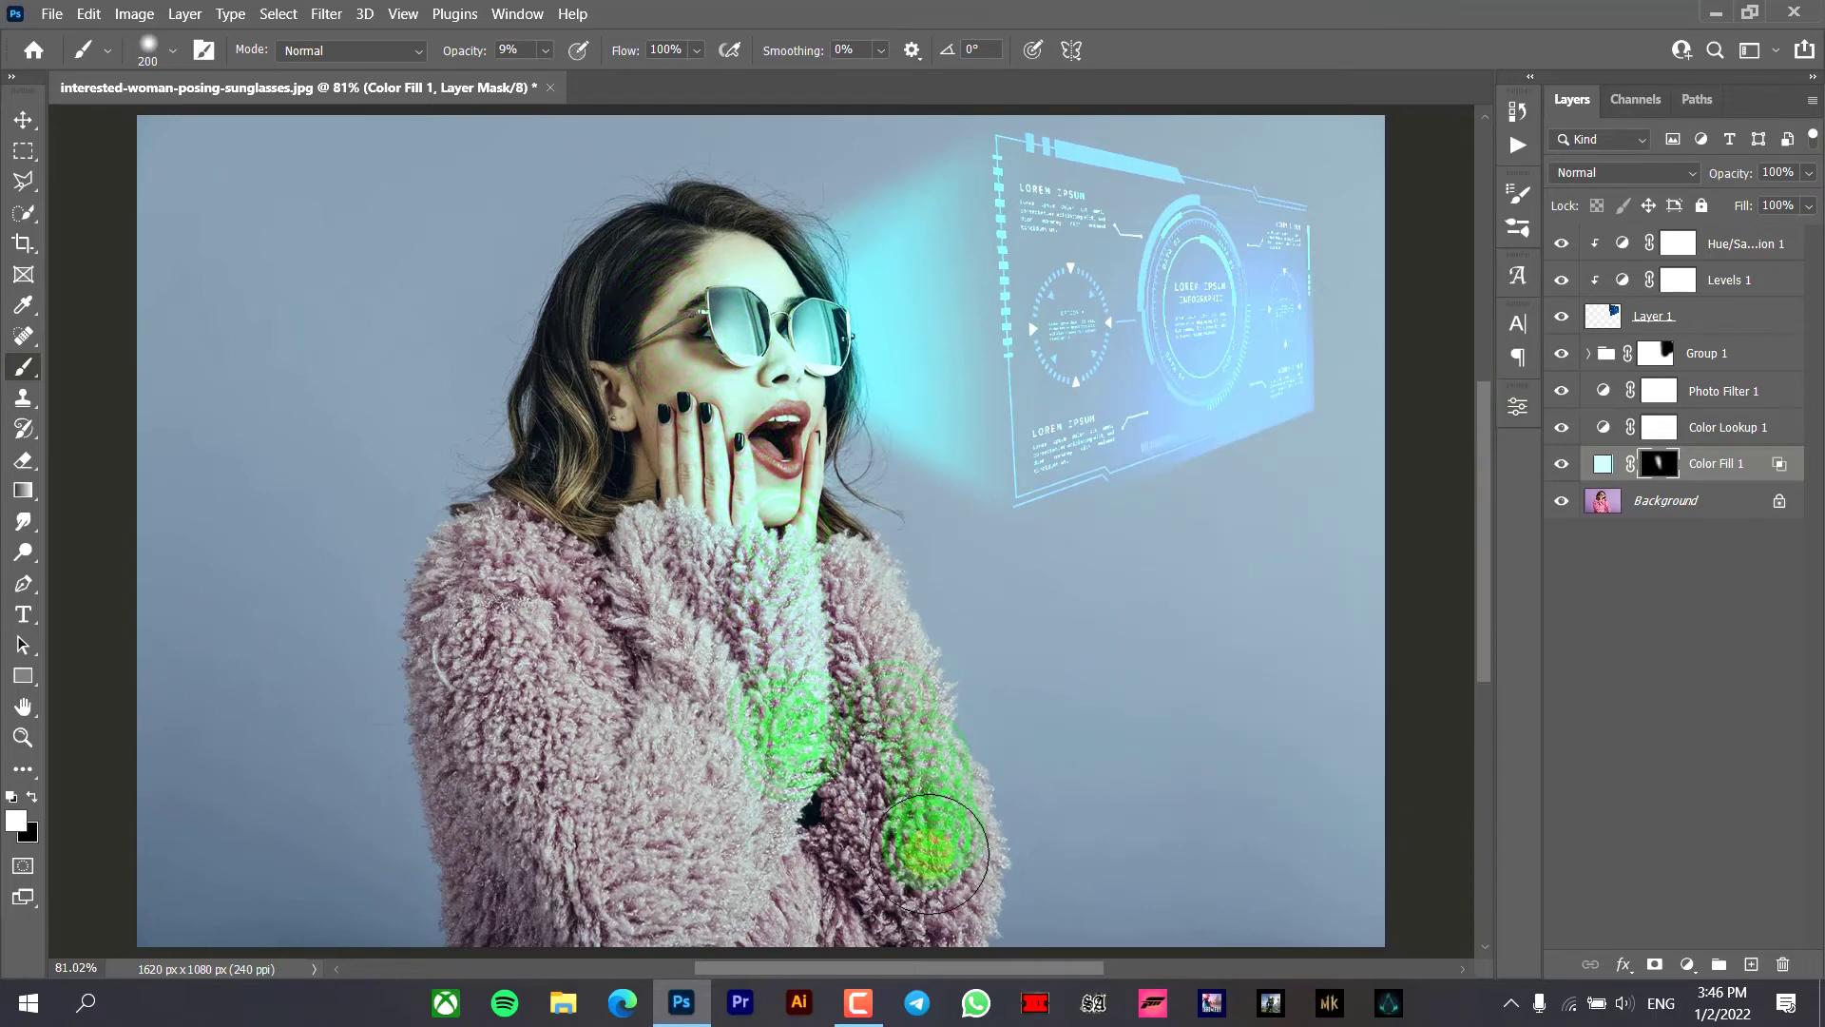
pyautogui.click(656, 855)
pyautogui.click(665, 770)
pyautogui.click(618, 618)
pyautogui.click(617, 518)
pyautogui.click(589, 380)
pyautogui.click(666, 366)
pyautogui.click(739, 318)
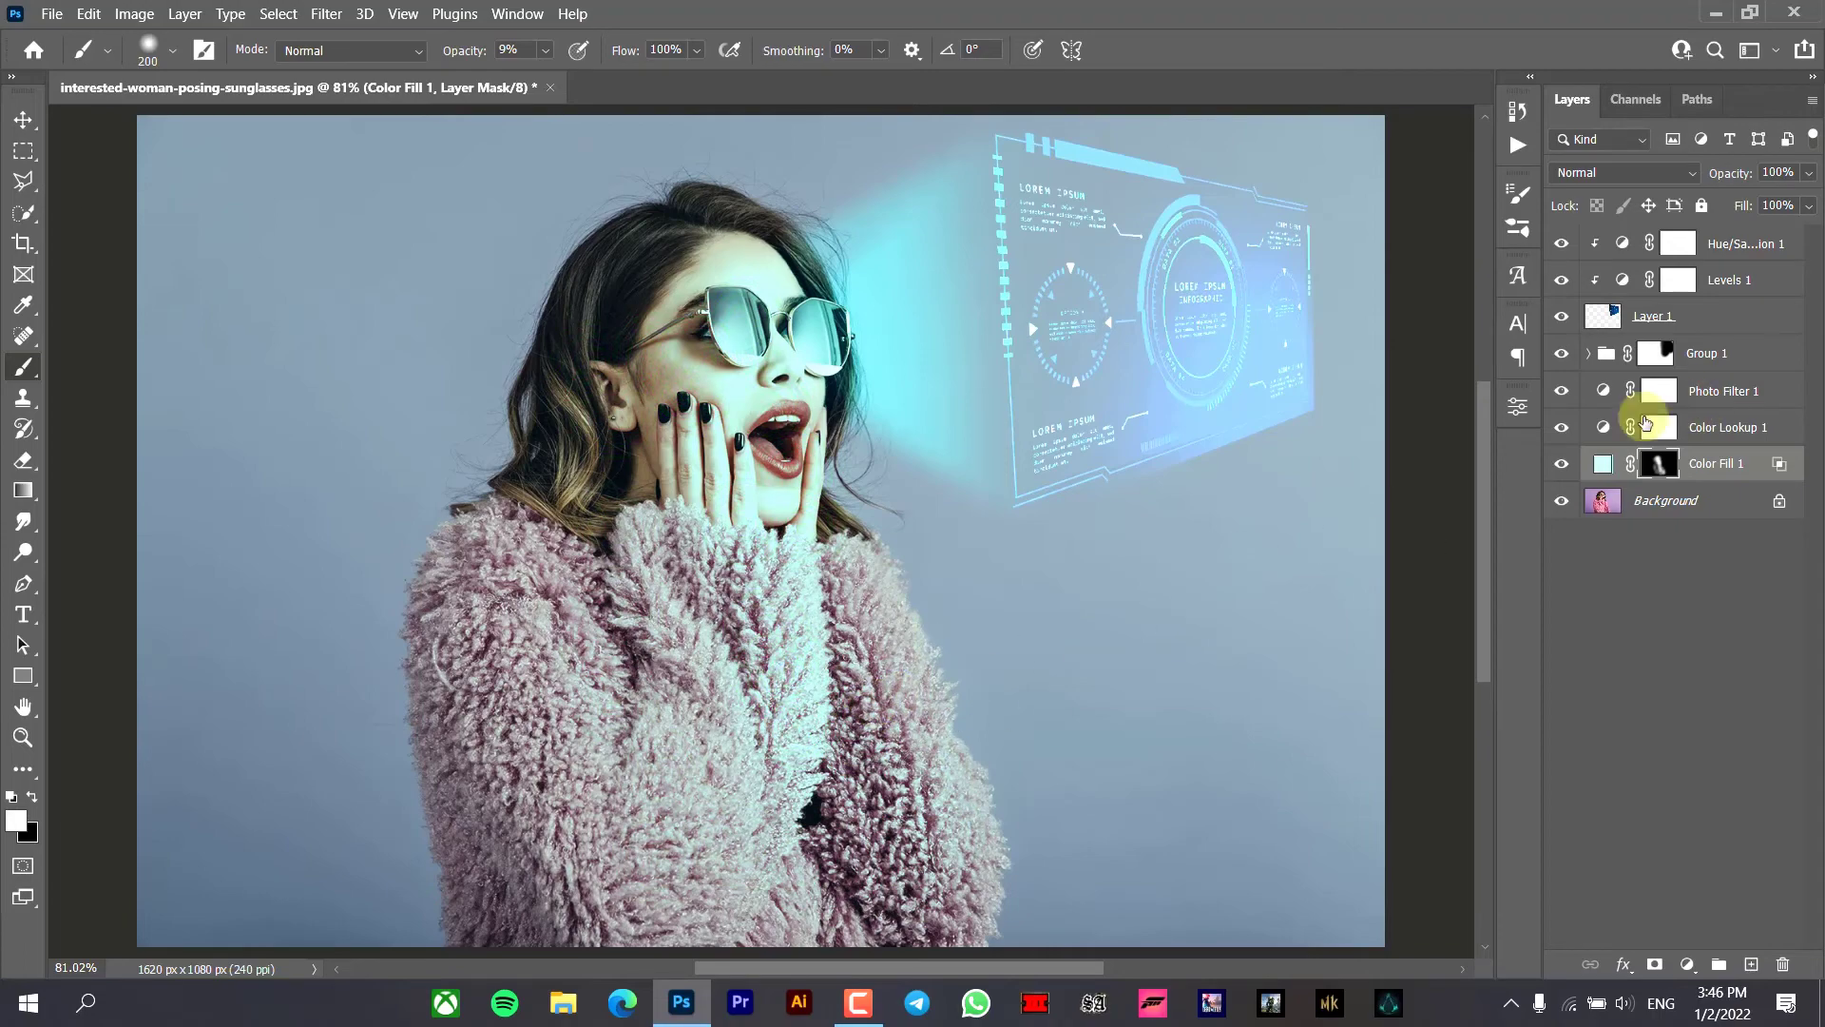
# - Compare the portrait with and without the Color Fill 1 glow
pyautogui.click(1561, 464)
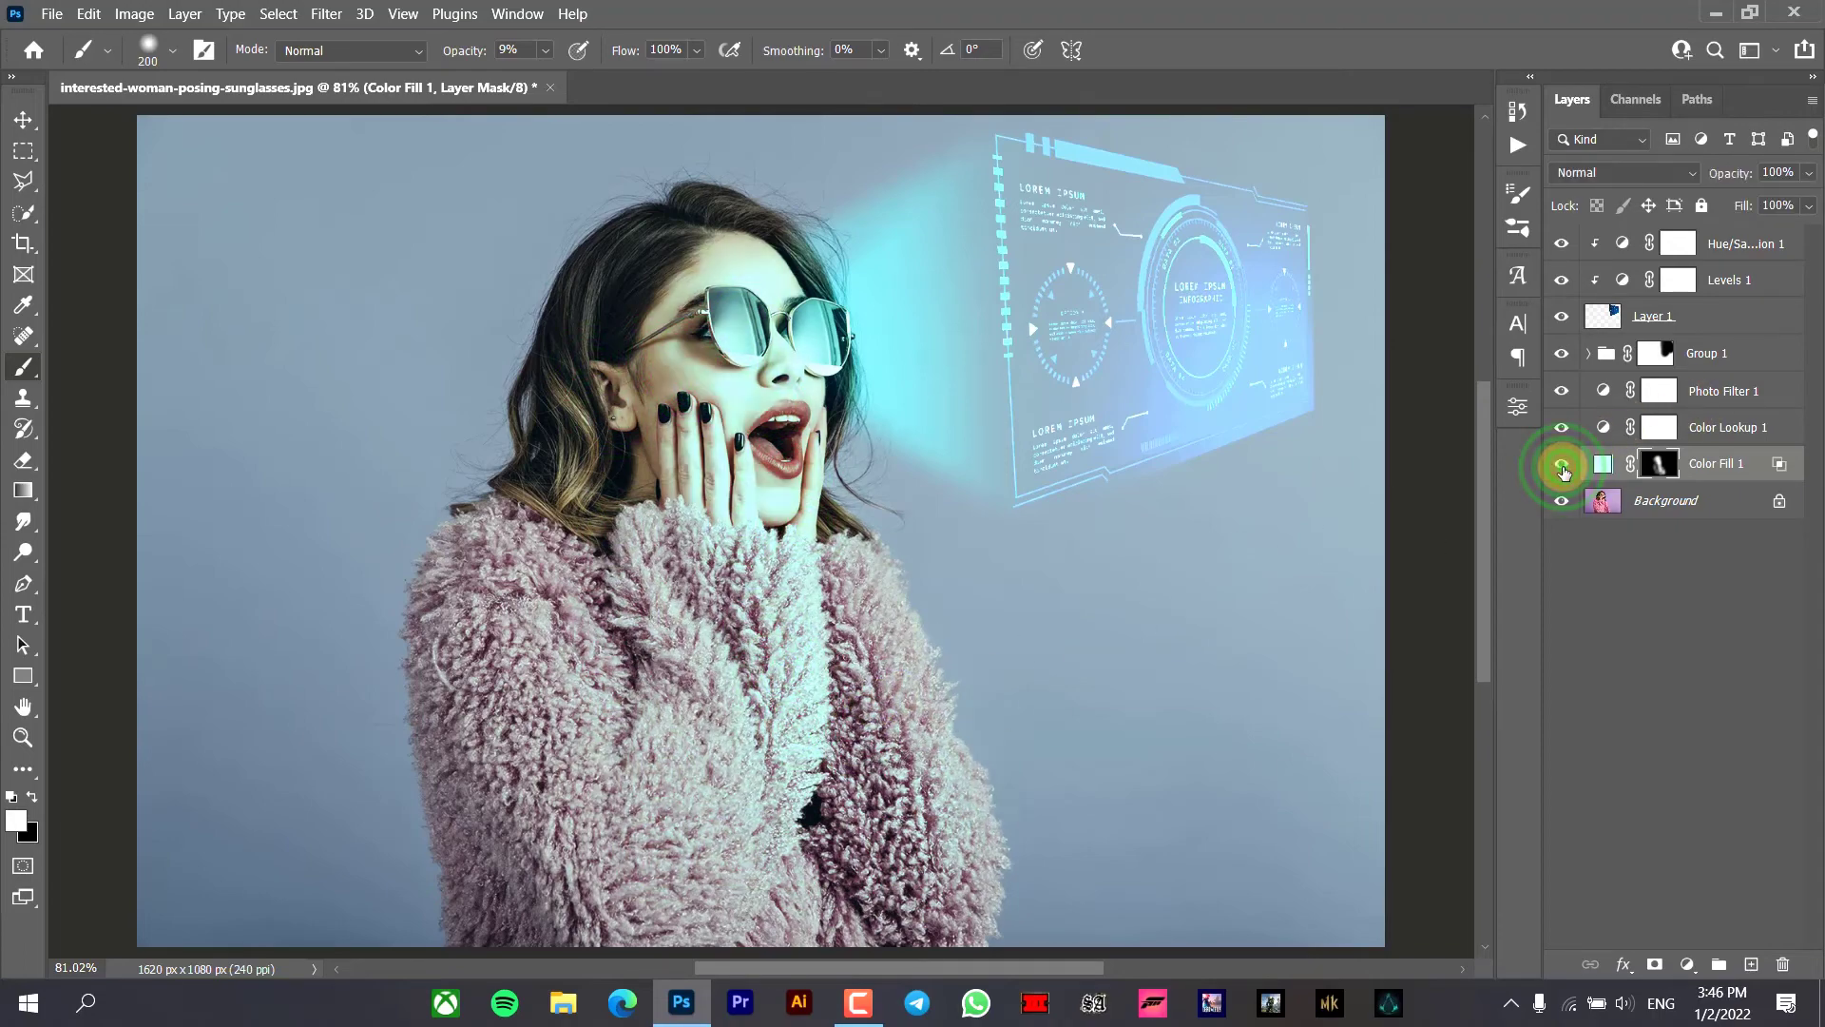
pyautogui.click(1561, 465)
pyautogui.click(1561, 464)
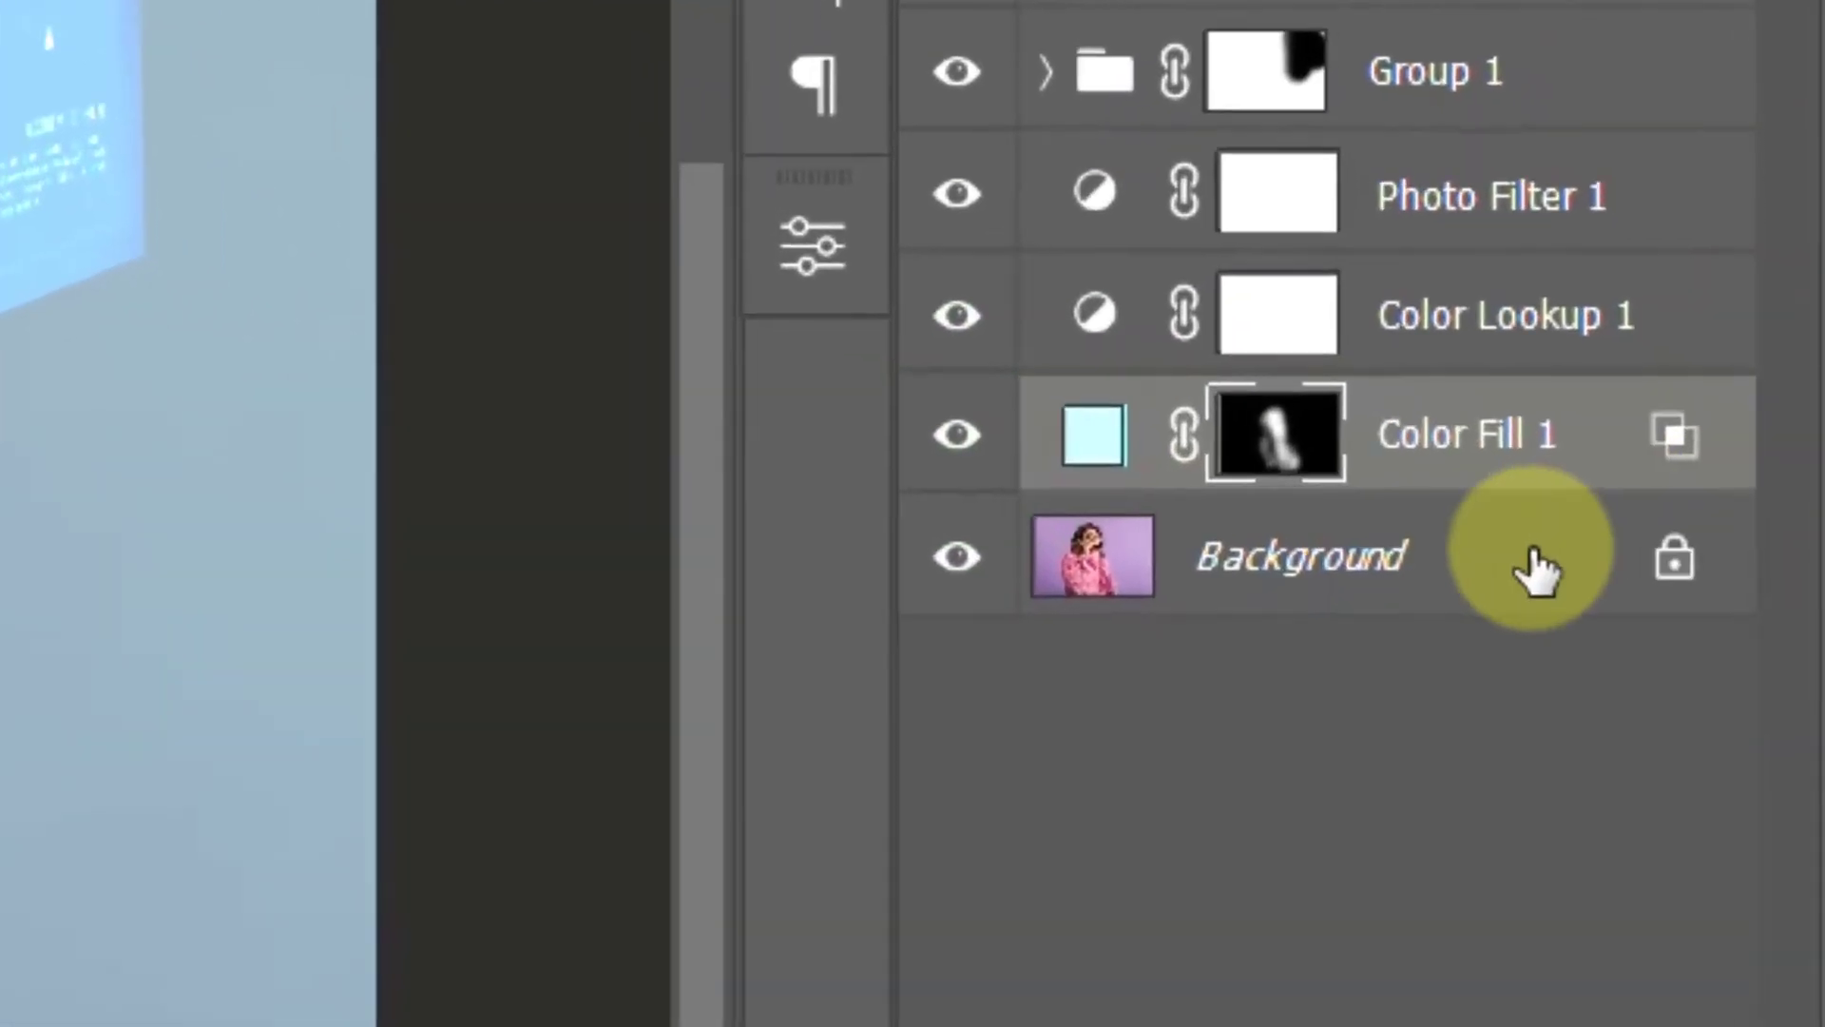
# - Select both sunglass lenses on the Background layer with the Quick Selection tool, subtract the excess around their edges, and copy them to a new layer
pyautogui.click(1466, 575)
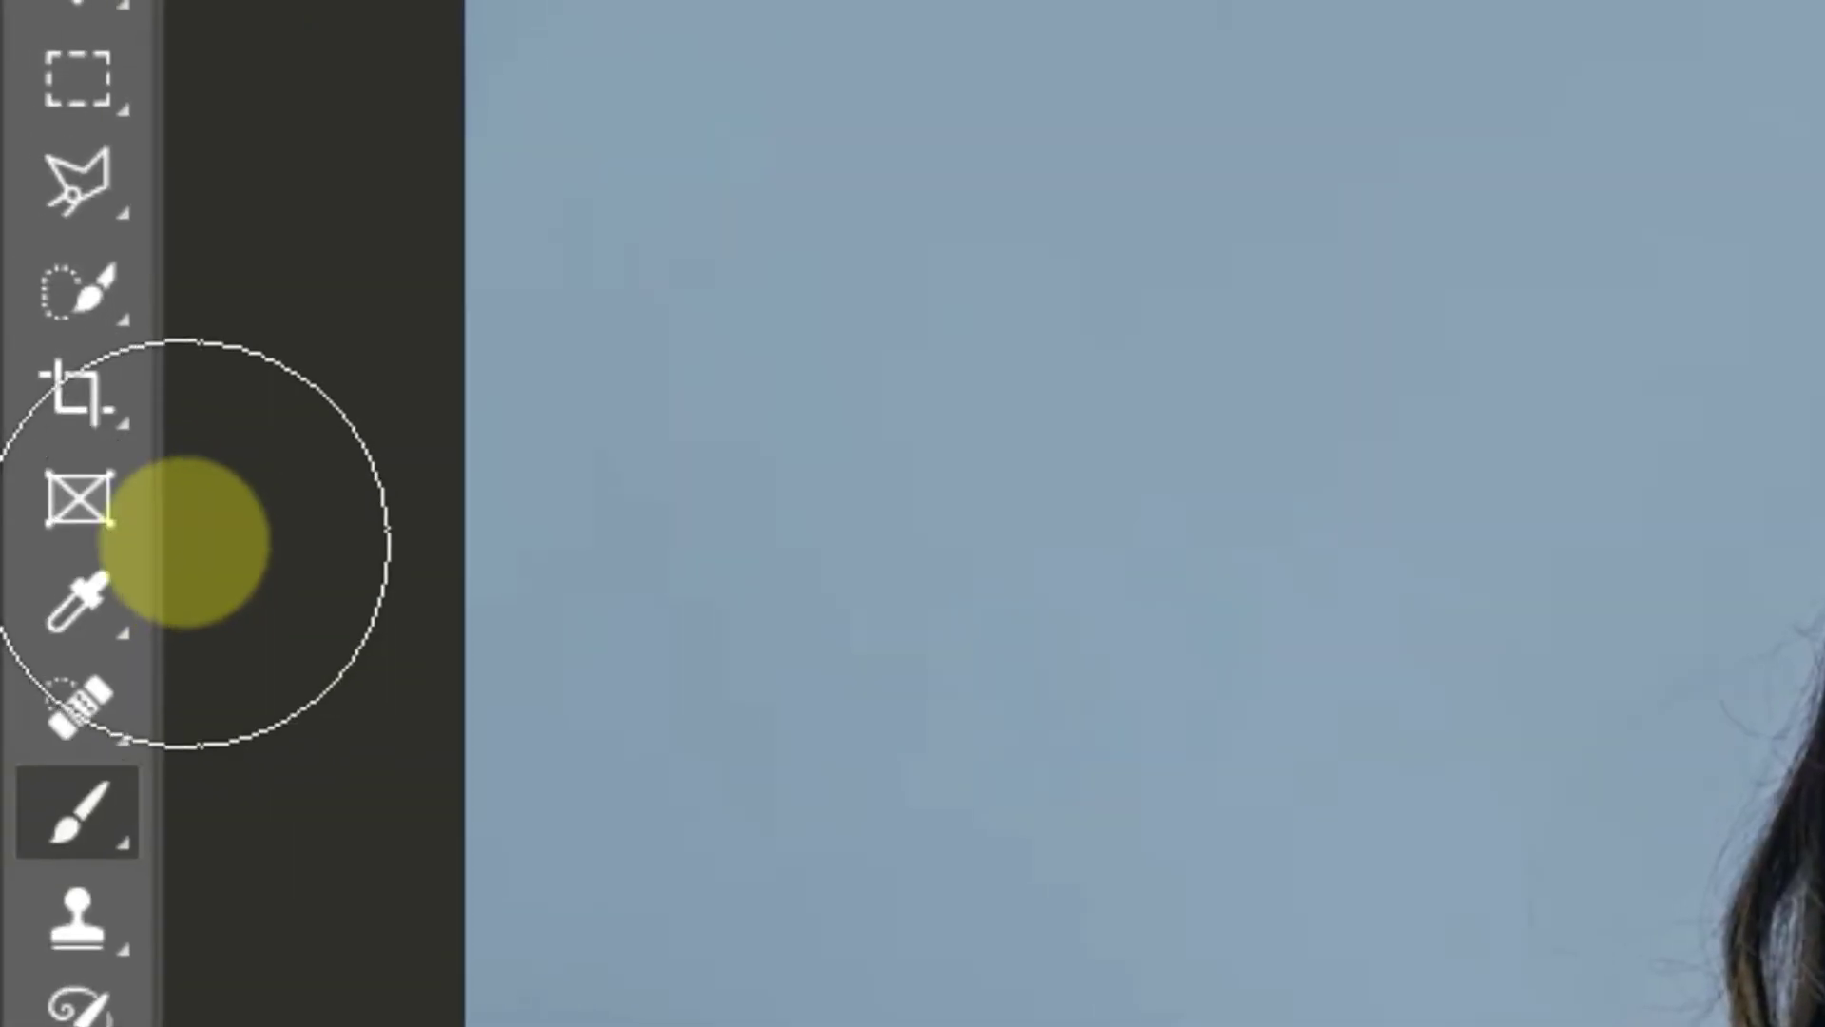
pyautogui.click(95, 298)
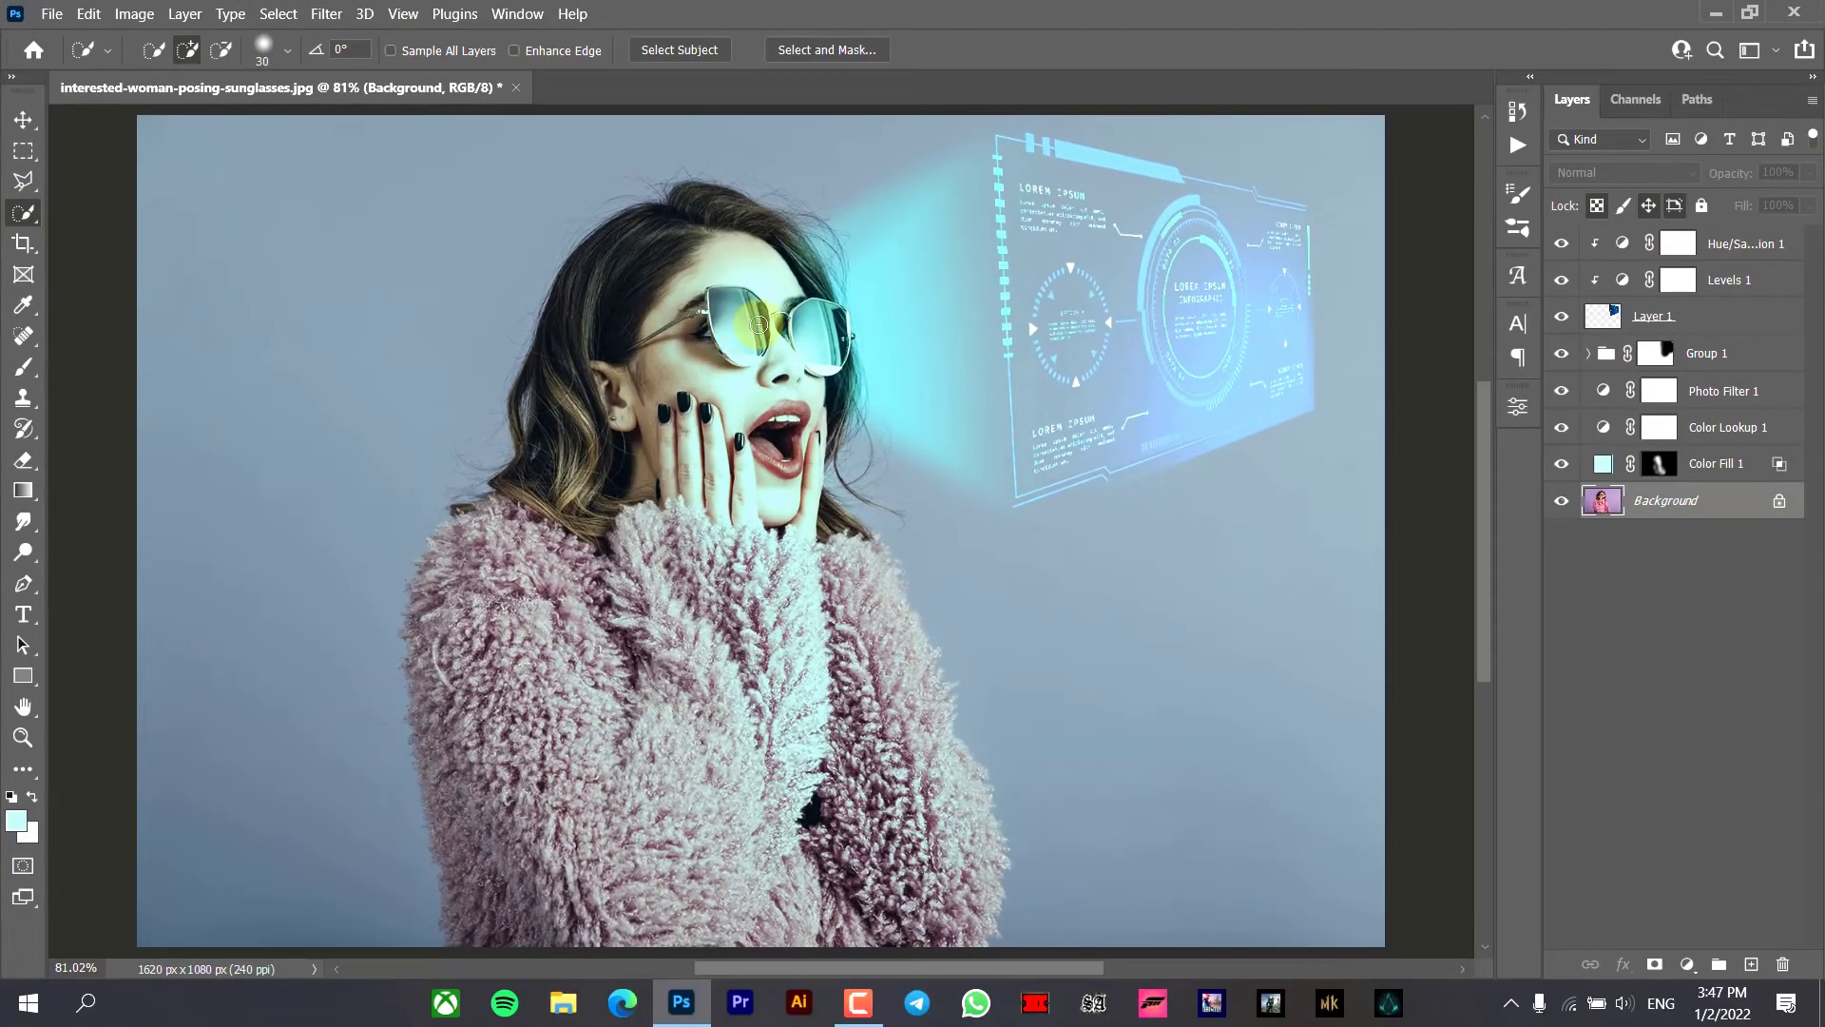
pyautogui.scroll(5, 1041, 387)
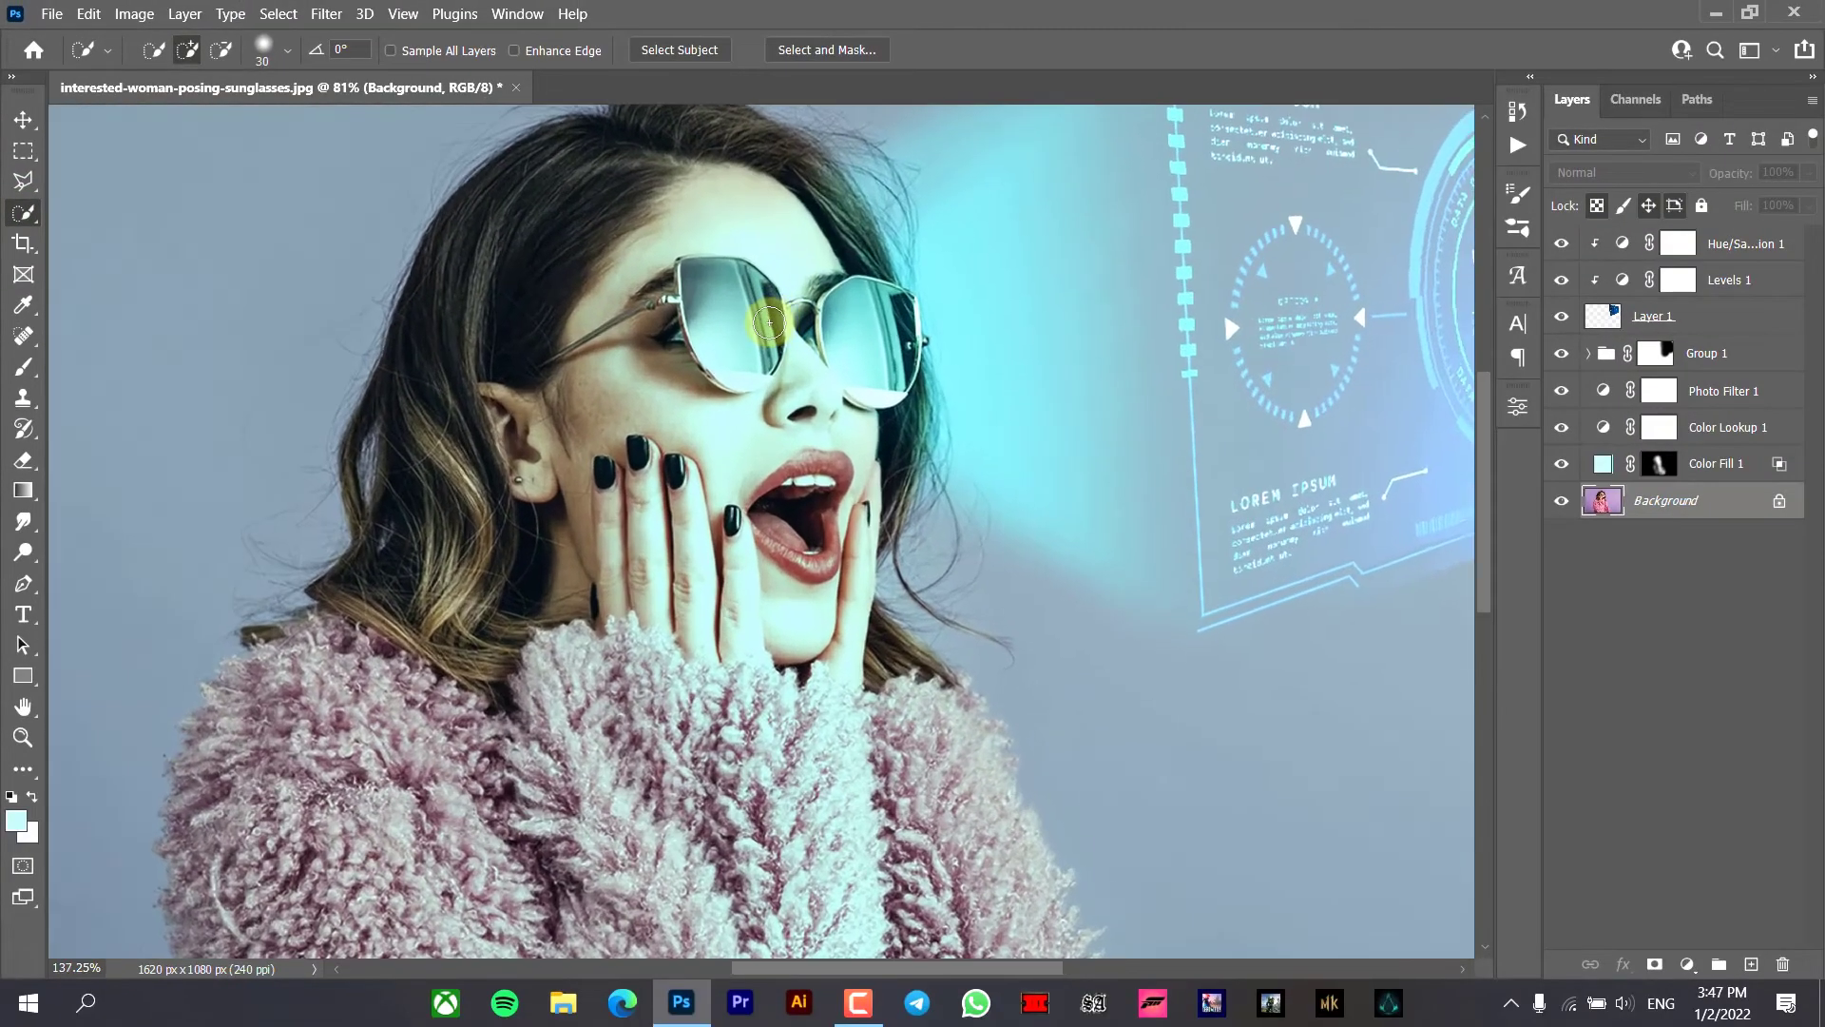
pyautogui.scroll(3, 798, 355)
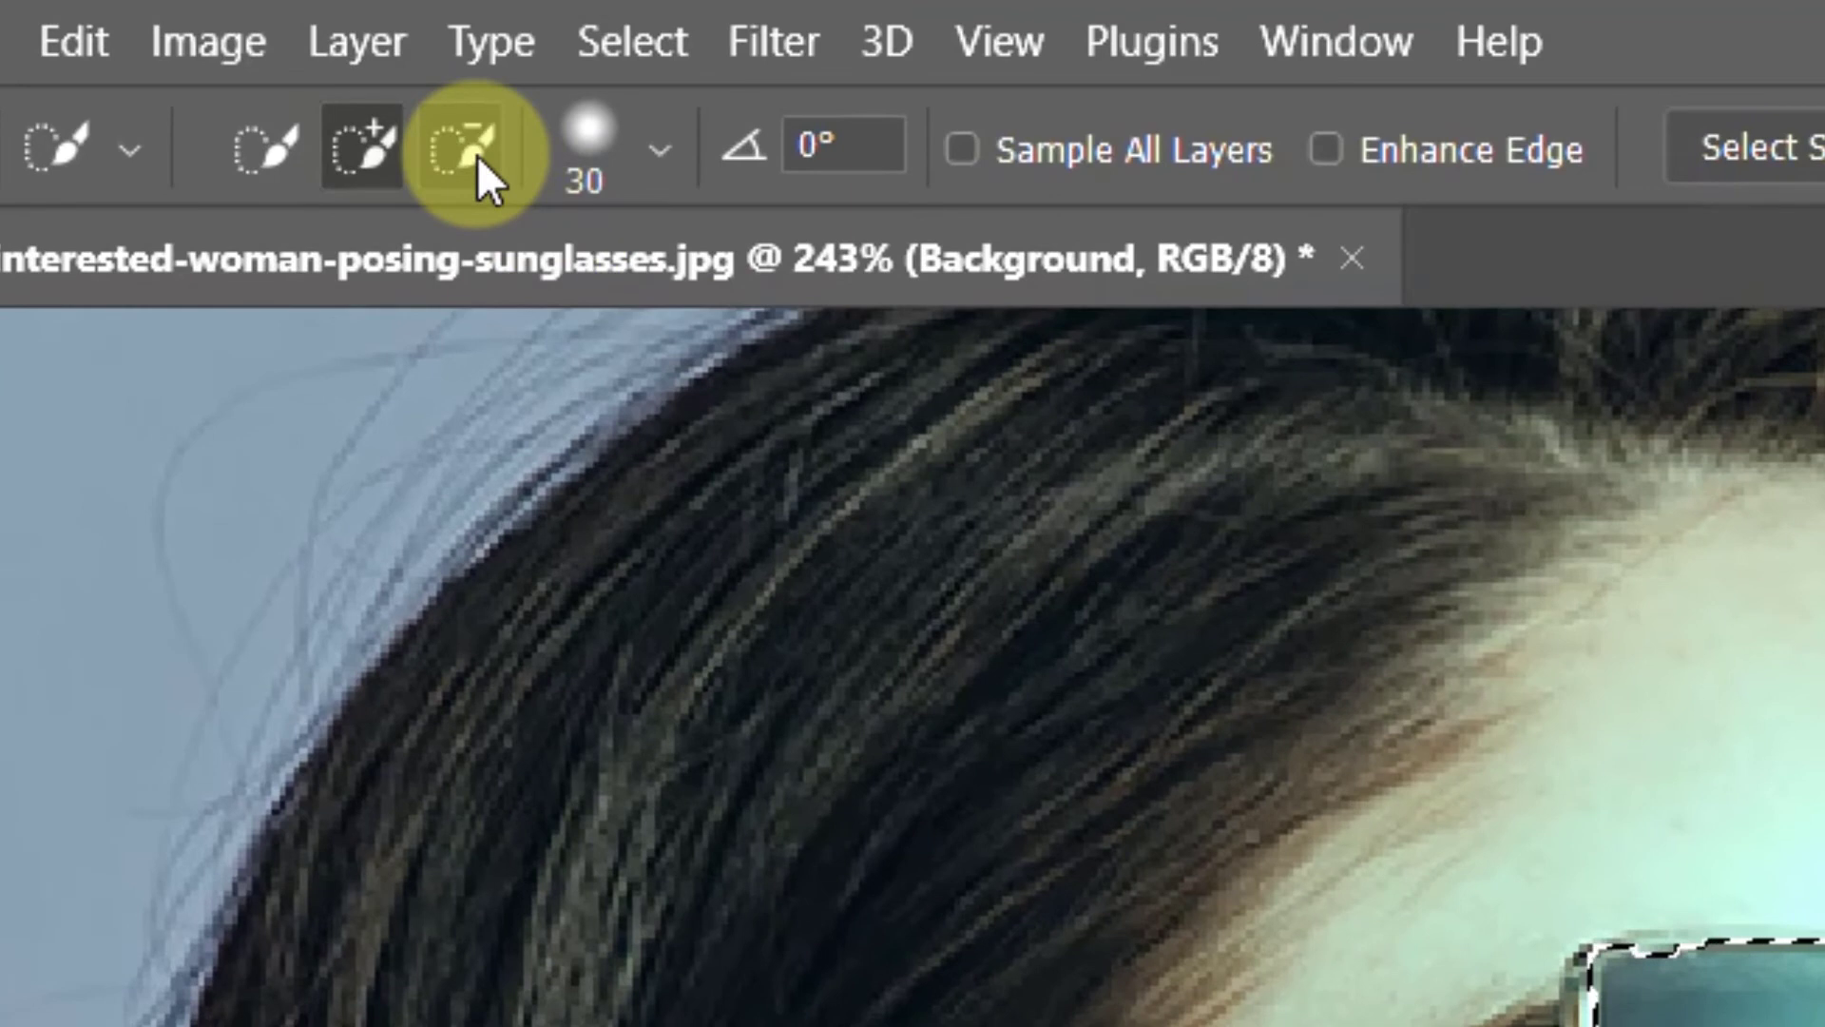
pyautogui.click(477, 156)
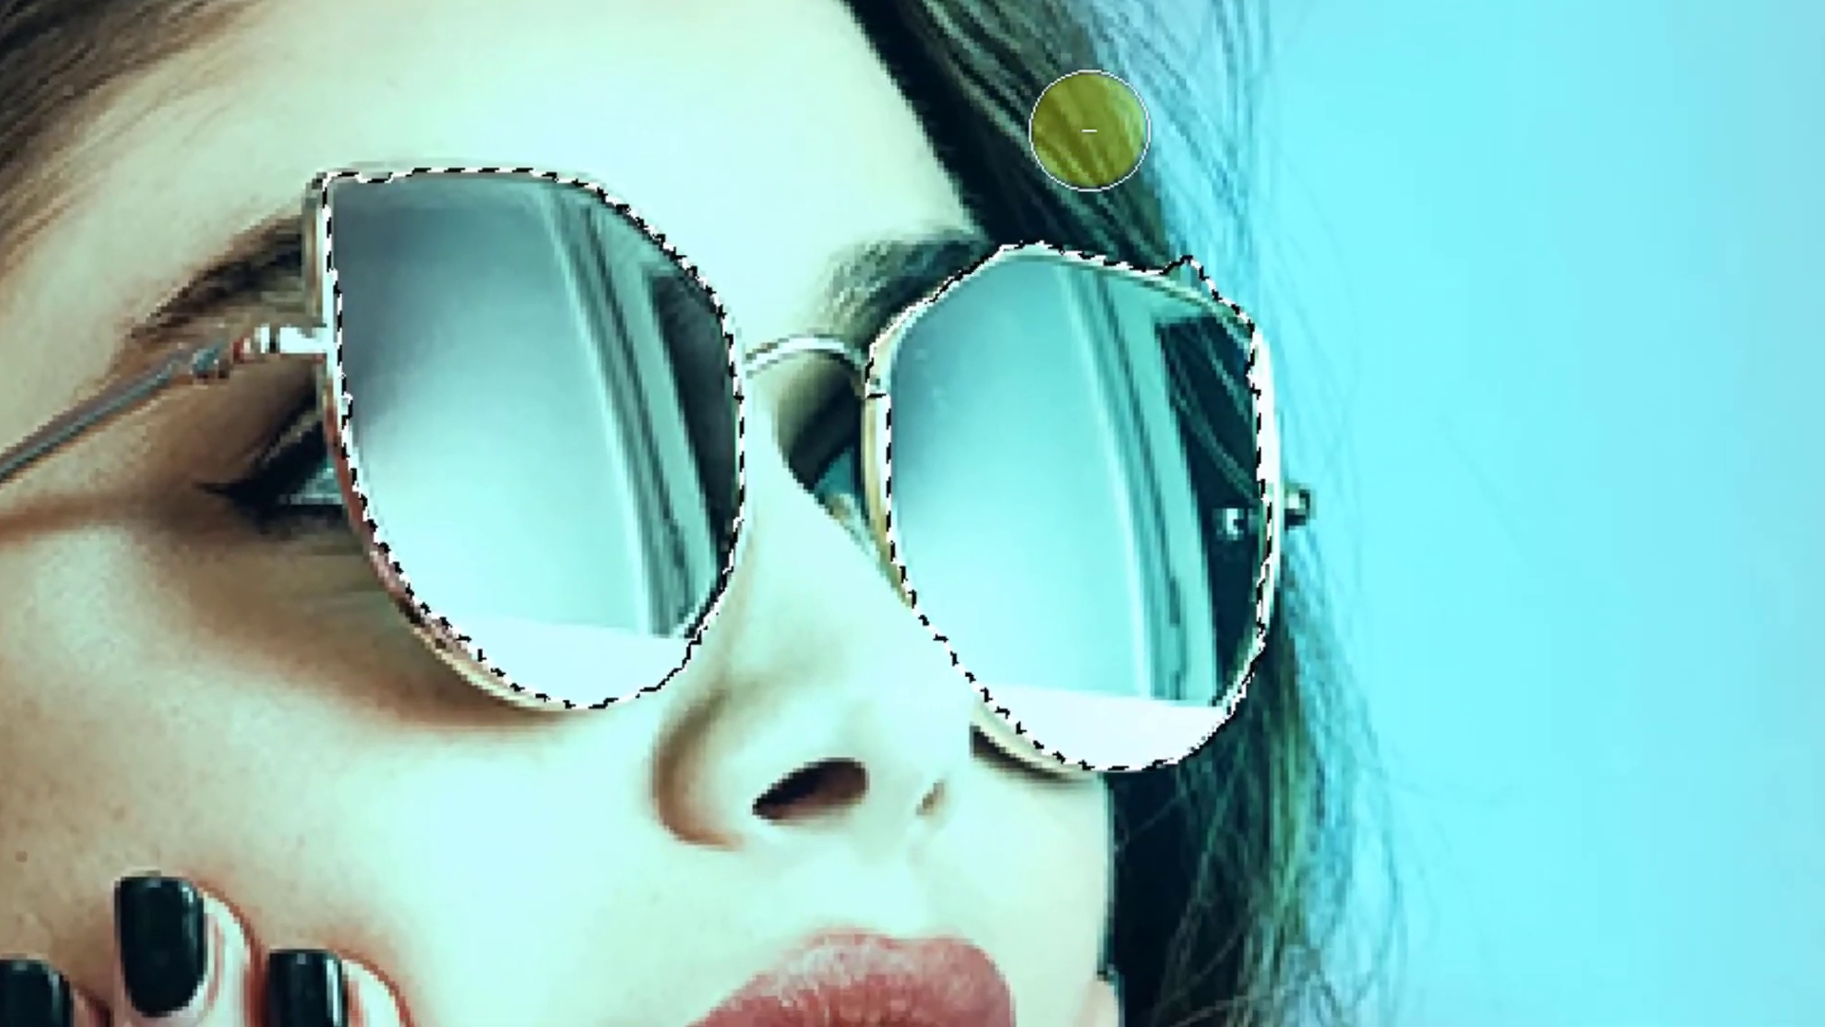
pyautogui.click(1193, 207)
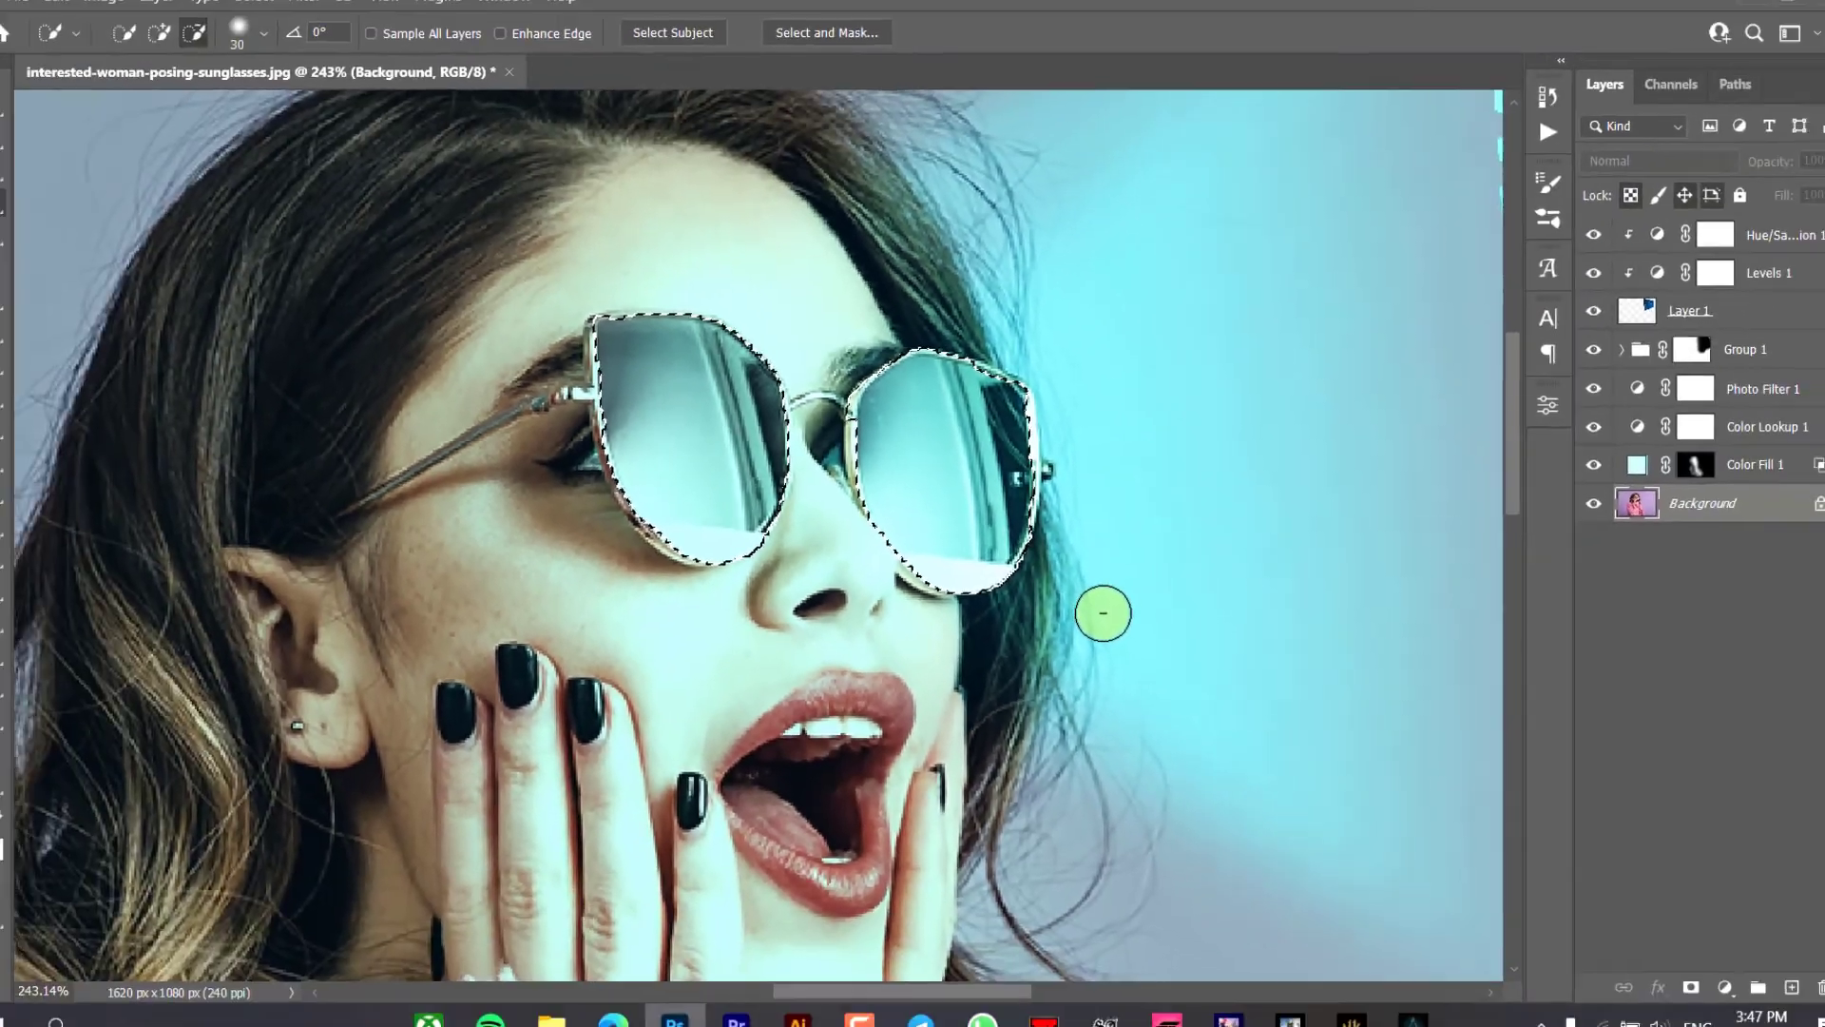
pyautogui.hotkey('ctrl', 'j')
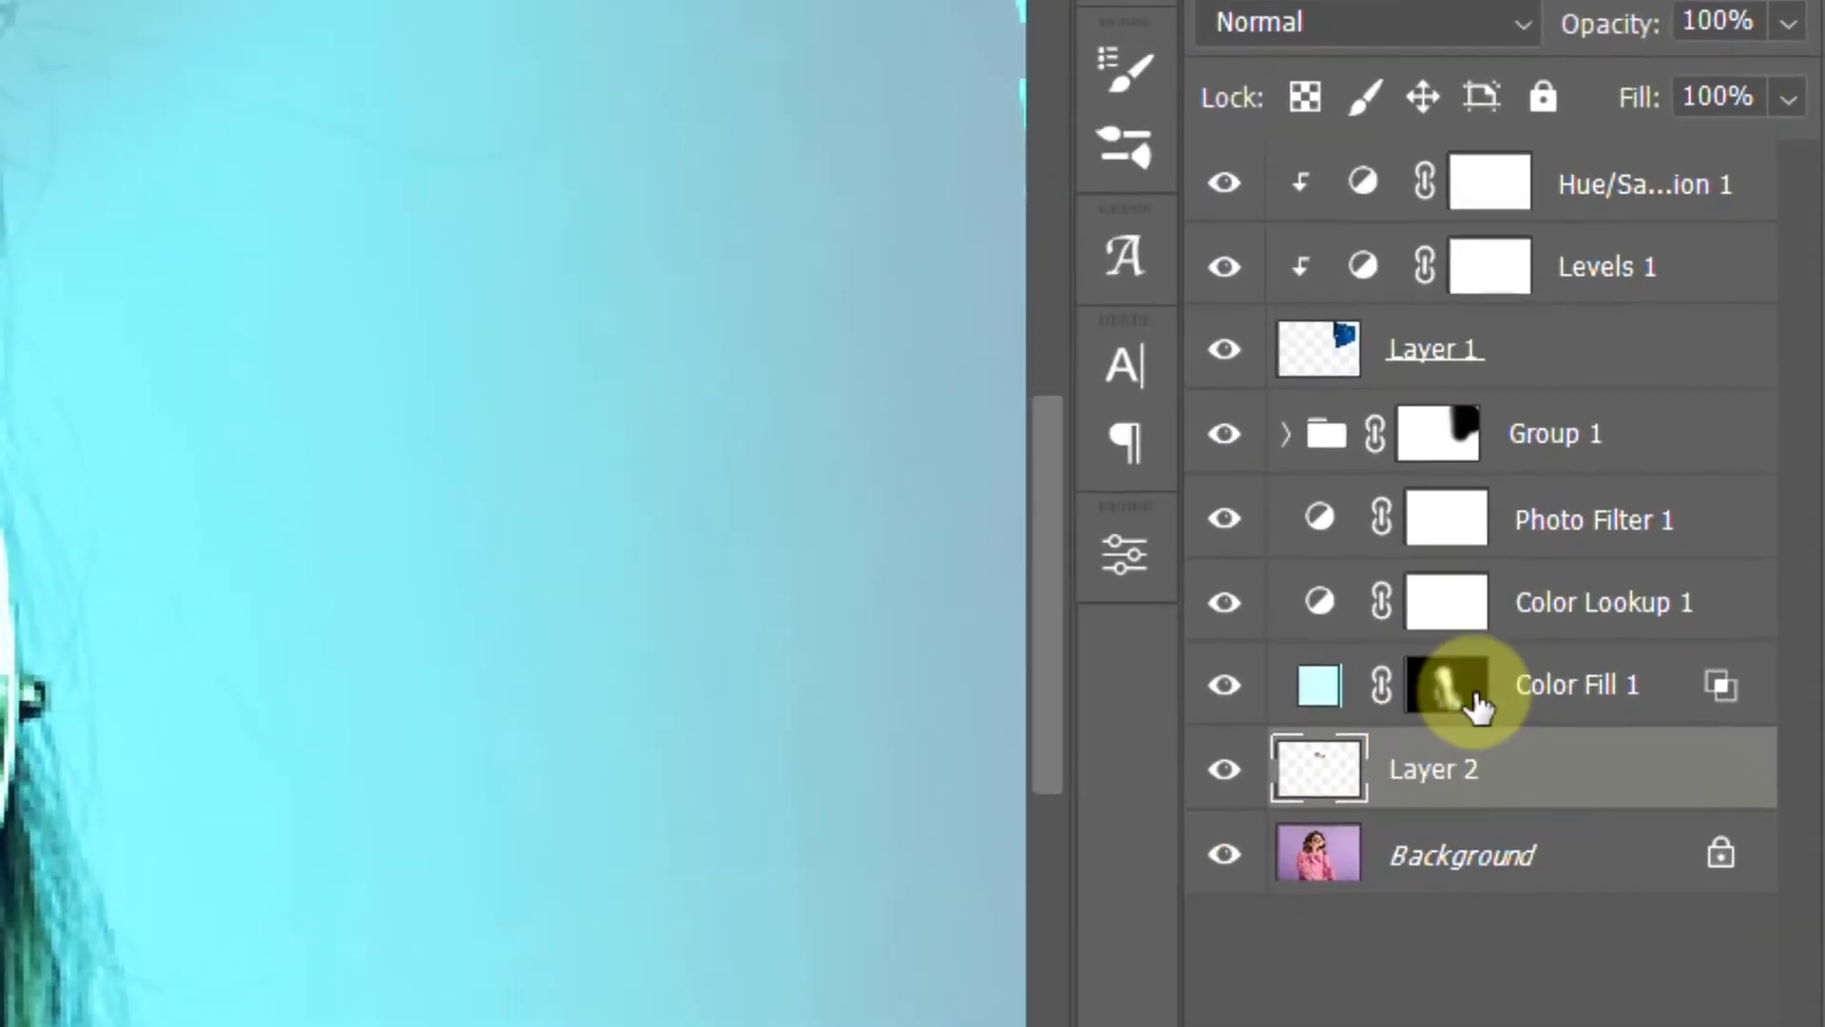
# - Duplicate Layer 1 and move the original Layer 1 directly above Layer 2
pyautogui.click(1767, 326)
pyautogui.hotkey('ctrl', 'j')
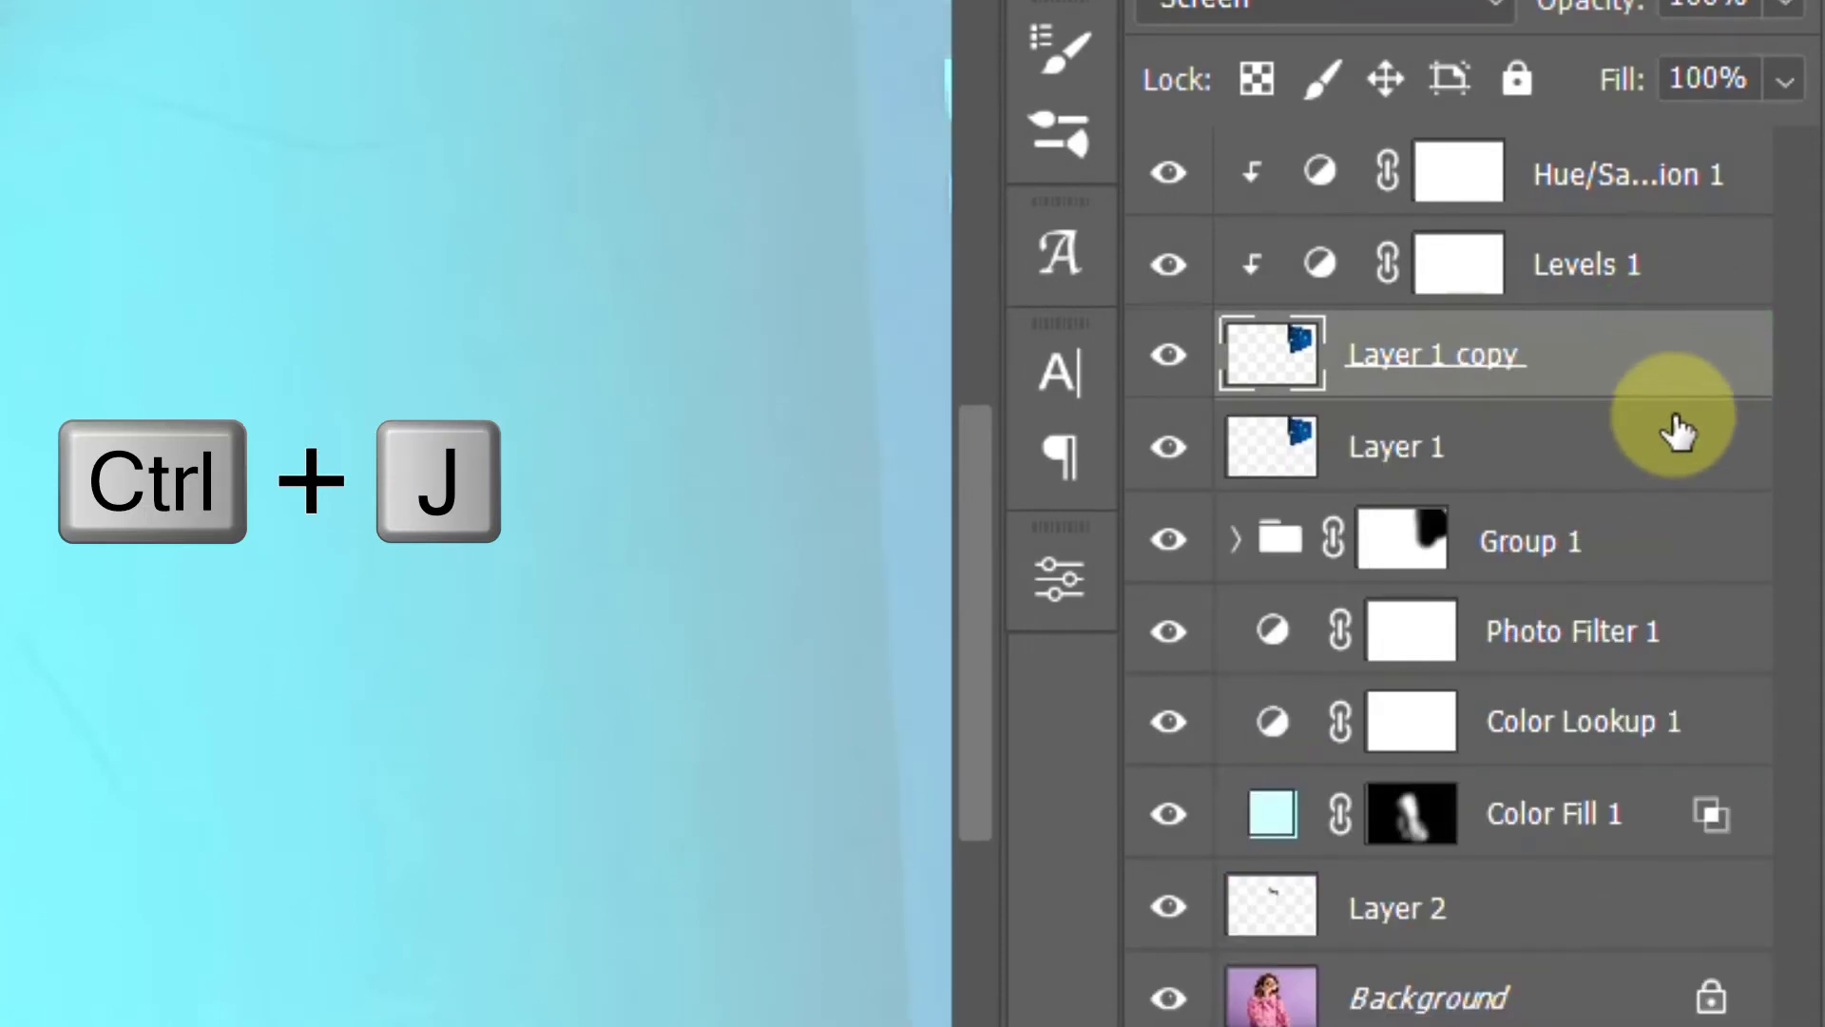
pyautogui.click(1625, 448)
pyautogui.moveTo(1626, 448); pyautogui.dragTo(1642, 858)
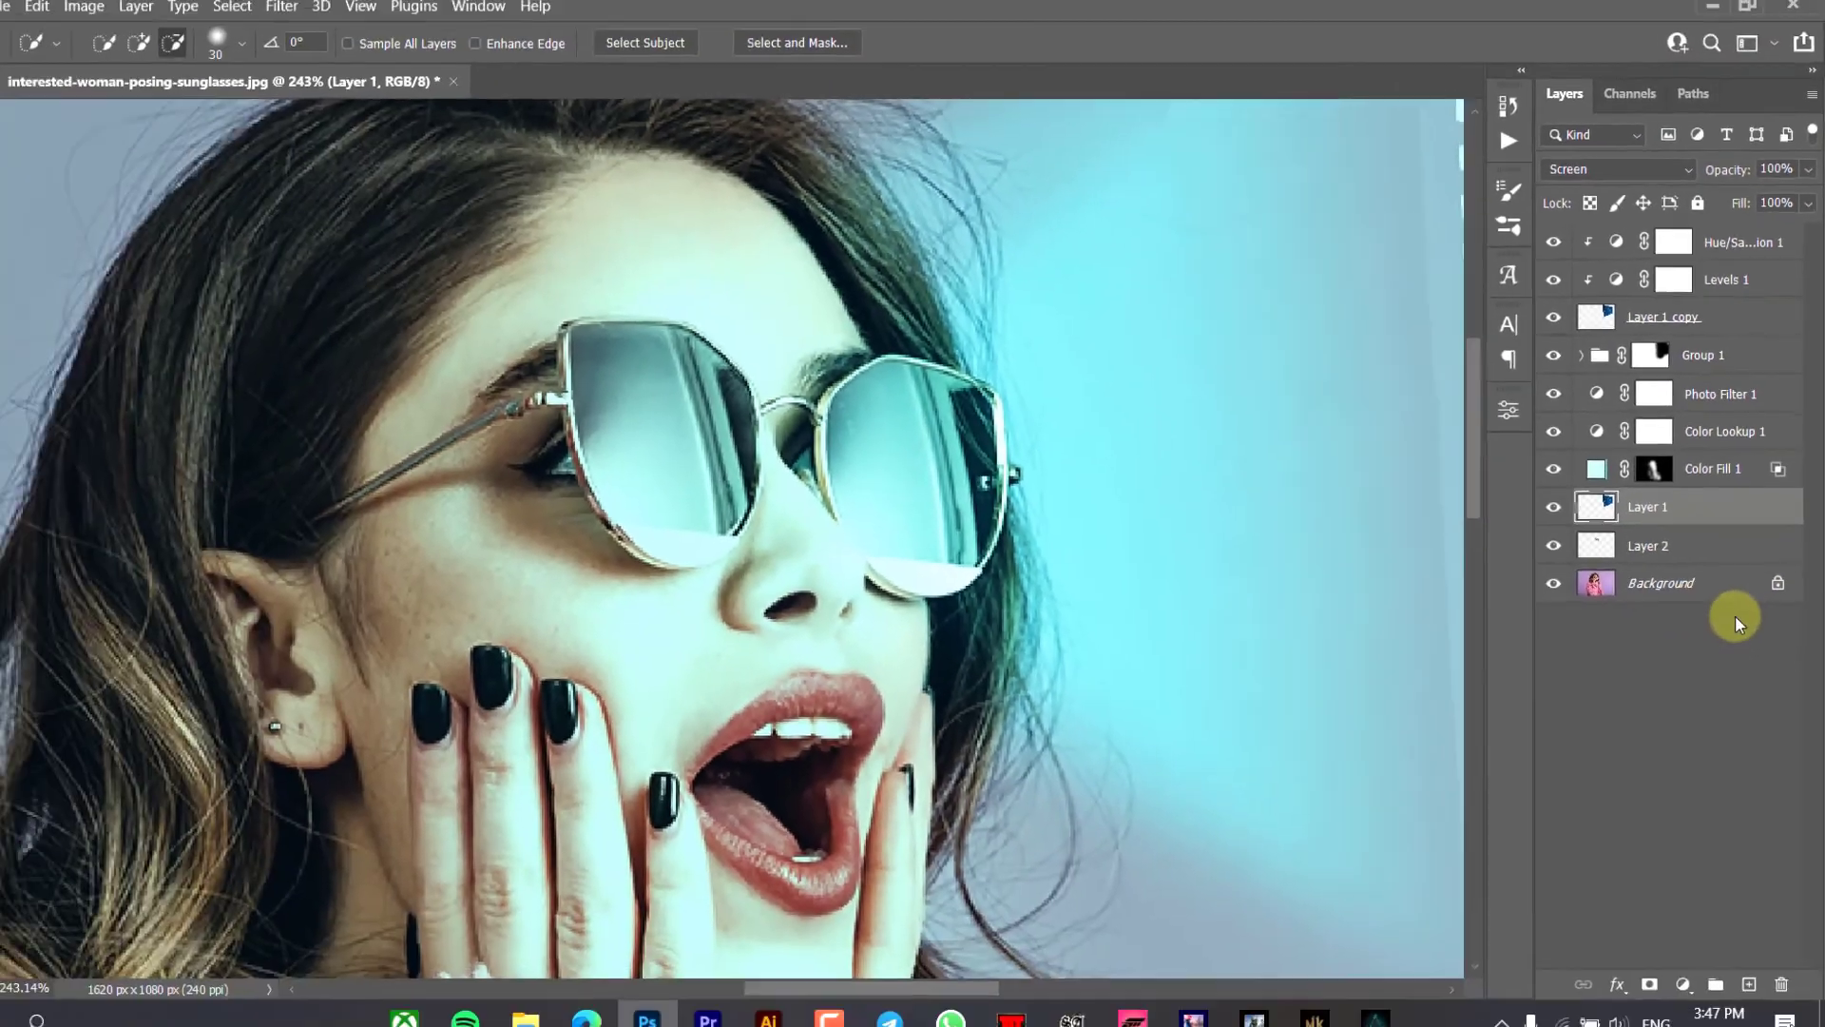
# - Move Layer 1 over the sunglasses, scale it to about 41.33%, and clip it to Layer 2
pyautogui.hotkey('ctrl', 't')
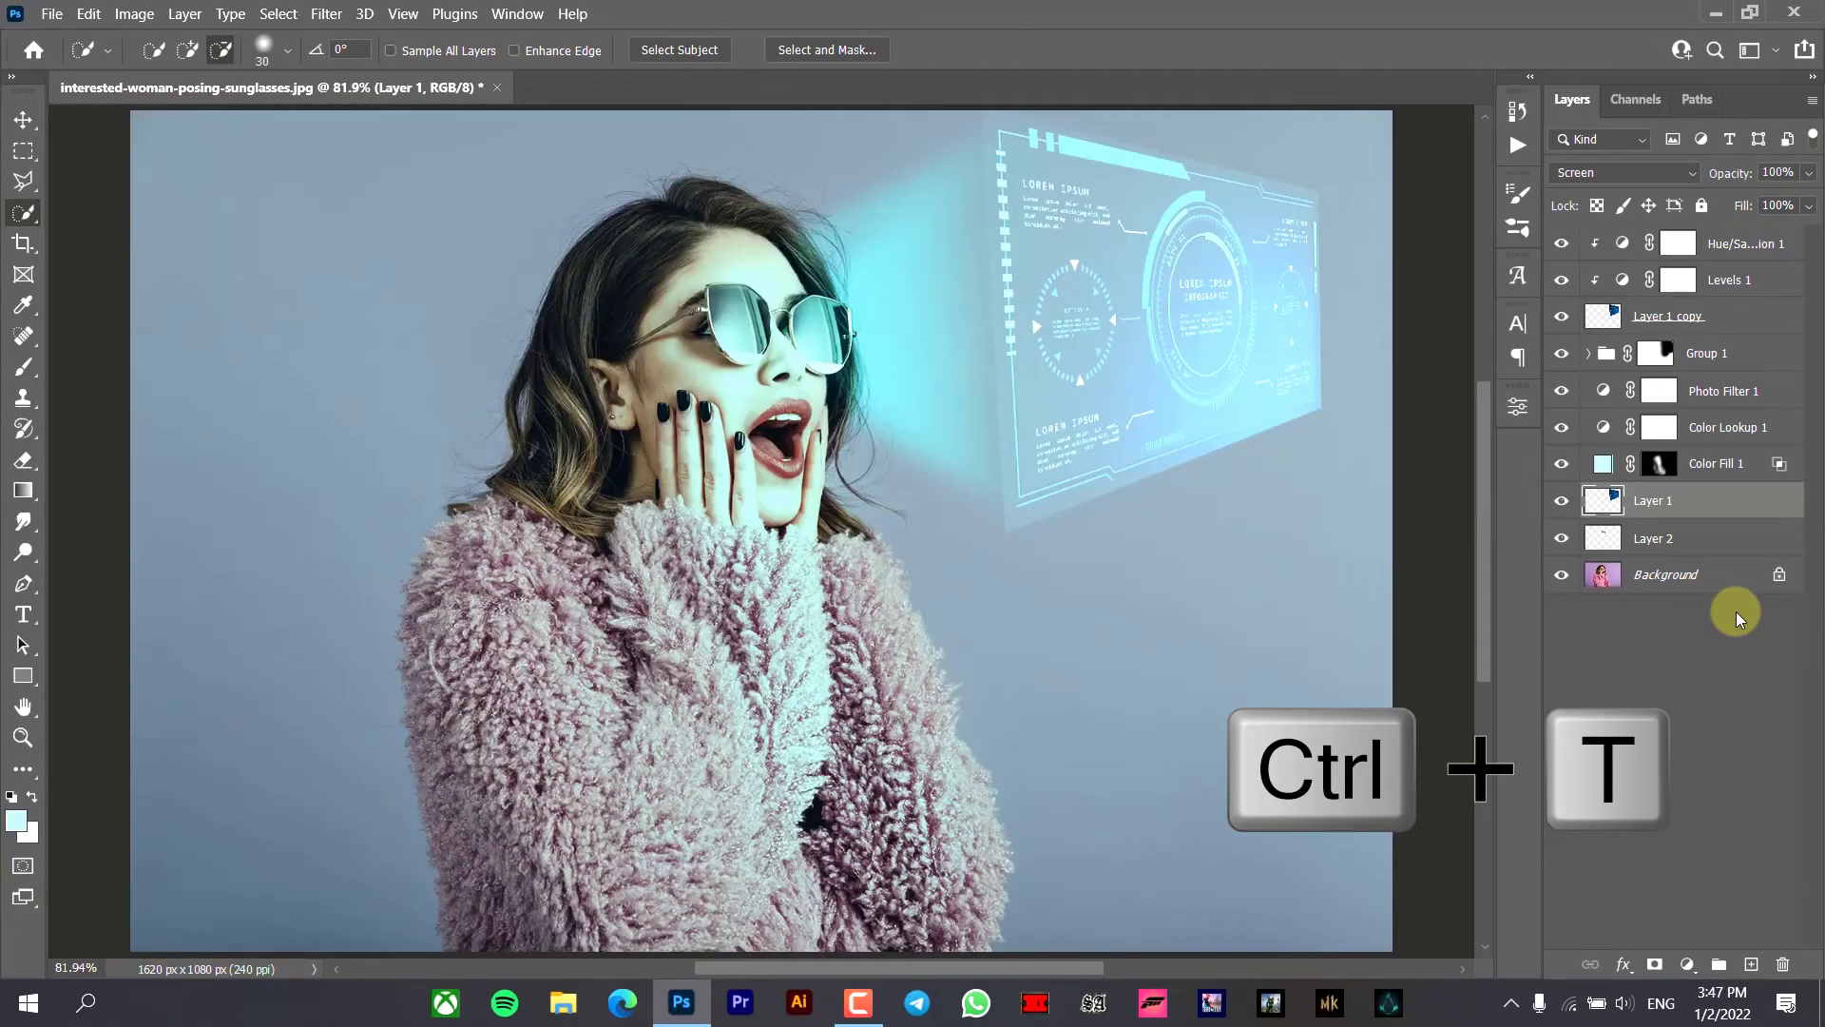
pyautogui.moveTo(1130, 276); pyautogui.dragTo(713, 308)
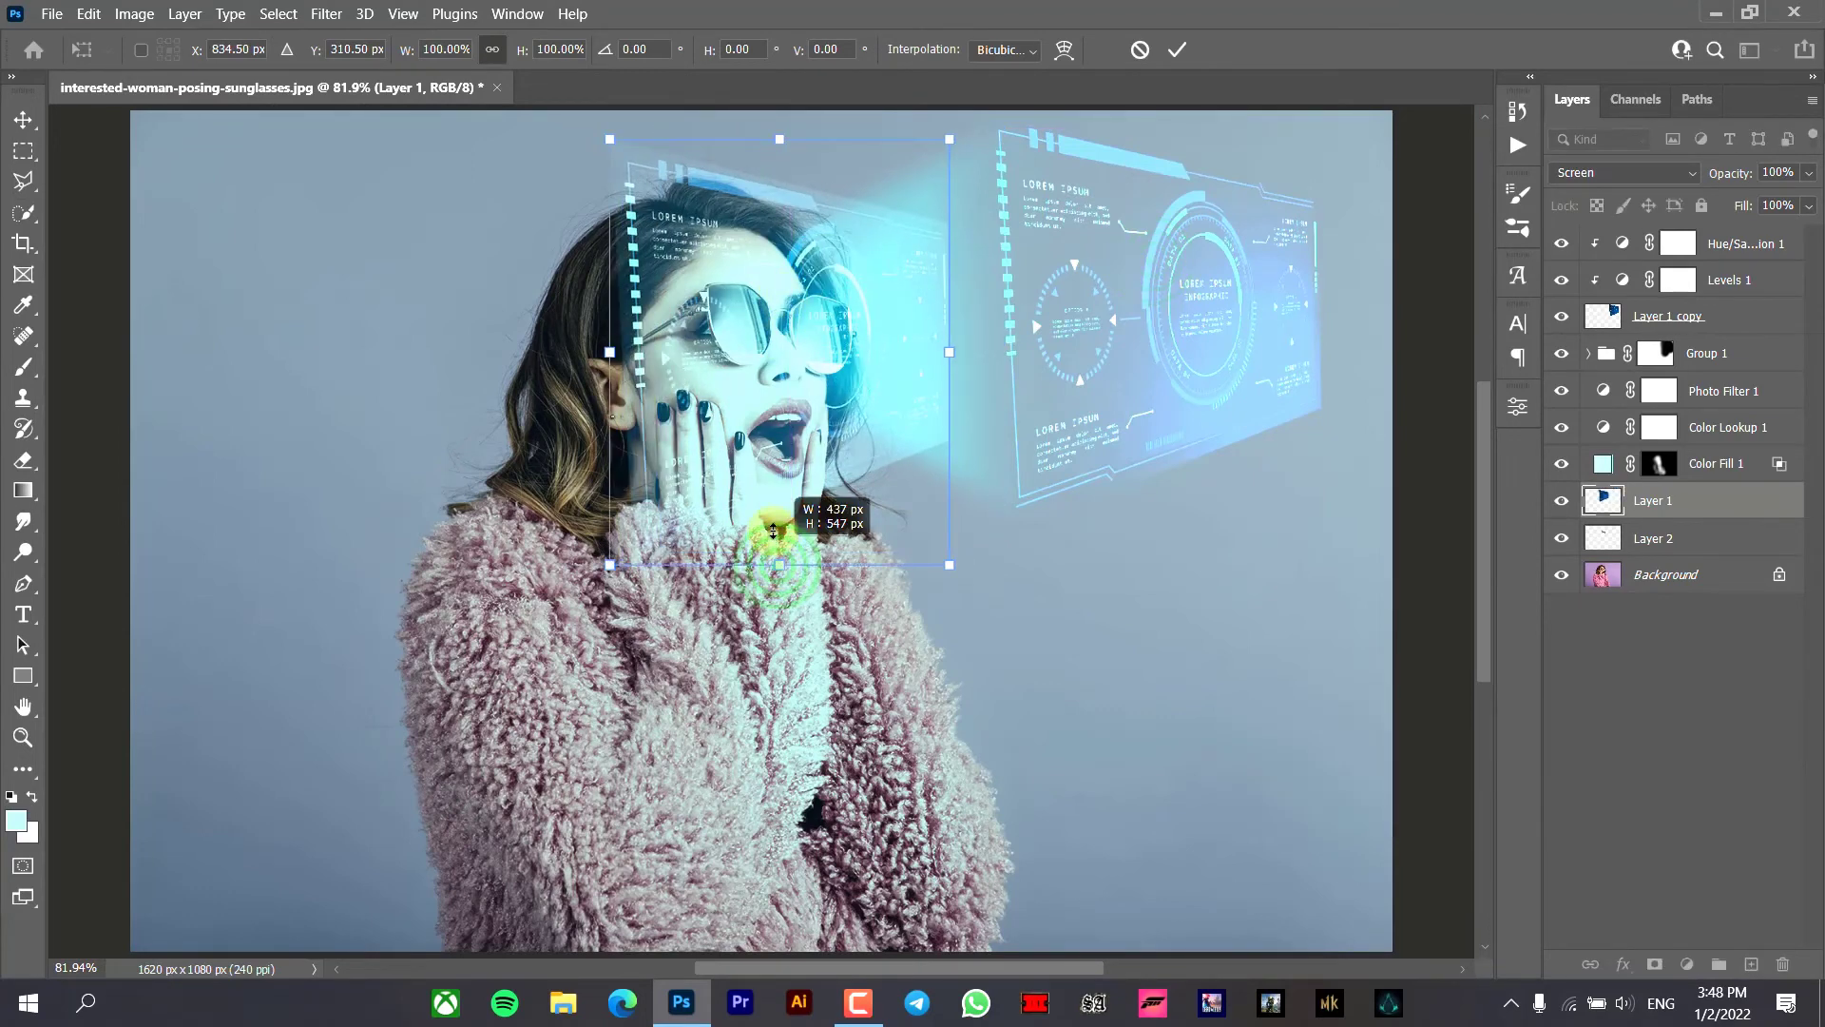
pyautogui.moveTo(773, 531); pyautogui.dragTo(784, 450)
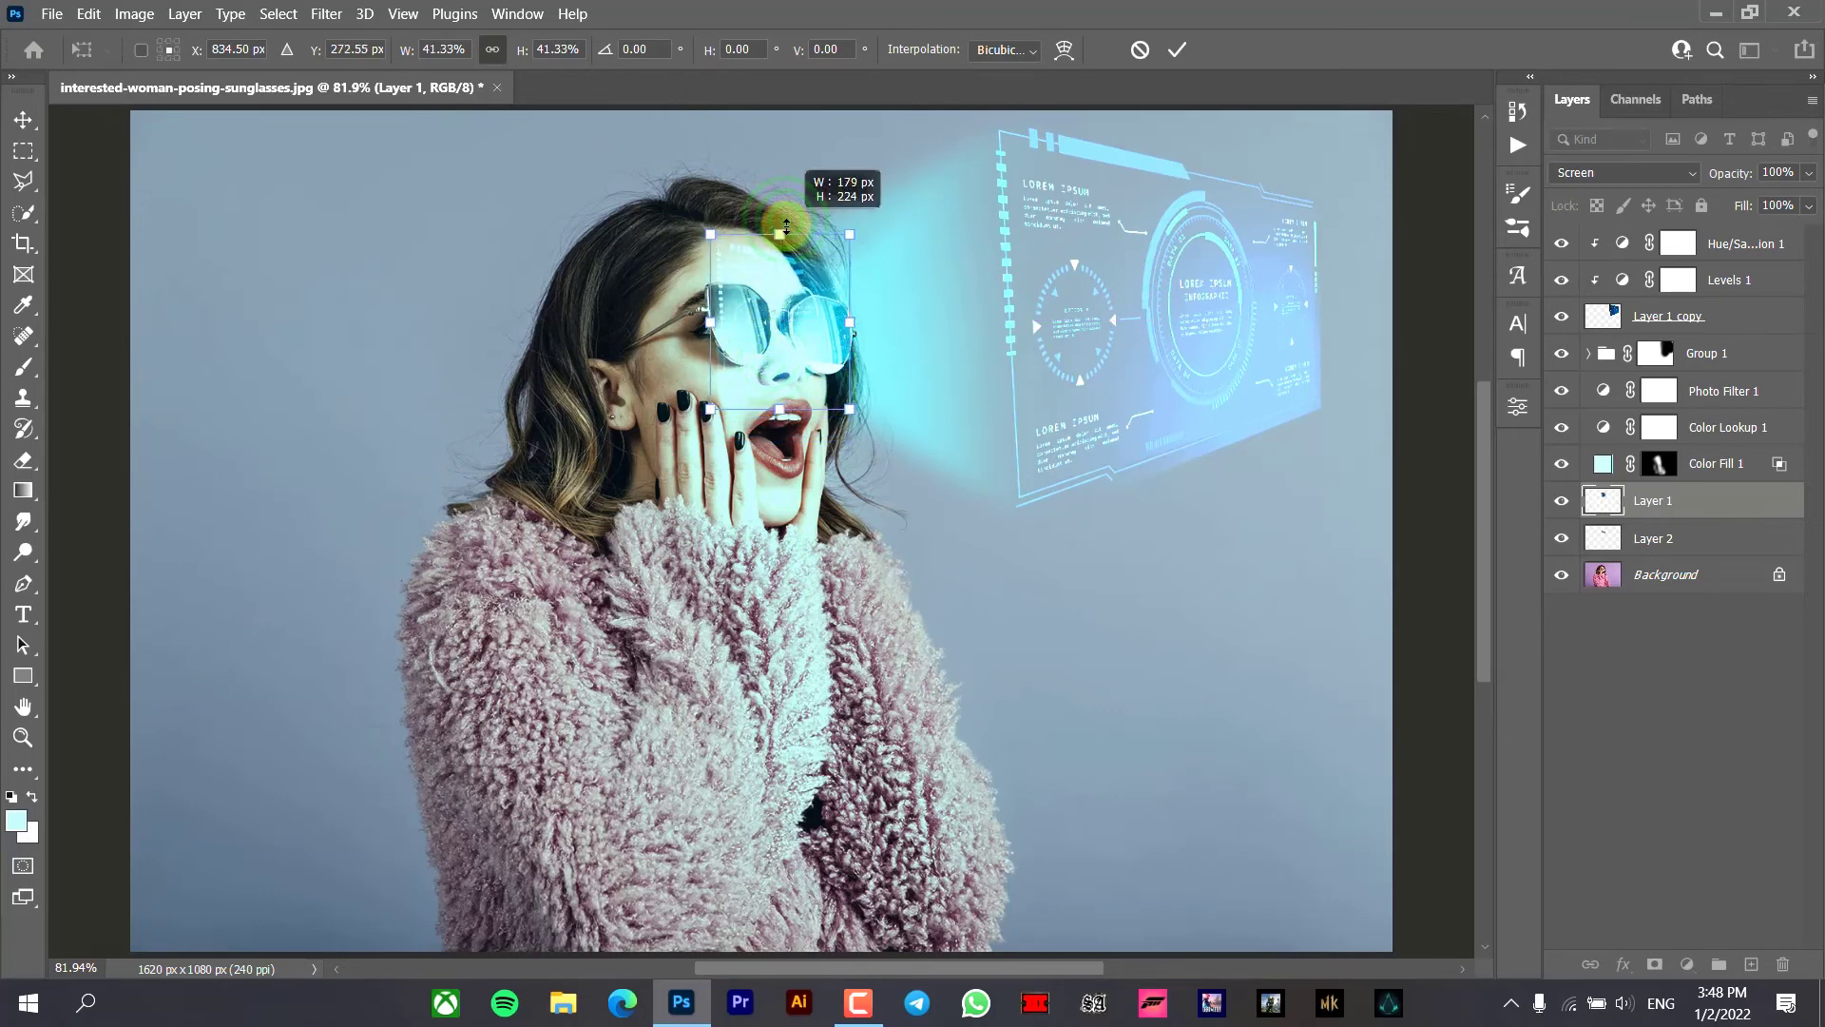
pyautogui.click(1184, 52)
pyautogui.press('w')
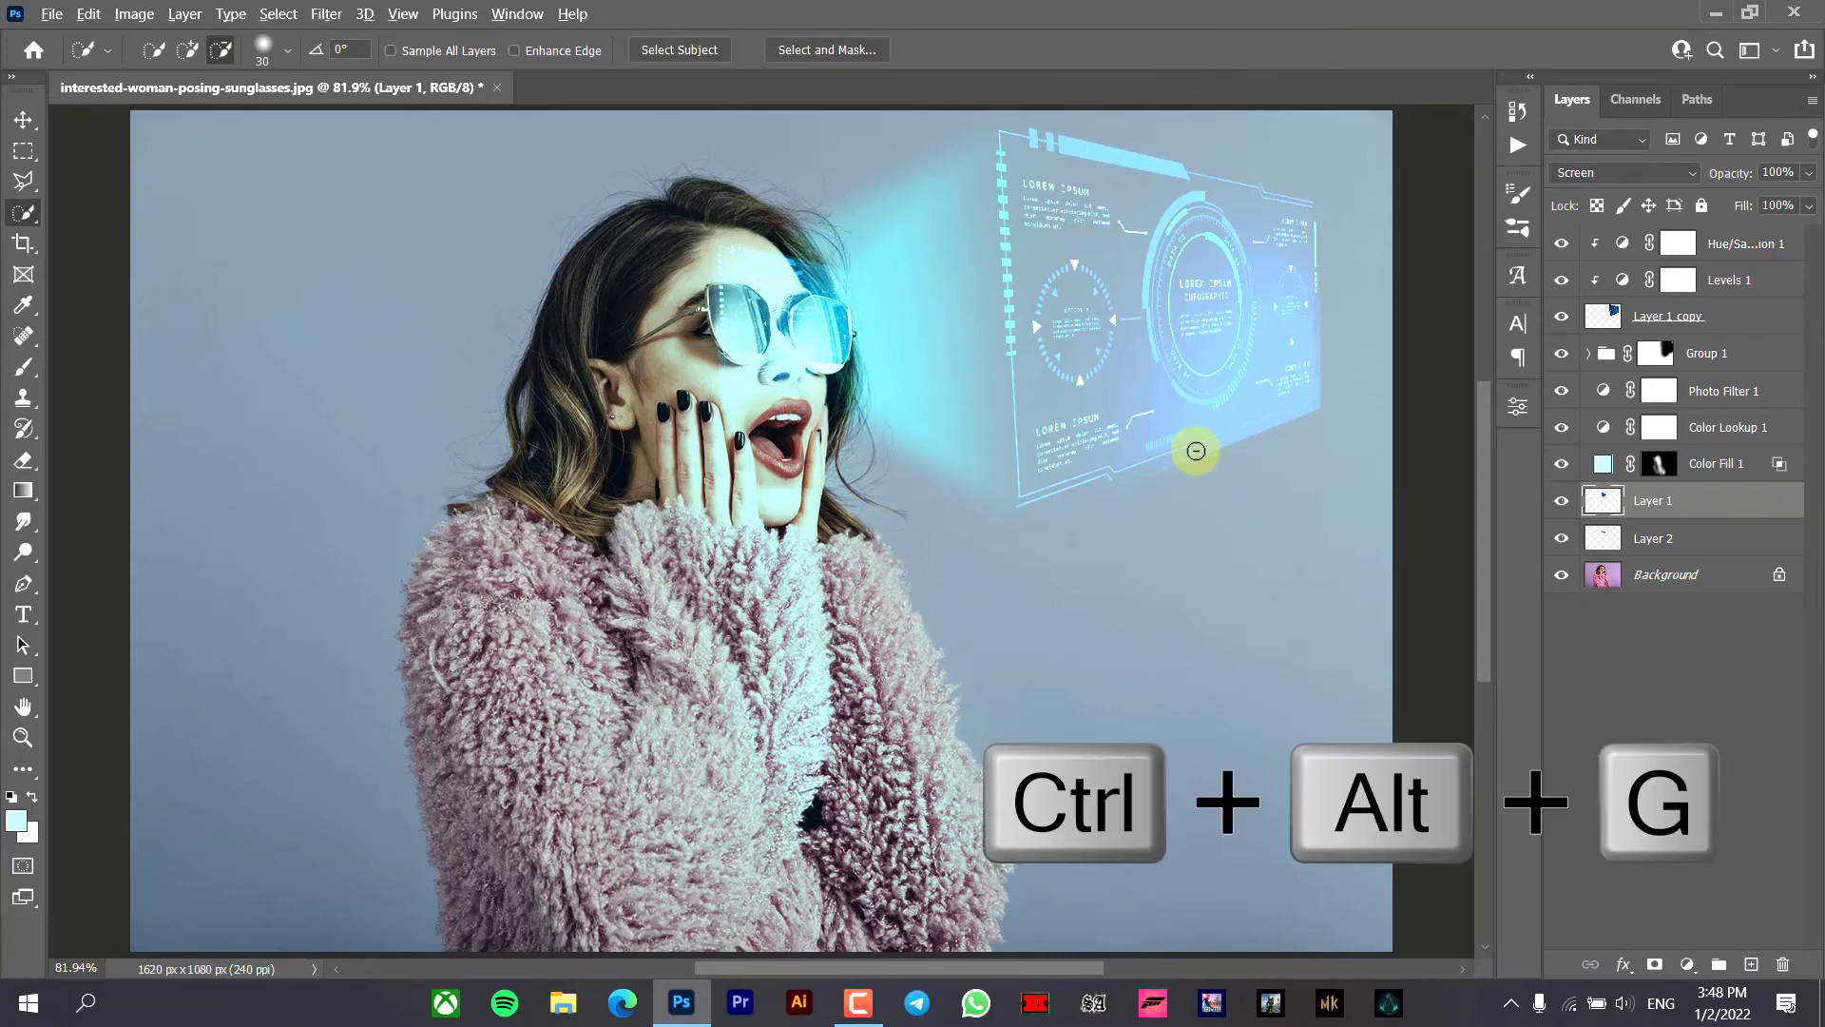
pyautogui.hotkey('ctrl', 'alt', 'g')
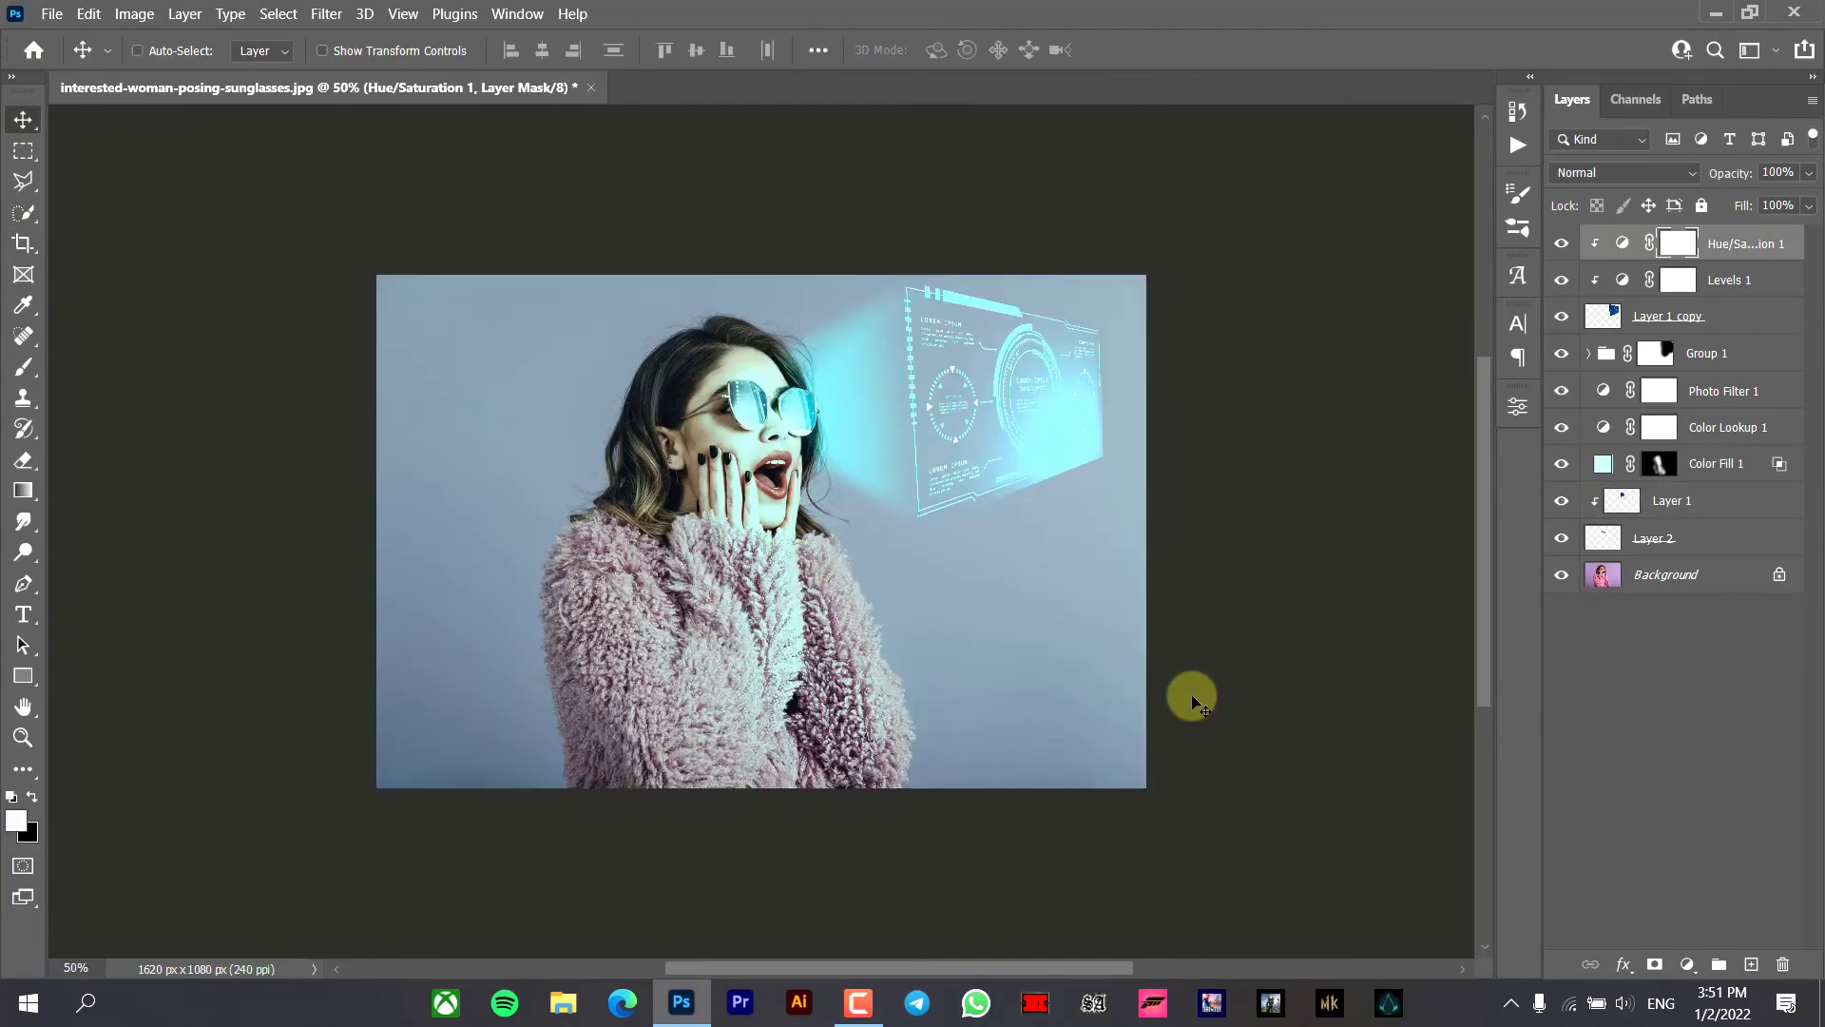
# - Convert Layer 1 copy, the holographic panel layer, to a Smart Object
pyautogui.hotkey('ctrl', '0')
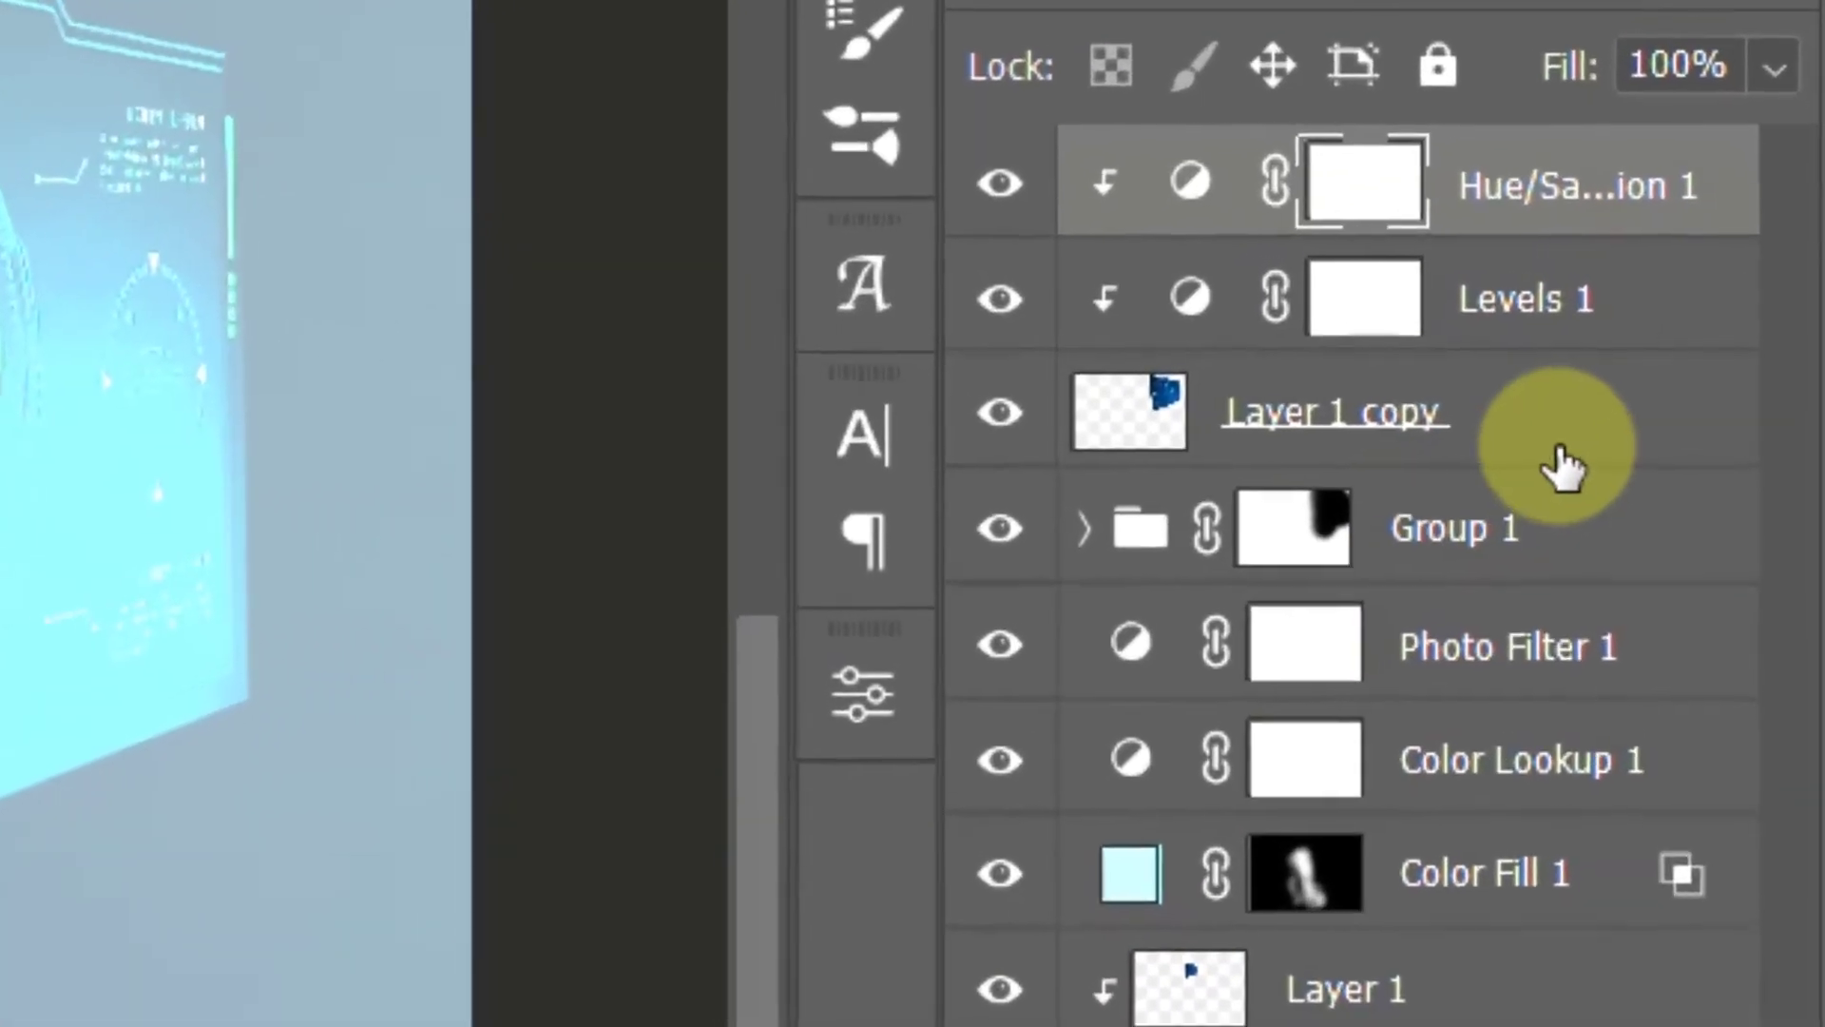
pyautogui.click(1737, 317)
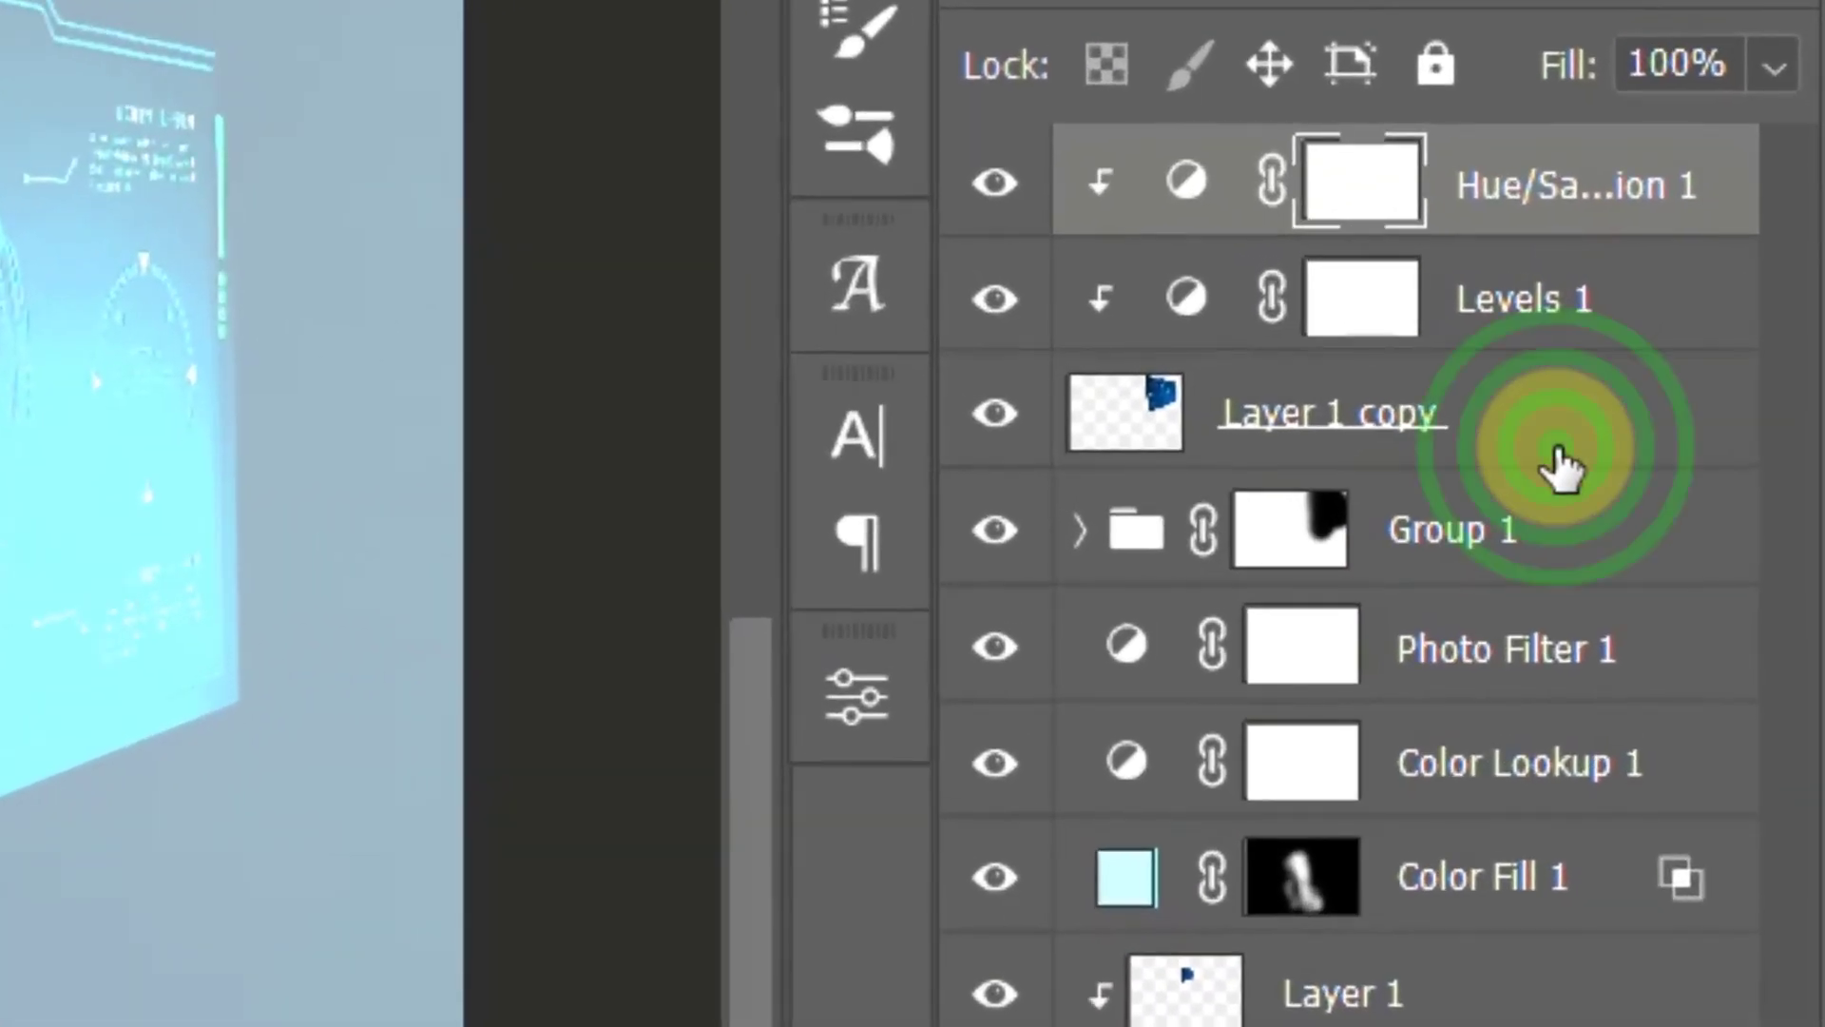
pyautogui.rightClick(1551, 423)
pyautogui.click(1434, 489)
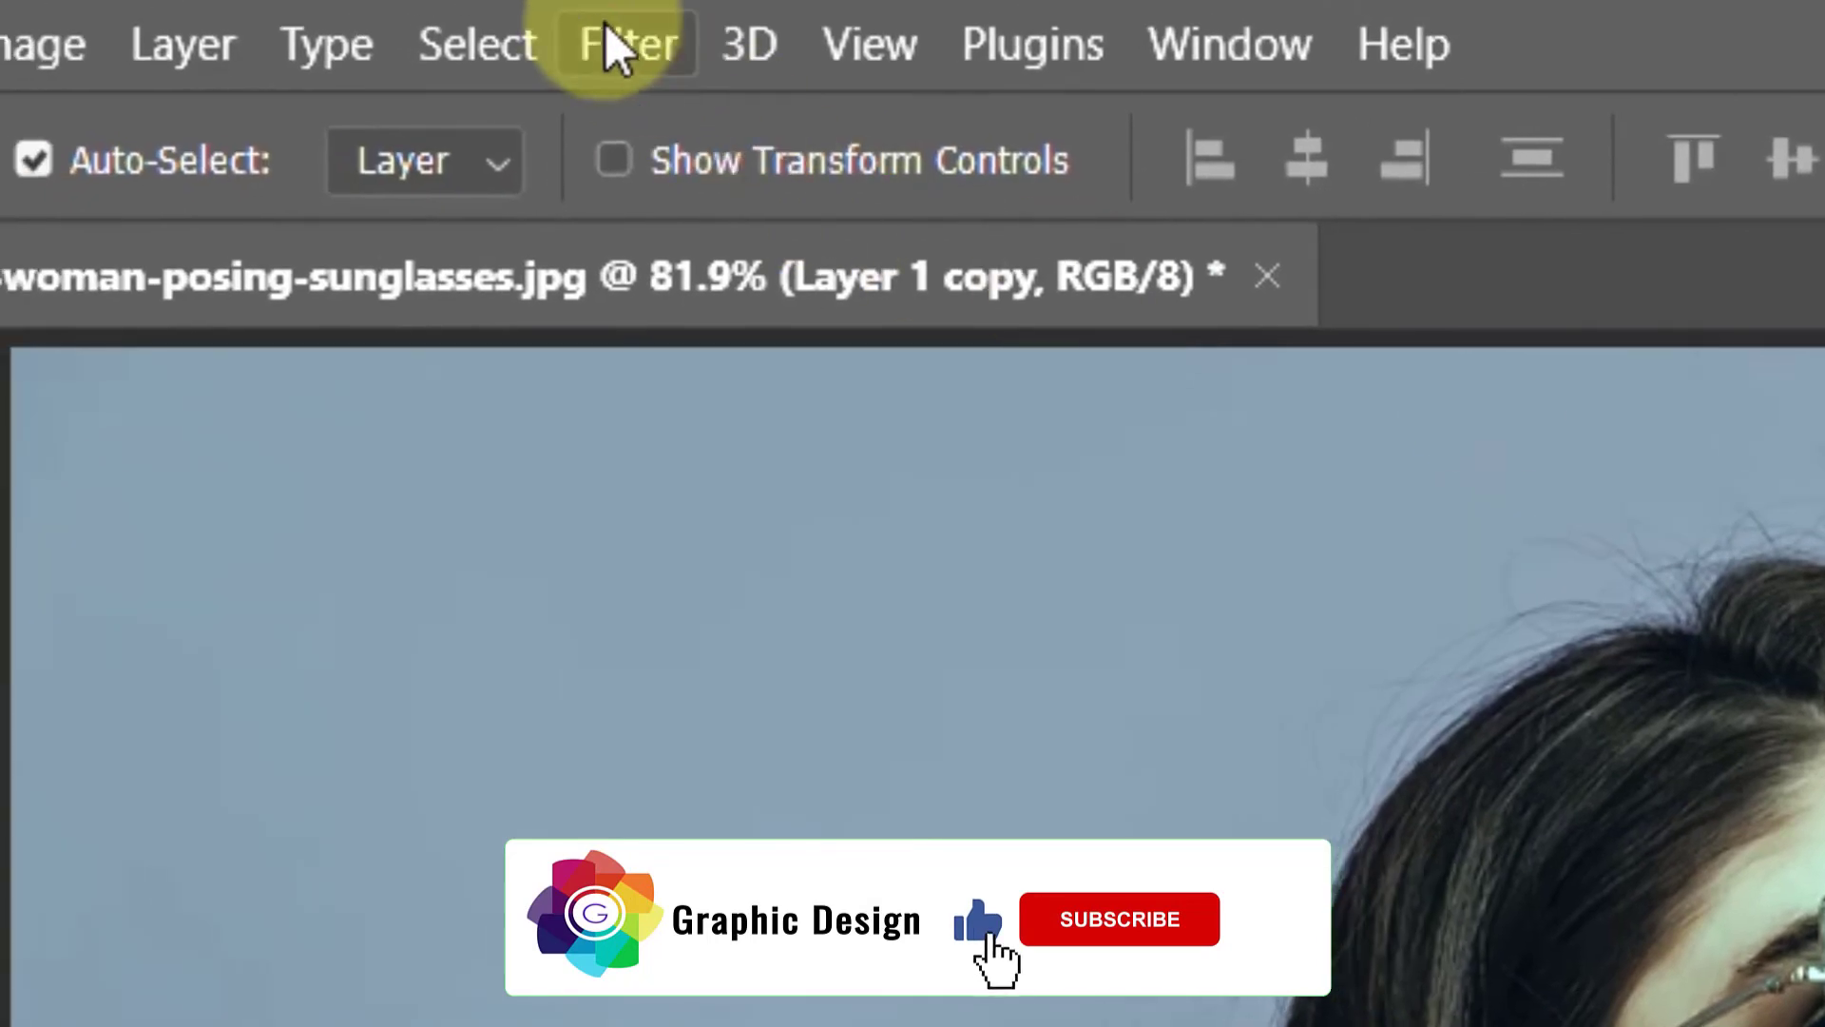
# - Apply a Gaussian Blur smart filter with a radius of 1.1 pixels to Layer 1 copy
pyautogui.click(613, 43)
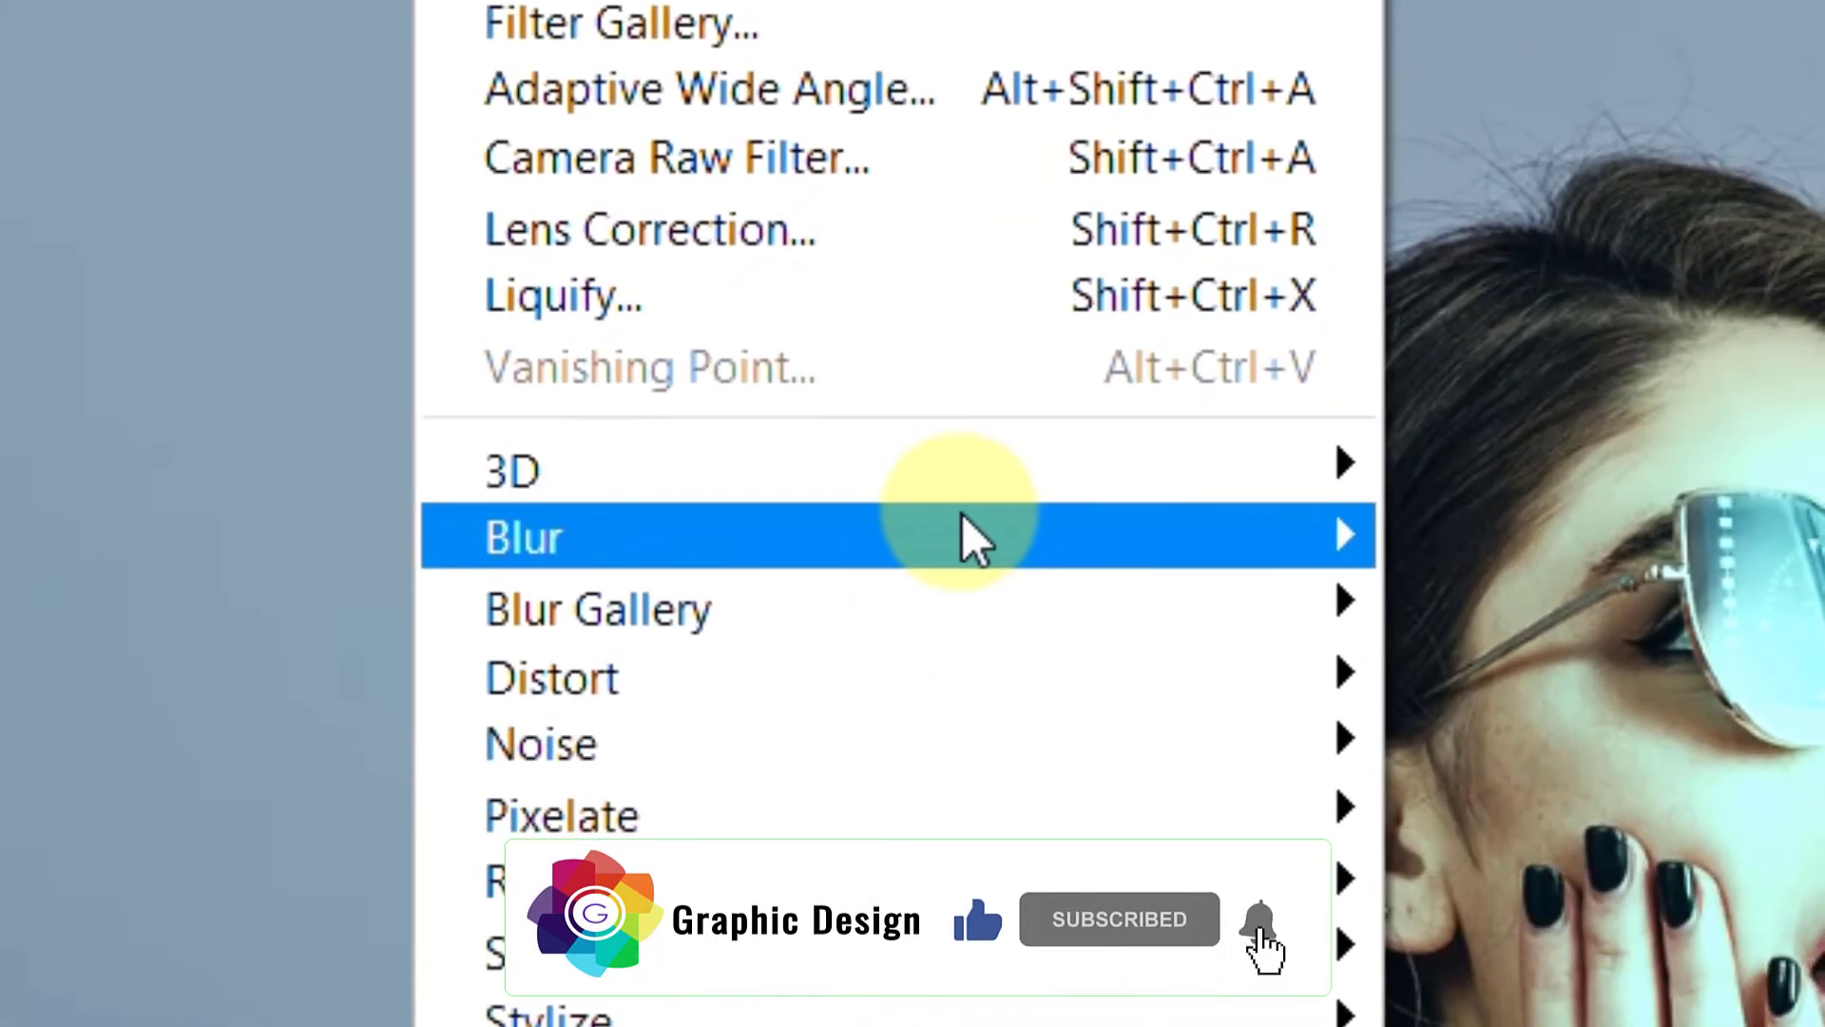
pyautogui.moveTo(969, 537)
pyautogui.click(1670, 794)
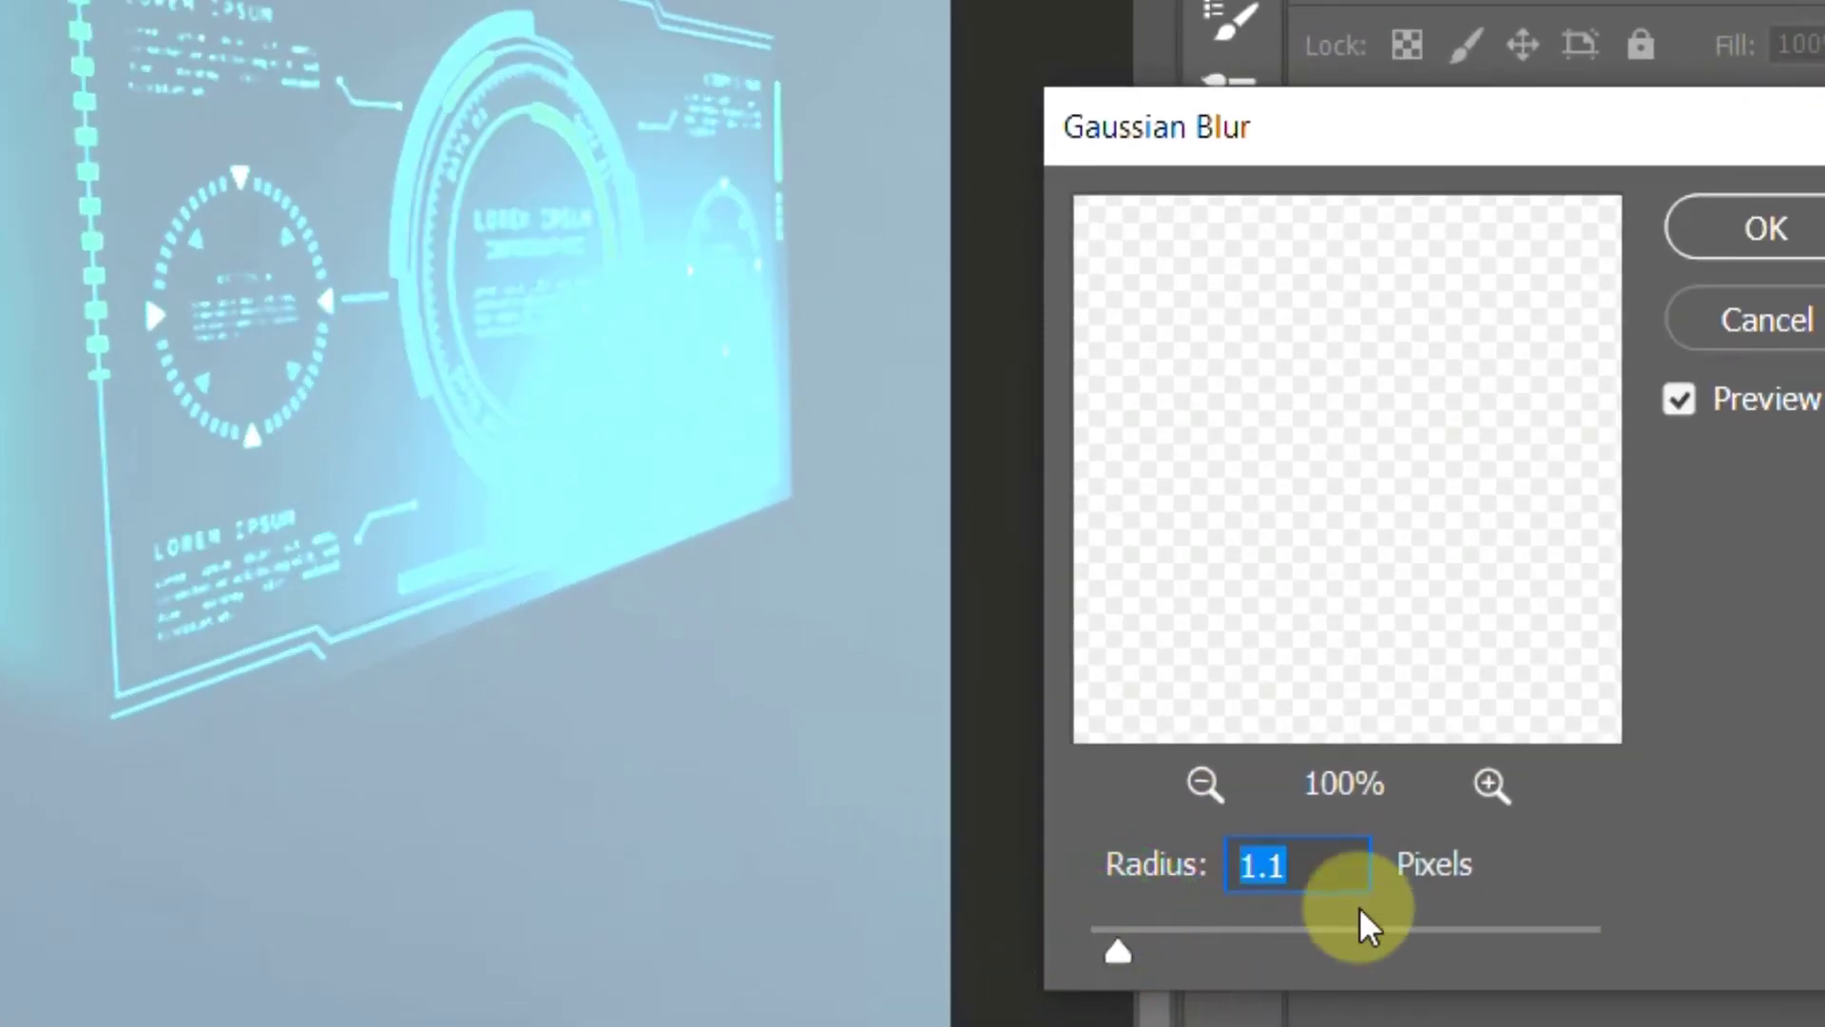
pyautogui.doubleClick(1326, 867)
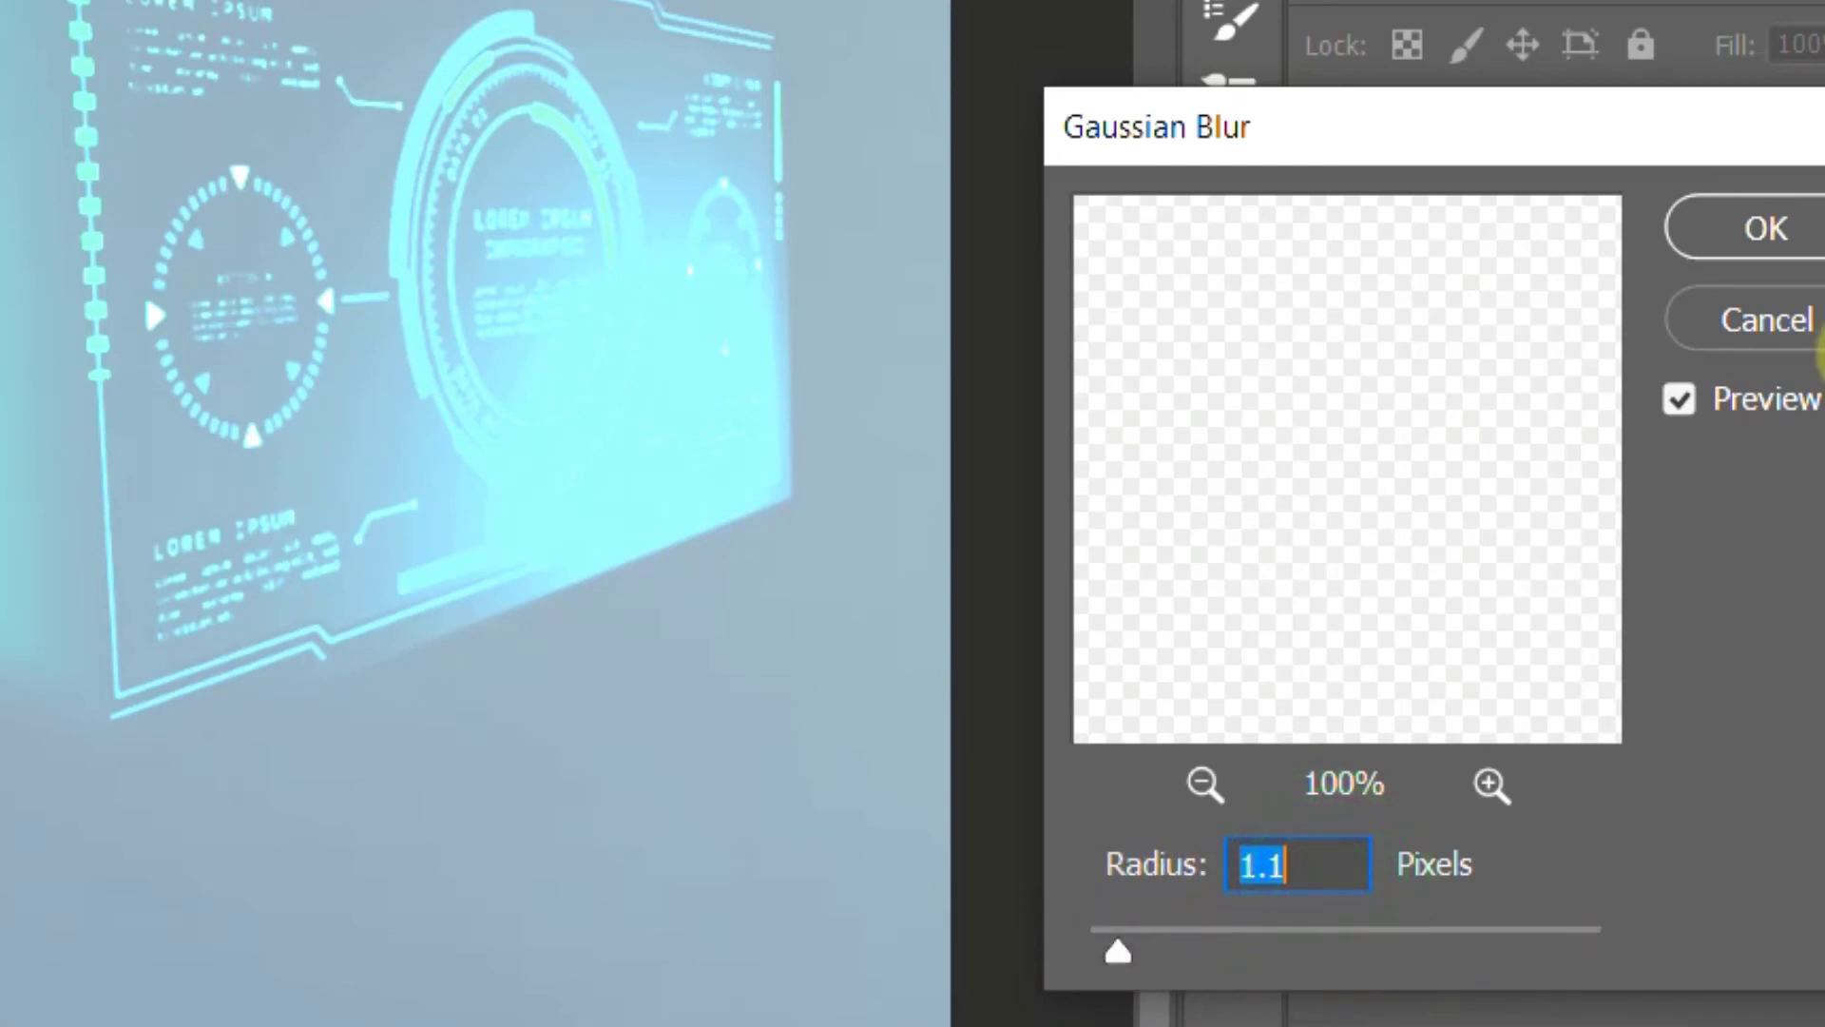
pyautogui.click(1754, 214)
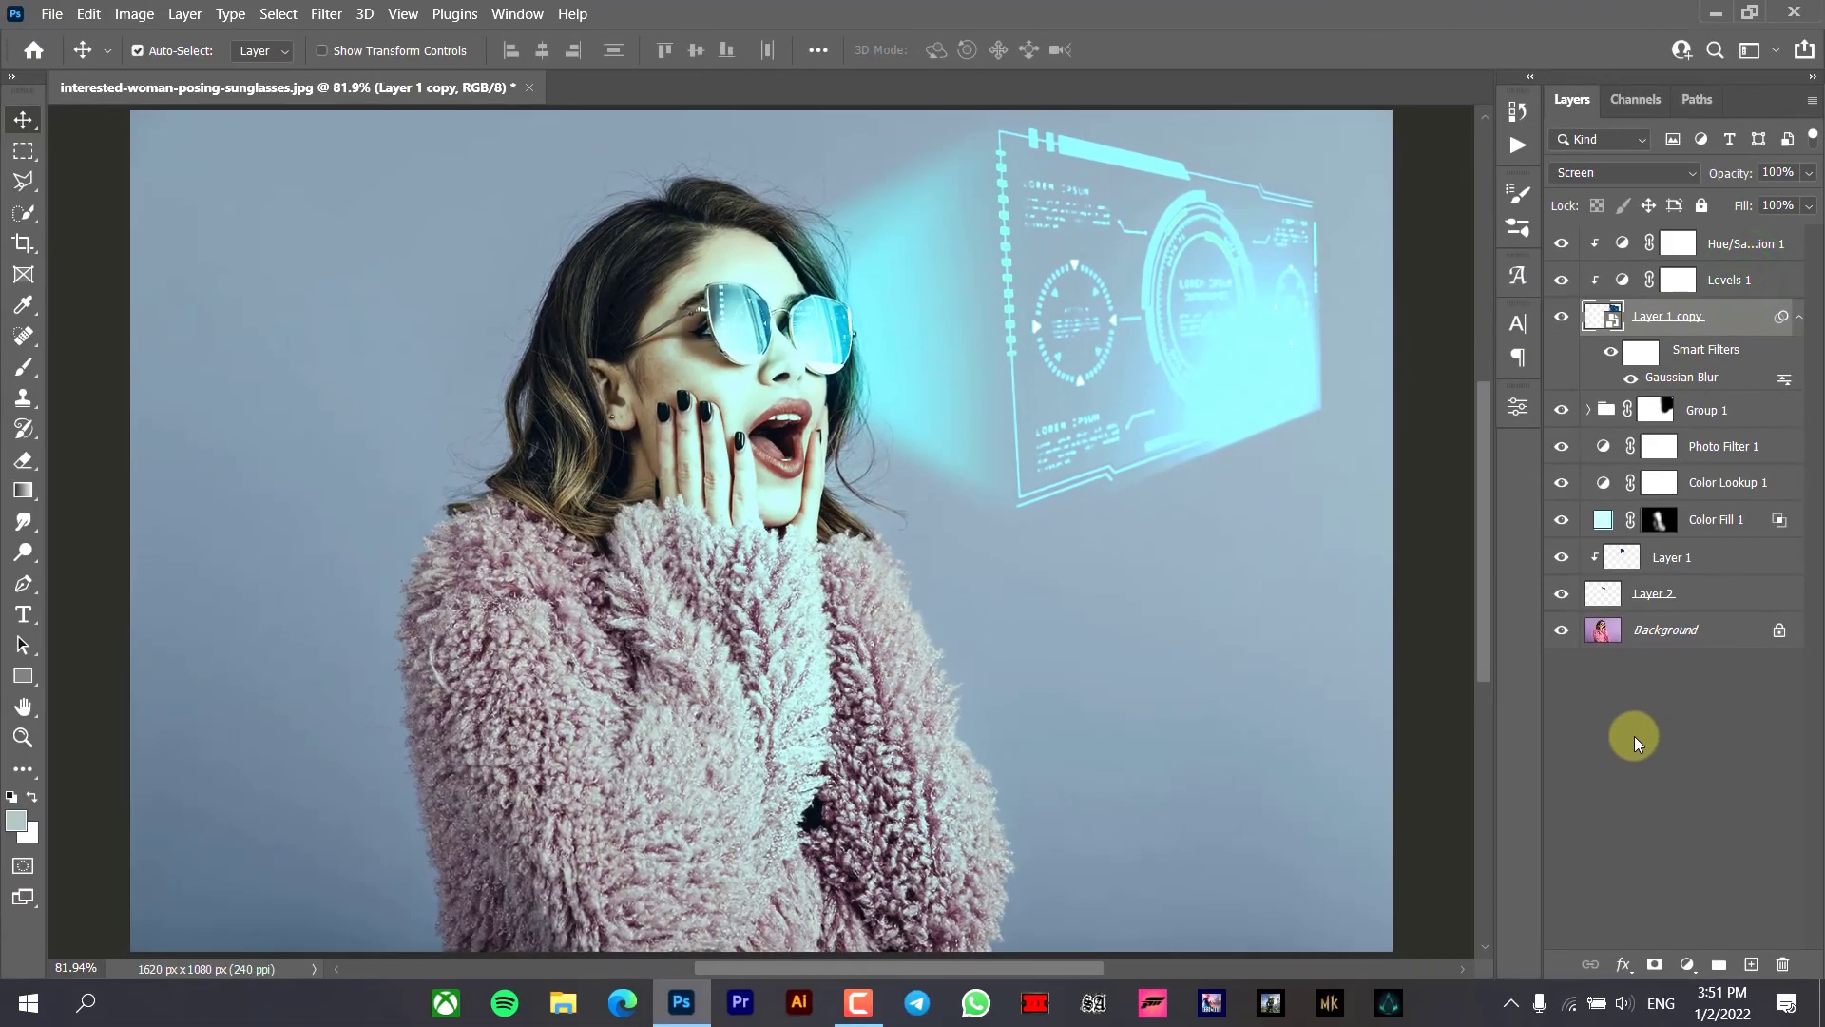
# - Deselect Layer 1 copy so that no layer is active
pyautogui.hotkey('ctrl', '-')
pyautogui.hotkey('ctrl', '-')
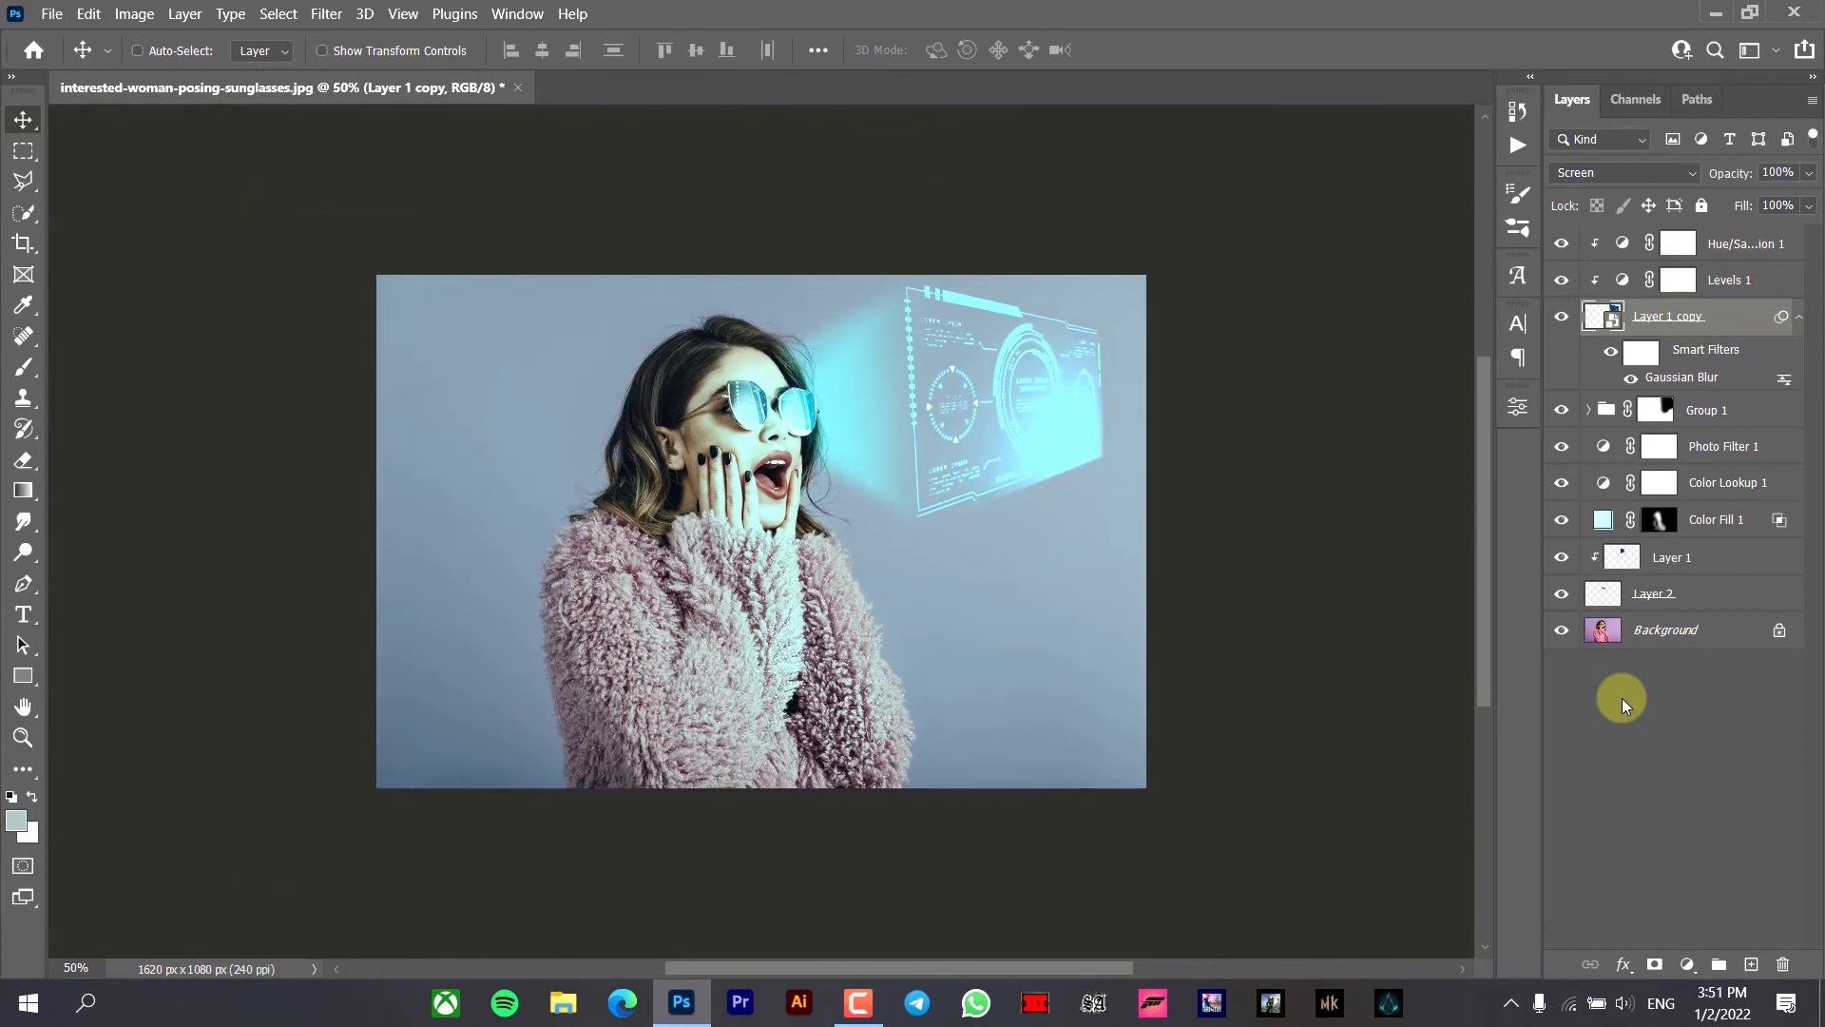
pyautogui.hotkey('ctrl', '0')
pyautogui.click(1622, 701)
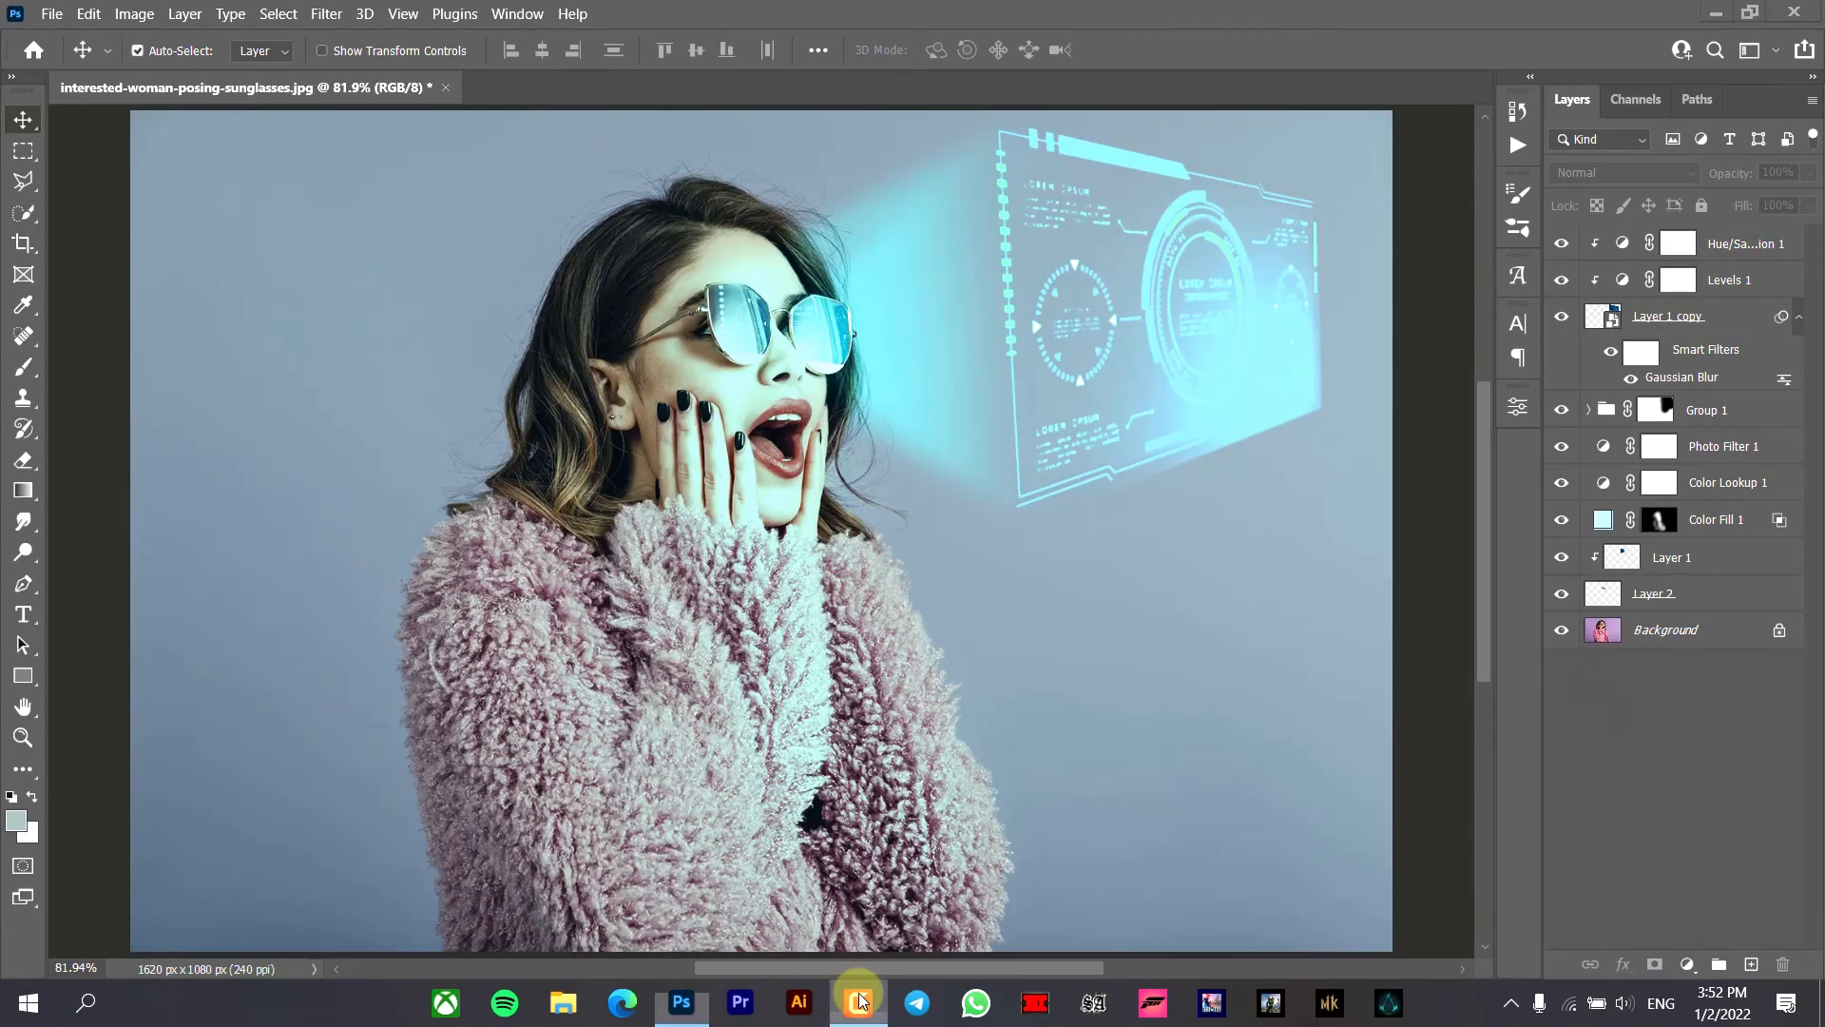